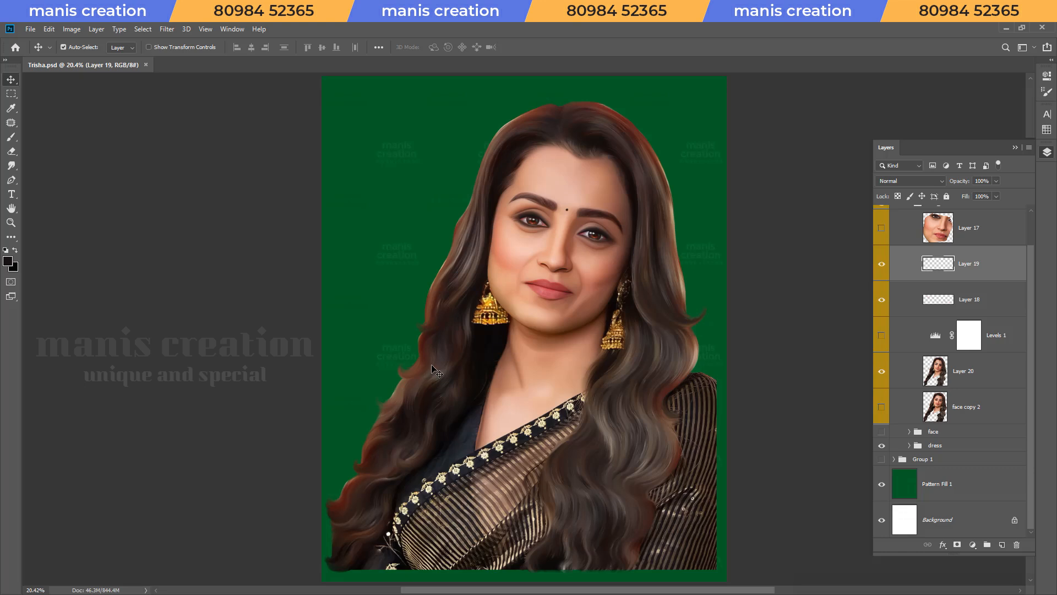
Hide the Pattern Fill 1 layer so the portrait sits on the white background, and save the document.
left_click(882, 485)
key("ctrl+s")
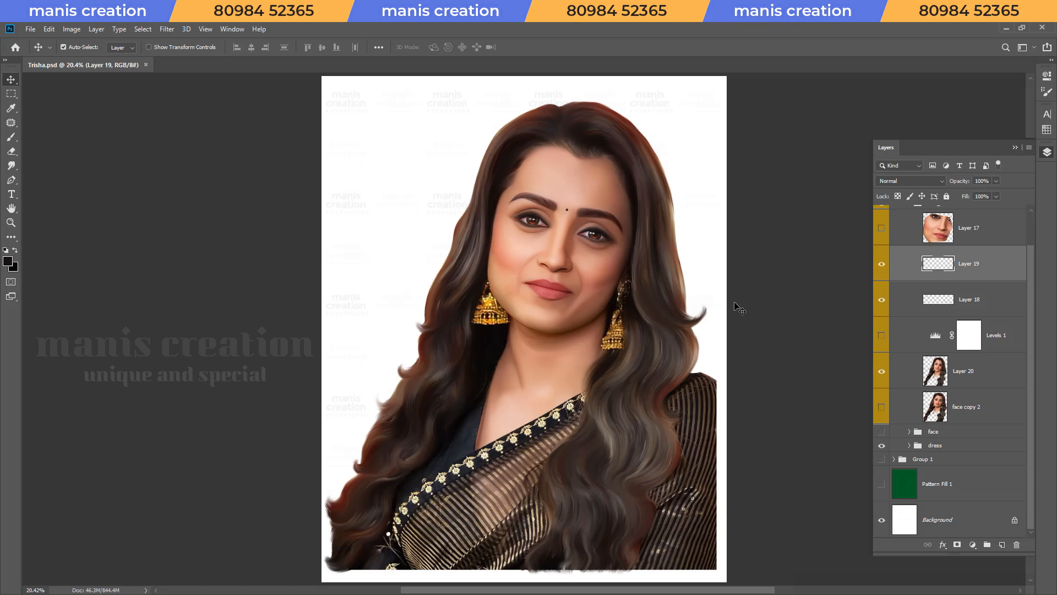
key("ctrl+s")
left_click(882, 484)
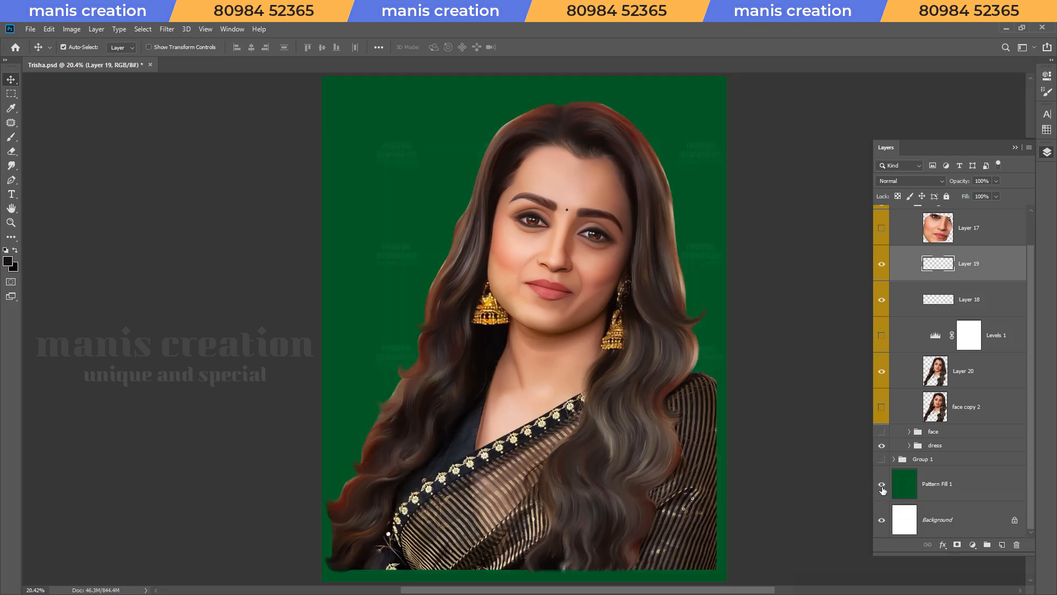
left_click(882, 485)
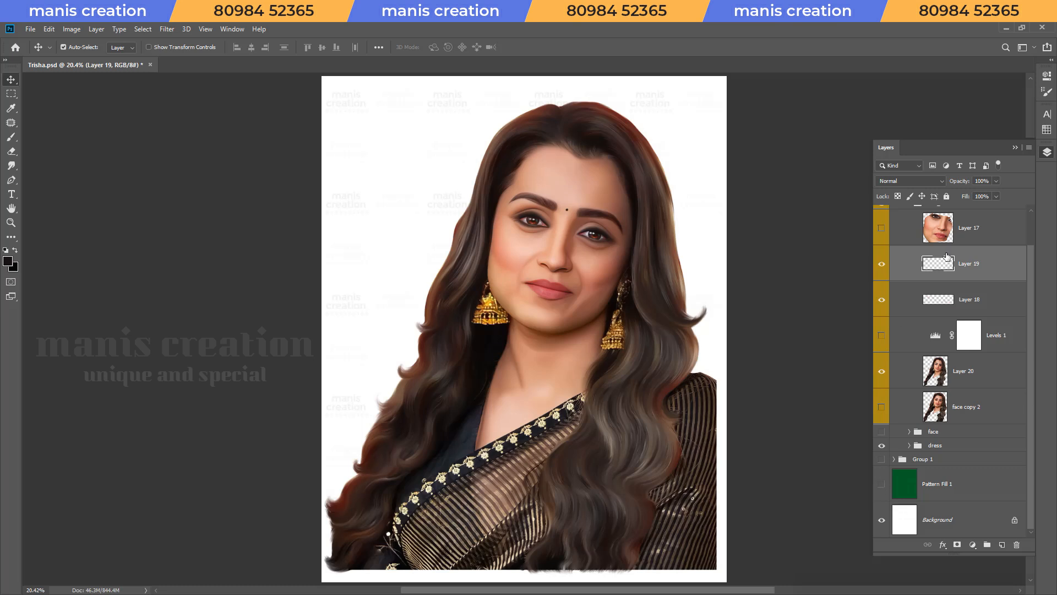
Create a new layer directly above Layer 19 in the edit_face group and save the document.
left_click_drag(1029, 284, 1029, 253)
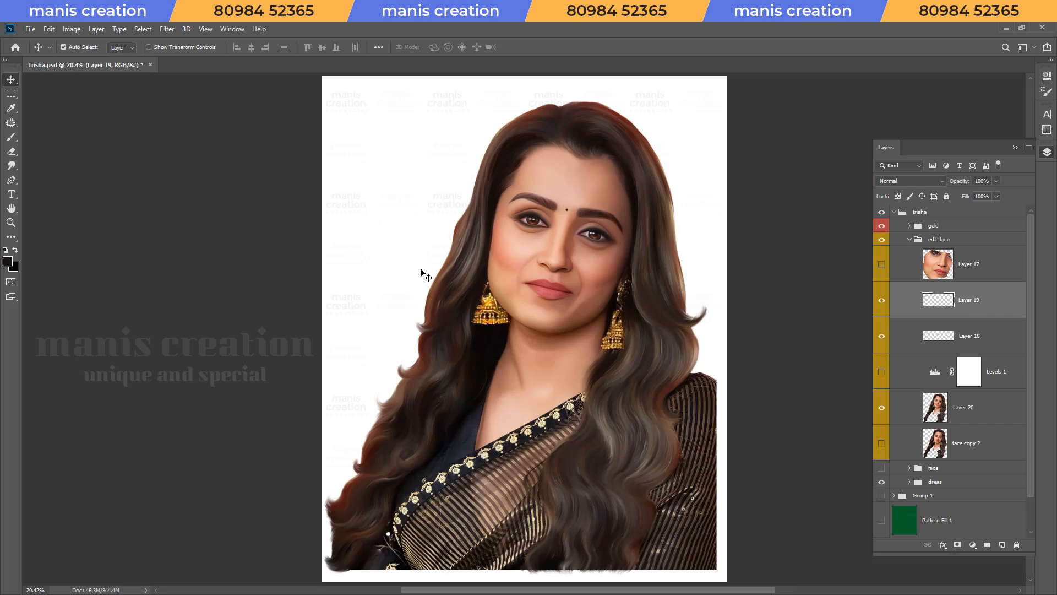
key("ctrl+shift+n")
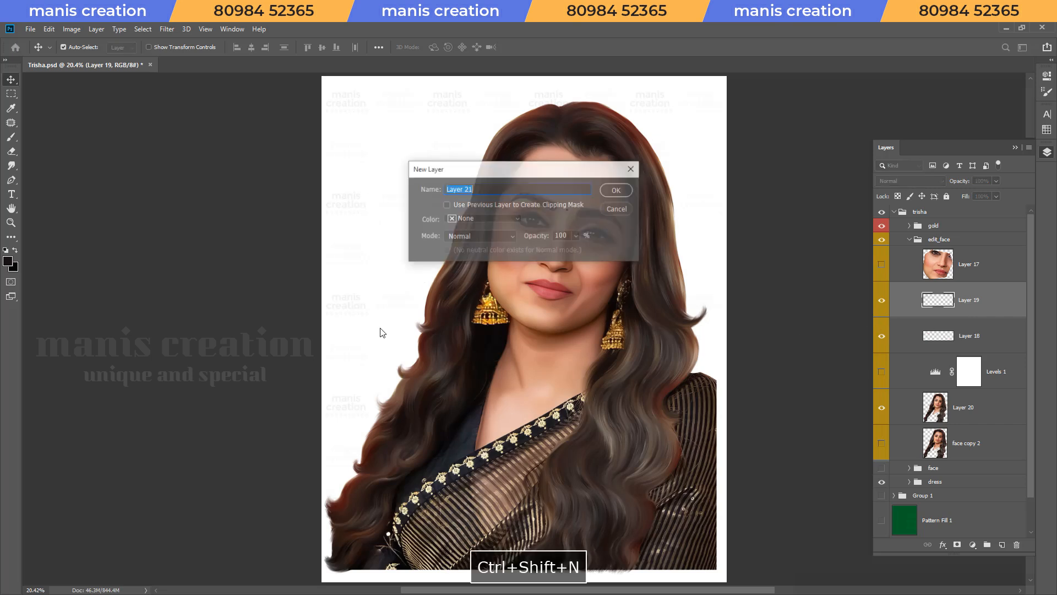
key("ctrl+s")
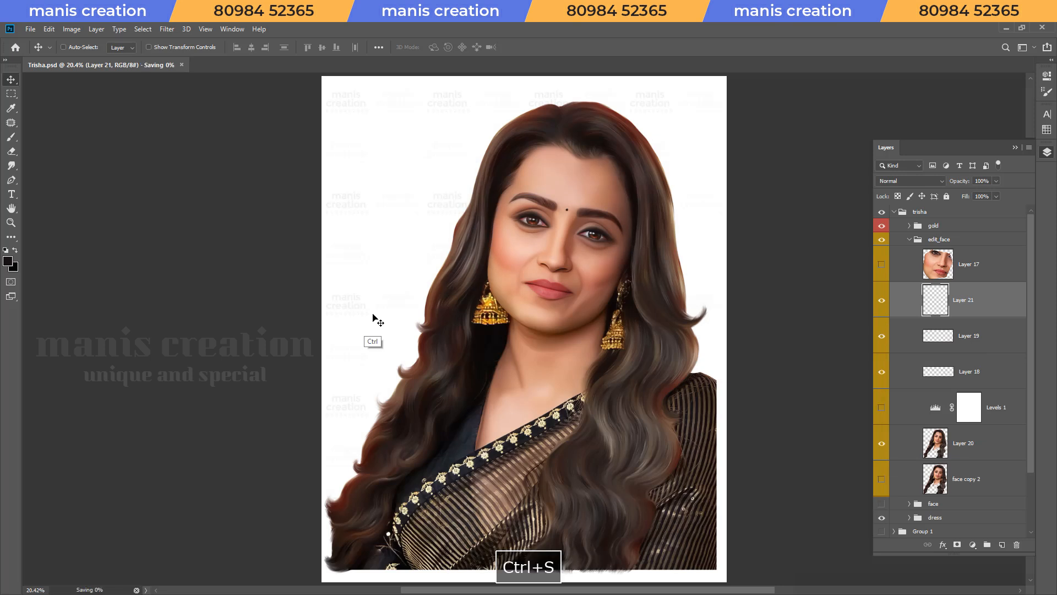
Choose the Hair_8 preset for the Brush tool.
key("z")
left_click_drag(468, 223, 458, 248)
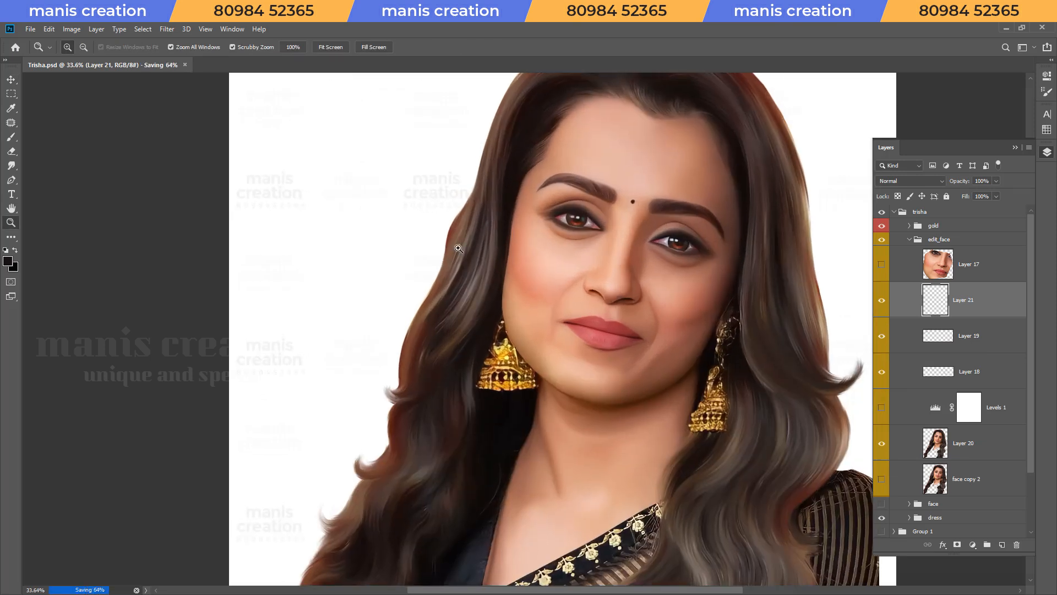
key("b")
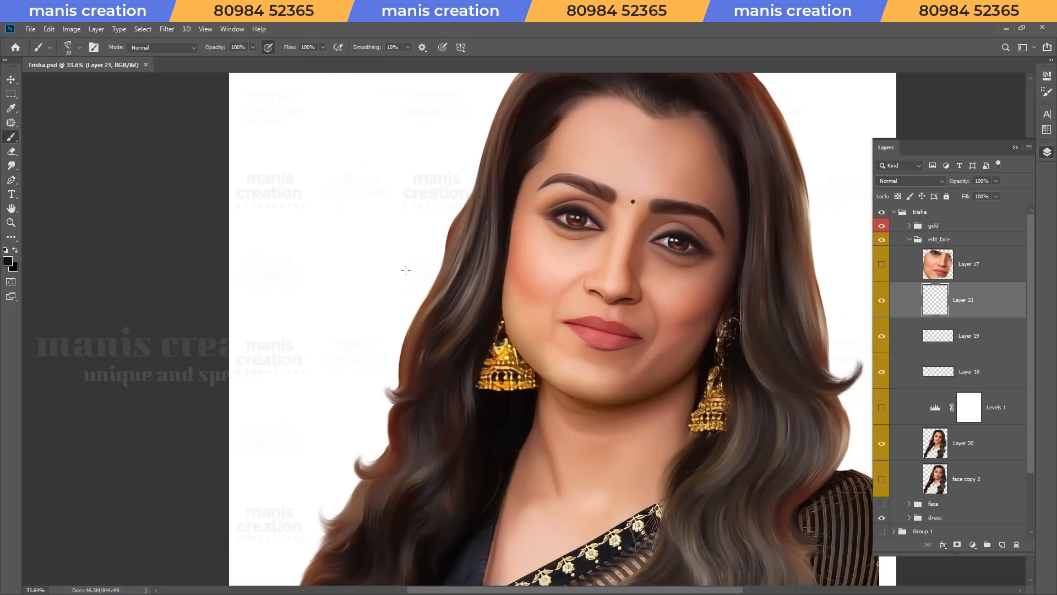
right_click(401, 268)
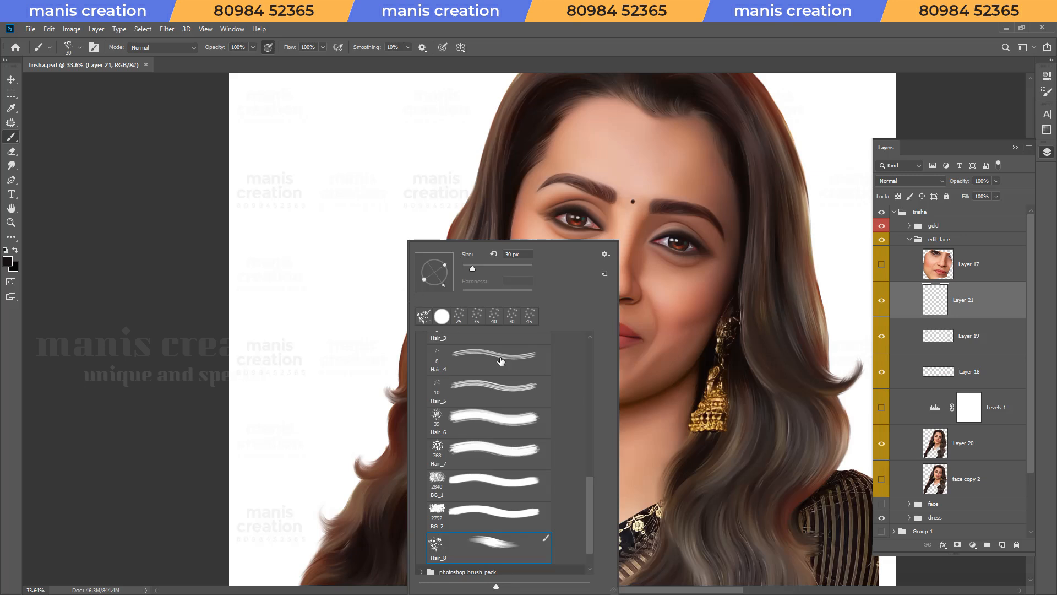
mouse_move(591, 476)
left_mouse_down()
mouse_move(593, 434)
mouse_move(593, 494)
left_mouse_up()
left_click(522, 393)
left_click(493, 362)
left_click(520, 540)
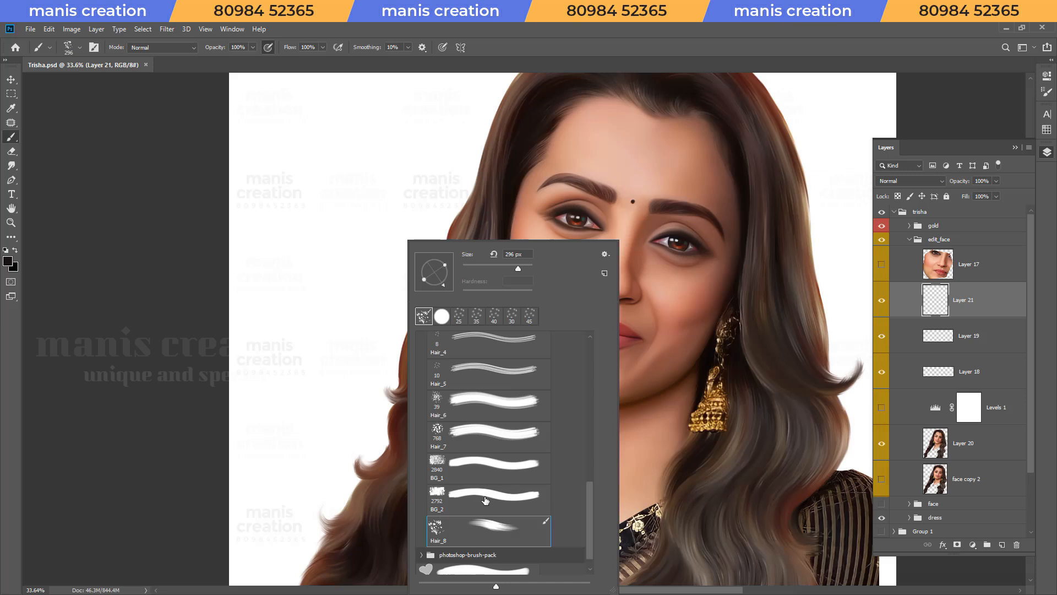
key("Return")
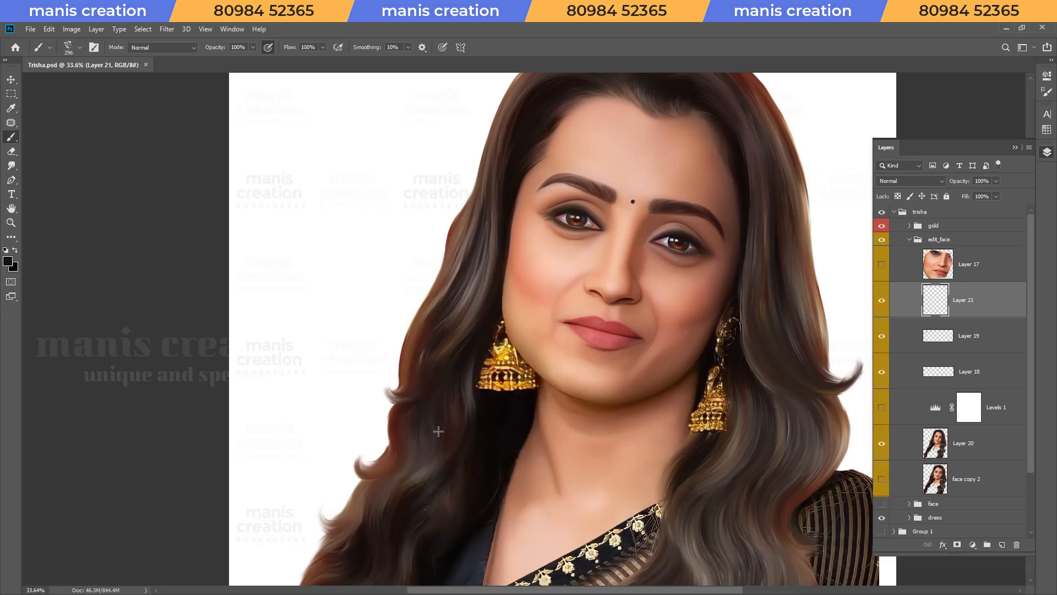
Reduce the hair brush size to 40 px.
scroll(438, 431, "up", 5)
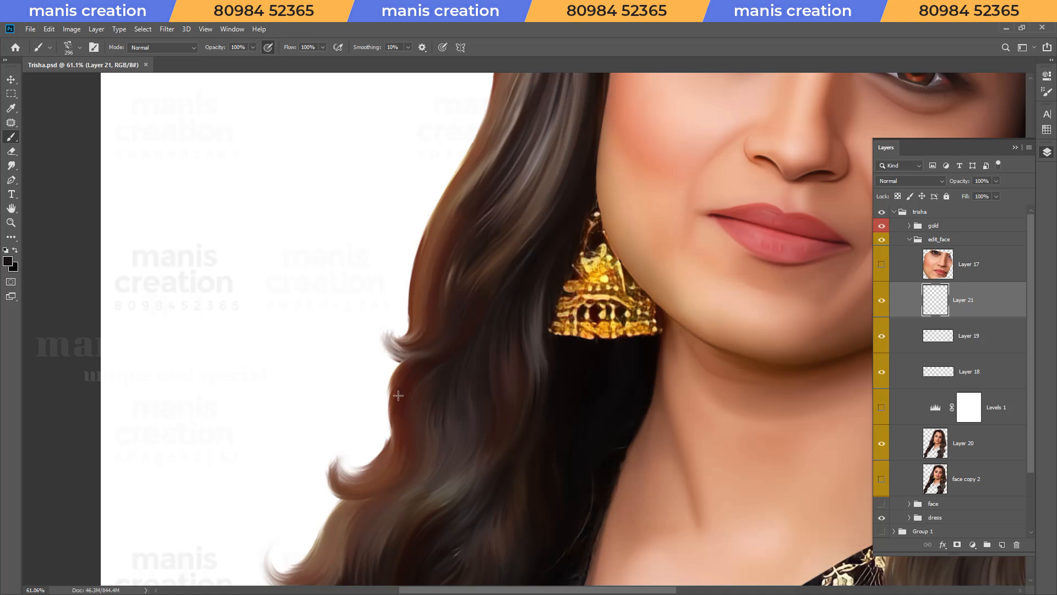
right_click(366, 330)
key("Escape")
key("bracketleft")
key("bracketleft")
key("bracketleft")
key("bracketleft")
key("bracketleft")
key("bracketleft")
key("bracketleft")
key("bracketleft")
key("bracketleft")
key("bracketleft")
key("bracketleft")
key("bracketleft")
Sample a dark brown from the portrait's left hair below the small curl as the painting colour.
key("i")
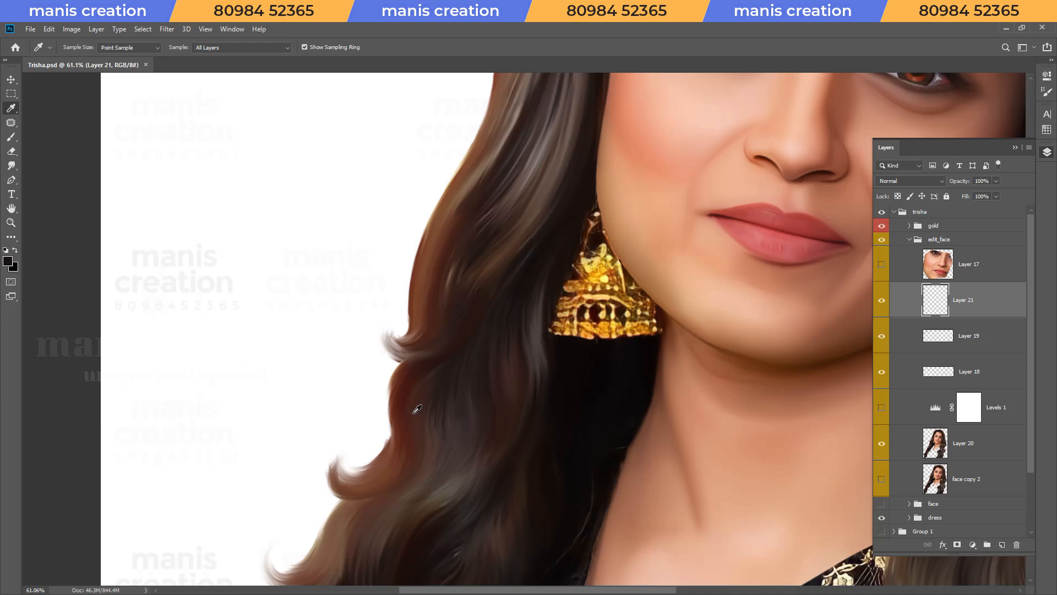
left_click(416, 413)
key("b")
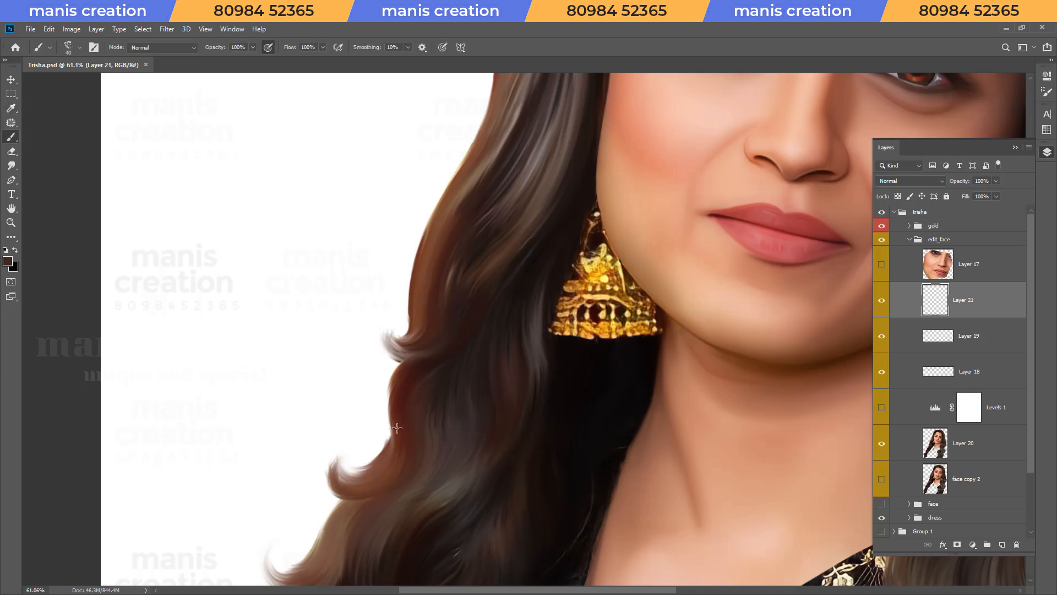
Paint fine loose strands along the outer edge of the left hair and around its second outward curl.
mouse_move(398, 444)
left_mouse_down()
mouse_move(408, 360)
mouse_move(419, 353)
mouse_move(302, 394)
mouse_move(428, 273)
mouse_move(515, 425)
mouse_move(330, 401)
mouse_move(325, 295)
left_mouse_up()
key("r")
key("z")
key("b")
left_click_drag(385, 282, 501, 291)
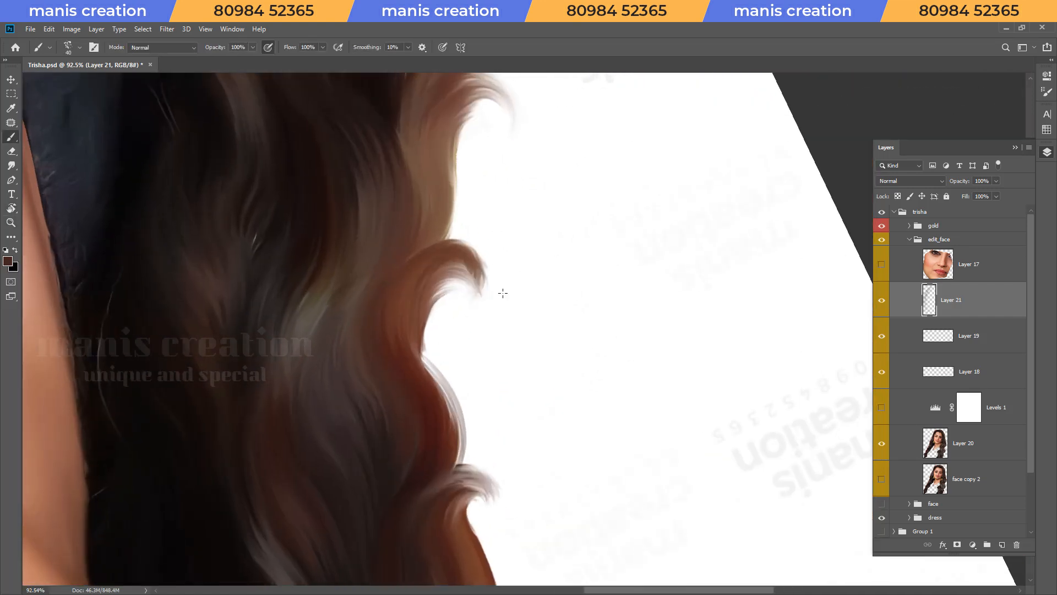
left_click_drag(423, 295, 510, 291)
mouse_move(441, 239)
left_mouse_down()
mouse_move(512, 298)
mouse_move(505, 279)
left_mouse_up()
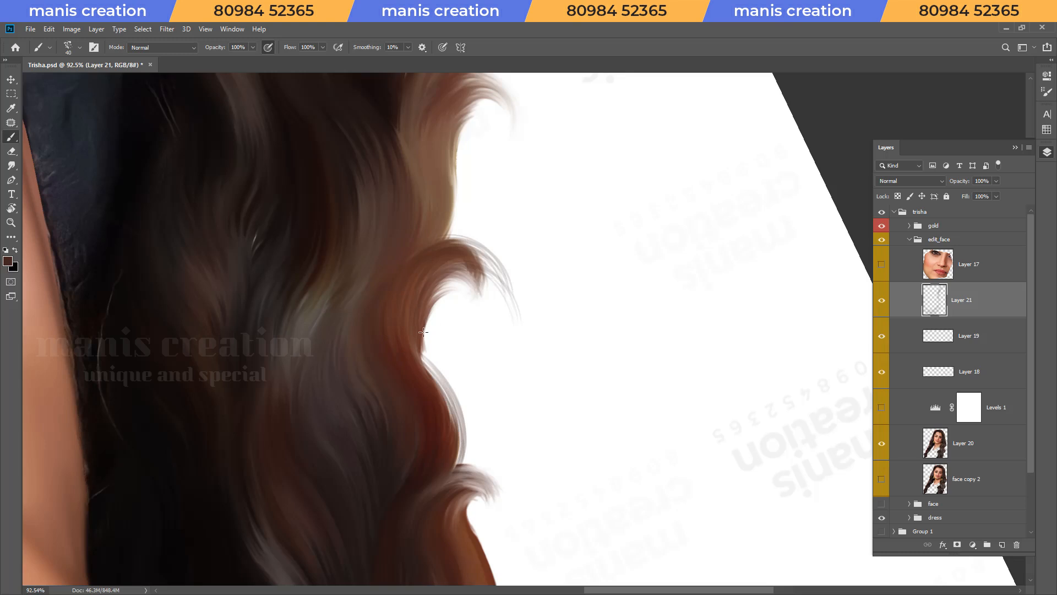
left_click_drag(444, 274, 500, 315)
mouse_move(412, 268)
left_mouse_down()
mouse_move(489, 316)
mouse_move(498, 267)
left_mouse_up()
Paint wispy strands around the next outward curl farther down the left side of the hair.
key("space")
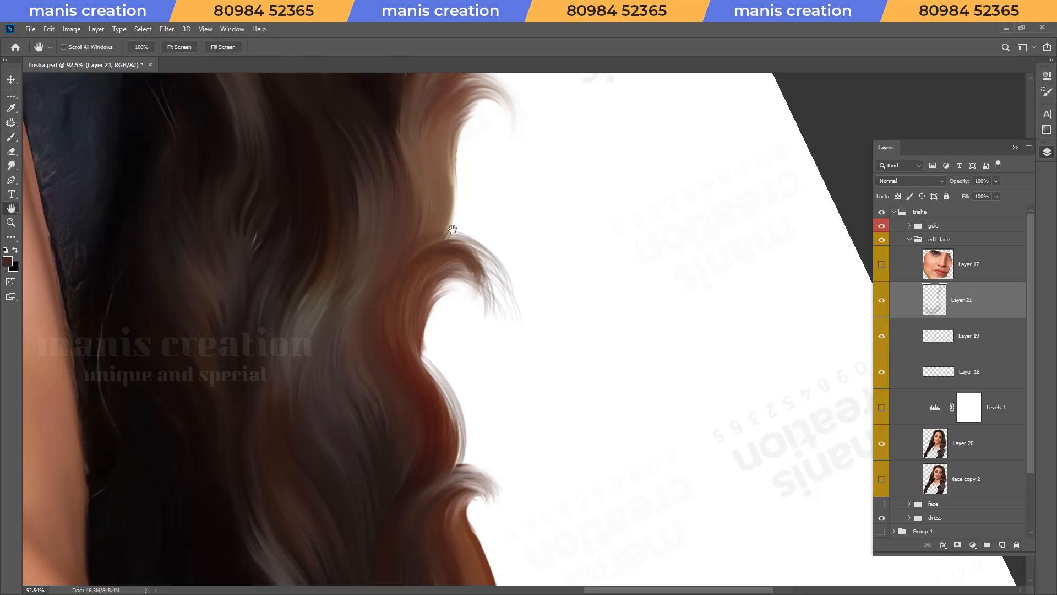
left_click_drag(453, 229, 467, 388)
mouse_move(470, 245)
left_mouse_down()
mouse_move(522, 288)
mouse_move(513, 254)
mouse_move(529, 308)
left_mouse_up()
mouse_move(482, 223)
left_mouse_down()
mouse_move(525, 258)
mouse_move(371, 382)
mouse_move(536, 467)
mouse_move(536, 239)
mouse_move(449, 438)
mouse_move(432, 276)
left_mouse_up()
key("r")
key("b")
mouse_move(398, 383)
left_mouse_down()
mouse_move(400, 322)
mouse_move(435, 251)
mouse_move(440, 306)
mouse_move(447, 188)
left_mouse_up()
Extend loose strands outward from the lower curls on the left side of the hair.
key("r")
left_click_drag(446, 479, 408, 215)
key("space")
left_click_drag(429, 236, 466, 372)
key("b")
mouse_move(432, 319)
left_mouse_down()
mouse_move(513, 303)
mouse_move(516, 319)
left_mouse_up()
left_click_drag(467, 294, 509, 314)
Paint flyaway strands around the lowest left curls, undoing and repainting the last outer stroke.
key("r")
mouse_move(349, 300)
left_mouse_down()
mouse_move(382, 203)
mouse_move(463, 330)
mouse_move(491, 315)
left_mouse_up()
mouse_move(445, 255)
left_mouse_down()
mouse_move(519, 261)
mouse_move(525, 278)
left_mouse_up()
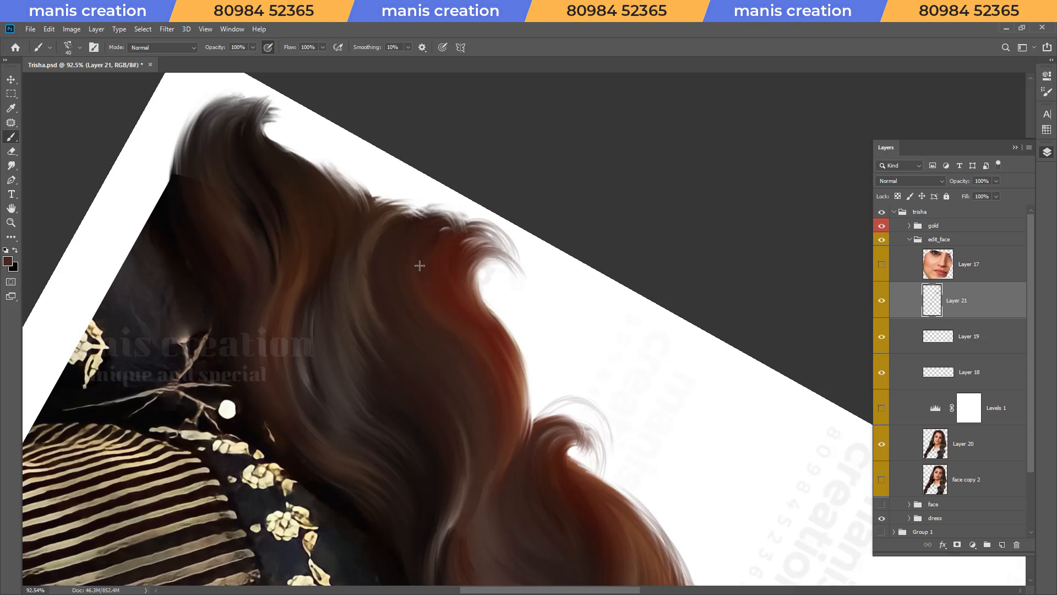
left_click_drag(397, 245, 492, 222)
left_click_drag(478, 301, 530, 416)
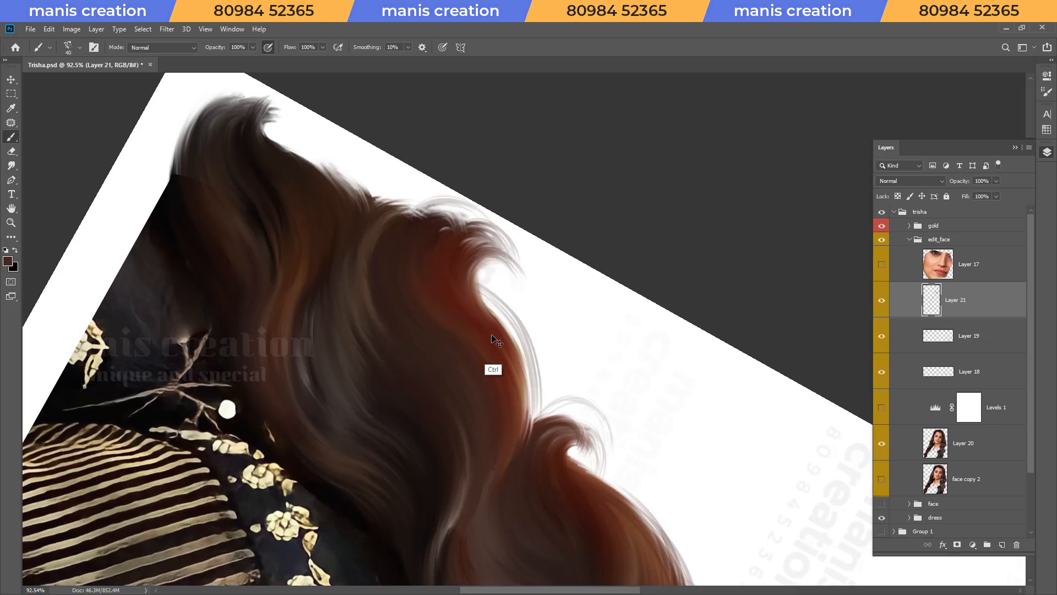
key("ctrl+z")
left_click_drag(501, 319, 535, 424)
key("Escape")
Add fine strands along the outer hair edge around the small curl beside the left earring.
key("ctrl+space")
left_click_drag(466, 397, 445, 364)
key("space")
left_click_drag(586, 283, 424, 468)
key("ctrl+space")
left_click_drag(445, 335, 490, 319)
key("r")
left_click_drag(510, 213, 561, 222)
key("space")
left_click_drag(534, 247, 411, 439)
left_click_drag(470, 464, 405, 325)
key("ctrl+space")
left_click_drag(401, 210, 446, 215)
key("space")
left_click_drag(388, 253, 324, 288)
key("ctrl+space")
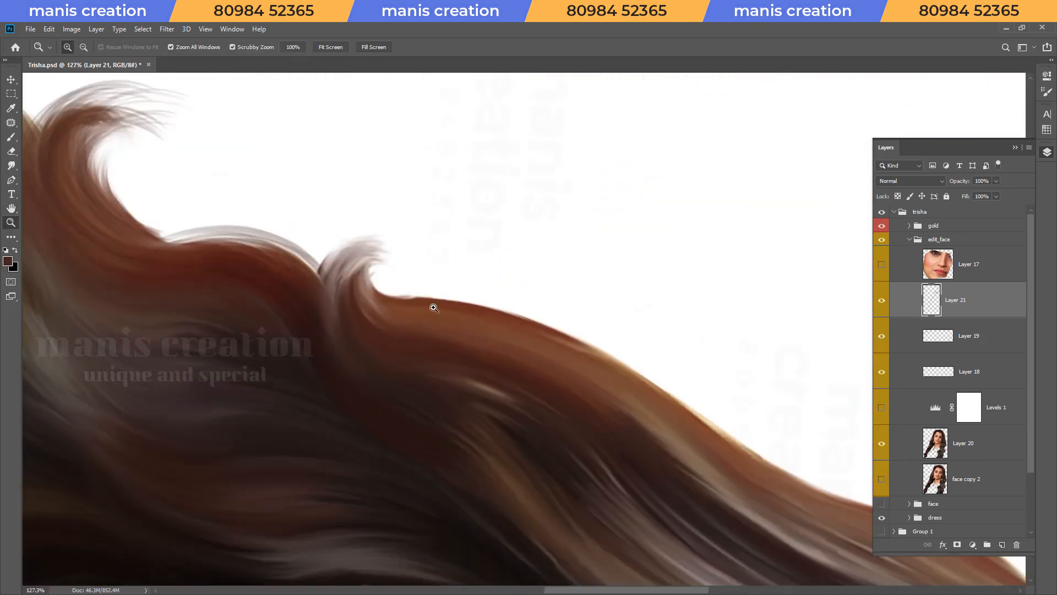
left_click_drag(446, 285, 377, 289)
left_click_drag(376, 333, 434, 253)
mouse_move(412, 345)
left_mouse_down()
mouse_move(435, 253)
mouse_move(446, 278)
left_mouse_up()
Paint long thin strands up the outer edge of the left hair beside the cheek.
key("r")
left_click_drag(392, 392, 380, 467)
key("b")
mouse_move(380, 529)
left_mouse_down()
mouse_move(416, 399)
mouse_move(459, 336)
left_mouse_up()
left_click_drag(390, 469, 523, 239)
left_click_drag(471, 326, 622, 98)
left_click_drag(535, 241, 623, 88)
Continue the thin strands up the left outer hair edge beside the eye and forehead.
key("space")
mouse_move(599, 240)
left_mouse_down()
mouse_move(442, 425)
mouse_move(390, 544)
left_mouse_up()
left_click_drag(372, 426, 441, 302)
left_click_drag(388, 402, 478, 201)
left_click_drag(457, 250, 563, 80)
left_click_drag(512, 154, 578, 82)
Paint curved strands along the upper left edge of the head up to the hair parting.
key("r")
left_click_drag(617, 154, 457, 145)
key("space")
mouse_move(468, 198)
left_mouse_down()
mouse_move(468, 336)
mouse_move(501, 477)
mouse_move(422, 478)
left_mouse_up()
left_click_drag(342, 509, 385, 267)
left_click_drag(326, 435, 413, 224)
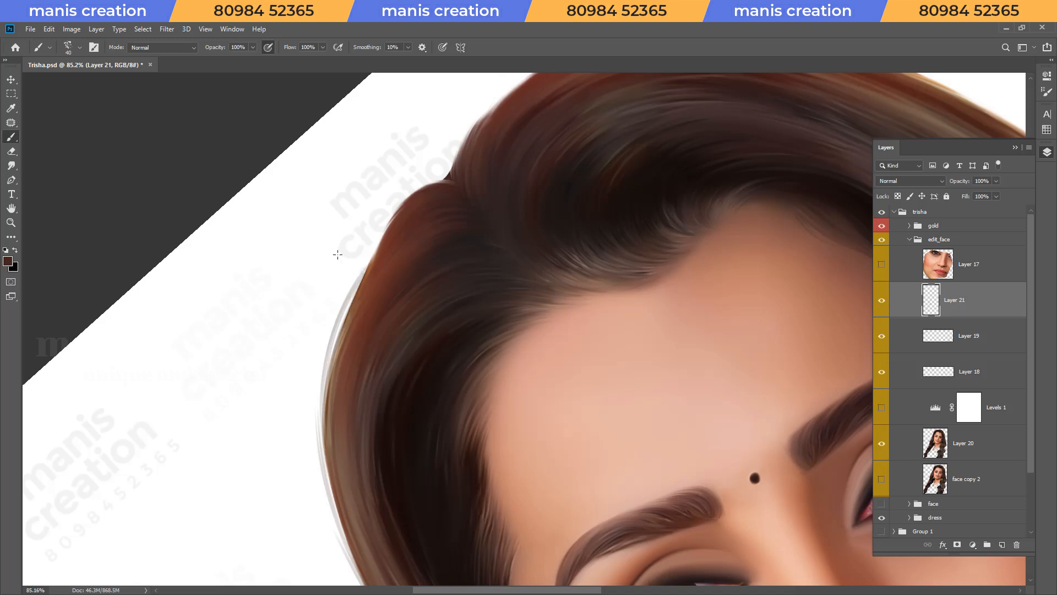
mouse_move(369, 258)
left_mouse_down()
mouse_move(410, 201)
mouse_move(447, 180)
left_mouse_up()
mouse_move(382, 249)
left_mouse_down()
mouse_move(449, 177)
mouse_move(431, 178)
left_mouse_up()
Reduce the brush size to 25 px and add finer strands along the crown left of the parting.
key("bracketleft")
key("bracketleft")
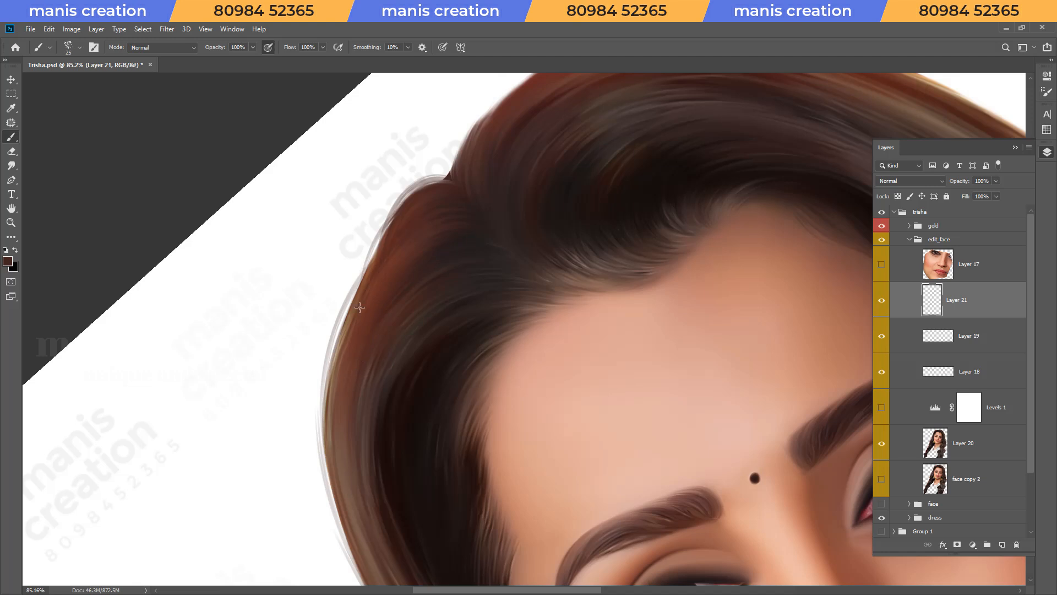
left_click_drag(370, 266, 403, 203)
mouse_move(372, 254)
left_mouse_down()
mouse_move(386, 215)
mouse_move(447, 175)
left_mouse_up()
Swap the painting colour to black and layer darker strands along the crown's left edge.
key("x")
mouse_move(335, 343)
left_mouse_down()
mouse_move(368, 268)
mouse_move(380, 265)
left_mouse_up()
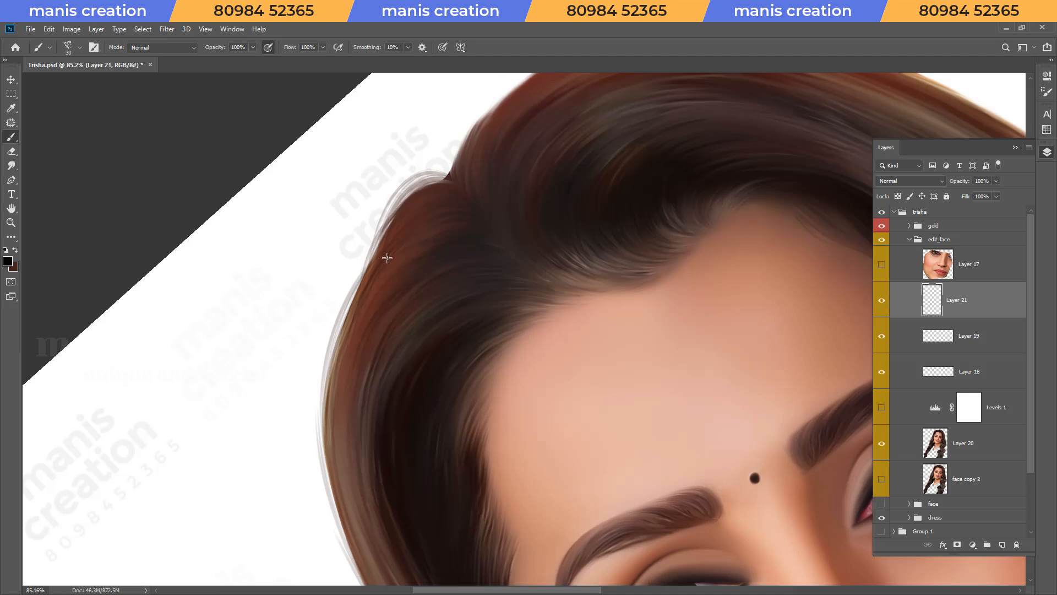
left_click_drag(378, 258, 434, 198)
mouse_move(376, 242)
left_mouse_down()
mouse_move(402, 193)
mouse_move(445, 175)
left_mouse_up()
left_click_drag(332, 381, 374, 261)
Paint black strands along the upper left head outline, undoing the stray outer stroke and repainting it closer to the hair.
key("Escape")
left_click_drag(470, 221, 396, 304)
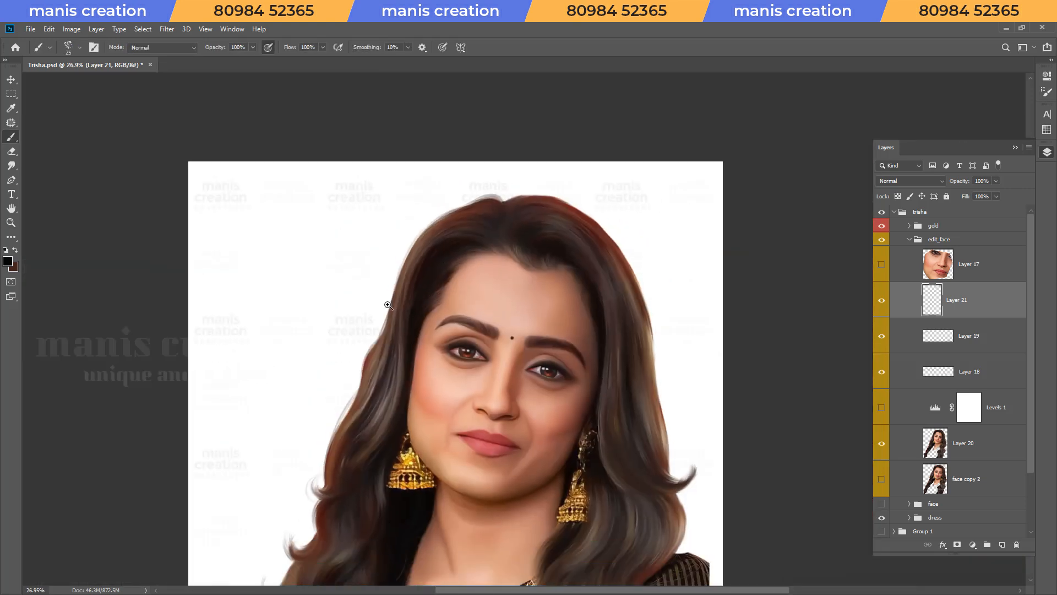
scroll(396, 305, "up", 5)
left_click_drag(411, 265, 458, 181)
left_click_drag(432, 232, 538, 117)
left_click_drag(462, 186, 597, 80)
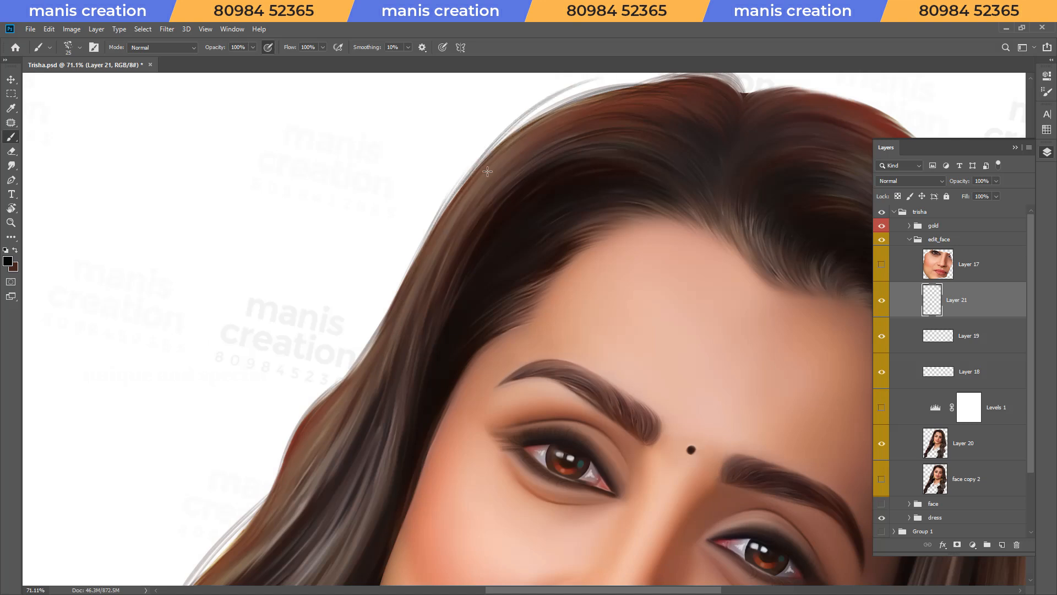
key("ctrl+z")
left_click_drag(517, 132, 641, 82)
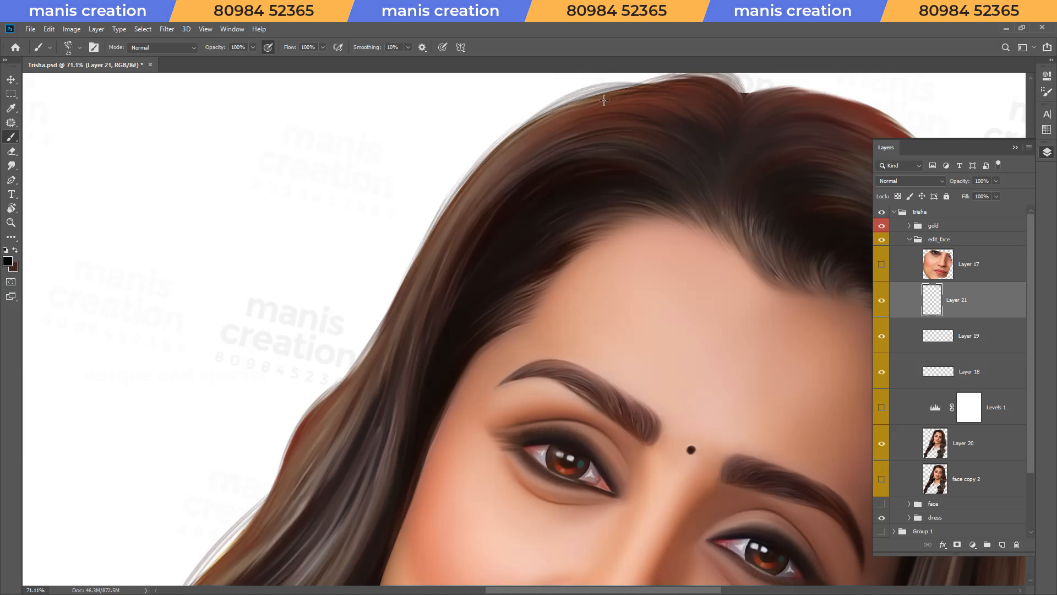
Paint looping black flyaway strands off the left hair edge beside the cheek and around the small curl.
mouse_move(284, 520)
left_mouse_down()
mouse_move(358, 368)
mouse_move(402, 348)
left_mouse_up()
key("space")
left_click_drag(321, 479, 561, 184)
mouse_move(375, 394)
left_mouse_down()
mouse_move(440, 279)
mouse_move(479, 247)
mouse_move(462, 199)
left_mouse_up()
left_click_drag(480, 238, 490, 179)
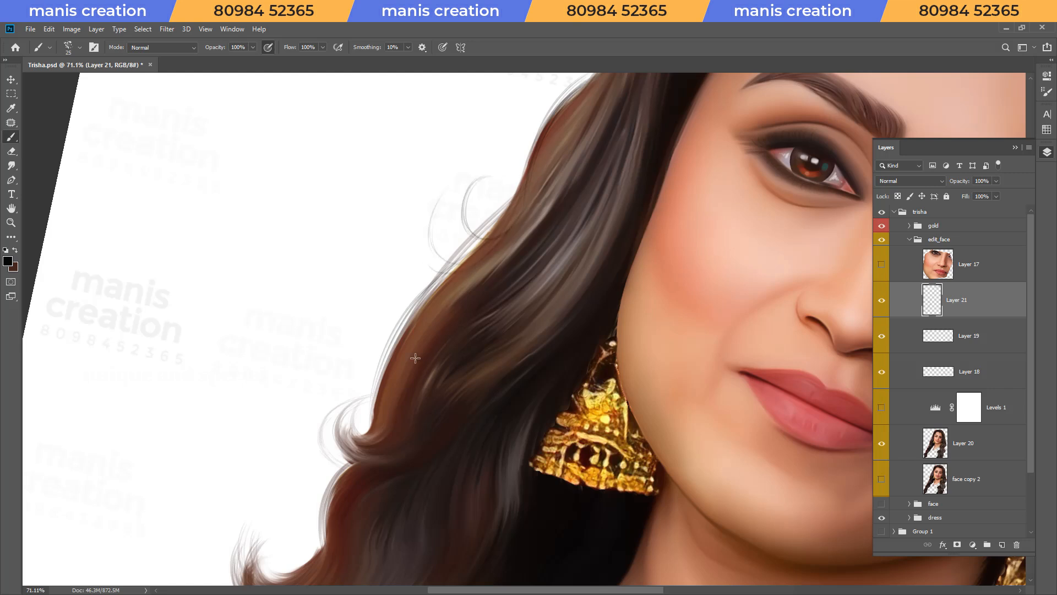
left_click_drag(378, 387, 429, 285)
mouse_move(347, 441)
left_mouse_down()
mouse_move(348, 364)
mouse_move(361, 372)
left_mouse_up()
Add looping black flyaway strands around the left hair curls below the earring.
key("space")
mouse_move(442, 428)
left_mouse_down()
mouse_move(609, 222)
mouse_move(614, 250)
left_mouse_up()
mouse_move(478, 386)
left_mouse_down()
mouse_move(417, 352)
mouse_move(432, 363)
left_mouse_up()
left_click_drag(467, 412, 388, 380)
mouse_move(475, 365)
left_mouse_down()
mouse_move(472, 297)
mouse_move(475, 309)
left_mouse_up()
left_click_drag(533, 278, 469, 242)
mouse_move(361, 490)
left_mouse_down()
mouse_move(414, 424)
mouse_move(344, 415)
mouse_move(401, 439)
left_mouse_up()
Paint looping black flyaways around the lower left curls beside the saree border.
key("space")
mouse_move(361, 534)
left_mouse_down()
mouse_move(622, 241)
mouse_move(607, 221)
left_mouse_up()
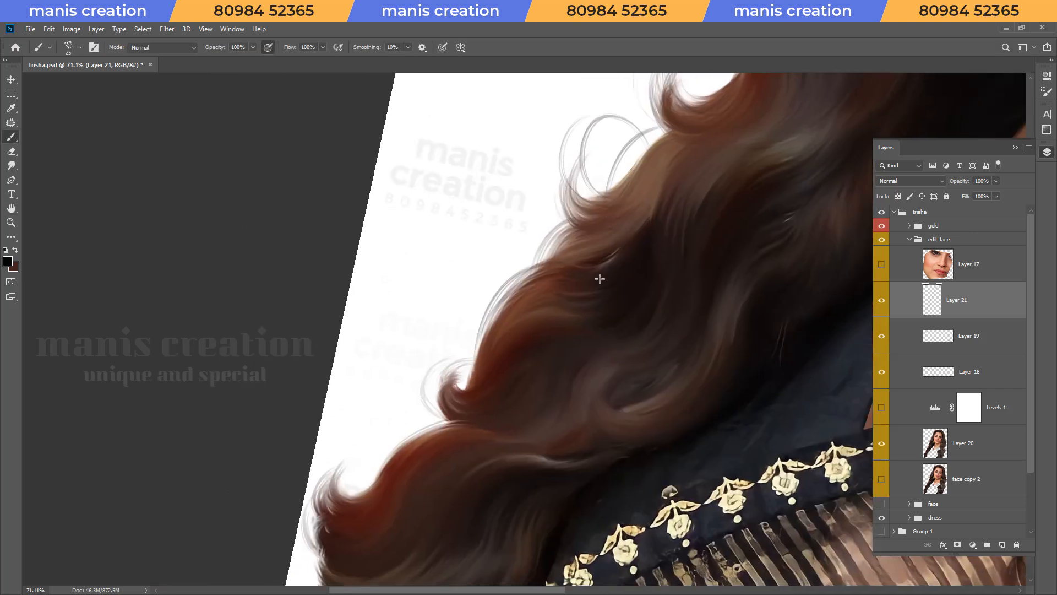
left_click_drag(533, 290, 569, 219)
mouse_move(542, 266)
left_mouse_down()
mouse_move(559, 204)
mouse_move(534, 242)
left_mouse_up()
left_click_drag(441, 412, 439, 333)
mouse_move(444, 383)
left_mouse_down()
mouse_move(478, 353)
mouse_move(472, 364)
left_mouse_up()
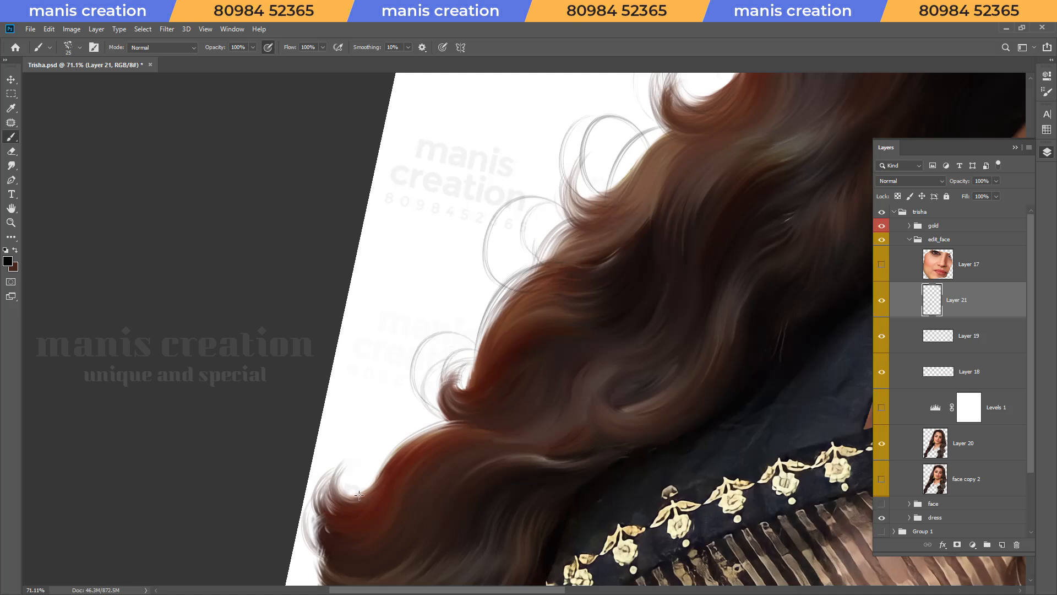
Paint thin black strands around the lowest left curl and along the edge just above it.
mouse_move(321, 489)
left_mouse_down()
mouse_move(365, 433)
mouse_move(381, 443)
left_mouse_up()
left_click_drag(300, 524, 317, 488)
left_click_drag(382, 466, 440, 416)
key("ctrl+space")
left_click_drag(502, 381, 418, 375)
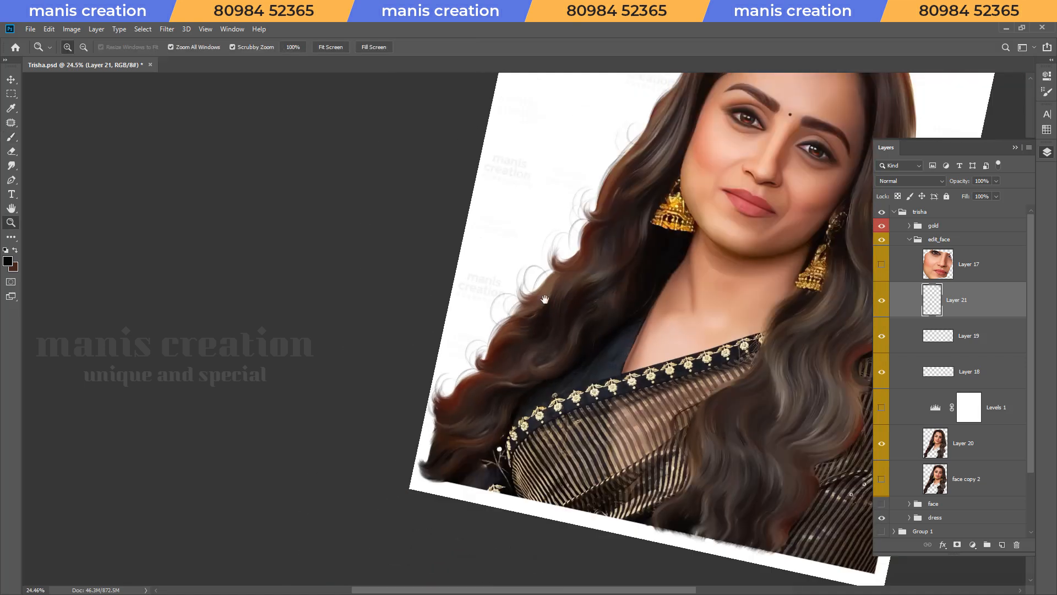
Paint fine black flyaway strands along the left edge of the crown beside the hair parting.
key("space")
left_click_drag(650, 210, 427, 447)
key("ctrl+space")
left_click_drag(477, 284, 532, 298)
key("r")
key("Escape")
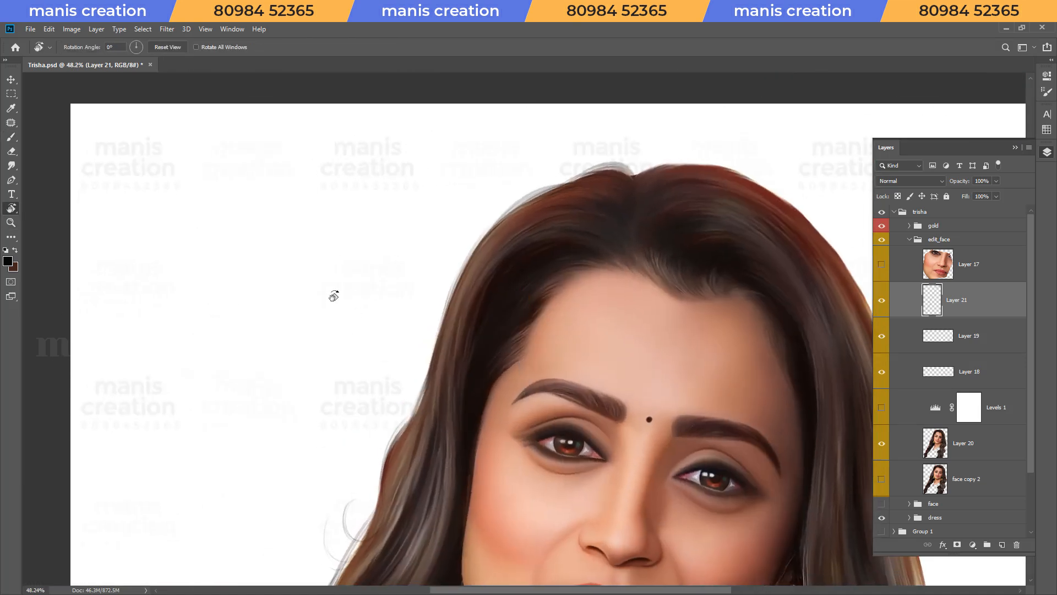
key("b")
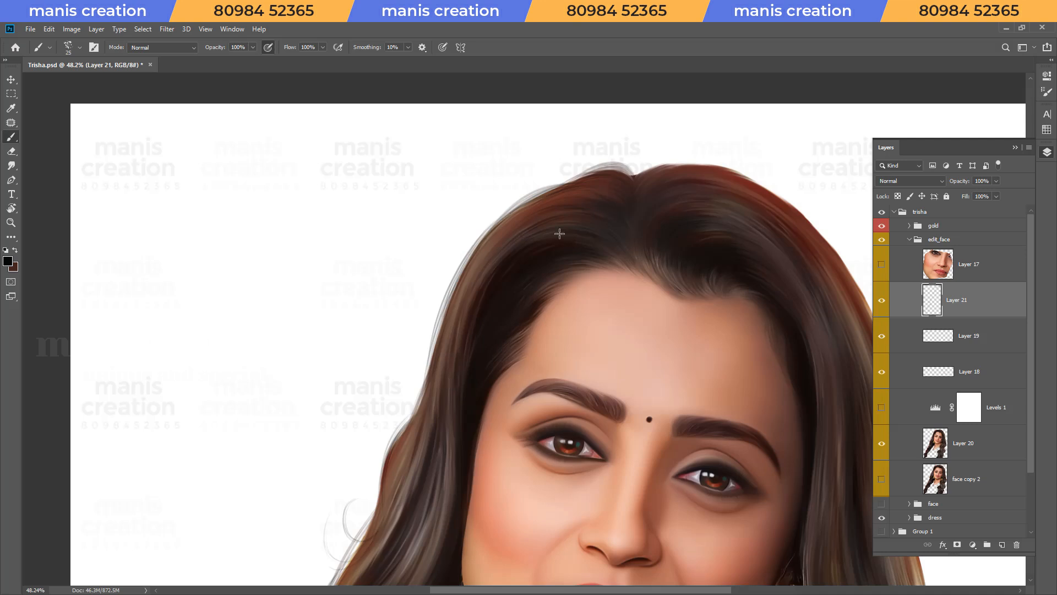
key("r")
mouse_move(562, 231)
left_mouse_down()
mouse_move(484, 248)
mouse_move(453, 270)
left_mouse_up()
key("ctrl+space")
left_click_drag(456, 195, 489, 208)
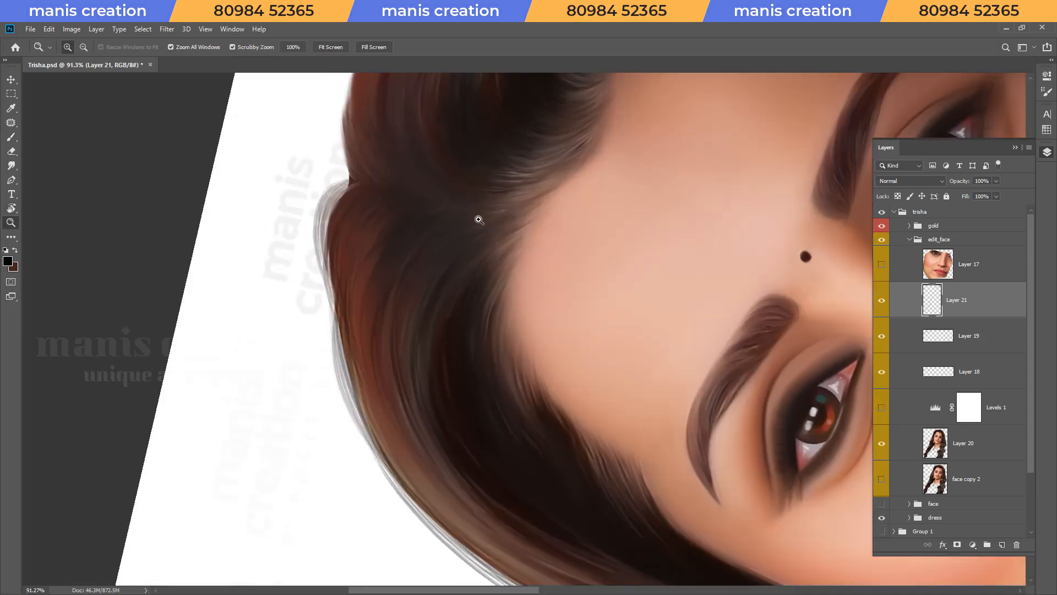
key("ctrl+z")
key("r")
left_click_drag(548, 456, 415, 463)
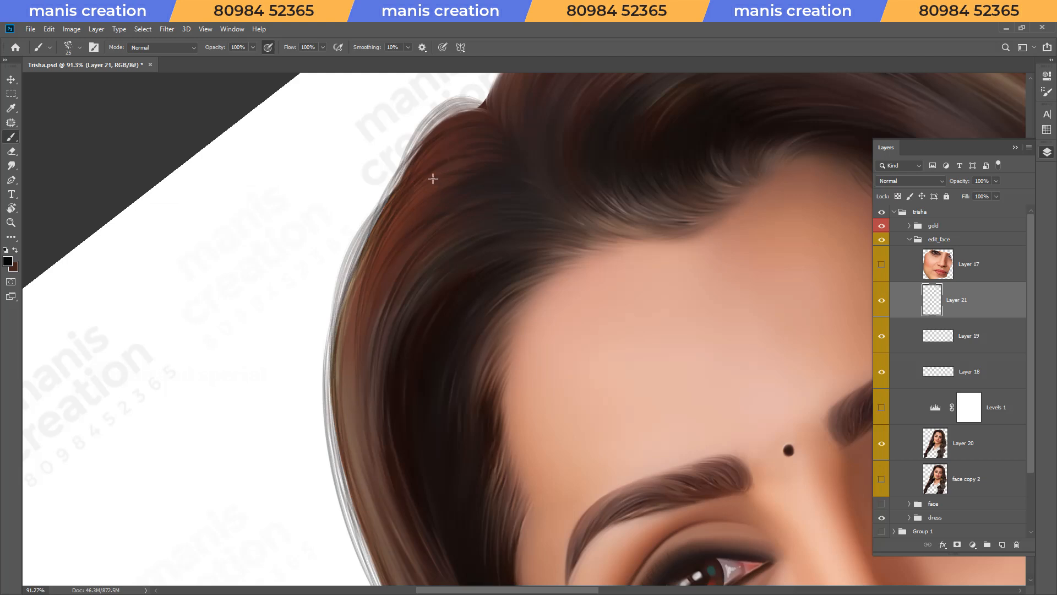
Check the flyaways along the left hair edge from the cheek to the lower curls and save the document.
key("Escape")
key("z")
left_click_drag(525, 185, 468, 236)
left_click_drag(475, 296, 515, 316)
key("r")
mouse_move(489, 363)
left_mouse_down()
mouse_move(595, 161)
mouse_move(637, 238)
left_mouse_up()
key("space")
mouse_move(618, 303)
left_mouse_down()
mouse_move(593, 317)
mouse_move(349, 339)
left_mouse_up()
key("b")
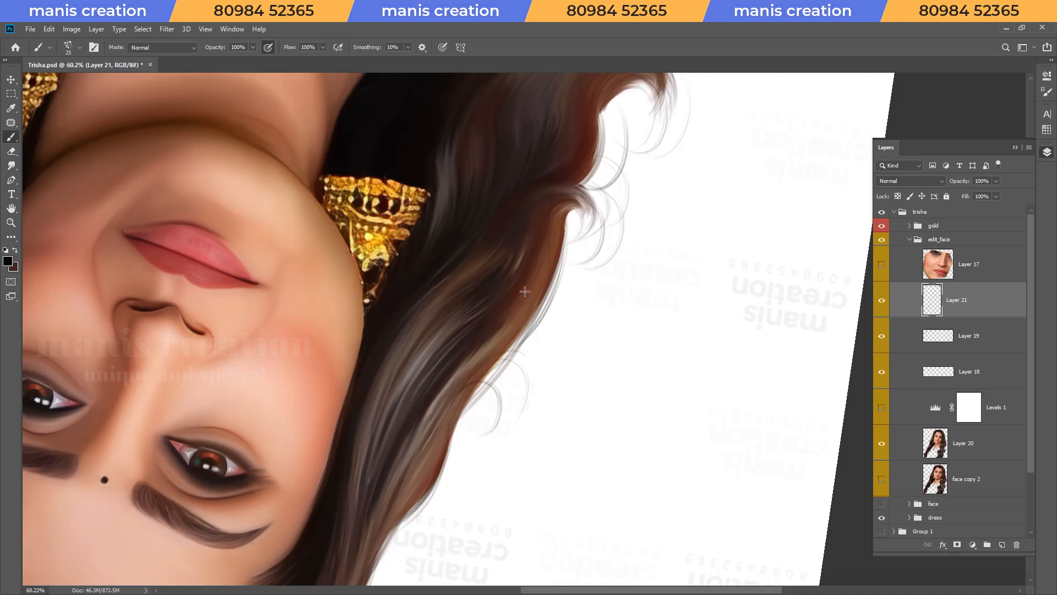
key("space")
left_click_drag(551, 196, 449, 388)
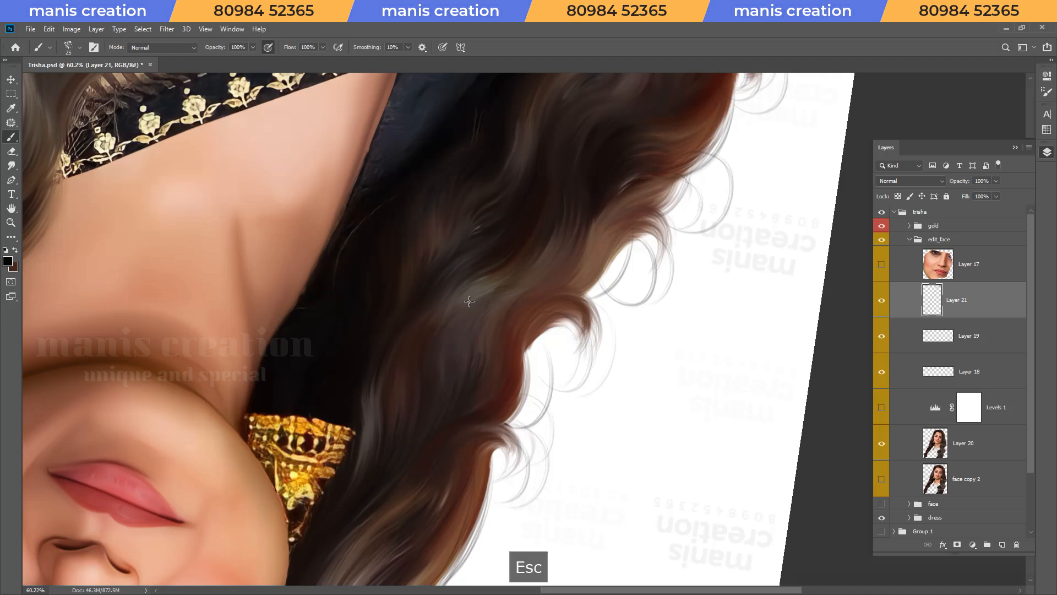
key("r")
key("Escape")
key("z")
left_click_drag(515, 211, 426, 223)
key("ctrl+s")
left_click_drag(539, 212, 591, 237)
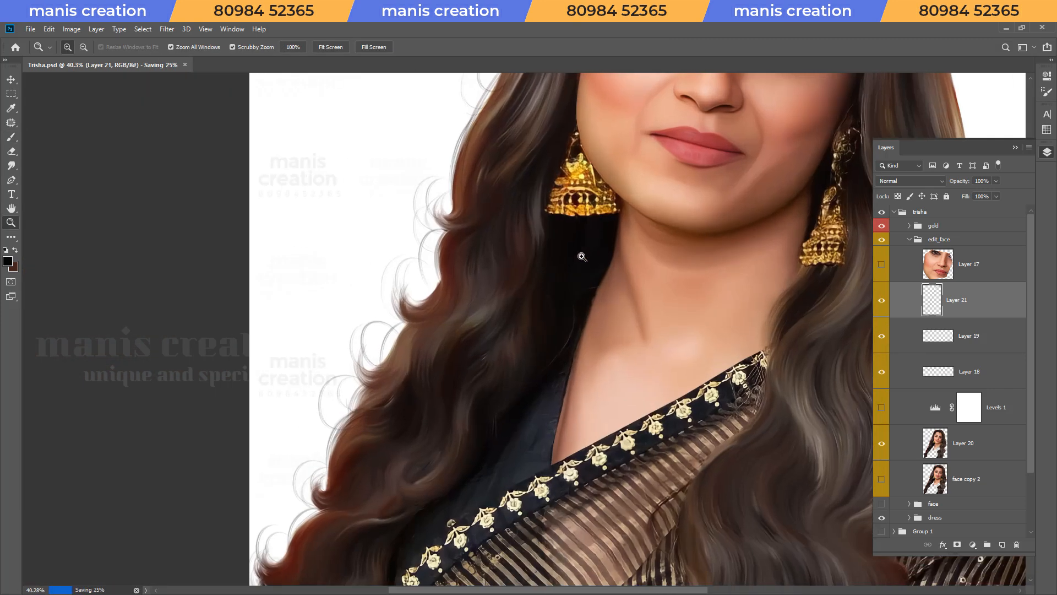
Switch the brush colour to reddish brown and paint strands along the left hair's inner edge over the dark blouse.
key("r")
left_click_drag(454, 468, 550, 275)
key("z")
left_click_drag(507, 356, 550, 355)
key("b")
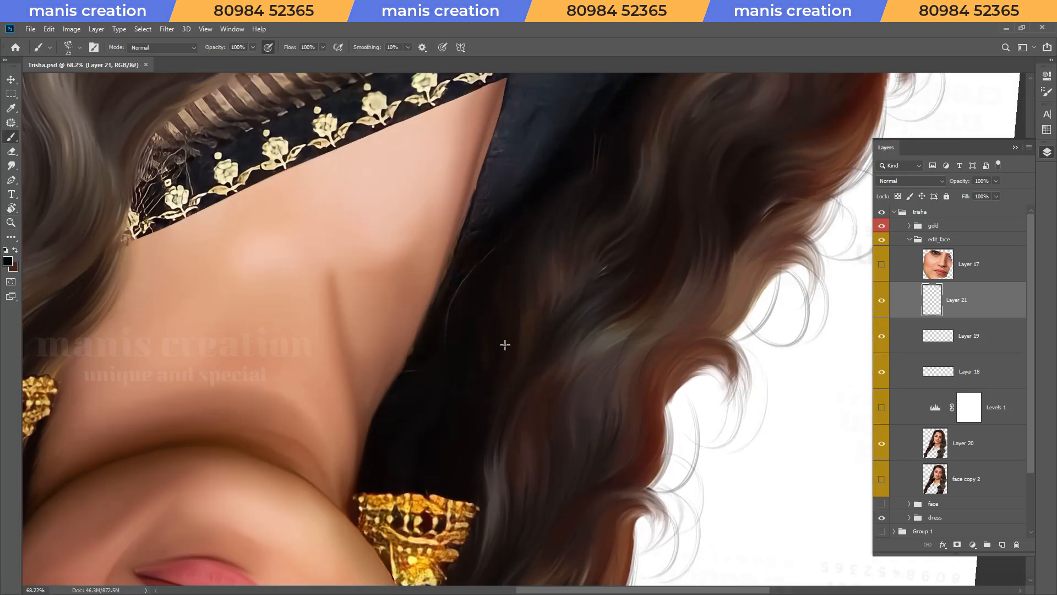
left_click_drag(475, 405, 484, 368)
left_click(577, 329, "alt")
key("b")
key("r")
mouse_move(616, 208)
left_mouse_down()
mouse_move(457, 432)
mouse_move(470, 486)
mouse_move(484, 439)
mouse_move(455, 483)
mouse_move(653, 371)
mouse_move(474, 370)
mouse_move(472, 434)
left_mouse_up()
Paint reddish-brown strands along the inner edge of the lowest left curls beside the saree's floral border.
key("r")
left_click_drag(546, 196, 566, 251)
key("space")
mouse_move(565, 251)
left_mouse_down()
mouse_move(524, 295)
mouse_move(458, 423)
left_mouse_up()
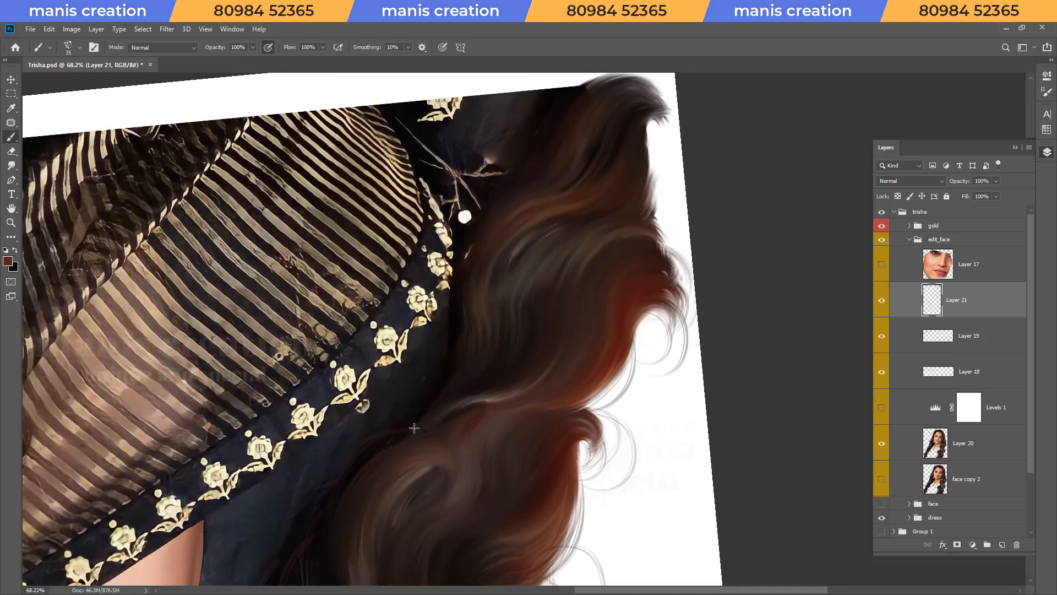
left_click_drag(512, 190, 458, 312)
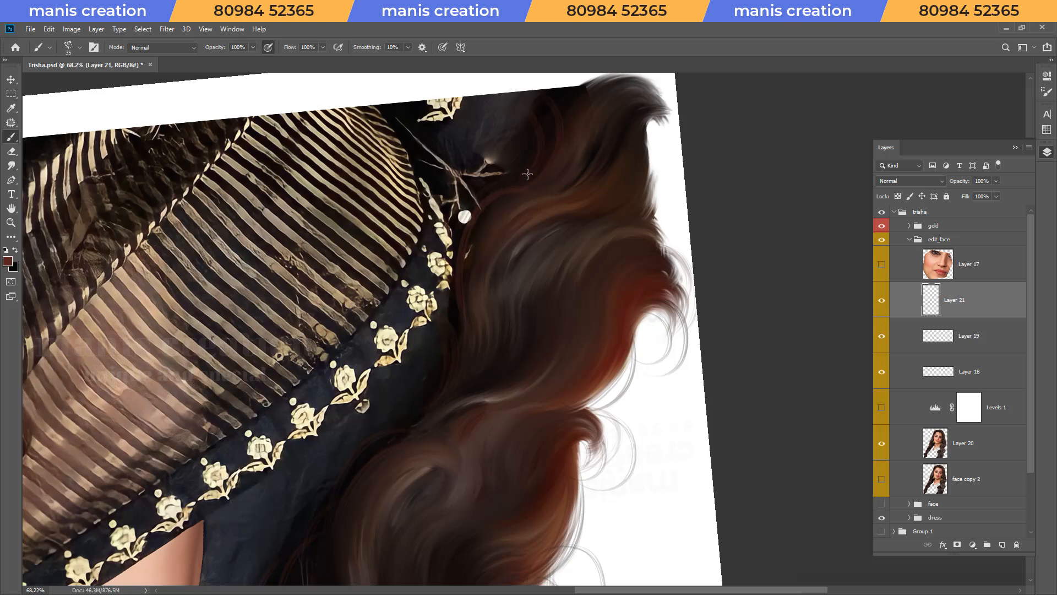
Save the document and examine the painted hair edges across the whole portrait.
key("Escape")
key("ctrl+space")
left_click_drag(537, 310, 430, 300)
key("ctrl+s")
left_click_drag(613, 179, 689, 135)
left_click_drag(682, 90, 501, 366)
left_click_drag(501, 366, 464, 389)
left_click_drag(519, 281, 567, 262)
key("ctrl+s")
key("ctrl+space")
left_click_drag(651, 166, 516, 183)
Save the document and flip the trisha group horizontally.
key("ctrl+s")
left_click(931, 212)
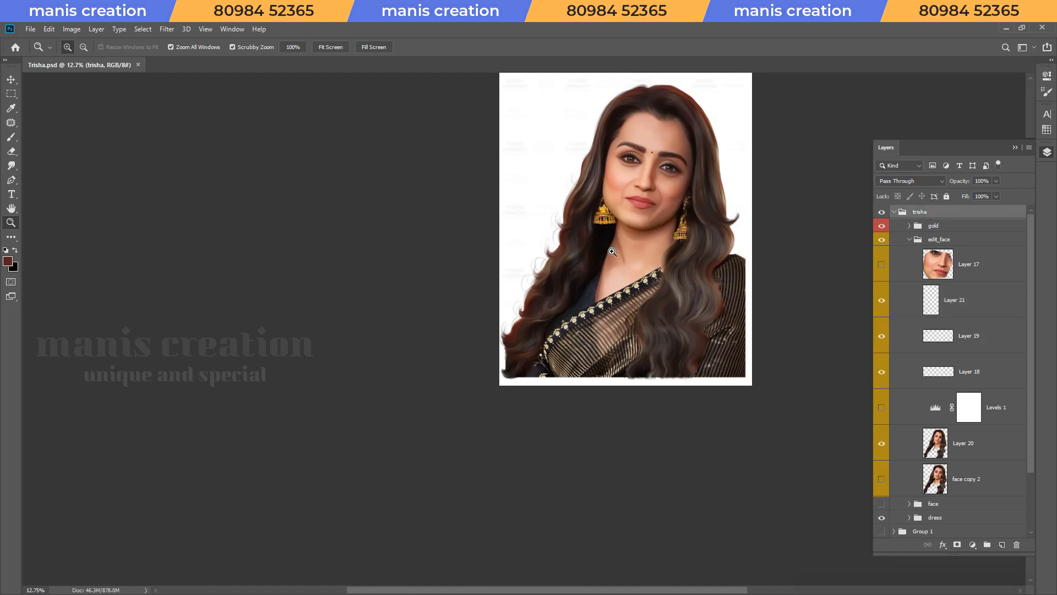
key("ctrl+h")
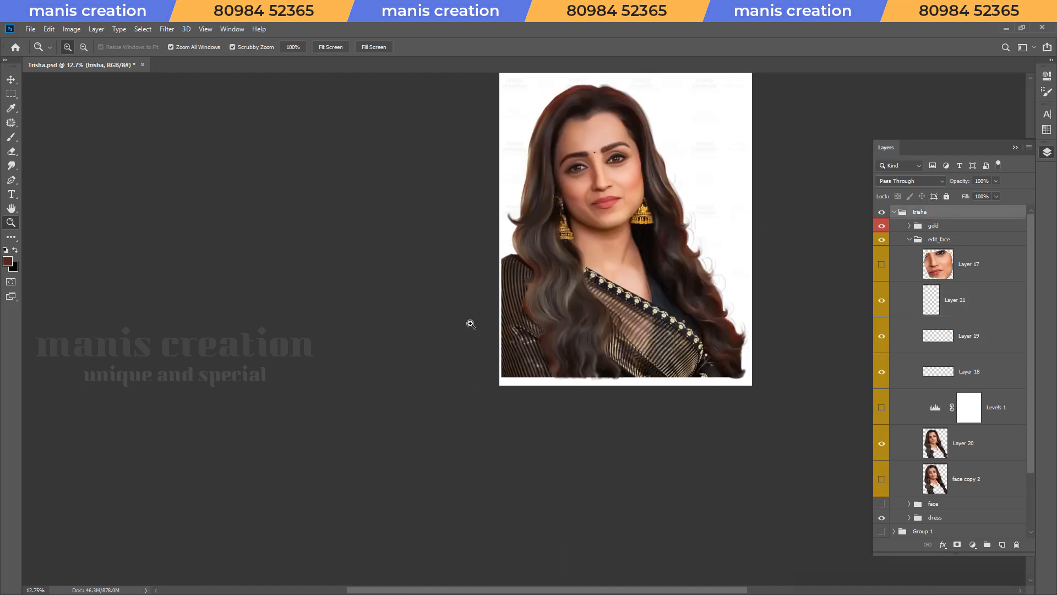
Select Layer 21 and paint reddish-brown strands up the left side of the hair beside the forehead.
left_click(650, 216)
left_click_drag(486, 164, 531, 302)
left_click_drag(446, 418, 401, 514)
key("r")
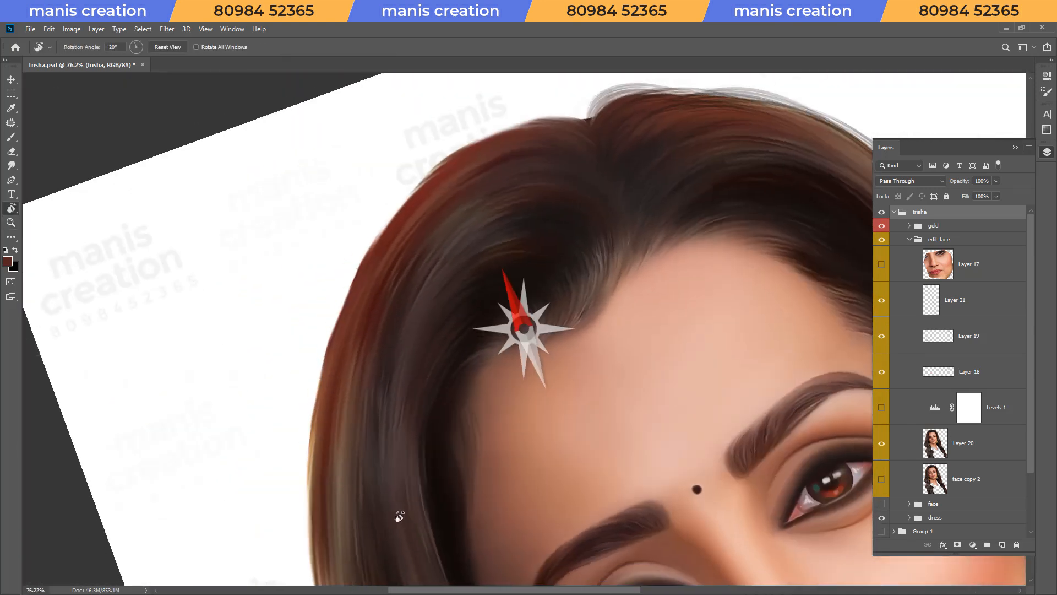
left_click(954, 310)
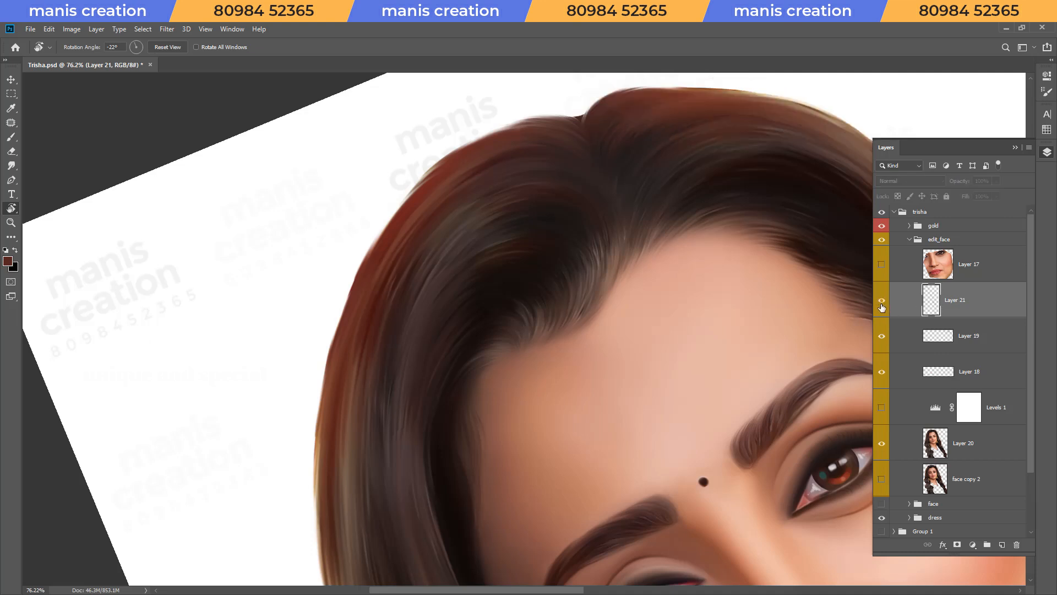
key("b")
key("x")
key("x")
left_click_drag(325, 478, 415, 224)
left_click_drag(325, 397, 407, 220)
left_click_drag(346, 369, 467, 160)
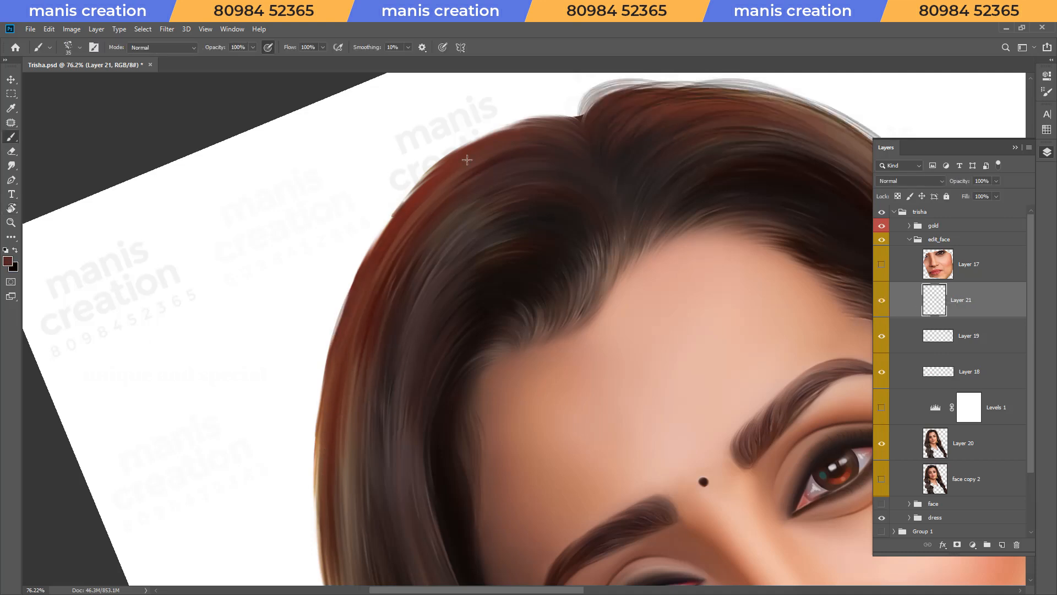
Paint reddish-brown strands over the left half of the crown up to the hair parting.
left_click_drag(360, 270, 431, 177)
left_click_drag(387, 274, 572, 149)
left_click_drag(407, 212, 549, 115)
mouse_move(439, 172)
left_mouse_down()
mouse_move(523, 172)
mouse_move(570, 111)
left_mouse_up()
Add long fine strands along the outer left hair edge beside the forehead, undoing unwanted strokes.
mouse_move(337, 449)
left_mouse_down()
mouse_move(458, 162)
mouse_move(358, 275)
left_mouse_up()
left_click_drag(330, 526, 422, 197)
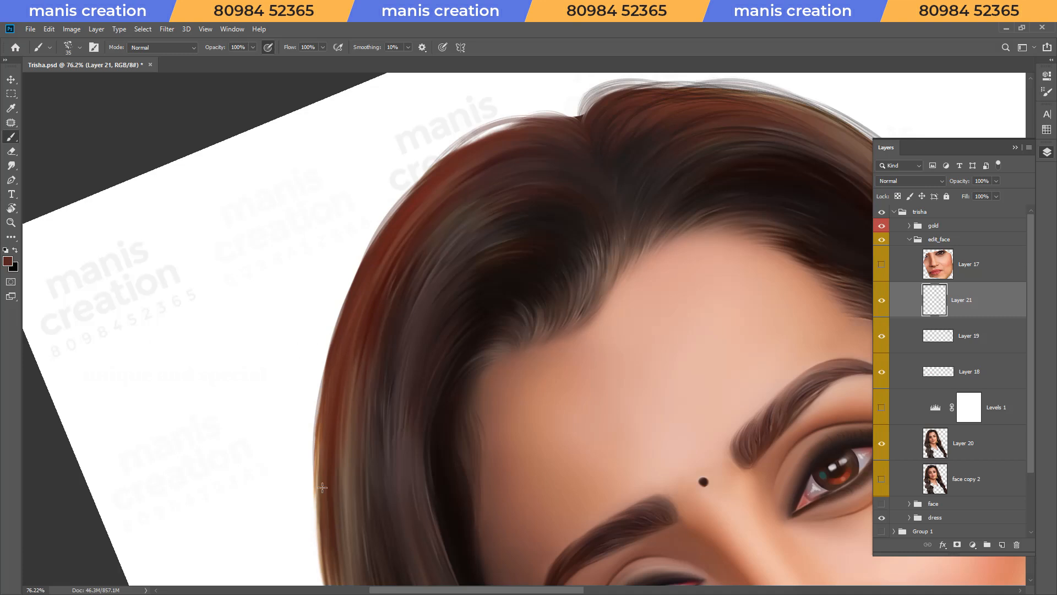
key("ctrl+z")
key("ctrl+z")
key("ctrl+z")
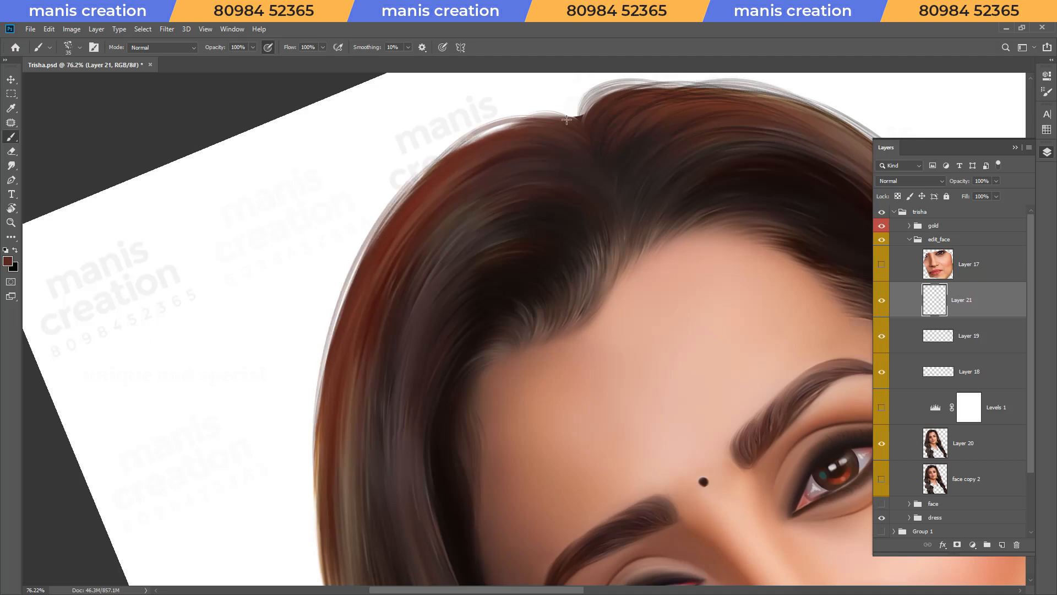
Paint fine reddish-brown strands along the left hair edge from the crown down to the outward-flicked curl.
key("Escape")
key("z")
left_click_drag(545, 145, 441, 231)
mouse_move(490, 397)
left_mouse_down()
mouse_move(474, 323)
mouse_move(609, 289)
mouse_move(567, 189)
mouse_move(472, 307)
mouse_move(507, 243)
mouse_move(534, 228)
mouse_move(511, 236)
left_mouse_up()
key("r")
key("b")
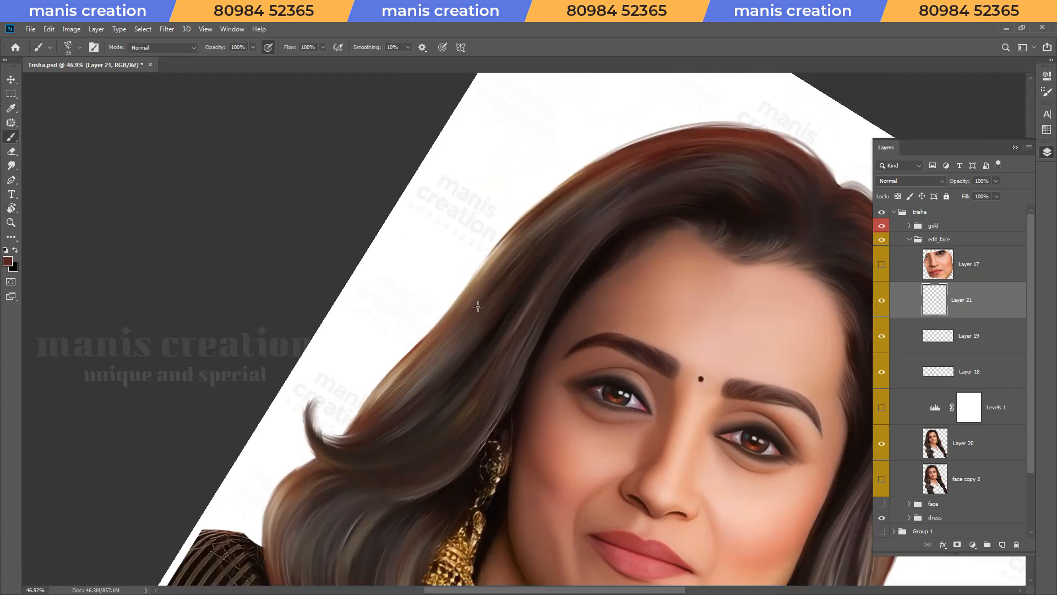
left_click_drag(603, 158, 501, 248)
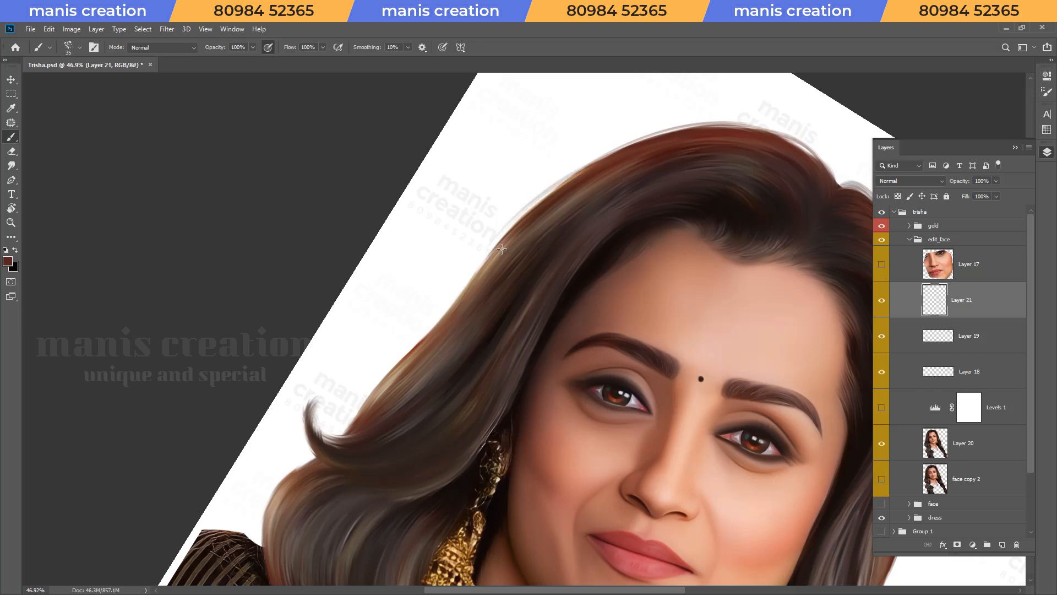
left_click_drag(363, 404, 444, 311)
left_click_drag(402, 359, 477, 283)
Paint loose brown flyaways around the outward-flicked curl beside the earring.
key("r")
mouse_move(433, 384)
left_mouse_down()
mouse_move(393, 275)
mouse_move(510, 368)
left_mouse_up()
key("space")
left_click_drag(510, 368, 468, 352)
key("ctrl+space")
mouse_move(449, 325)
left_mouse_down()
mouse_move(479, 308)
mouse_move(481, 344)
left_mouse_up()
key("b")
left_click_drag(464, 243, 543, 262)
left_click_drag(467, 291, 518, 252)
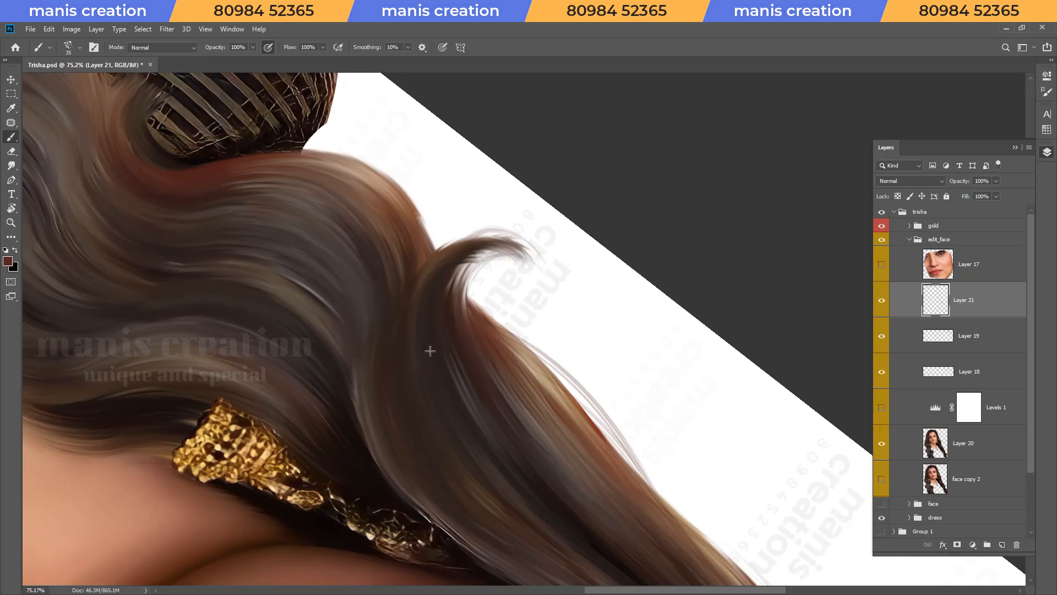
Paint thin brown flyaways along the wave between the flicked curl and the shoulder.
key("Escape")
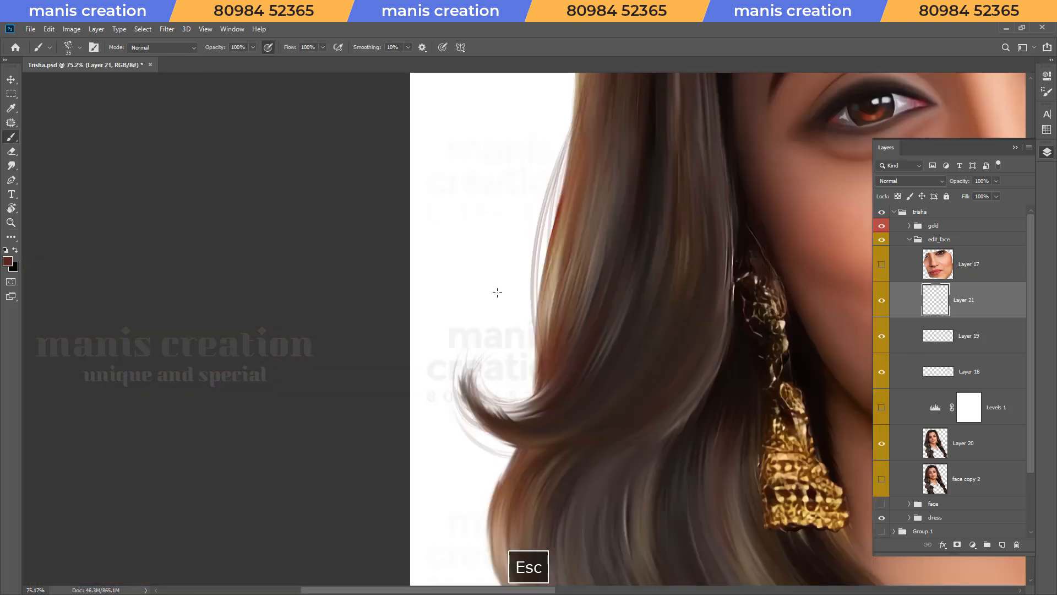
key("ctrl+space")
left_click_drag(522, 237, 466, 245)
left_click_drag(547, 342, 595, 343)
key("r")
mouse_move(661, 364)
left_mouse_down()
mouse_move(608, 464)
mouse_move(574, 478)
left_mouse_up()
key("b")
mouse_move(464, 392)
left_mouse_down()
mouse_move(543, 244)
mouse_move(575, 239)
left_mouse_up()
left_click_drag(462, 348, 597, 300)
left_click_drag(483, 391, 544, 275)
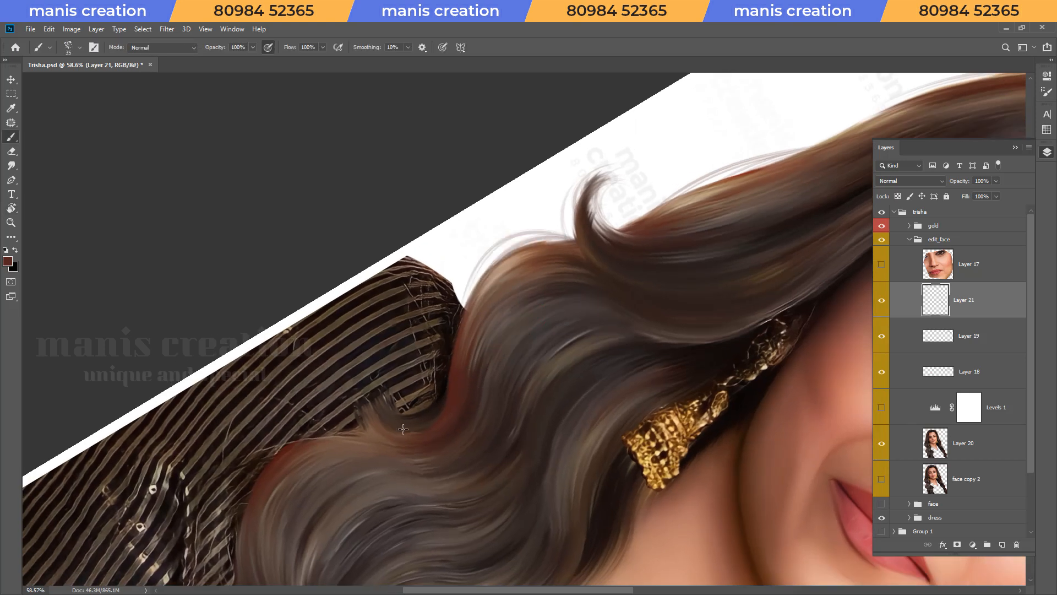
Paint reddish-brown strands along the hair edge where it falls over the striped sleeve.
key("r")
mouse_move(429, 413)
left_mouse_down()
mouse_move(441, 283)
mouse_move(583, 267)
mouse_move(585, 448)
mouse_move(518, 475)
mouse_move(516, 385)
left_mouse_up()
key("b")
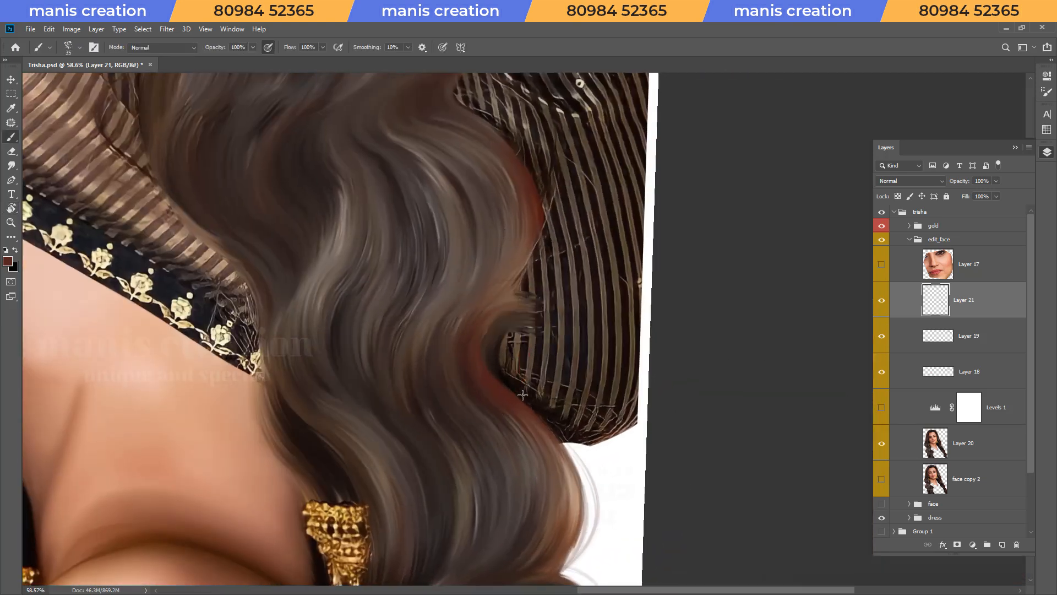
key("z")
scroll(538, 242, "down", 10)
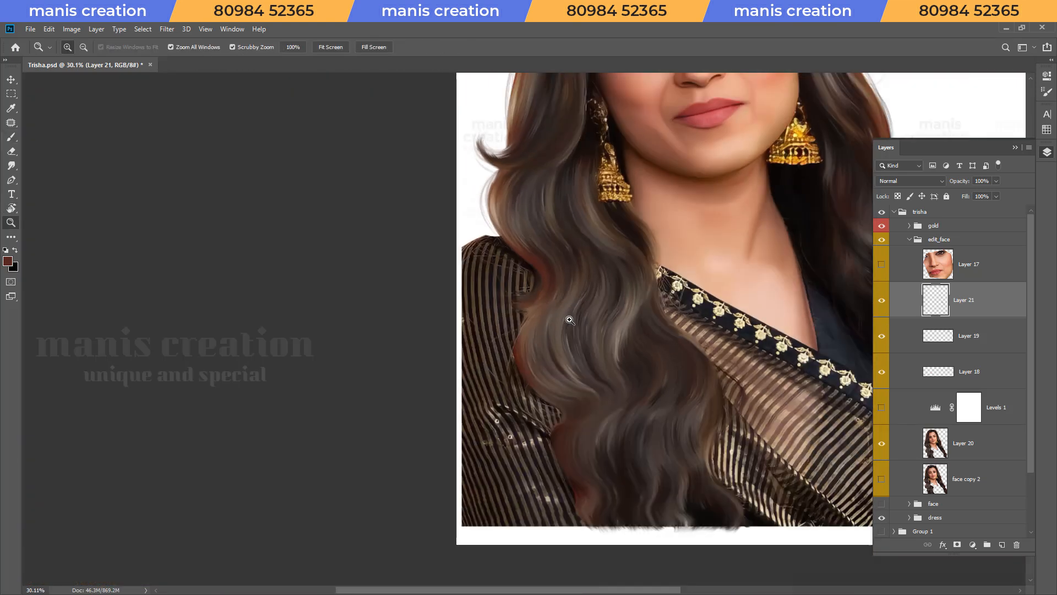
key("r")
mouse_move(634, 361)
left_mouse_down()
mouse_move(664, 350)
mouse_move(585, 421)
left_mouse_up()
key("z")
left_click_drag(521, 371, 548, 374)
key("b")
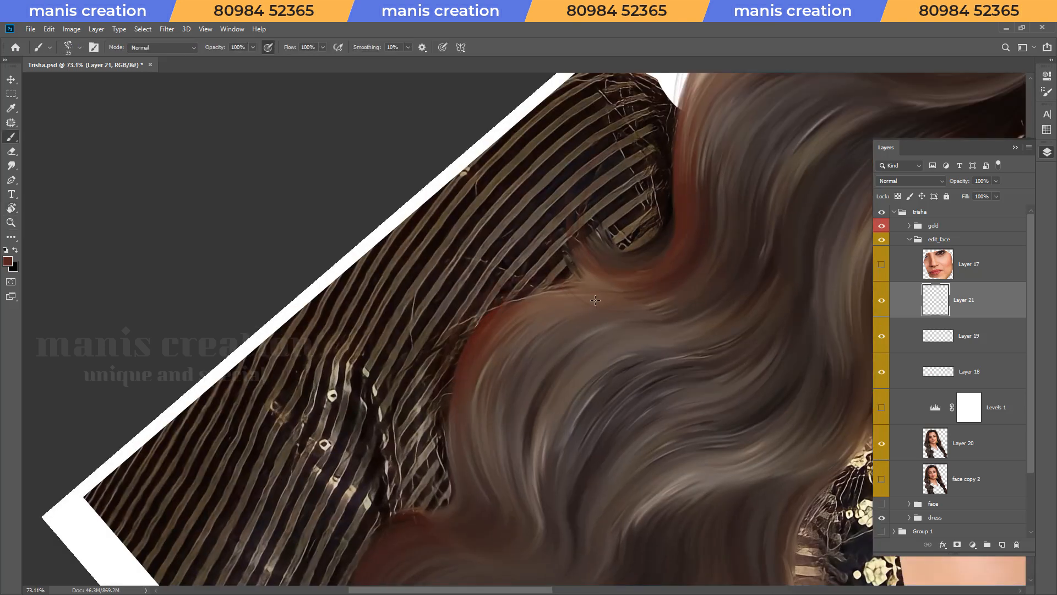
Paint reddish-brown strands along the lower outer hair edge down to the tips at the bottom of the portrait.
key("z")
left_click_drag(543, 284, 498, 300)
left_click_drag(471, 438, 527, 410)
key("r")
key("b")
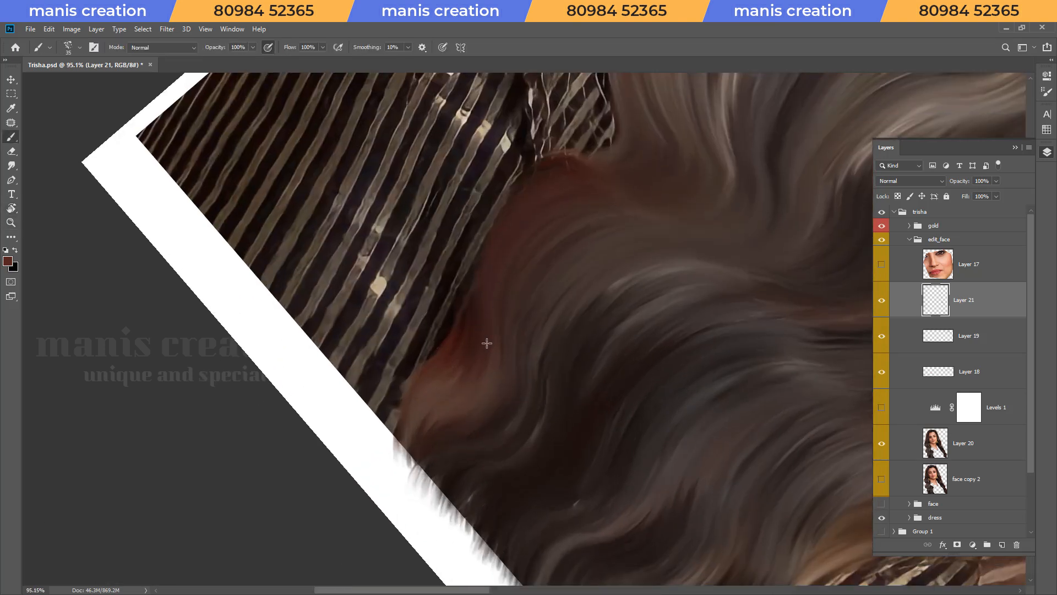
left_click_drag(469, 375, 416, 445)
left_click_drag(451, 360, 432, 472)
Paint reddish-brown strands along the inner edge of the long front waves over the striped saree.
key("Escape")
key("z")
left_click_drag(530, 314, 485, 326)
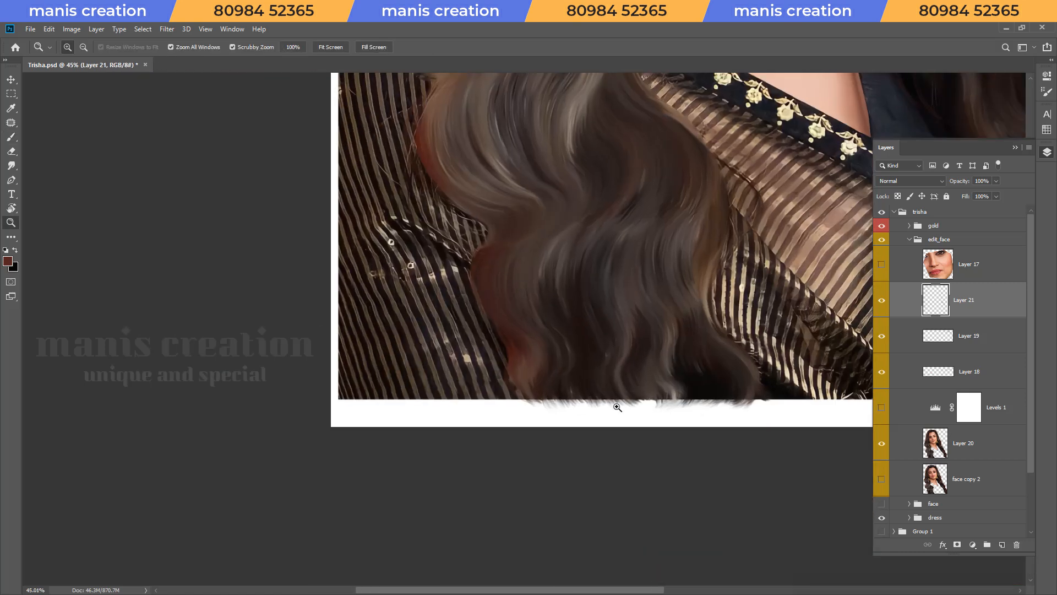
key("h")
left_click_drag(664, 399, 515, 489)
key("r")
left_click_drag(584, 292, 459, 352)
key("z")
left_click_drag(432, 396, 462, 394)
key("b")
left_click_drag(372, 472, 407, 362)
mouse_move(430, 430)
left_mouse_down()
mouse_move(527, 312)
mouse_move(543, 319)
left_mouse_up()
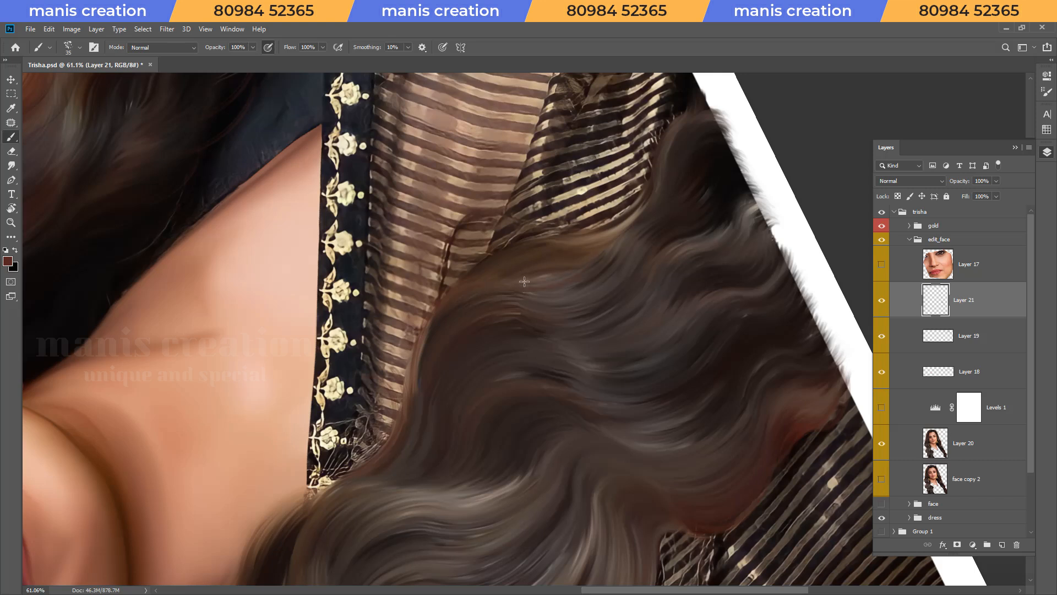
left_click_drag(632, 216, 560, 256)
Paint curved reddish-brown flyaways from the inner hair edge over the neck beside the saree's floral border.
key("space")
left_click_drag(497, 362, 711, 42)
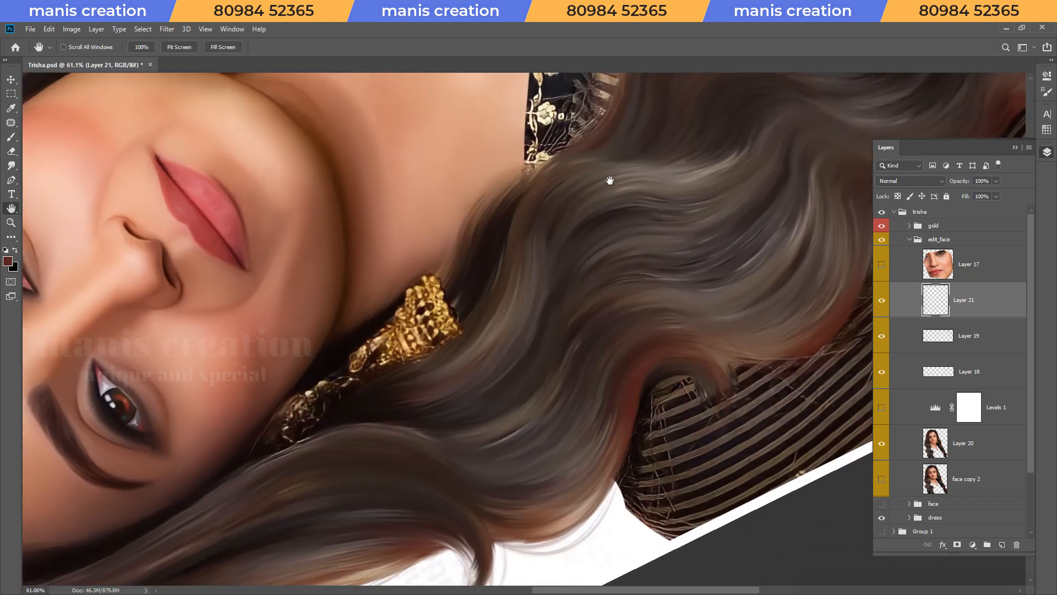
left_click_drag(467, 227, 522, 160)
left_click_drag(504, 254, 552, 166)
left_click_drag(489, 213, 541, 164)
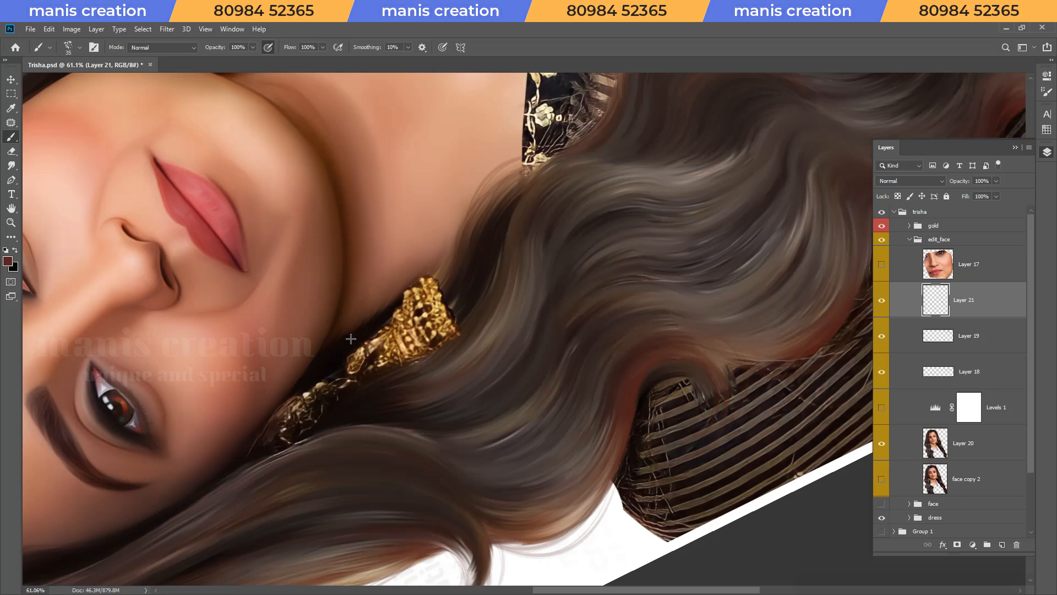
Paint a small looping black strand over the neck at the earring's lower end and save the document.
key("x")
left_click_drag(388, 290, 394, 252)
key("ctrl+z")
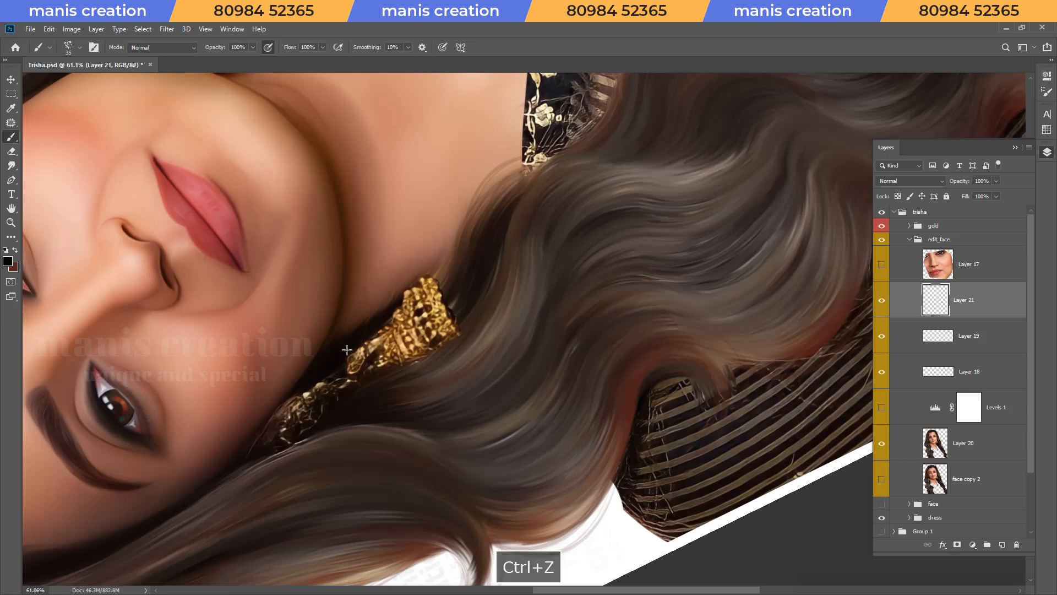
mouse_move(417, 279)
left_mouse_down()
mouse_move(412, 250)
mouse_move(406, 265)
left_mouse_up()
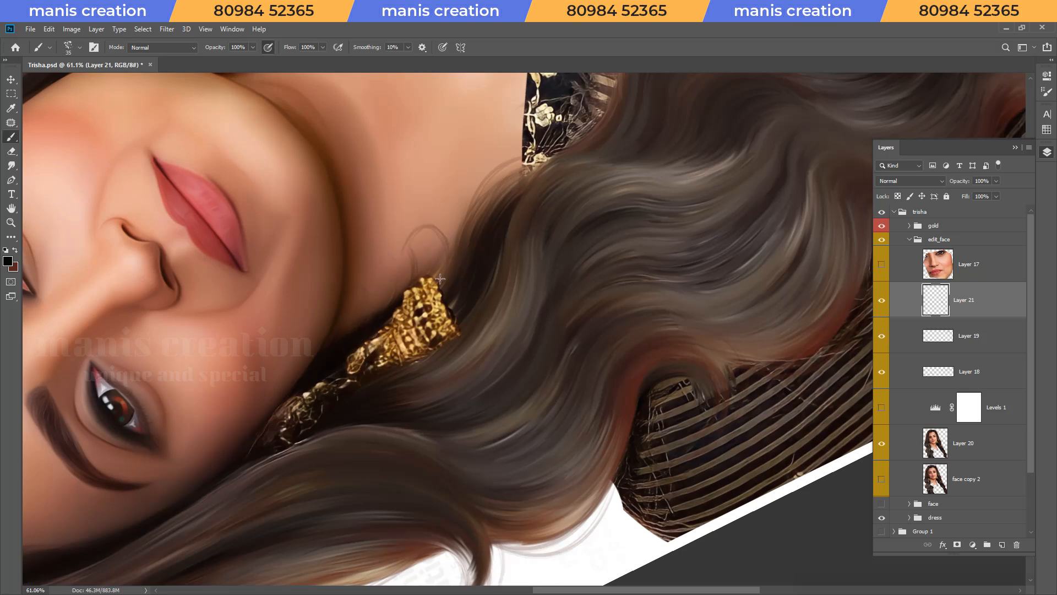
key("z")
key("ctrl+s")
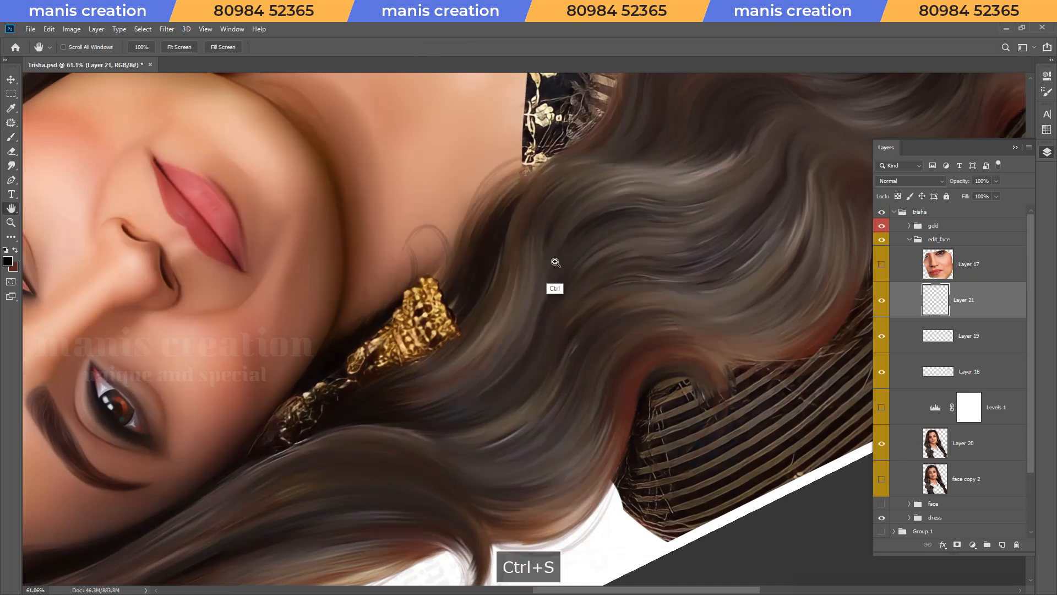
Save the document with the finished strands over the neck.
left_click_drag(555, 265, 536, 275)
key("space")
left_click_drag(550, 197, 560, 358)
key("Escape")
left_click_drag(543, 267, 569, 246)
key("ctrl+s")
Paint thin black flyaway strands along the outer hair edge beside the forehead on the picture's left side.
key("space")
left_click_drag(373, 176, 512, 452)
key("r")
left_click_drag(518, 436, 509, 426)
key("space")
key("z")
key("space")
left_click_drag(492, 170, 509, 276)
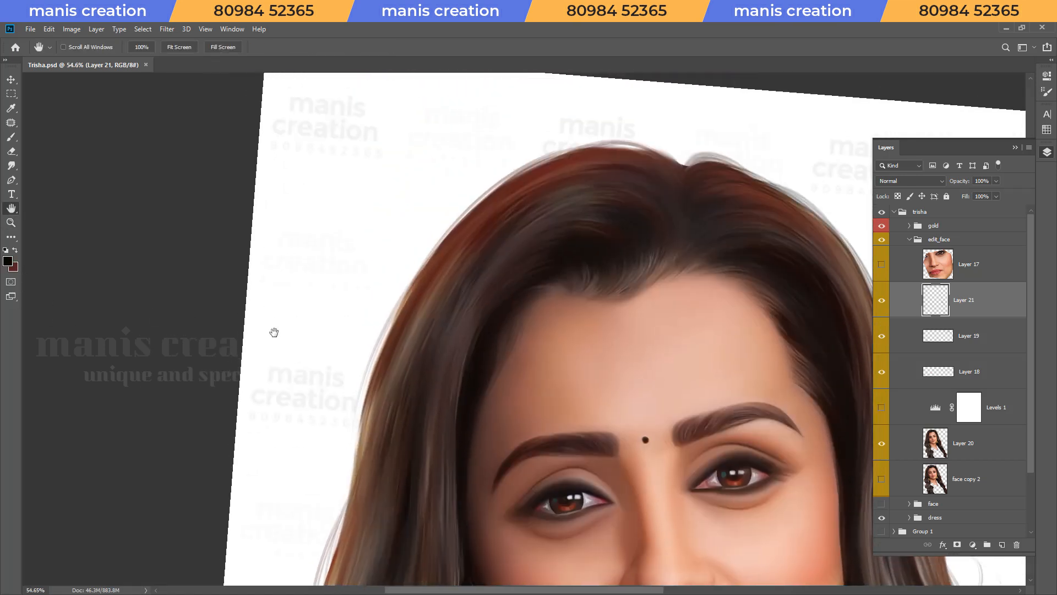
key("r")
left_click_drag(281, 355, 280, 327)
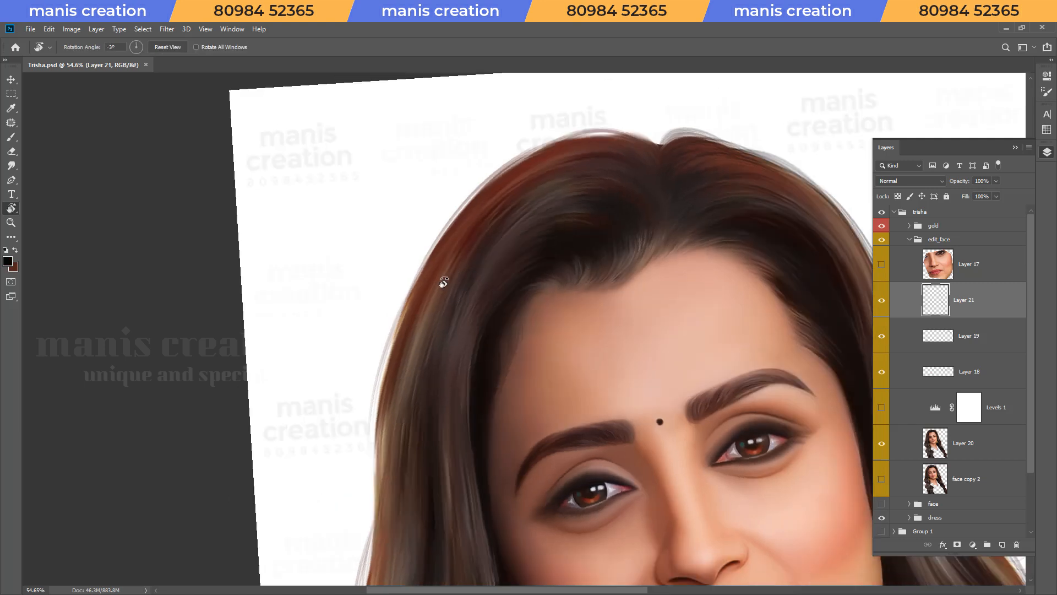
key("b")
left_click_drag(403, 315, 428, 259)
Paint fine black strands along the outer edge of the crown up to the hair parting.
key("z")
left_click_drag(556, 160, 663, 157)
key("r")
left_click_drag(664, 159, 573, 163)
key("b")
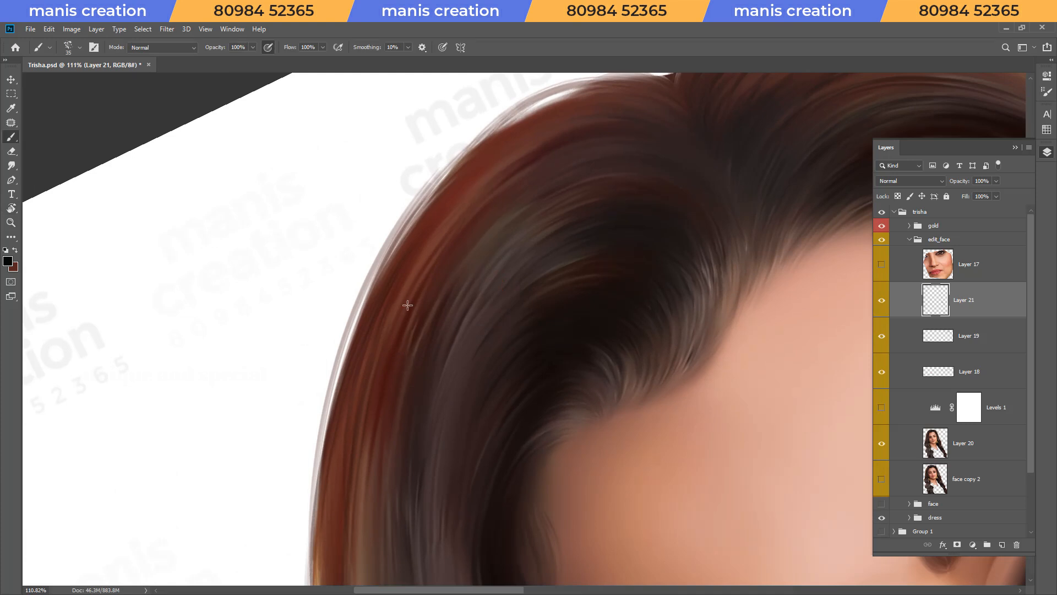
mouse_move(661, 227)
left_mouse_down()
mouse_move(611, 177)
mouse_move(562, 339)
mouse_move(460, 512)
left_mouse_up()
mouse_move(567, 251)
left_mouse_down()
mouse_move(410, 448)
mouse_move(419, 345)
mouse_move(455, 258)
left_mouse_up()
left_click_drag(476, 217, 467, 229)
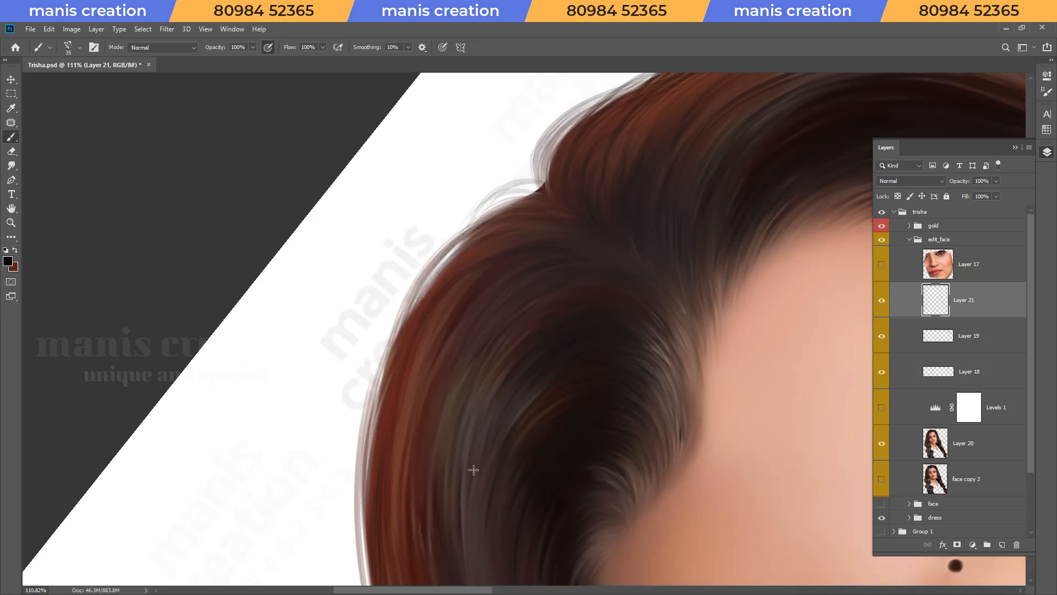
Extend the black flyaways down the outer hair edge from the crown on the picture's left side.
key("Escape")
left_click_drag(560, 264, 480, 411)
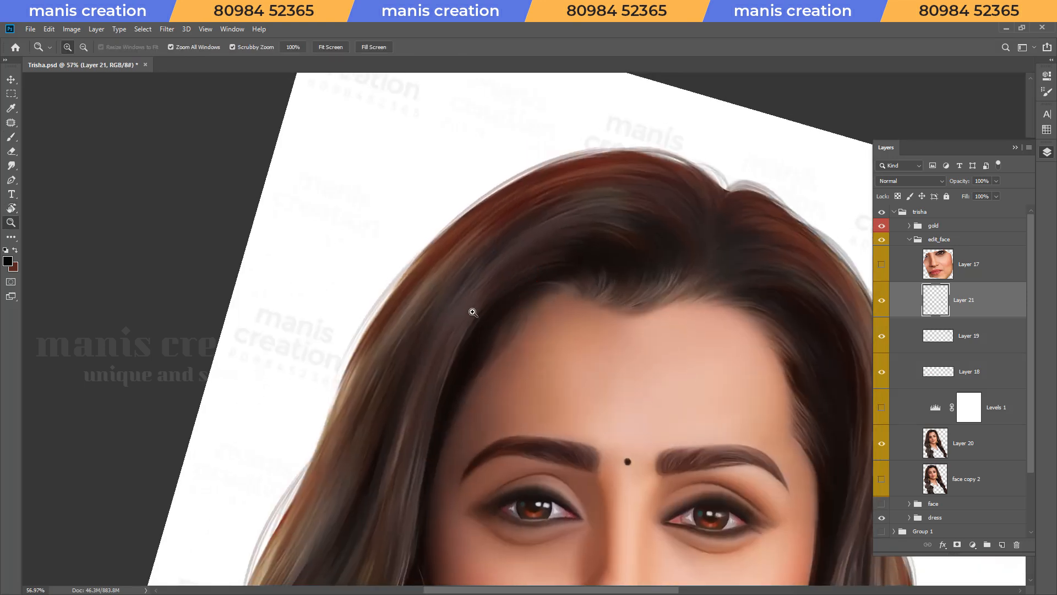
left_click_drag(472, 312, 500, 319)
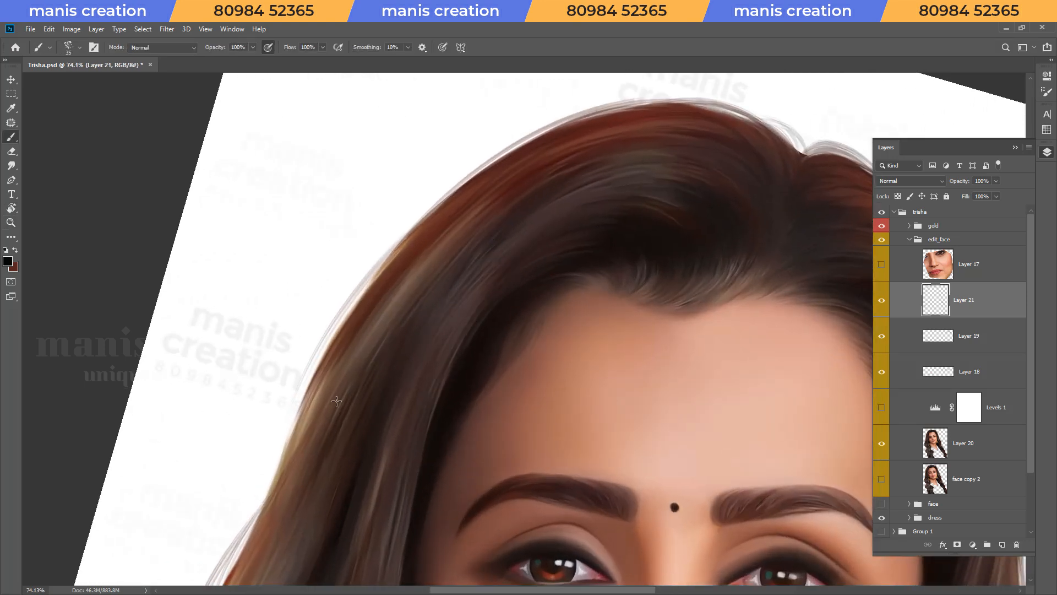
mouse_move(586, 178)
left_mouse_down()
mouse_move(489, 363)
mouse_move(592, 387)
mouse_move(455, 129)
mouse_move(403, 155)
left_mouse_up()
Paint loose black strands around the outward-flipped curl beside the earring and along the hair edge next to it.
key("r")
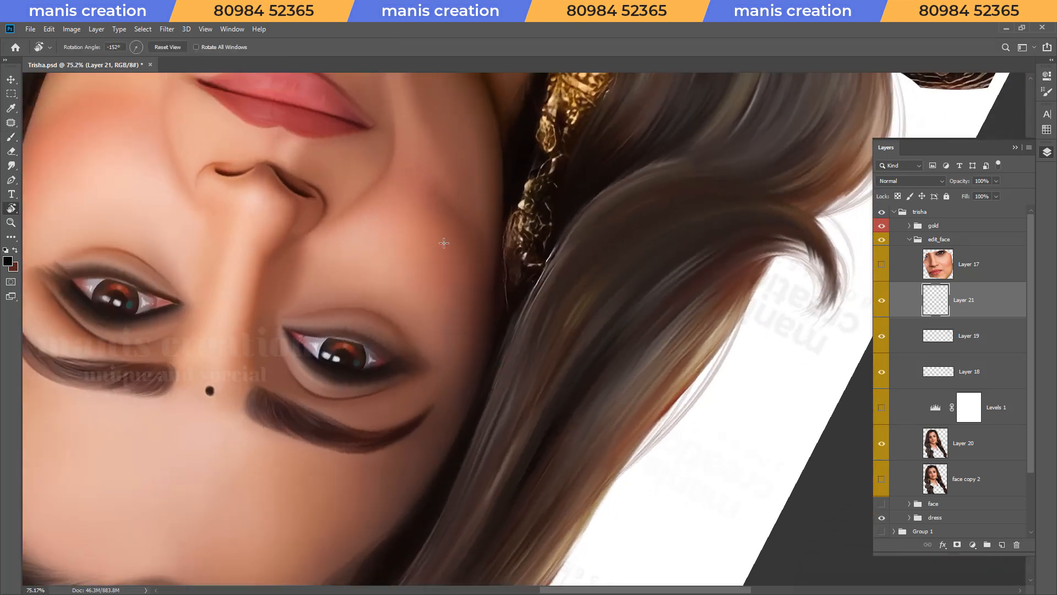
key("b")
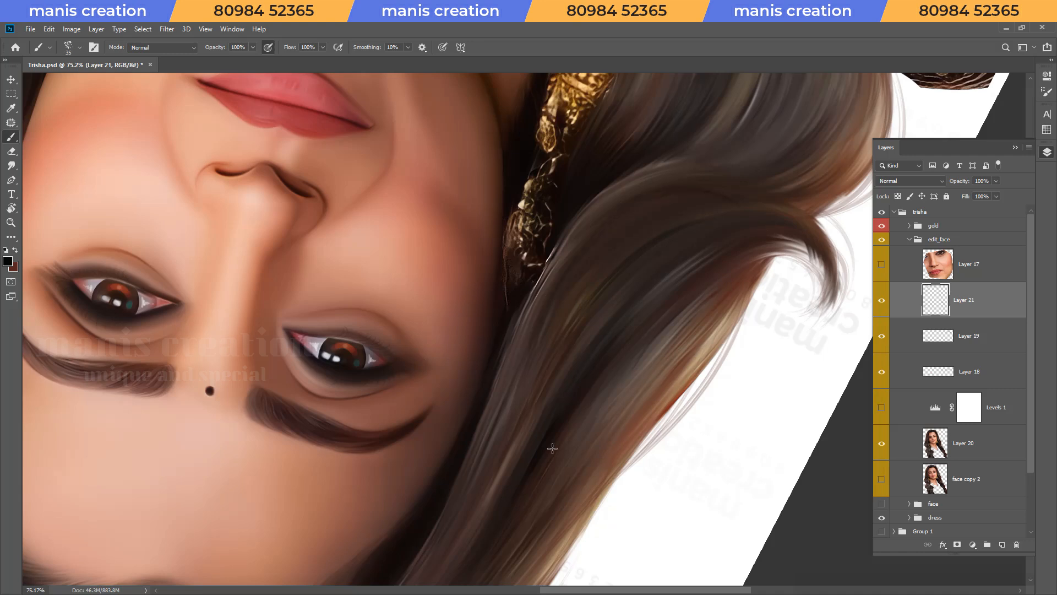
mouse_move(776, 205)
left_mouse_down()
mouse_move(747, 208)
mouse_move(481, 354)
mouse_move(471, 411)
left_mouse_up()
left_click_drag(595, 301, 611, 380)
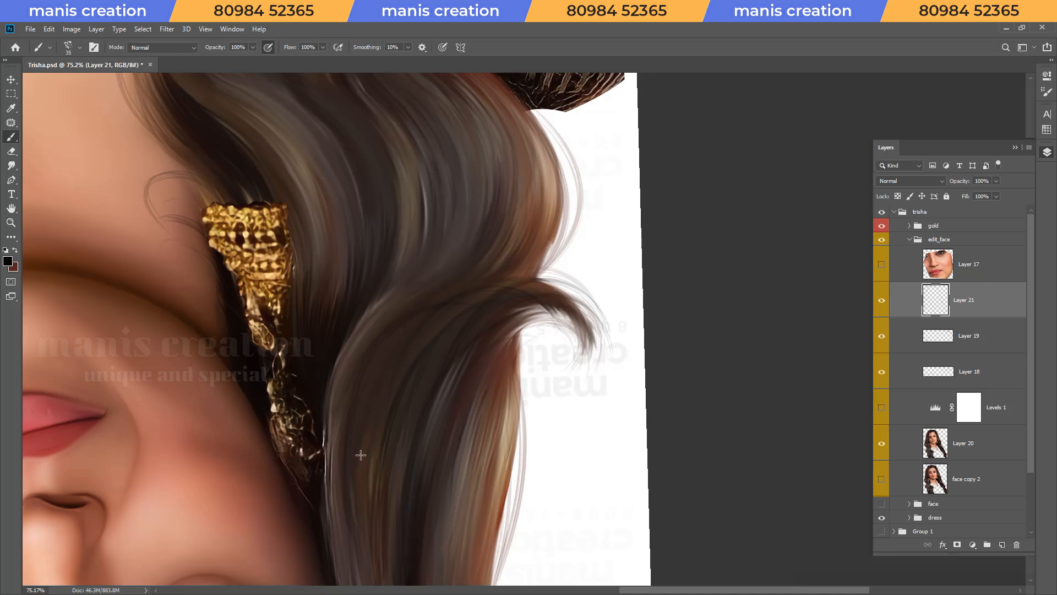
Paint black flyaways over the outer wave between the flipped curl and the striped sleeve, and save the document.
key("Escape")
key("z")
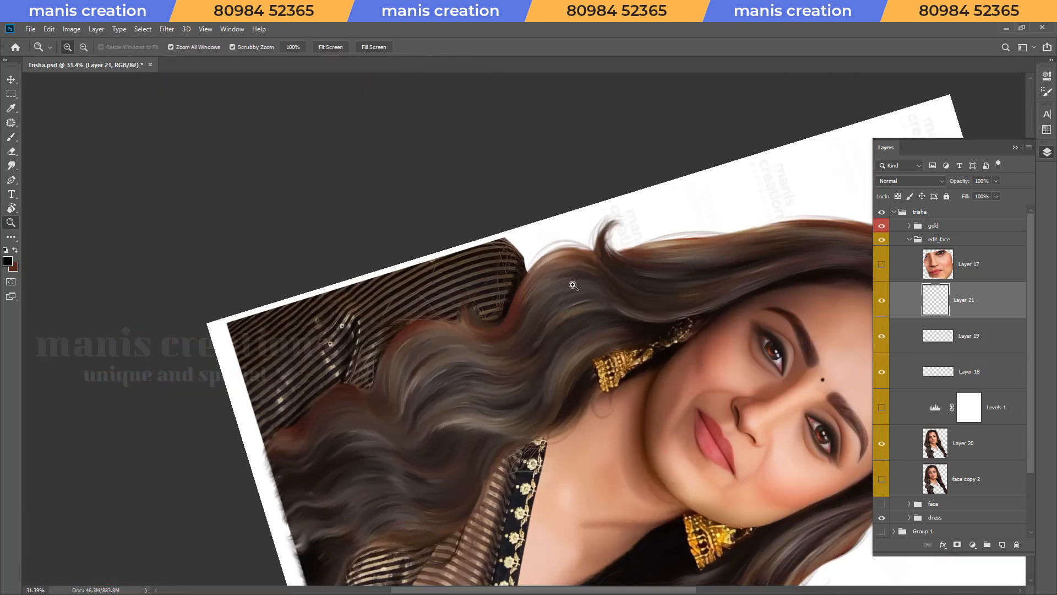
left_click(573, 284)
key("b")
mouse_move(457, 325)
left_mouse_down()
mouse_move(557, 300)
mouse_move(433, 304)
left_mouse_up()
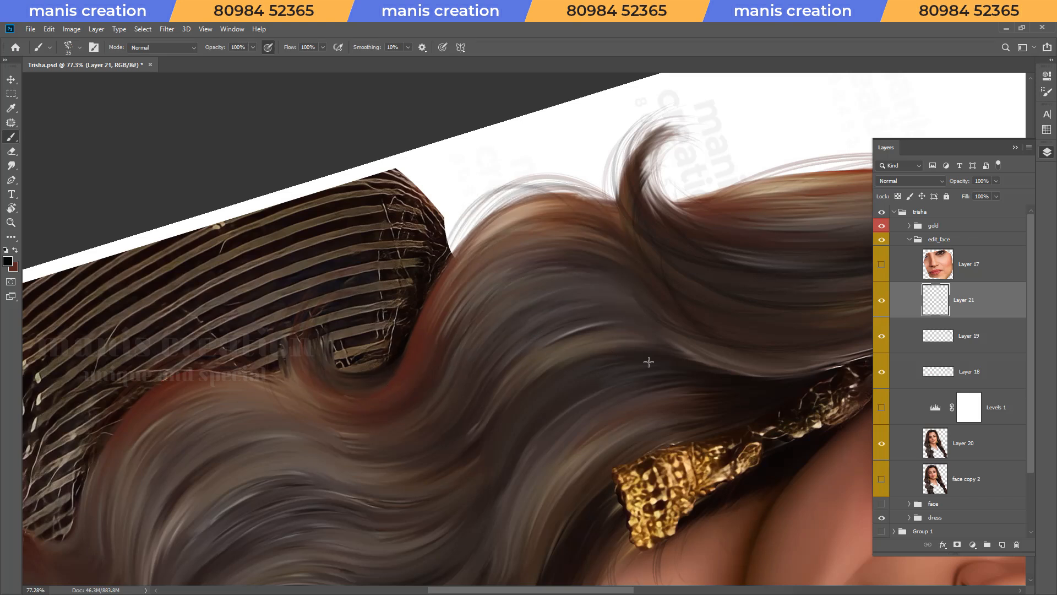
key("Escape")
key("z")
left_click_drag(640, 255, 561, 260)
key("ctrl+s")
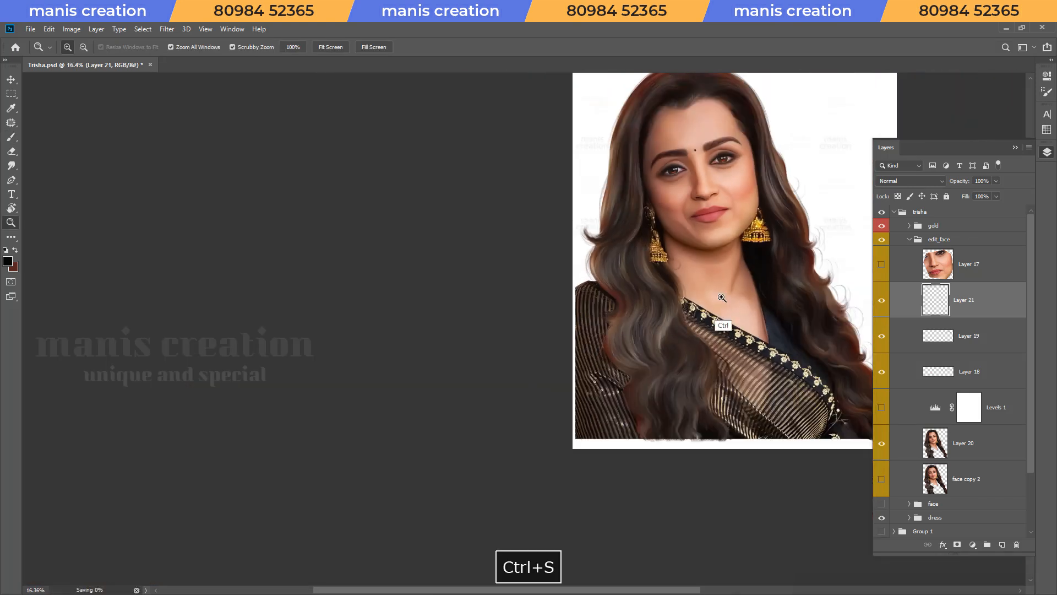
Paint black strands along the inner edge of the front waves beside the neck and the saree's floral border.
left_click_drag(720, 298, 794, 389)
key("r")
mouse_move(784, 278)
left_mouse_down()
mouse_move(778, 255)
mouse_move(479, 248)
mouse_move(503, 437)
left_mouse_up()
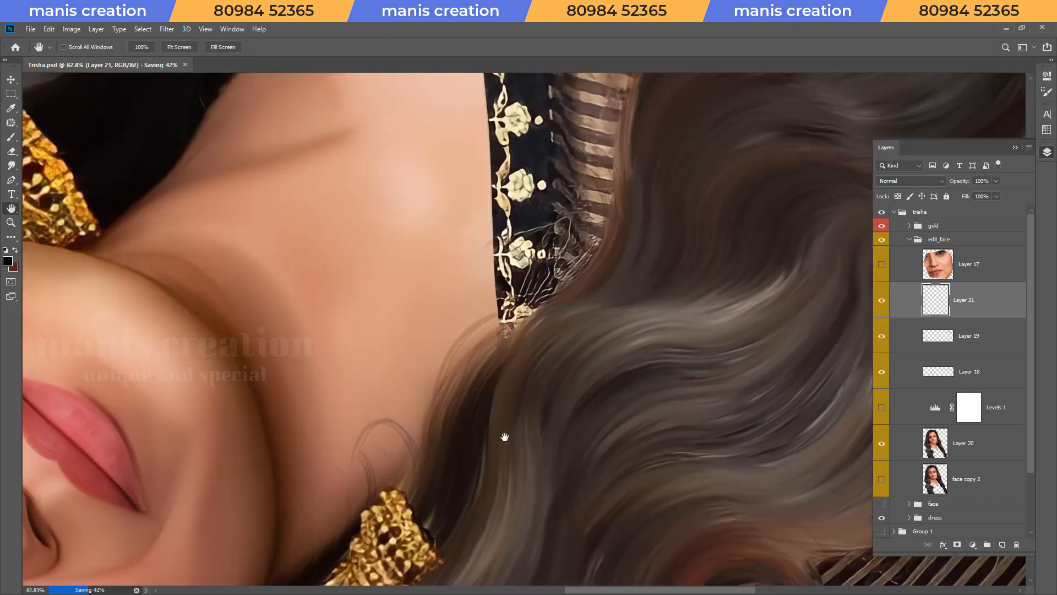
key("b")
mouse_move(435, 413)
left_mouse_down()
mouse_move(504, 333)
mouse_move(565, 296)
left_mouse_up()
mouse_move(491, 329)
left_mouse_down()
mouse_move(573, 248)
mouse_move(449, 490)
mouse_move(444, 409)
mouse_move(469, 304)
left_mouse_up()
key("space")
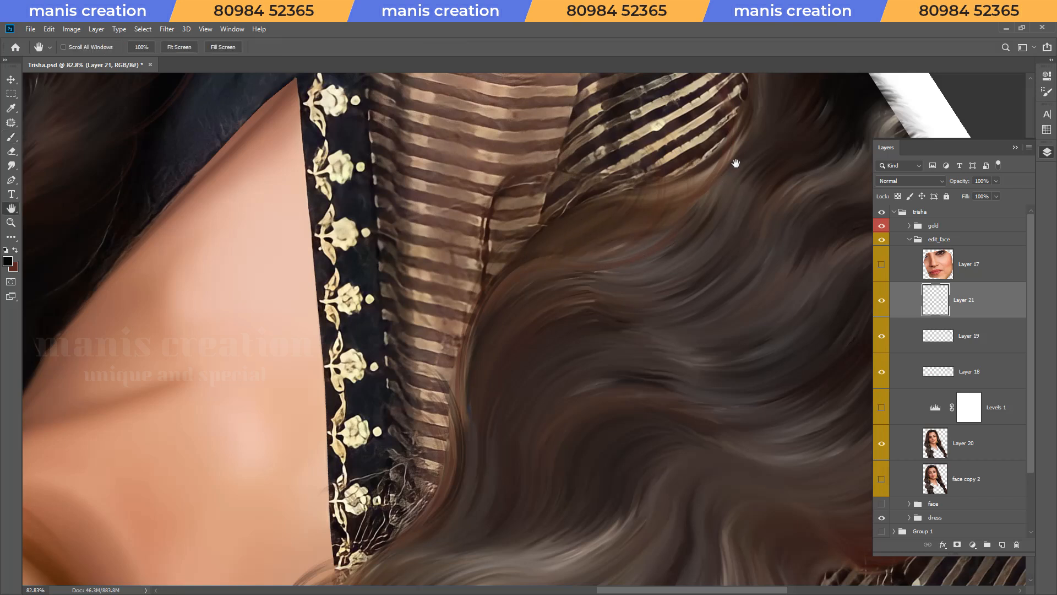
Paint black strands along the inner edge of the hair tips over the striped saree, and save the document.
left_click_drag(739, 160, 466, 420)
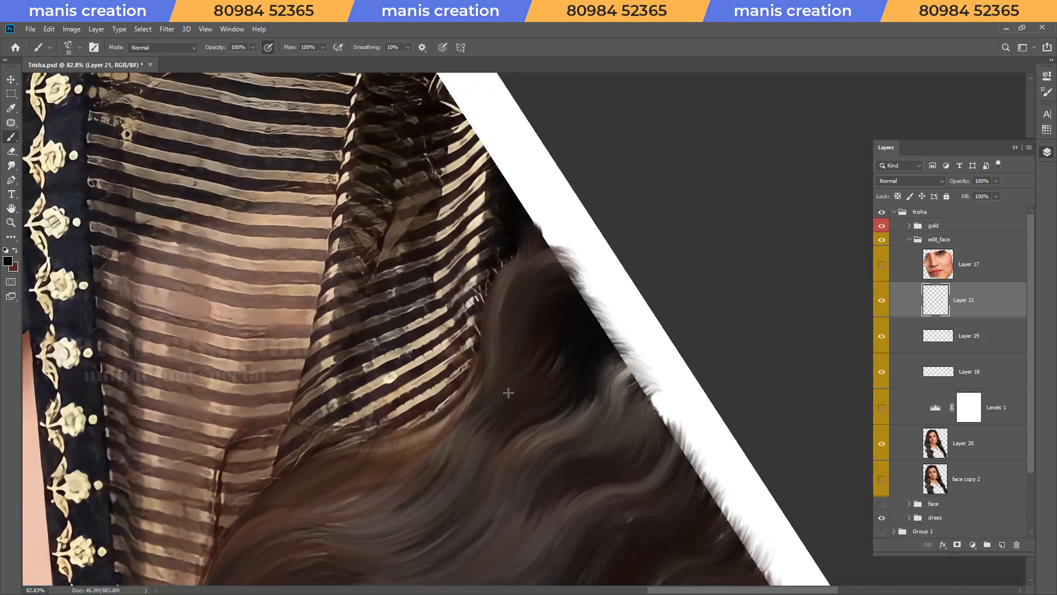
key("Escape")
left_click_drag(606, 256, 538, 316)
left_click_drag(556, 275, 498, 478)
key("ctrl+s")
Paint fine black strands with a 20 px brush along the swooped hairline above the forehead.
left_click_drag(541, 194, 594, 194)
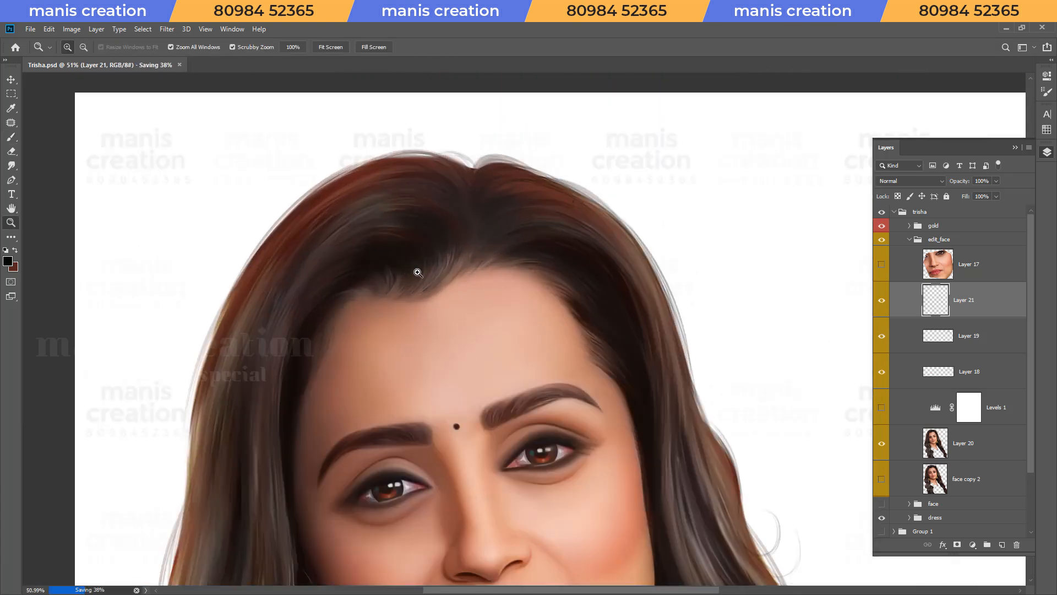
left_click_drag(422, 274, 473, 259)
key("r")
left_click_drag(512, 165, 570, 476)
mouse_move(614, 414)
left_mouse_down()
mouse_move(680, 411)
mouse_move(545, 391)
mouse_move(380, 339)
left_mouse_up()
left_click_drag(313, 422, 306, 342)
mouse_move(381, 312)
left_mouse_down()
mouse_move(417, 259)
mouse_move(472, 432)
mouse_move(573, 305)
mouse_move(367, 270)
left_mouse_up()
key("r")
key("b")
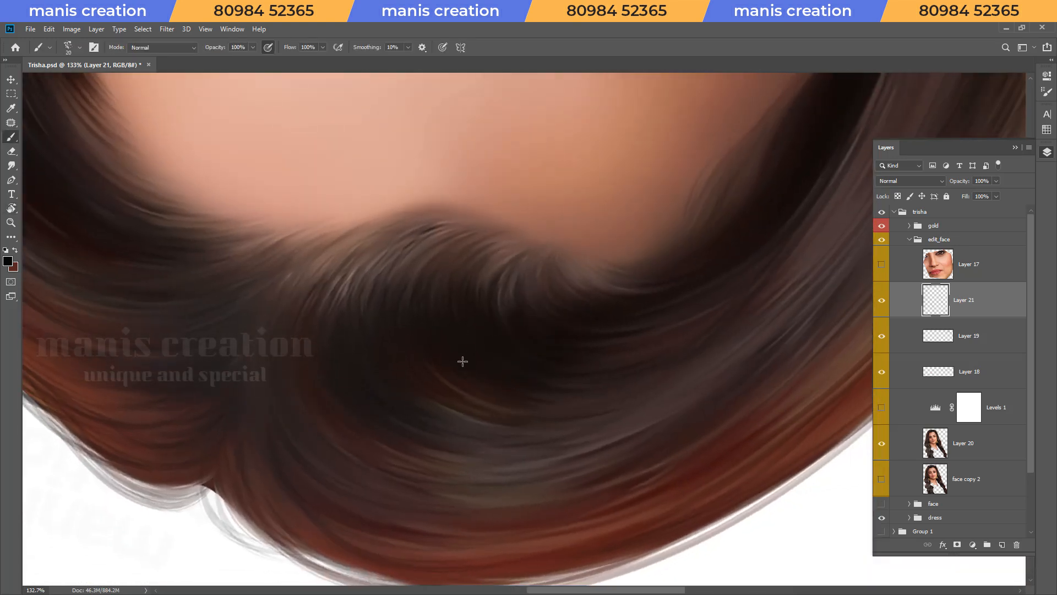
key("r")
mouse_move(596, 280)
left_mouse_down()
mouse_move(510, 406)
mouse_move(539, 353)
left_mouse_up()
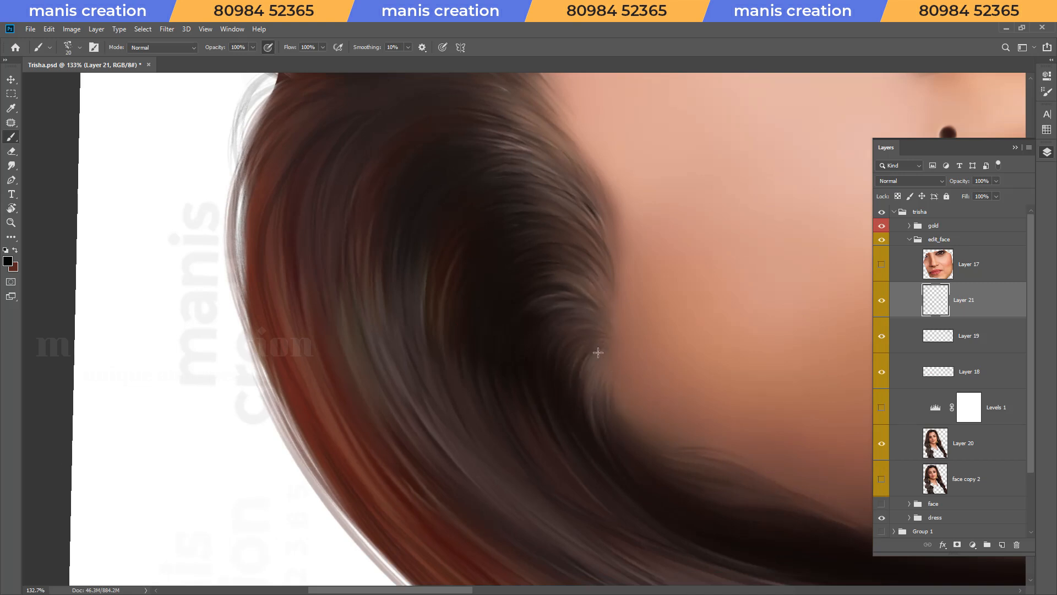
Paint fine black strands over the forehead hairline around the parting, and save the document.
key("r")
mouse_move(448, 220)
left_mouse_down()
mouse_move(485, 456)
mouse_move(589, 274)
left_mouse_up()
key("space")
key("r")
mouse_move(616, 439)
left_mouse_down()
mouse_move(514, 476)
mouse_move(530, 386)
left_mouse_up()
left_click_drag(568, 314, 537, 243)
mouse_move(504, 319)
left_mouse_down()
mouse_move(545, 259)
mouse_move(540, 250)
mouse_move(589, 221)
left_mouse_up()
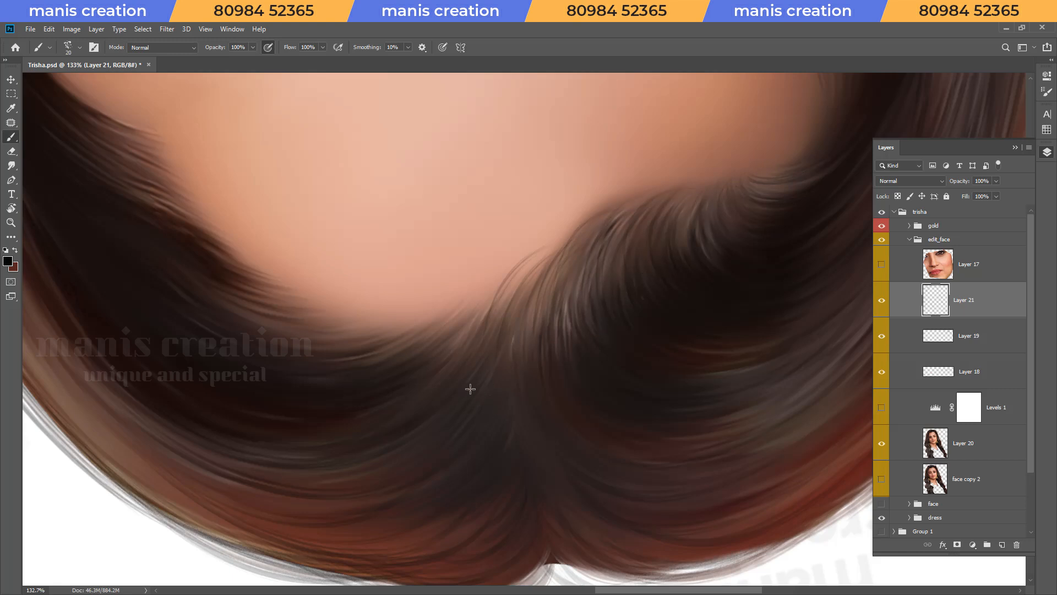
key("Escape")
key("z")
left_click_drag(560, 335, 455, 327)
key("ctrl+s")
Paint fine black strands along the hairline from the parting to the temple on the picture's right side.
left_click_drag(595, 272, 716, 308)
key("r")
mouse_move(692, 427)
left_mouse_down()
mouse_move(678, 450)
mouse_move(457, 353)
left_mouse_up()
key("z")
mouse_move(548, 334)
left_mouse_down()
mouse_move(517, 349)
mouse_move(529, 339)
left_mouse_up()
key("r")
key("b")
left_click_drag(459, 374, 569, 261)
left_click_drag(548, 306, 566, 250)
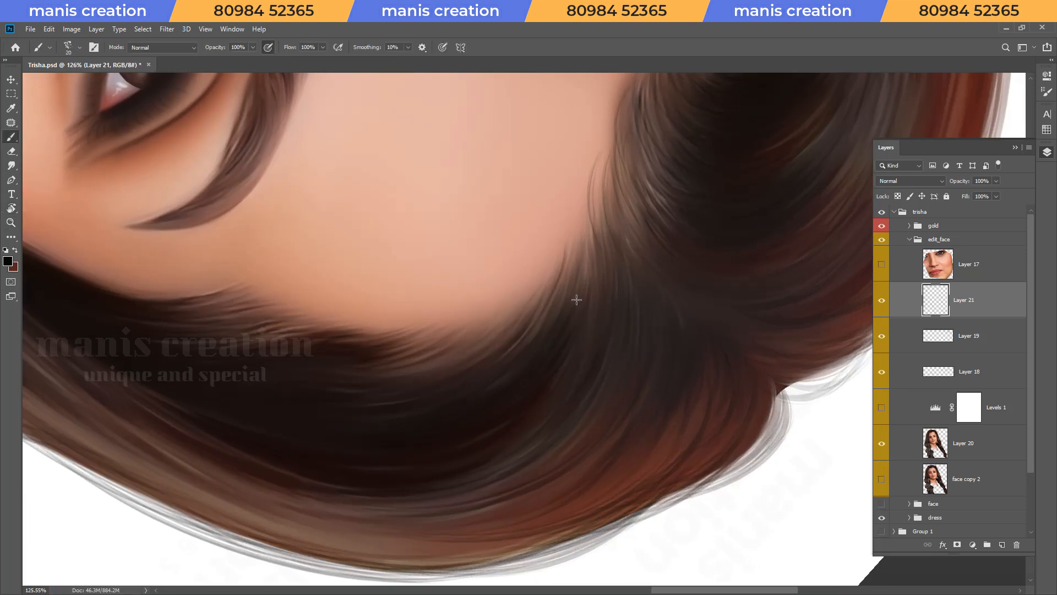
Paint fine black baby hairs over the forehead at the temple on the picture's left side.
key("r")
mouse_move(668, 173)
left_mouse_down()
mouse_move(578, 337)
mouse_move(576, 142)
mouse_move(516, 435)
mouse_move(506, 434)
left_mouse_up()
key("space")
left_click_drag(613, 361, 512, 272)
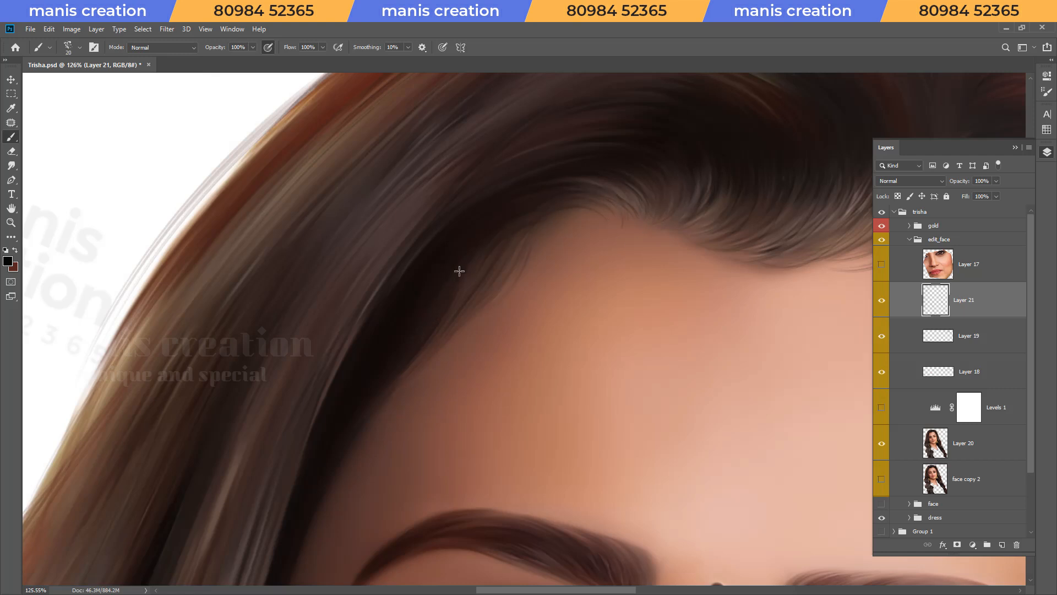
Check the painted hairline strands against the whole portrait and save the document.
key("z")
left_click_drag(480, 182, 426, 182)
left_click_drag(591, 222, 639, 226)
key("space")
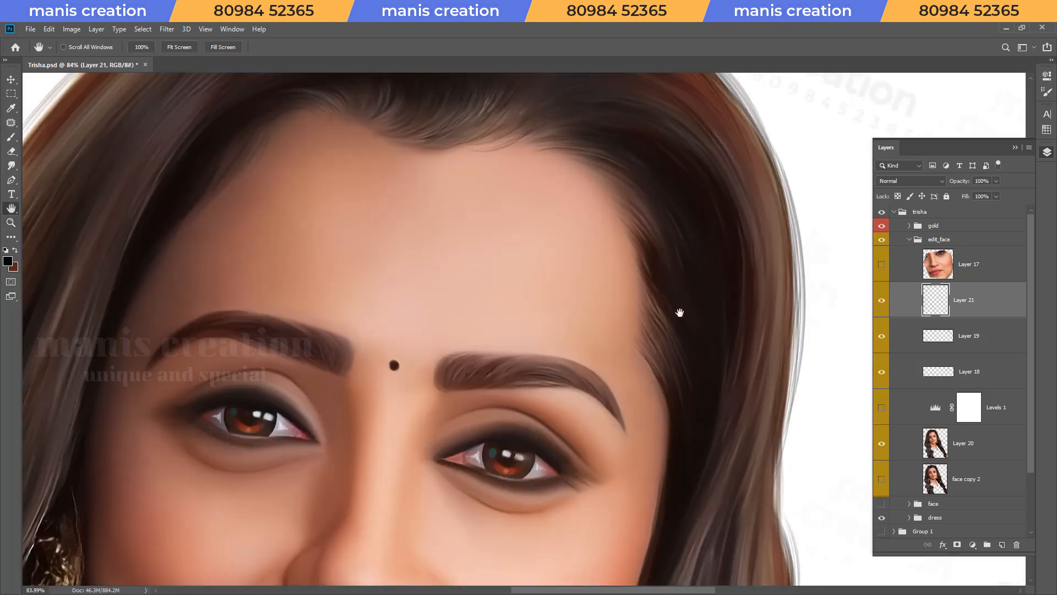
left_click_drag(679, 312, 492, 133)
key("ctrl+space")
left_click_drag(533, 227, 499, 273)
key("Escape")
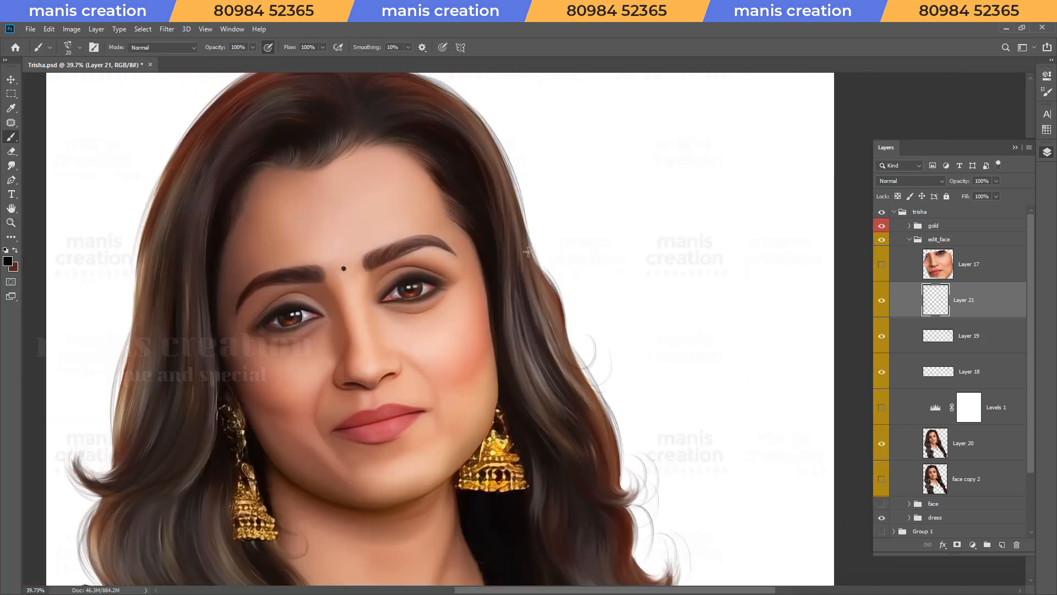
key("z")
key("ctrl+s")
left_click_drag(569, 176, 578, 196)
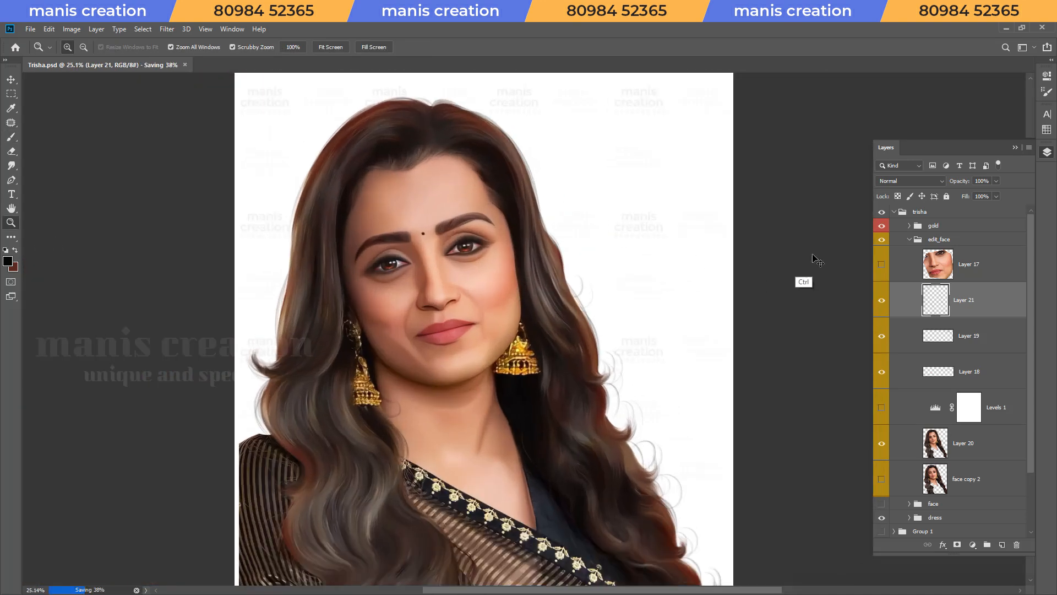
Try duplicating the flyaway hair layer, and undo the duplication.
key("ctrl+j")
key("Escape")
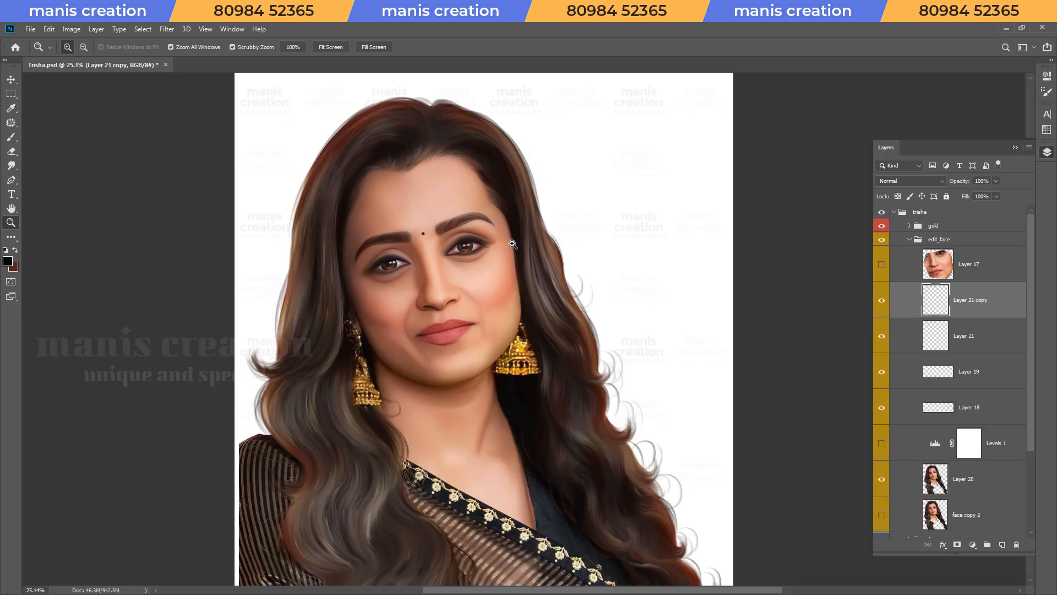
left_click_drag(512, 243, 472, 279)
key("ctrl+z")
Save the document and select the trisha layer group.
key("ctrl+s")
key("v")
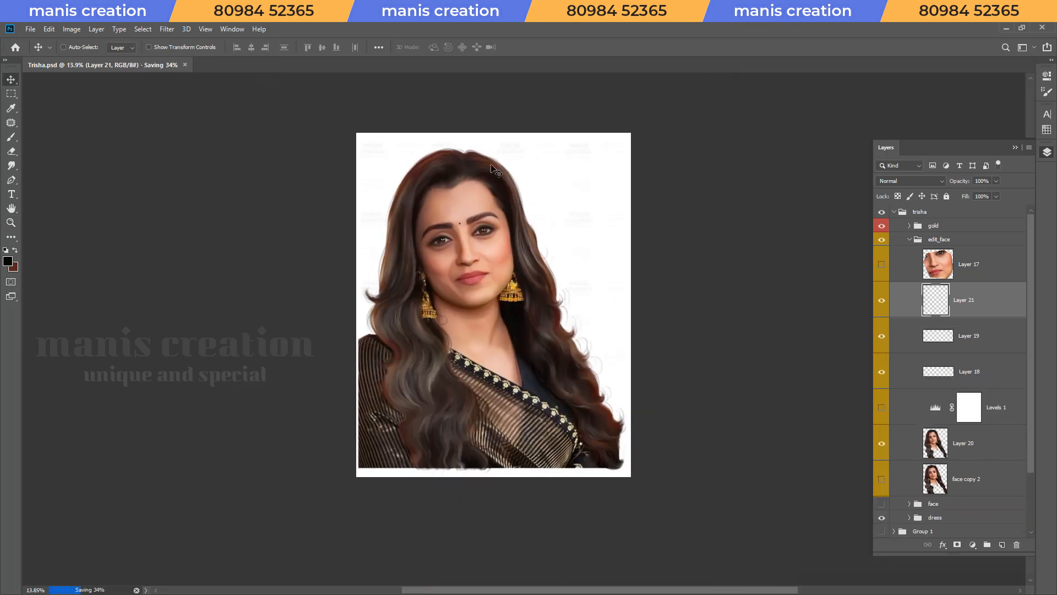
key("ctrl+0")
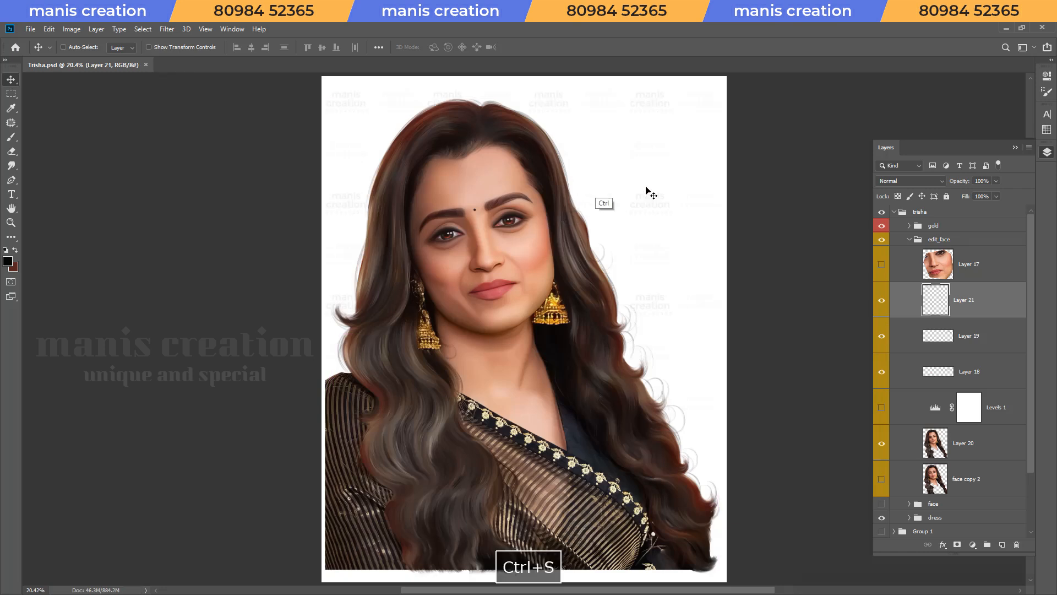
left_click(924, 211)
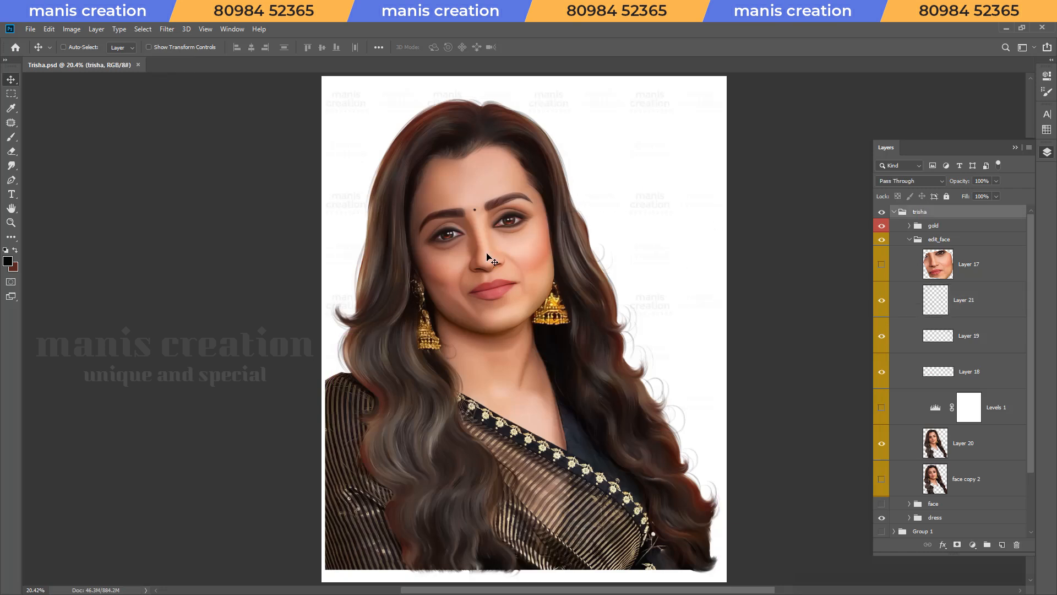
key("ctrl+s")
Add a new empty layer above Layer 21, set the foreground colour to orange, and save the document.
left_click(956, 313)
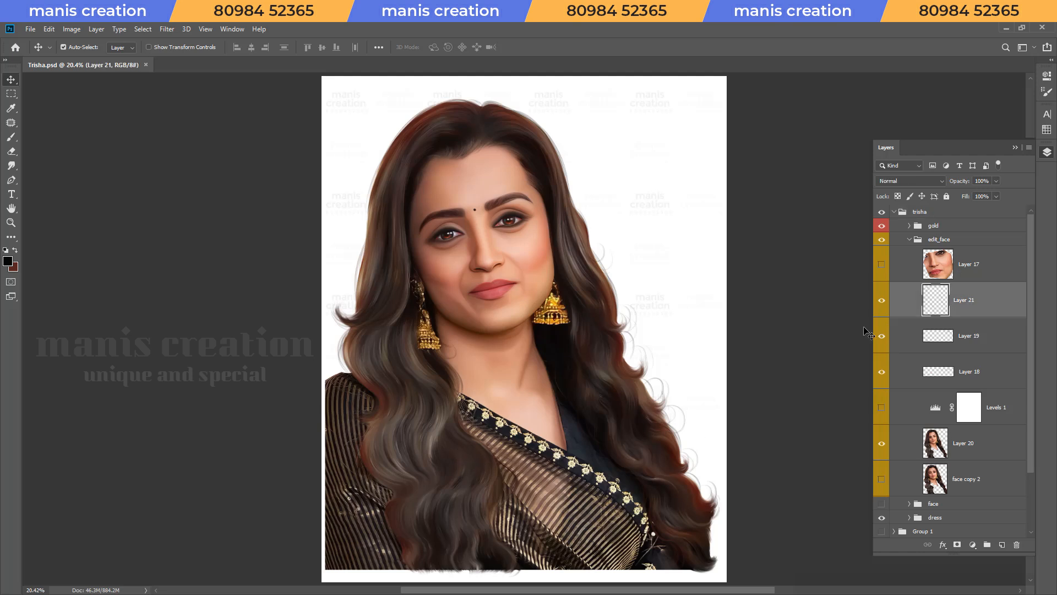
key("ctrl+shift+n")
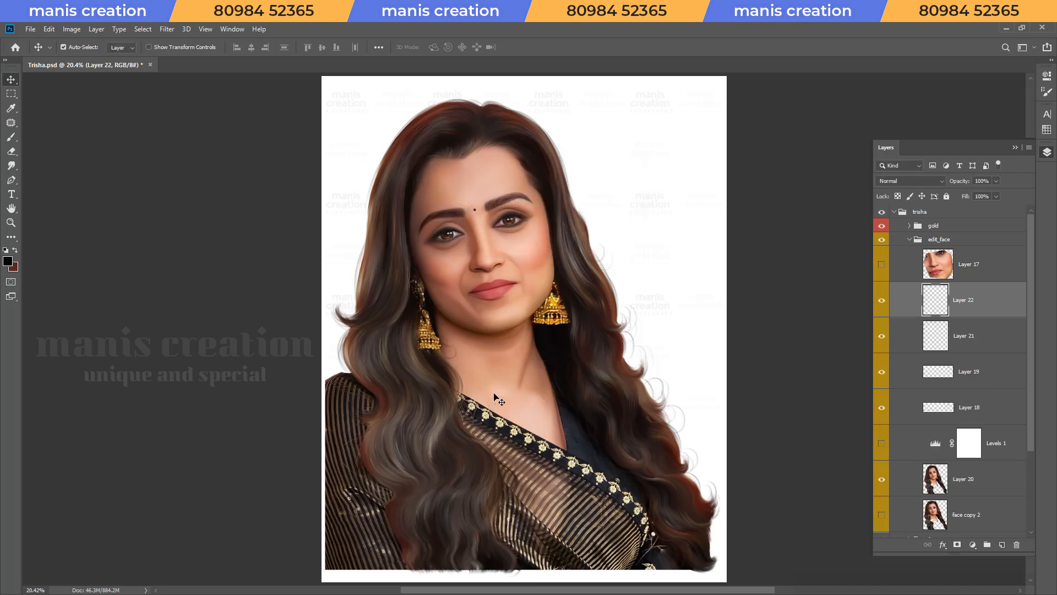
key("F1")
left_click(883, 184)
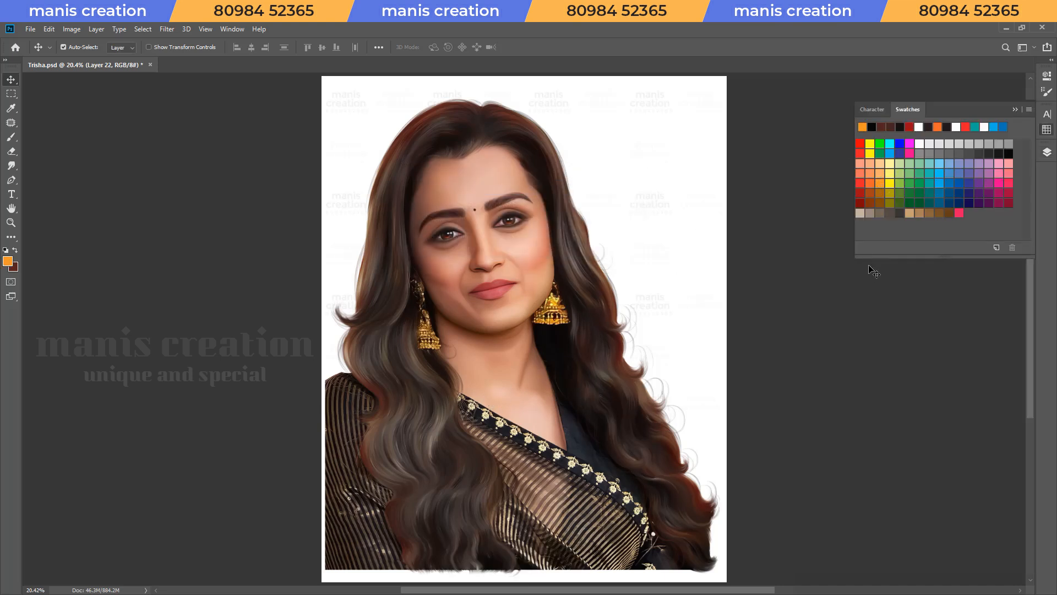
left_click(1047, 153)
key("ctrl+s")
Paint thin orange highlight strands along the outward-flipped curl beside the earring on Layer 22.
key("z")
left_click_drag(390, 230, 425, 230)
key("r")
left_click_drag(361, 433, 727, 237)
key("z")
key("h")
mouse_move(715, 281)
left_mouse_down()
mouse_move(633, 236)
mouse_move(514, 243)
left_mouse_up()
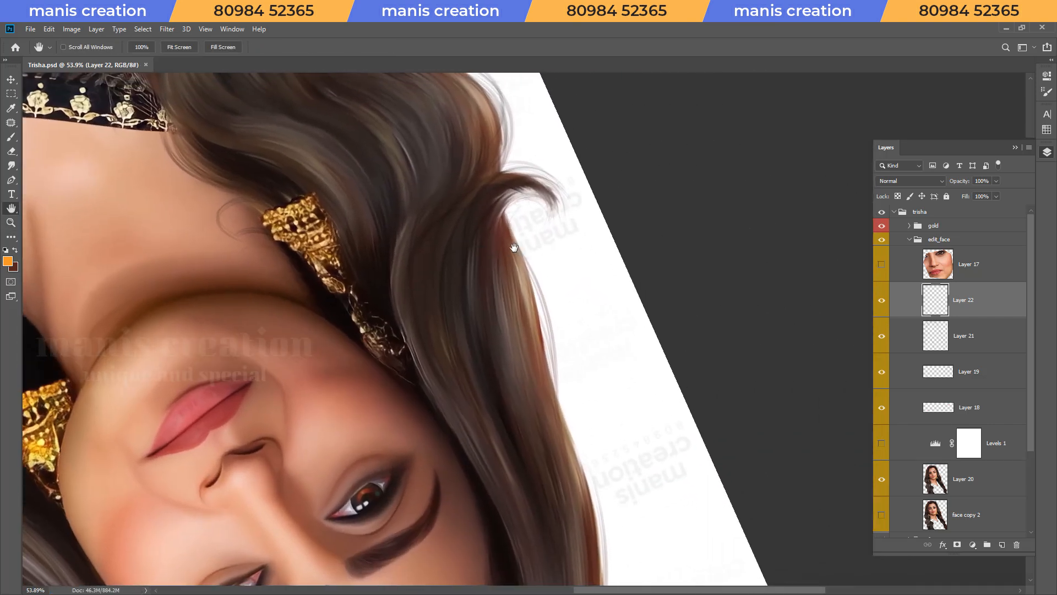
key("b")
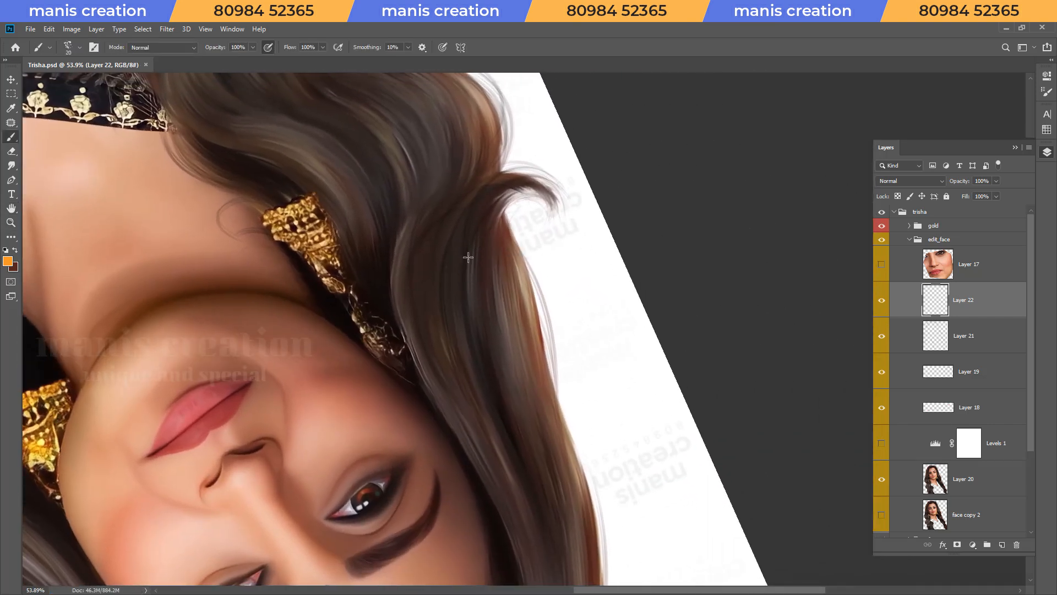
right_click(457, 258)
key("Escape")
key("ctrl+t")
key("Return")
left_click_drag(477, 249, 517, 175)
left_click_drag(454, 248, 530, 177)
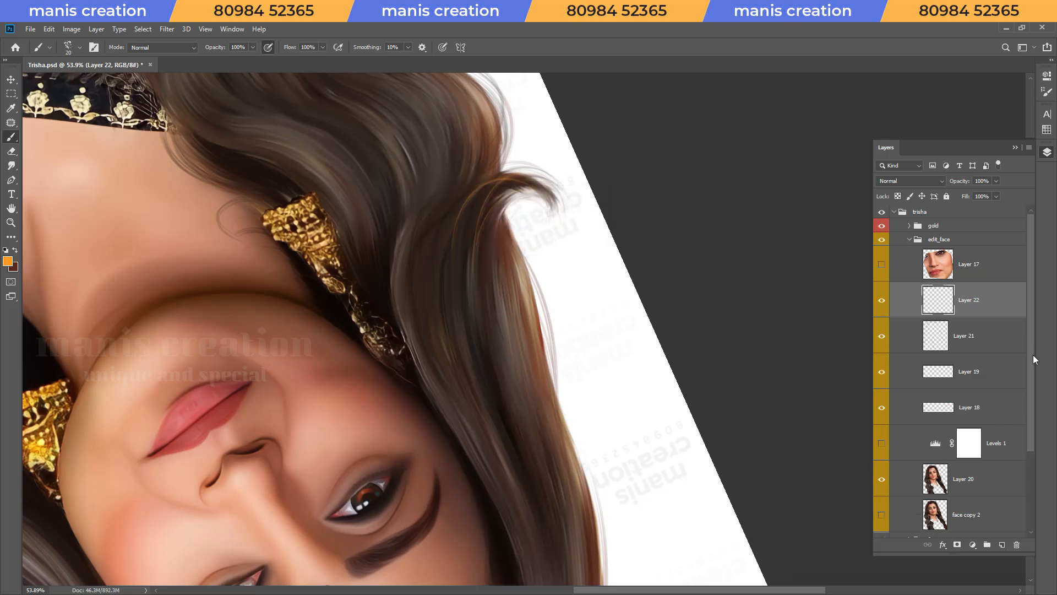
Switch the portrait's backdrop from white to green through layer visibility.
scroll(978, 453, "down", 4)
left_click(882, 483)
scroll(1028, 260, "up", 5)
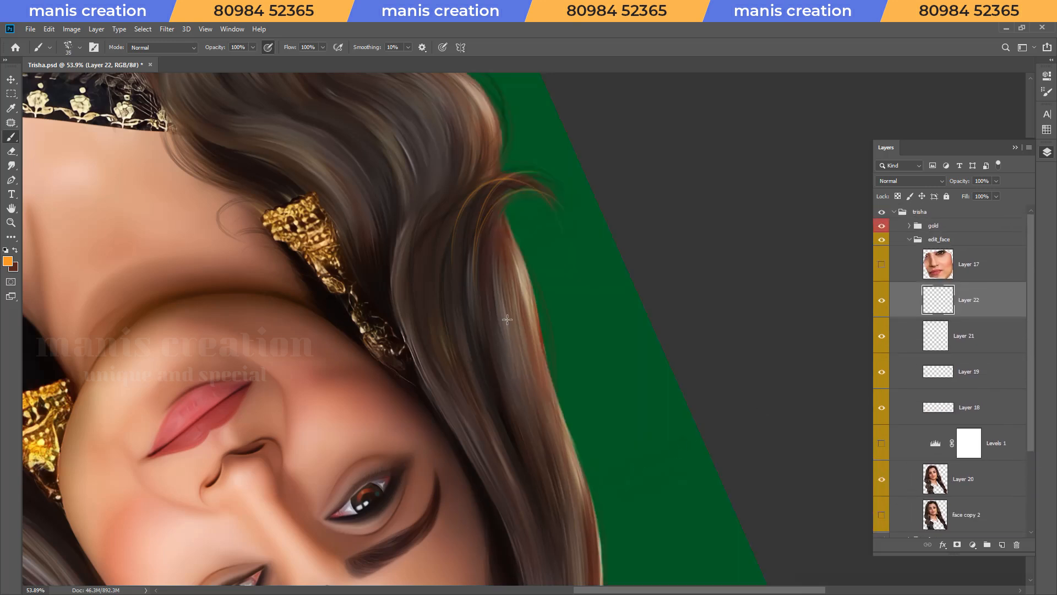
Paint long orange highlight strands along the hair's outer edge, between the flipped curl and the crown, on Layer 22.
key("r")
key("Escape")
left_click_drag(476, 346, 507, 469)
key("space")
left_click_drag(588, 358, 418, 432)
left_click_drag(295, 503, 434, 256)
left_click_drag(351, 385, 460, 174)
left_click_drag(388, 320, 459, 161)
Undo the last stroke and paint thin orange strands along the outer side of the hair beside the forehead.
key("r")
mouse_move(565, 147)
left_mouse_down()
mouse_move(536, 147)
mouse_move(488, 184)
left_mouse_up()
key("space")
left_click_drag(497, 196, 472, 386)
key("ctrl+z")
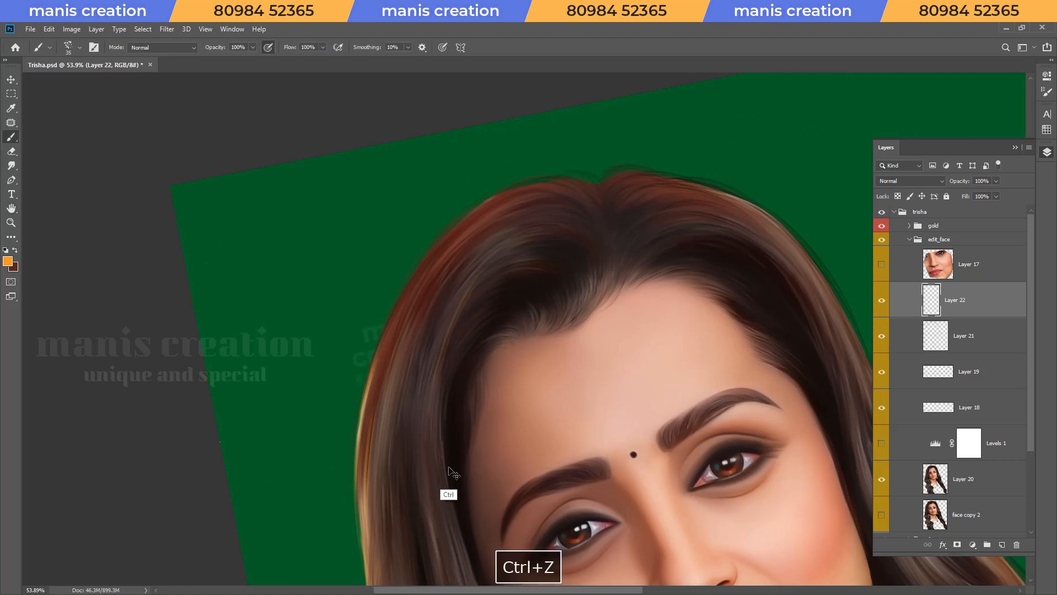
mouse_move(392, 560)
left_mouse_down()
mouse_move(452, 278)
mouse_move(494, 207)
left_mouse_up()
left_click_drag(373, 478, 457, 219)
key("r")
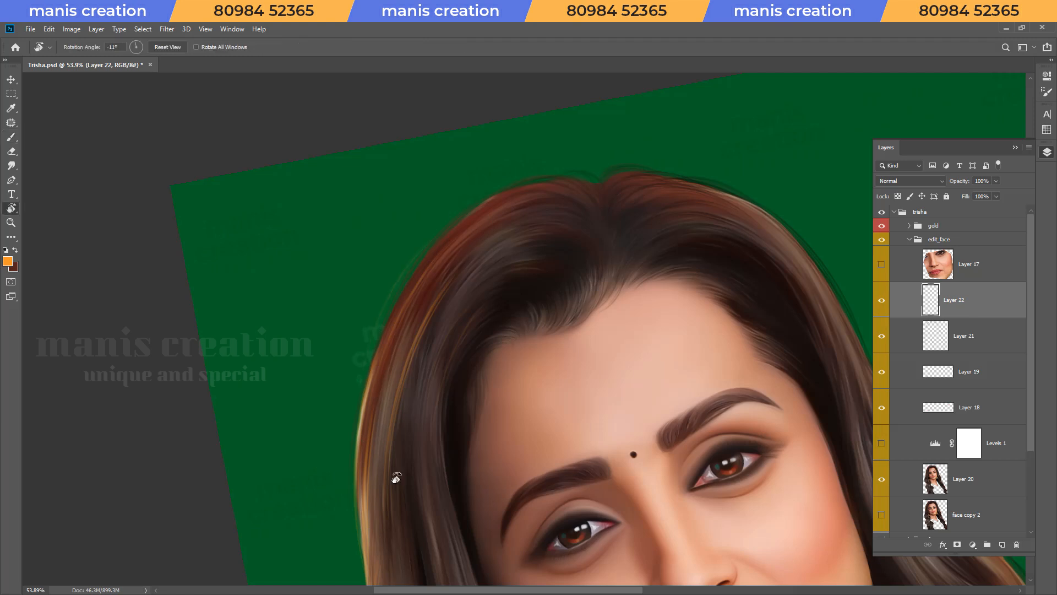
Paint curved orange strands sweeping from the outer side of the hair up over the crown toward the parting.
left_click_drag(396, 478, 492, 518)
key("z")
left_click_drag(481, 289, 506, 291)
key("b")
mouse_move(437, 377)
left_mouse_down()
mouse_move(485, 259)
mouse_move(516, 264)
left_mouse_up()
left_click_drag(439, 298, 498, 237)
left_click_drag(441, 276, 499, 201)
left_click_drag(410, 420, 548, 208)
left_click_drag(406, 319, 552, 171)
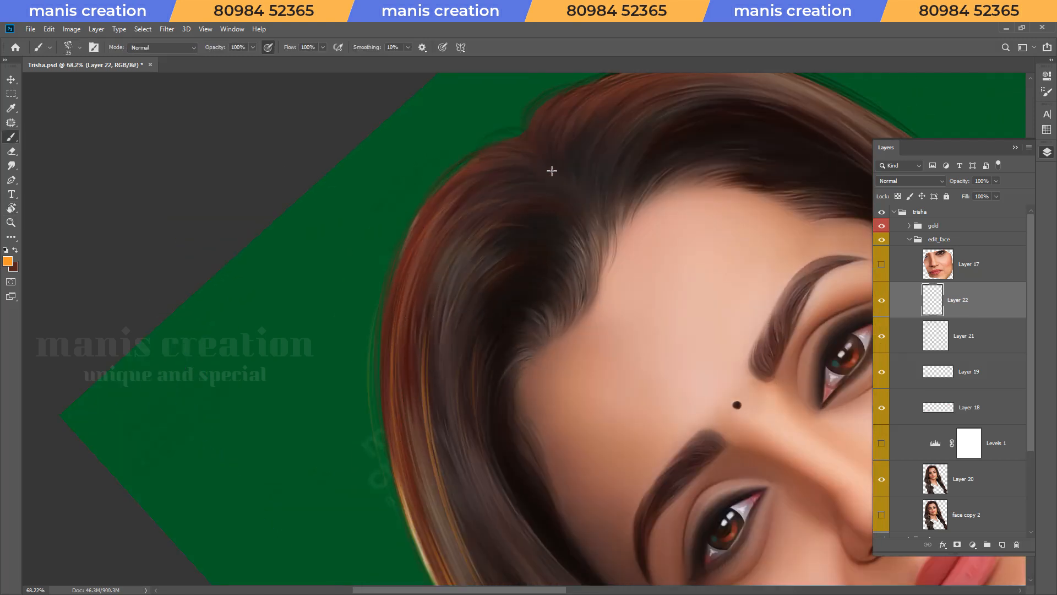
Paint fine orange arcs through the dark, swept-back front section just above the forehead hairline.
key("r")
mouse_move(538, 213)
left_mouse_down()
mouse_move(484, 406)
mouse_move(356, 397)
mouse_move(349, 338)
left_mouse_up()
key("z")
left_click_drag(419, 258, 472, 258)
key("b")
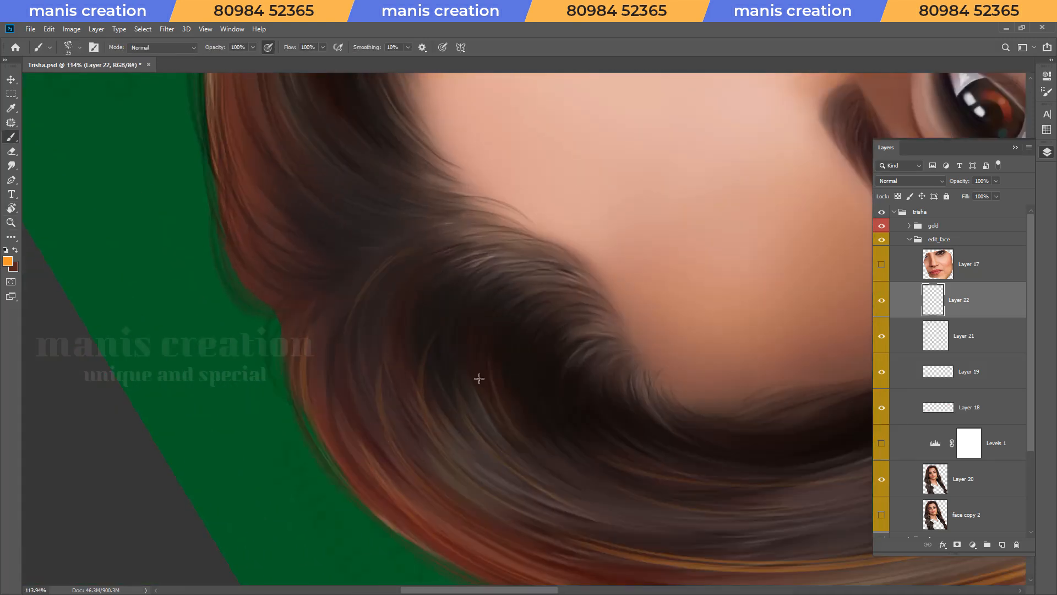
left_click_drag(401, 320, 399, 271)
key("r")
left_click_drag(601, 432, 494, 418)
key("b")
mouse_move(542, 361)
left_mouse_down()
mouse_move(517, 500)
mouse_move(549, 380)
mouse_move(489, 459)
mouse_move(571, 411)
mouse_move(508, 514)
mouse_move(545, 407)
left_mouse_up()
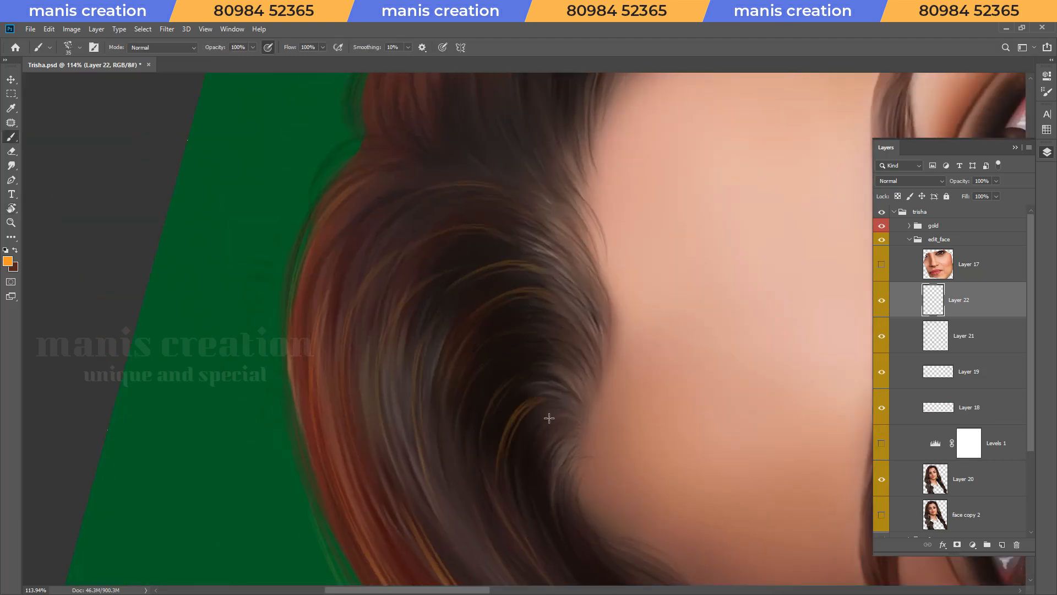
Paint orange strands along the smooth side length between the temple and the flipped curl, and save the document.
key("Escape")
key("z")
left_click_drag(503, 264, 470, 271)
mouse_move(387, 445)
left_mouse_down()
mouse_move(469, 326)
mouse_move(549, 168)
mouse_move(724, 302)
mouse_move(514, 316)
mouse_move(490, 357)
left_mouse_up()
key("r")
key("b")
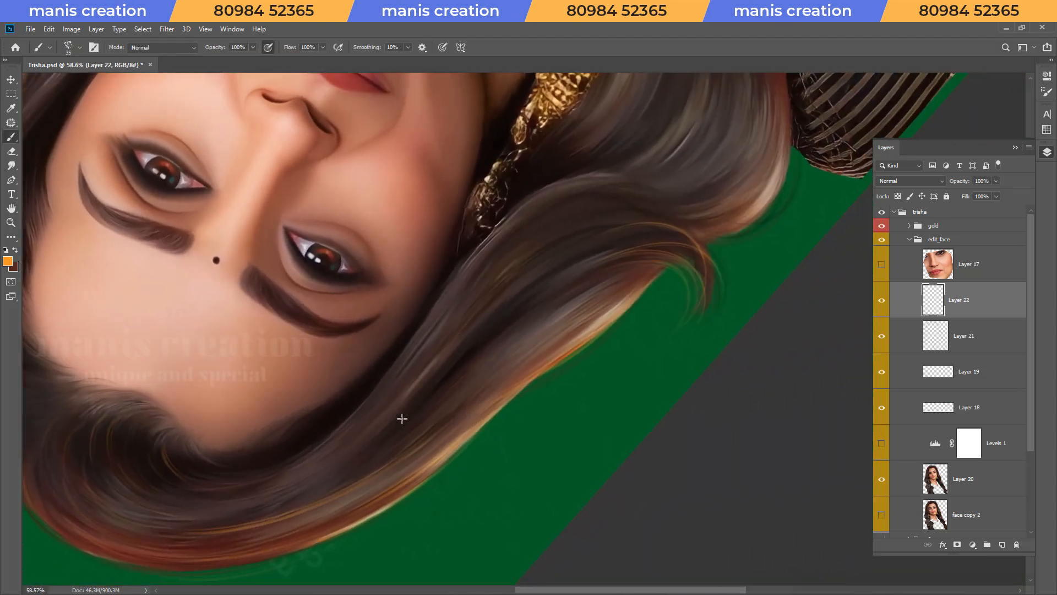
left_click_drag(553, 217, 484, 268)
left_click_drag(593, 269, 546, 289)
key("Escape")
key("ctrl+space")
left_click_drag(567, 243, 485, 248)
key("ctrl+s")
Paint orange strands on the wavy hair just below the flipped curl, beside the earring.
left_click_drag(582, 298, 644, 308)
key("r")
left_click_drag(603, 449, 435, 439)
key("ctrl+space")
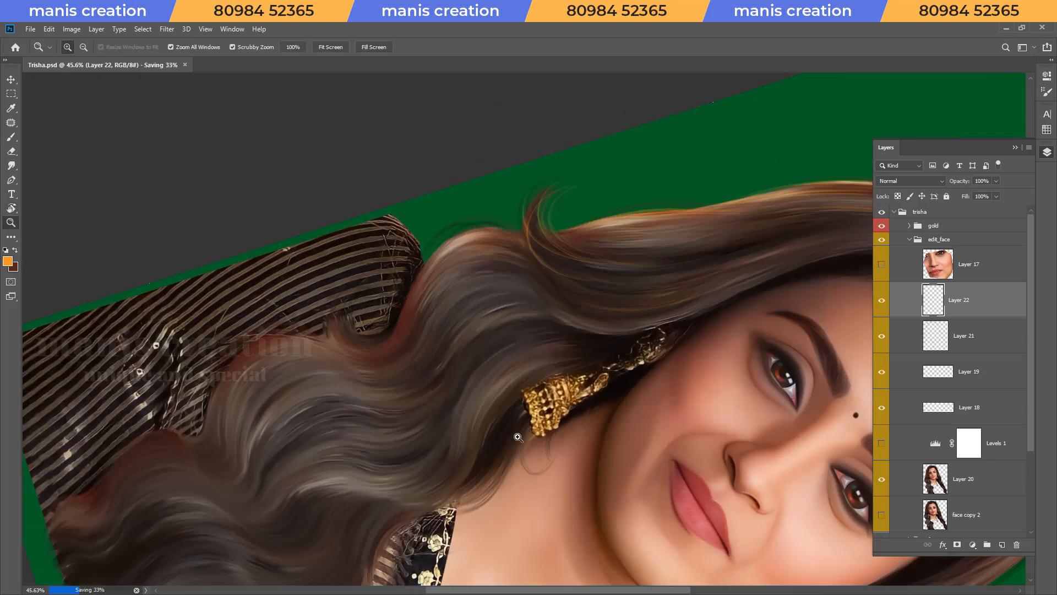
left_click_drag(517, 444, 556, 444)
key("b")
left_click_drag(565, 314, 480, 354)
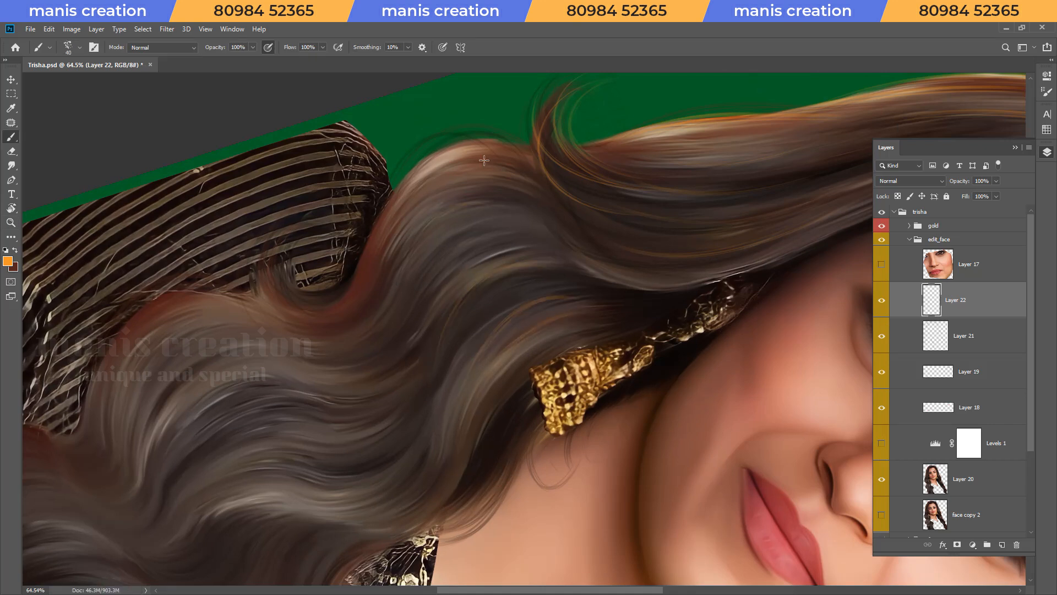
Paint orange strands through the shoulder waves and the loose hair edge along the neck below the earring.
key("r")
mouse_move(431, 319)
left_mouse_down()
mouse_move(514, 307)
mouse_move(514, 323)
mouse_move(493, 332)
left_mouse_up()
key("r")
mouse_move(401, 314)
left_mouse_down()
mouse_move(401, 234)
mouse_move(493, 385)
mouse_move(587, 325)
left_mouse_up()
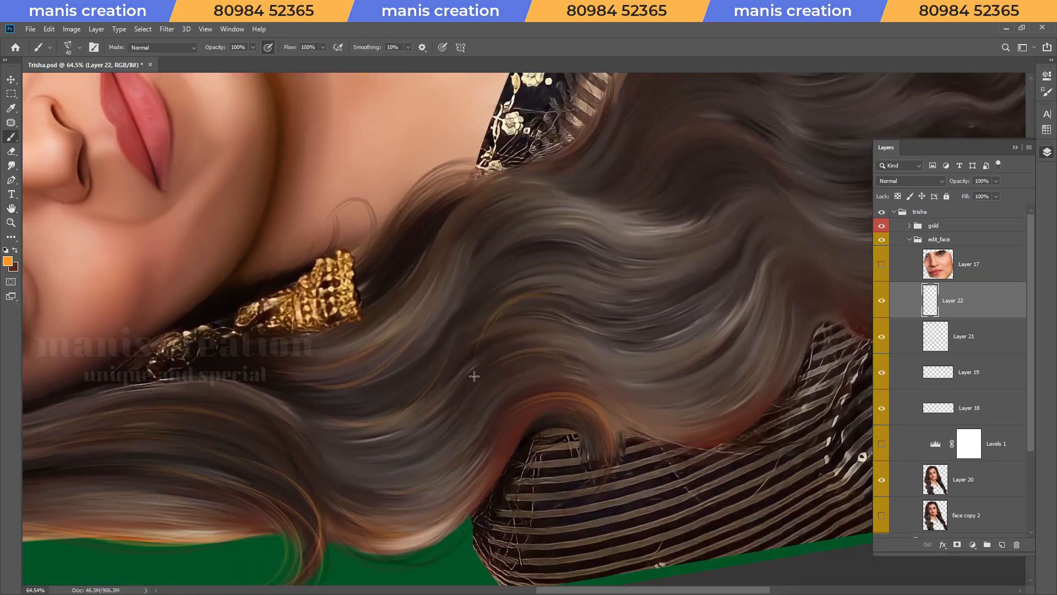
left_click_drag(469, 247, 523, 220)
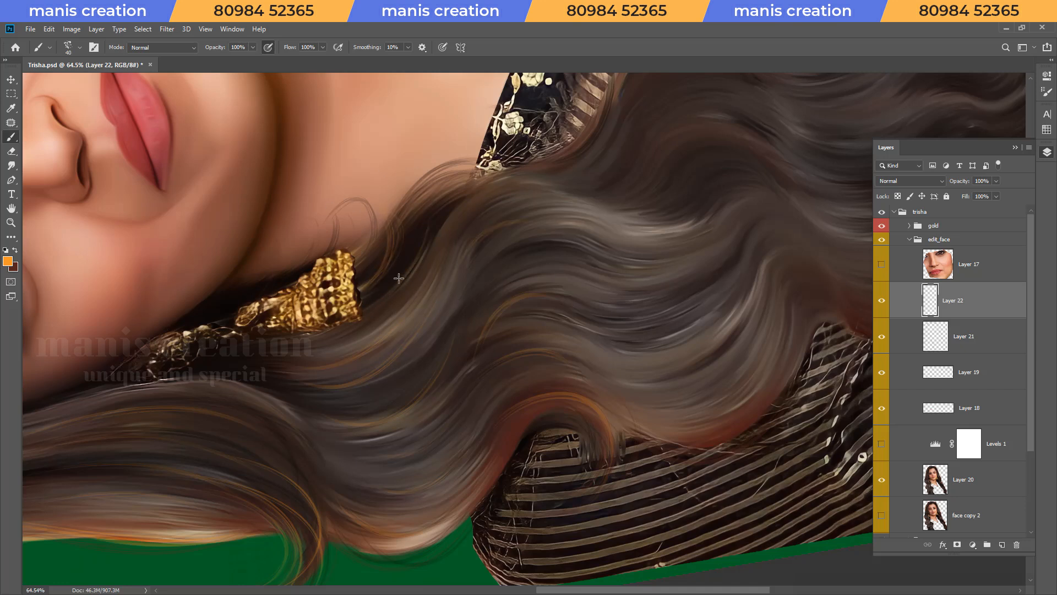
Paint orange strands along the inner edge and dark lower waves beside the embroidered saree border.
left_click_drag(630, 201, 348, 353)
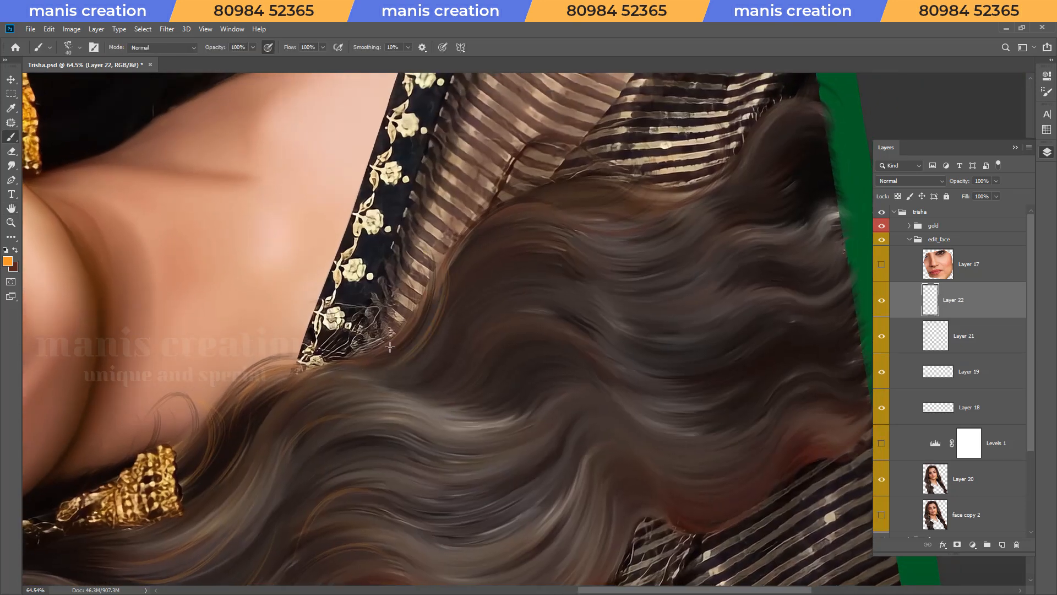
mouse_move(455, 288)
left_mouse_down()
mouse_move(579, 242)
mouse_move(578, 227)
left_mouse_up()
mouse_move(485, 338)
left_mouse_down()
mouse_move(592, 316)
mouse_move(553, 271)
left_mouse_up()
key("Escape")
key("z")
mouse_move(489, 248)
left_mouse_down()
mouse_move(432, 248)
mouse_move(487, 248)
left_mouse_up()
key("r")
mouse_move(407, 355)
left_mouse_down()
mouse_move(433, 248)
mouse_move(528, 233)
left_mouse_up()
key("b")
left_click_drag(405, 275, 456, 209)
left_click_drag(397, 182, 428, 154)
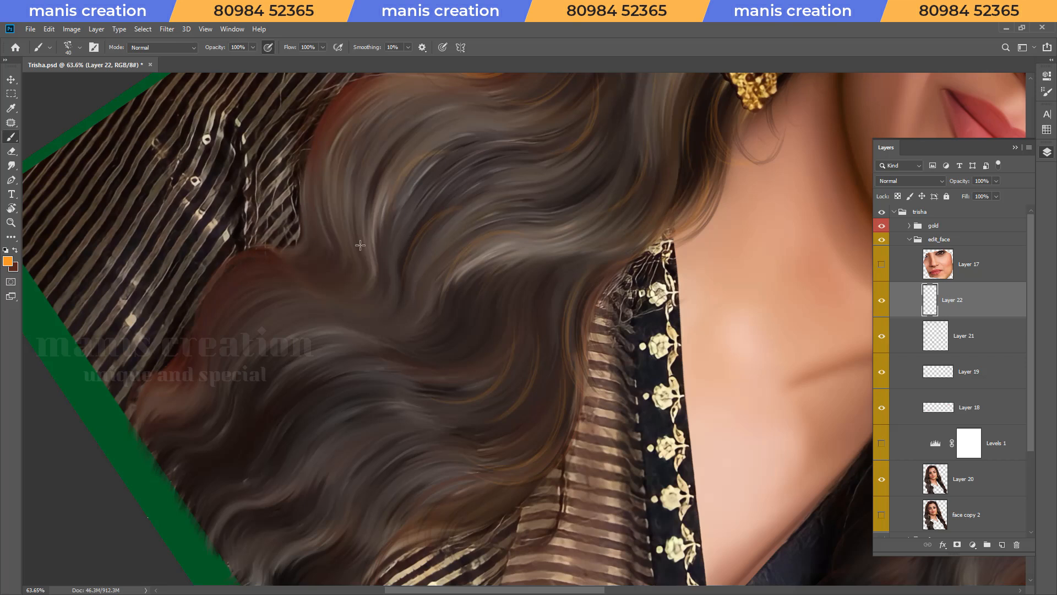
Paint curved orange strands across the outer lower waves that lie over the striped sleeve.
key("h")
left_click_drag(379, 194, 439, 302)
key("b")
left_click_drag(366, 300, 430, 181)
left_click_drag(369, 252, 438, 170)
key("h")
left_click_drag(329, 459, 434, 301)
key("b")
mouse_move(373, 293)
left_mouse_down()
mouse_move(435, 214)
mouse_move(462, 217)
left_mouse_up()
Add orange strands to the mid-length waves between the embroidered border and the shoulder.
key("r")
mouse_move(576, 417)
left_mouse_down()
mouse_move(464, 396)
mouse_move(440, 270)
left_mouse_up()
key("h")
left_click_drag(537, 411, 524, 253)
key("b")
mouse_move(443, 243)
left_mouse_down()
mouse_move(488, 203)
mouse_move(497, 236)
mouse_move(533, 260)
left_mouse_up()
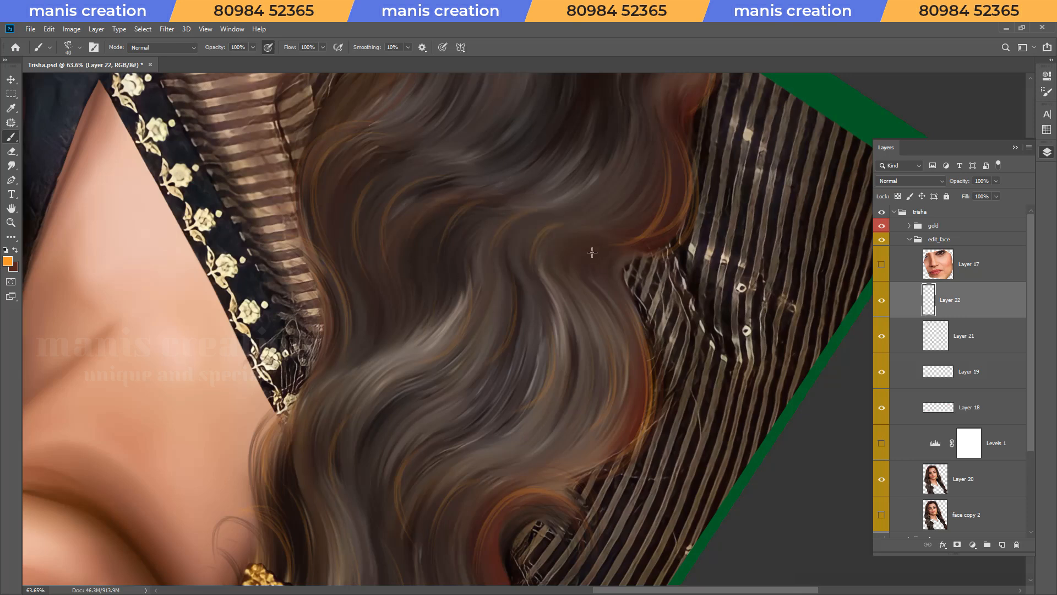
Paint orange strands along the dark tips at the lower end of the hair.
key("Escape")
key("z")
left_click_drag(542, 204, 518, 286)
mouse_move(623, 284)
left_mouse_down()
mouse_move(664, 312)
mouse_move(588, 437)
mouse_move(523, 287)
mouse_move(554, 239)
left_mouse_up()
key("r")
key("h")
key("b")
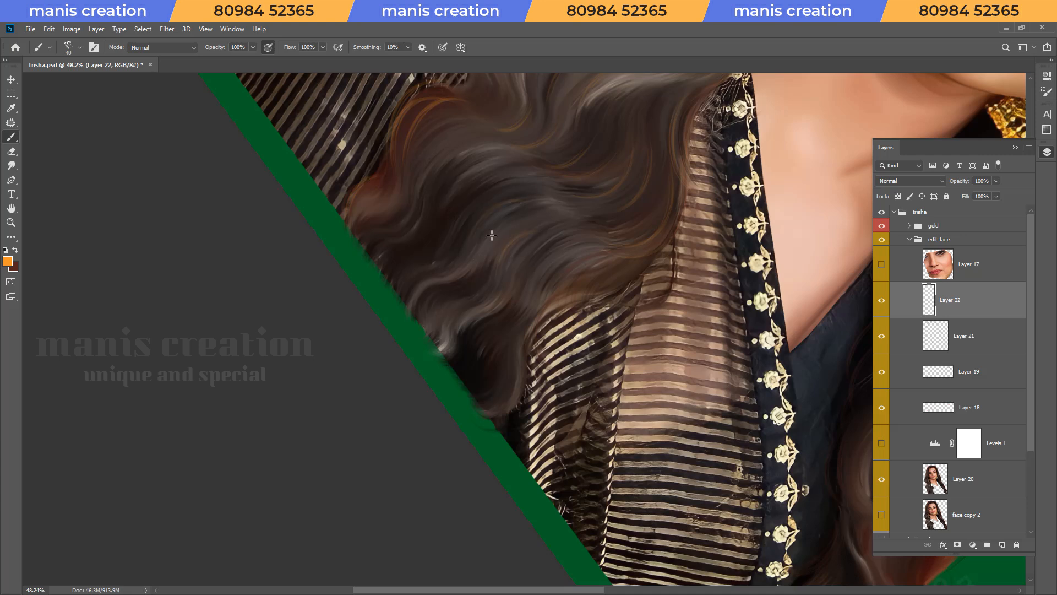
left_click_drag(534, 397, 535, 329)
mouse_move(572, 399)
left_mouse_down()
mouse_move(529, 371)
mouse_move(479, 422)
mouse_move(465, 339)
left_mouse_up()
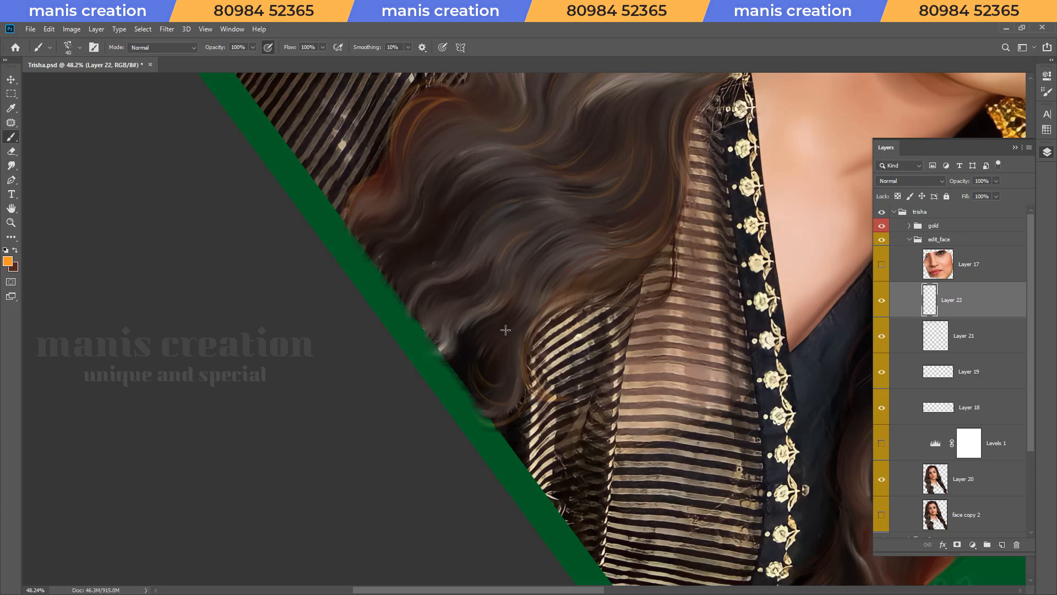
Inspect the painted highlight strands close up, from the earring and flipped curl to the crown.
key("Escape")
left_click_drag(525, 237, 503, 231)
left_click_drag(494, 132, 516, 361)
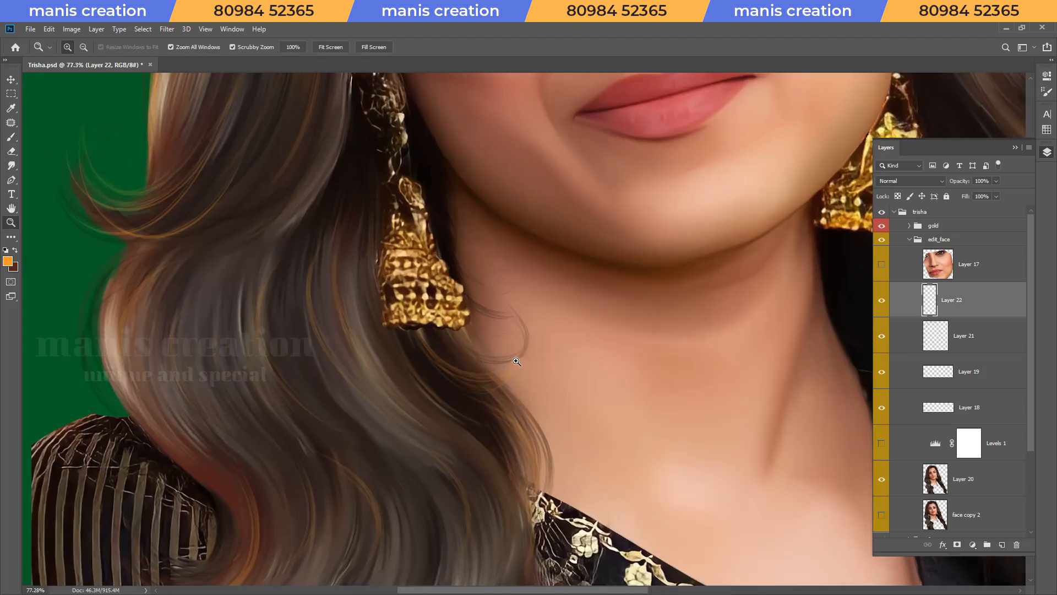
left_click_drag(432, 171, 517, 455)
key("r")
left_click_drag(524, 278, 517, 273)
left_click_drag(438, 216, 646, 201)
key("z")
key("r")
key("z")
left_click_drag(773, 220, 648, 143)
key("r")
key("z")
mouse_move(609, 172)
left_mouse_down()
mouse_move(542, 231)
mouse_move(491, 243)
left_mouse_up()
key("r")
key("space")
left_click_drag(413, 161, 401, 316)
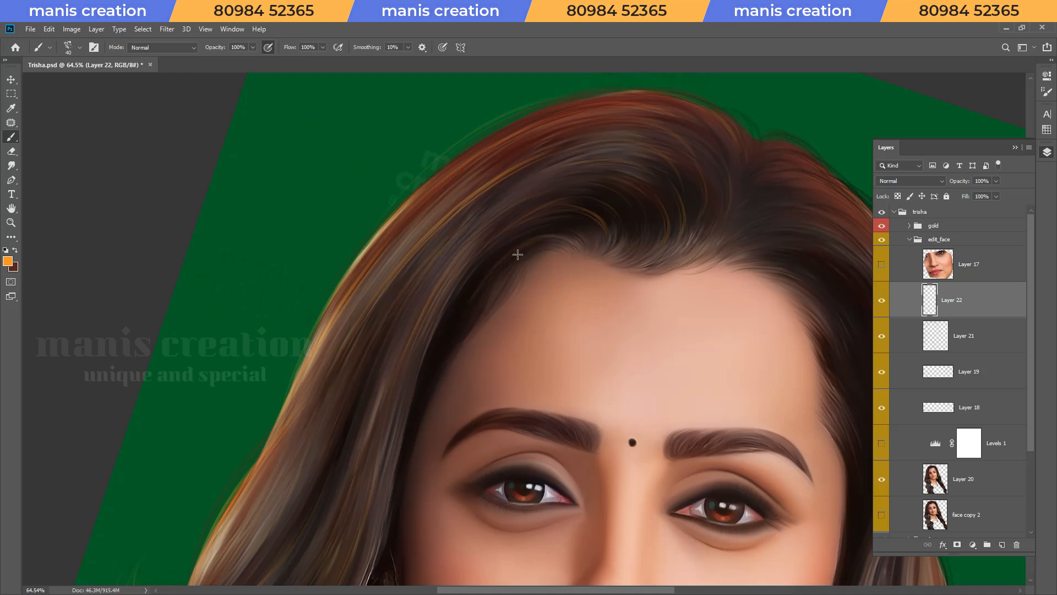
Save the document and paint fine orange flyaway strands over the crown outline with a smaller brush.
key("Escape")
key("ctrl+s")
key("z")
left_click_drag(478, 202, 435, 204)
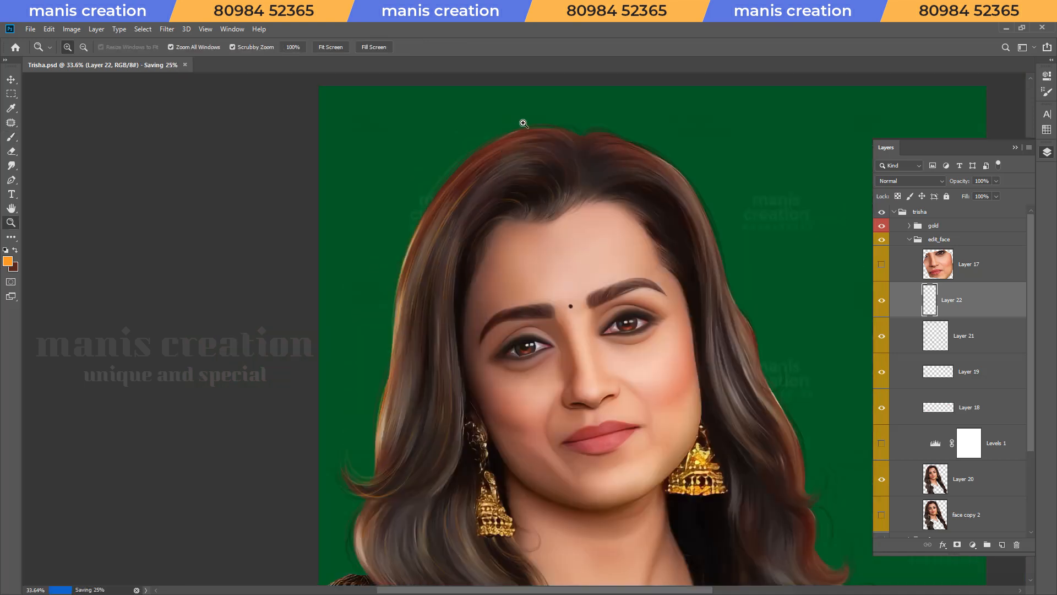
left_click_drag(518, 127, 556, 130)
key("r")
scroll(479, 145, "up", 2)
left_click_drag(491, 146, 361, 255)
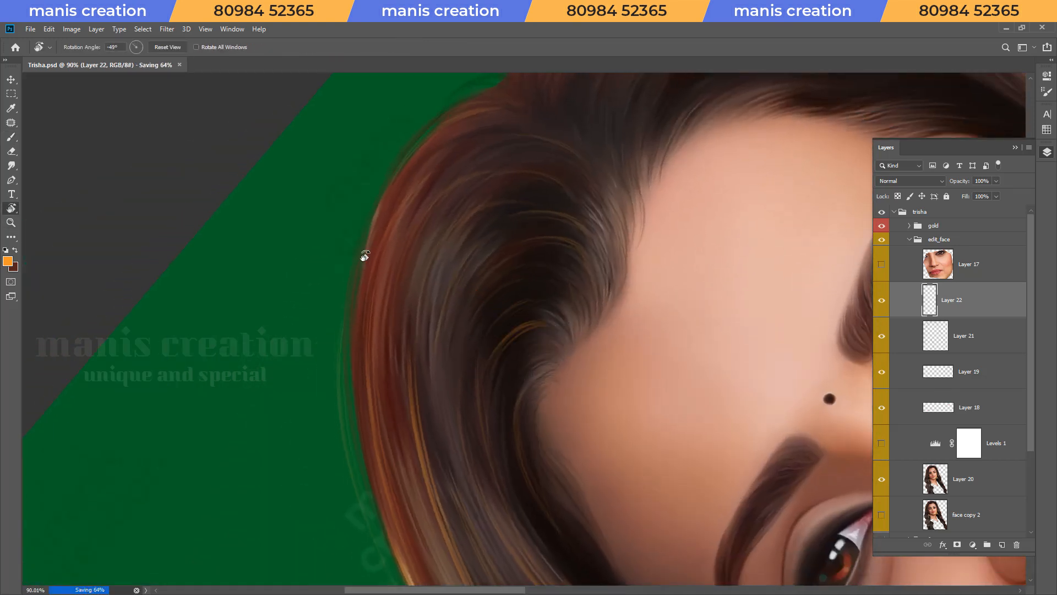
key("b")
key("bracketleft")
left_click_drag(376, 251, 513, 145)
left_click_drag(400, 167, 491, 132)
left_click_drag(443, 101, 520, 96)
key("Escape")
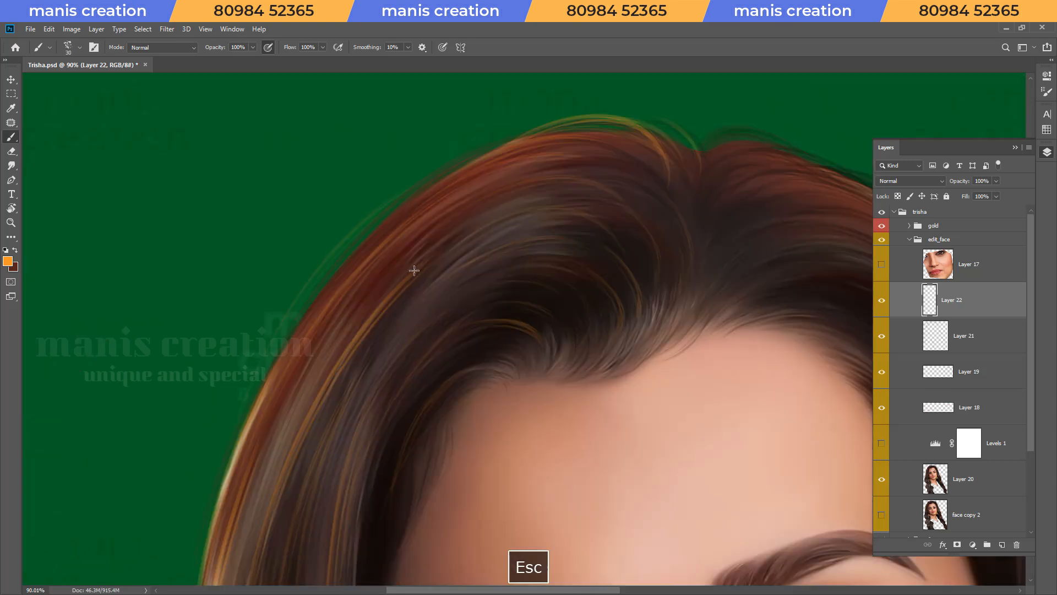
Save the document and flip the trisha layer group horizontally.
key("z")
left_click_drag(488, 171, 449, 208)
key("ctrl+s")
left_click_drag(600, 176, 642, 182)
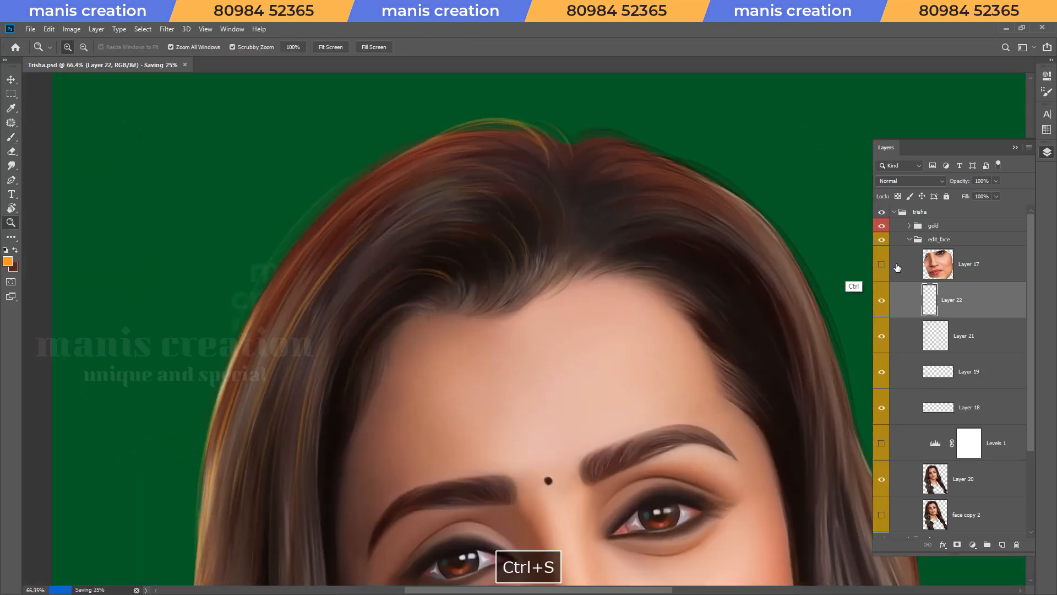
left_click(929, 213)
left_click_drag(527, 178, 445, 185)
key("ctrl+h")
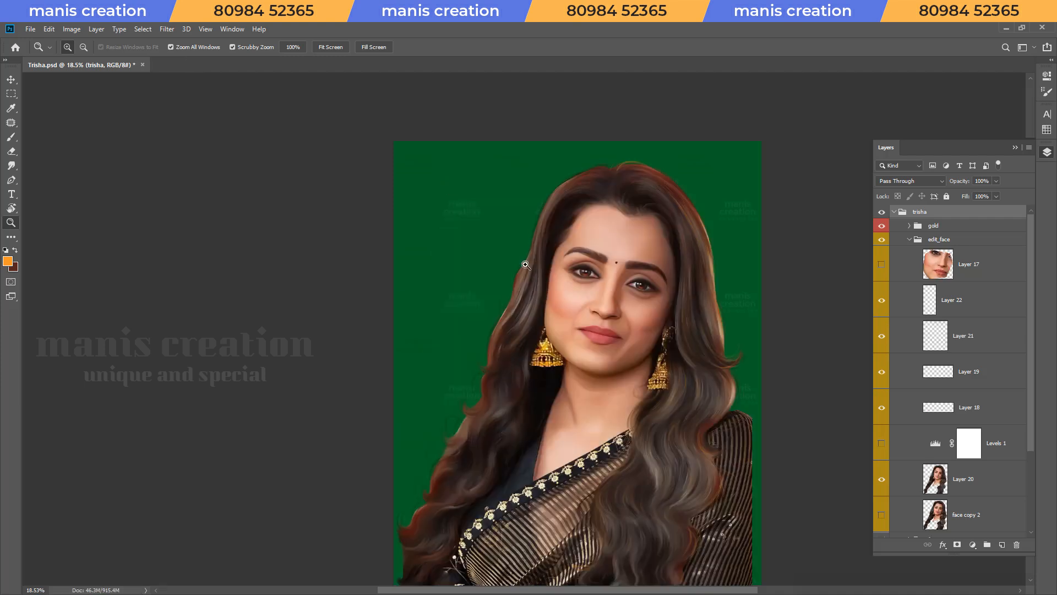
Select Layer 22 and paint orange strands along the outer edge of the unhighlighted side, beside the forehead and cheek.
left_click(961, 309)
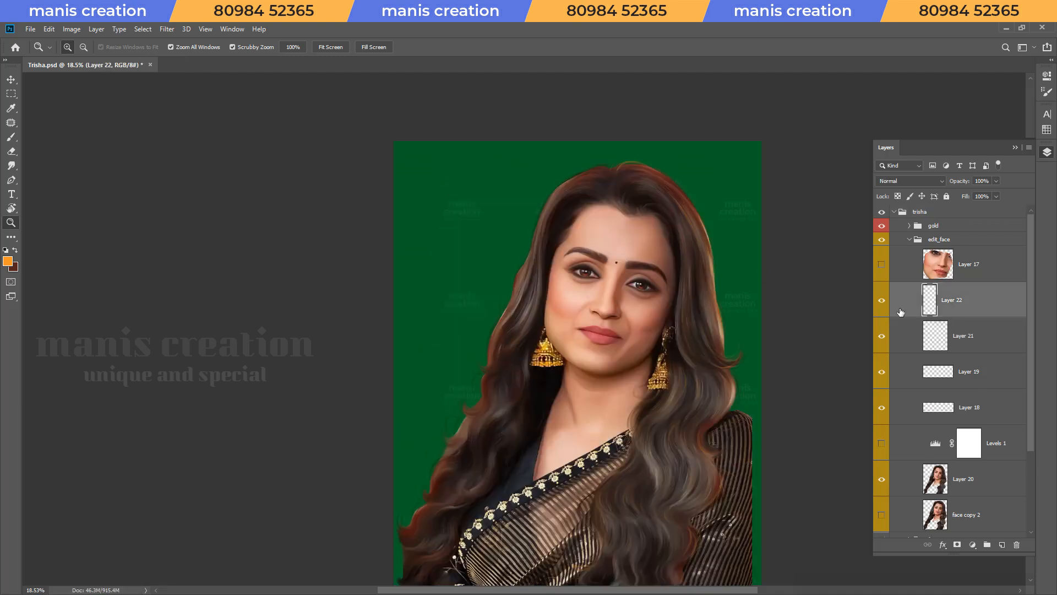
left_click_drag(496, 370, 557, 380)
mouse_move(506, 237)
left_mouse_down()
mouse_move(334, 407)
mouse_move(550, 271)
mouse_move(471, 350)
left_mouse_up()
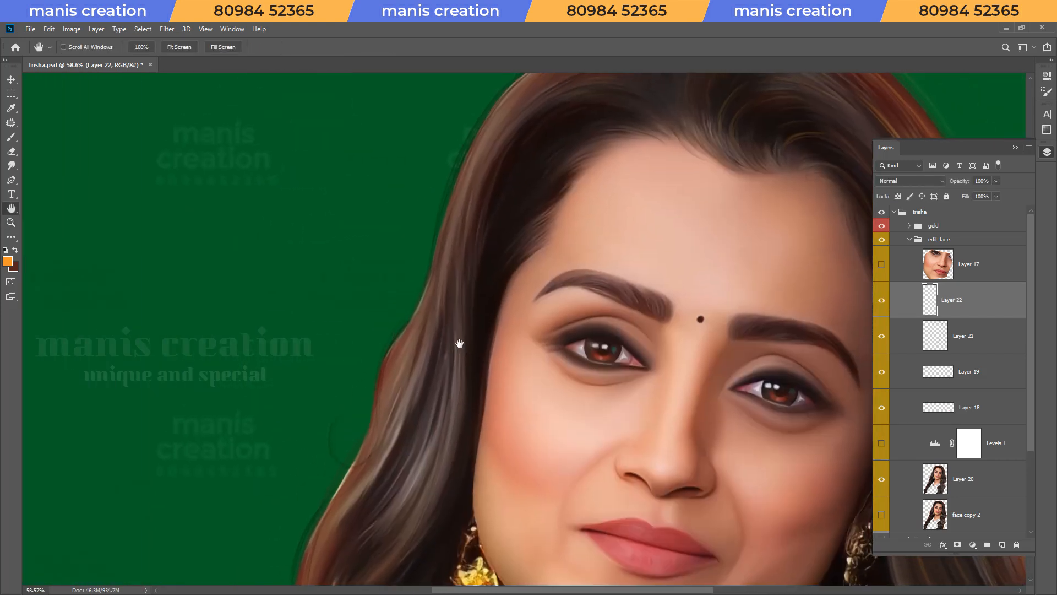
key("b")
left_click_drag(373, 432, 321, 525)
left_click_drag(406, 330, 377, 446)
left_click_drag(419, 311, 371, 409)
left_click_drag(453, 225, 422, 331)
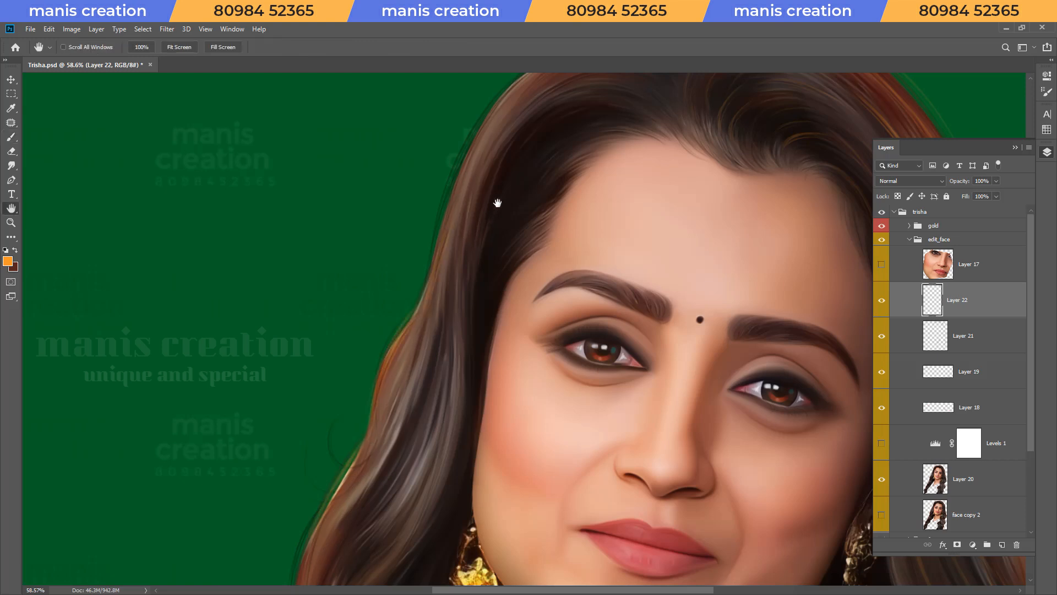
left_click_drag(458, 157, 390, 329)
left_click_drag(426, 294, 387, 375)
Paint short orange strands on the reddish crown edge beside the parting, on the newly highlighted side.
mouse_move(498, 233)
left_mouse_down()
mouse_move(402, 348)
mouse_move(401, 378)
mouse_move(439, 437)
left_mouse_up()
key("r")
key("z")
left_click_drag(430, 310, 438, 310)
key("b")
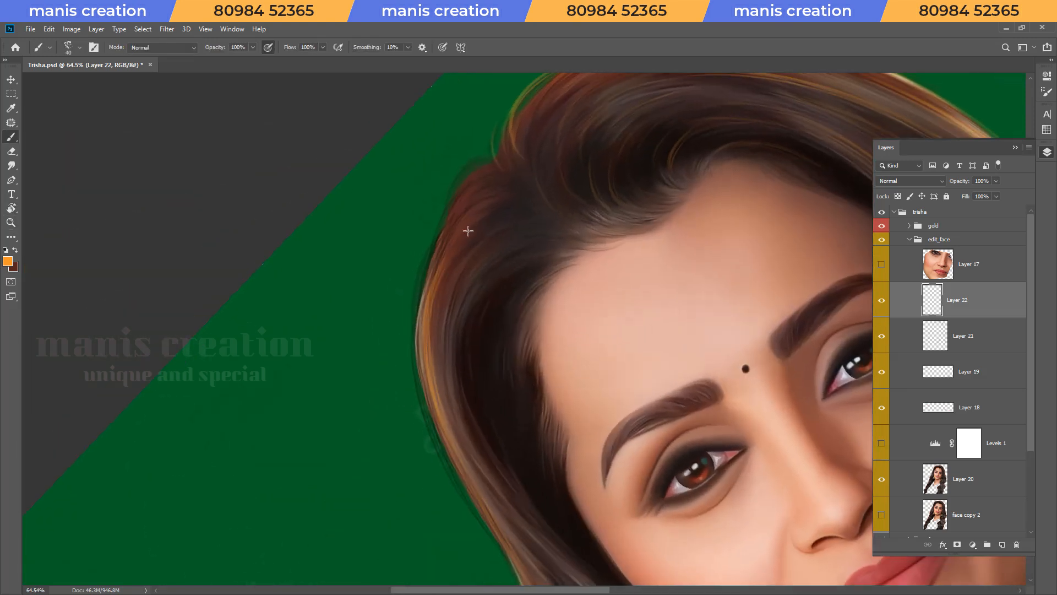
left_click_drag(477, 223, 424, 281)
left_click_drag(494, 190, 443, 221)
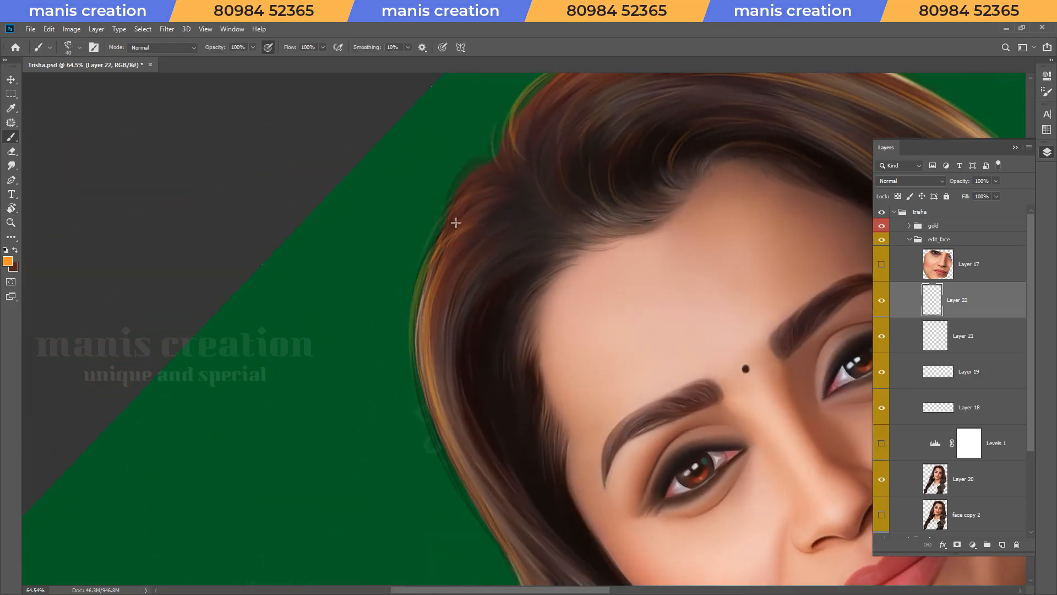
Paint fine orange strands curving through the dark hair between the crown edge and the temple hairline.
key("z")
left_click_drag(488, 283, 512, 283)
key("r")
left_click_drag(448, 410, 456, 427)
key("b")
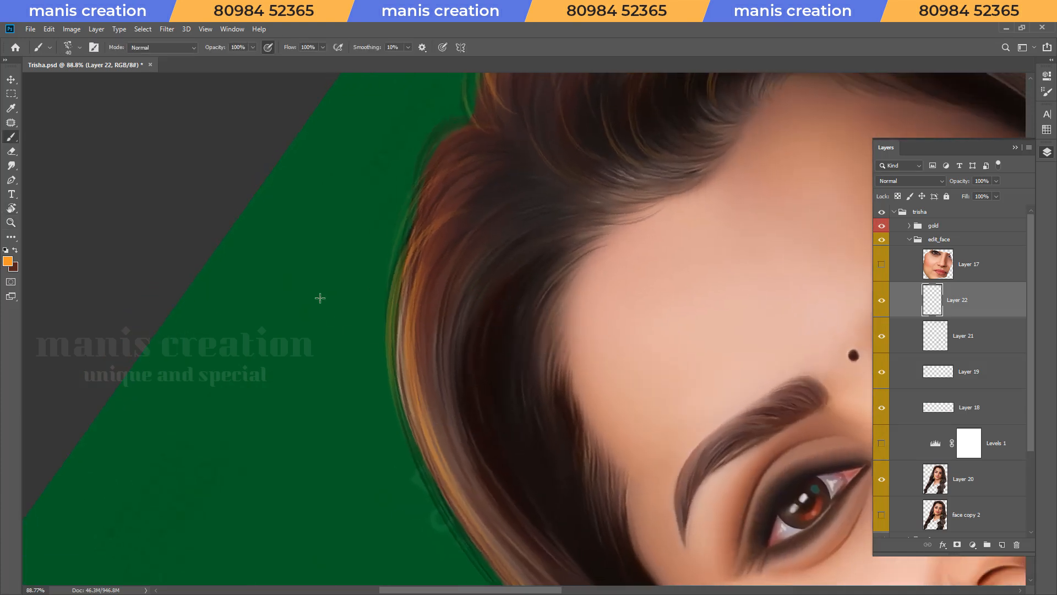
left_click_drag(498, 291, 471, 387)
left_click_drag(486, 257, 446, 351)
left_click_drag(465, 233, 426, 295)
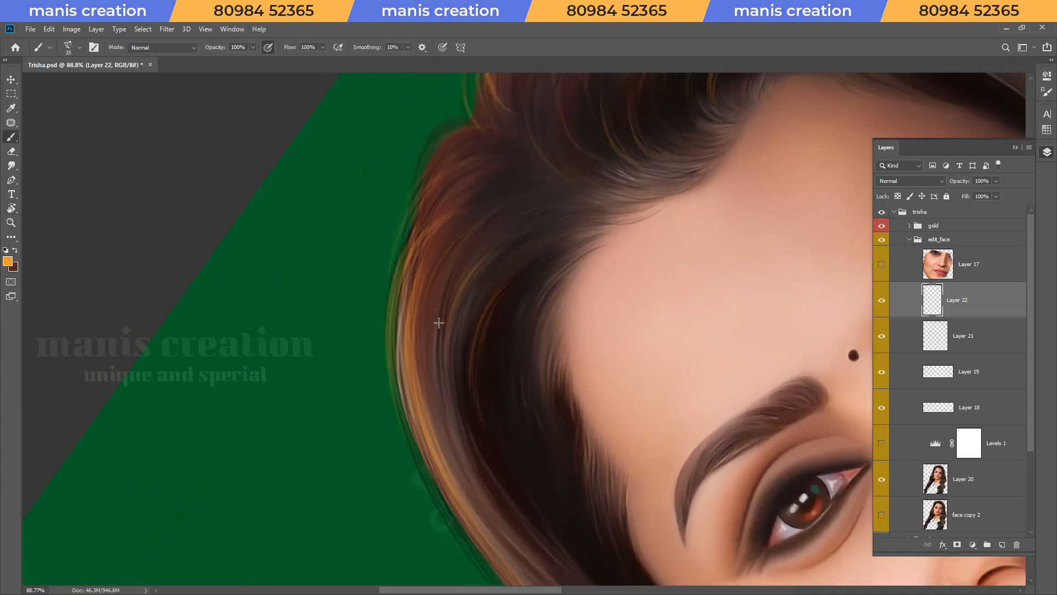
Extend the orange strands through the darkest hair following the forehead and temple hairline on Layer 22.
left_click_drag(500, 190, 560, 204)
left_click_drag(532, 438, 539, 301)
left_click_drag(507, 396, 533, 285)
left_click_drag(540, 396, 558, 292)
key("Escape")
Paint long orange strands down the wavy hair between the cheek and the outer edge above the earring, and save the document.
key("z")
left_click_drag(565, 245, 496, 287)
key("r")
mouse_move(488, 350)
left_mouse_down()
mouse_move(537, 424)
mouse_move(394, 279)
left_mouse_up()
key("b")
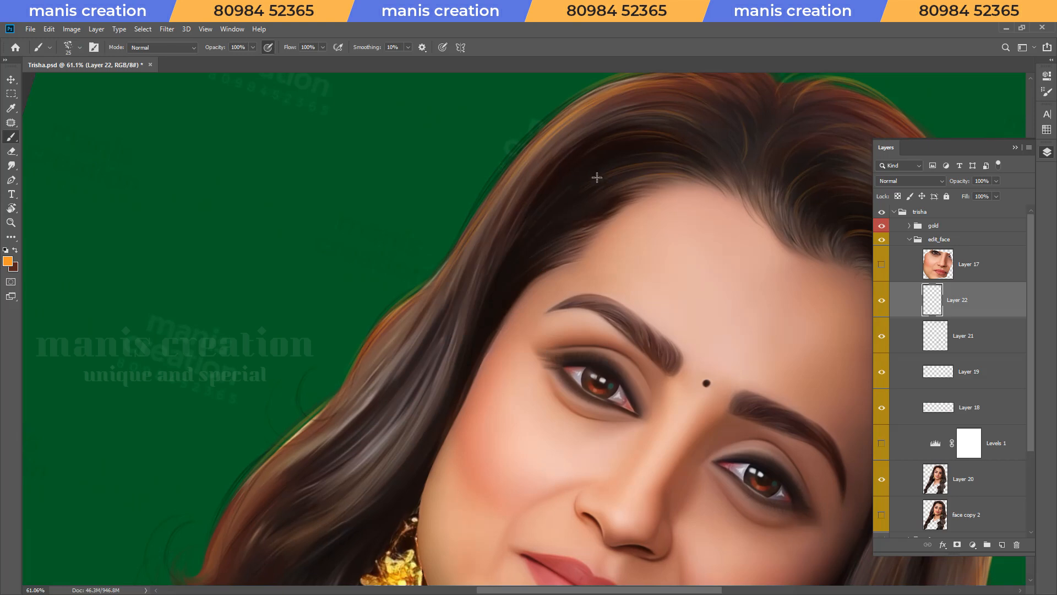
mouse_move(389, 424)
left_mouse_down()
mouse_move(589, 202)
mouse_move(666, 237)
mouse_move(532, 374)
left_mouse_up()
key("space")
left_click_drag(440, 519, 650, 201)
left_click_drag(458, 481, 604, 240)
left_click_drag(468, 379, 584, 214)
left_click_drag(472, 501, 581, 301)
left_click_drag(478, 432, 582, 271)
left_click_drag(486, 481, 612, 333)
left_click_drag(524, 384, 672, 224)
key("Escape")
key("ctrl+s")
Try the 30 px Hard Round Pressure Size brush on the hair beside the earring and return to the hair brush.
left_click_drag(591, 164, 536, 166)
left_click_drag(560, 313, 610, 313)
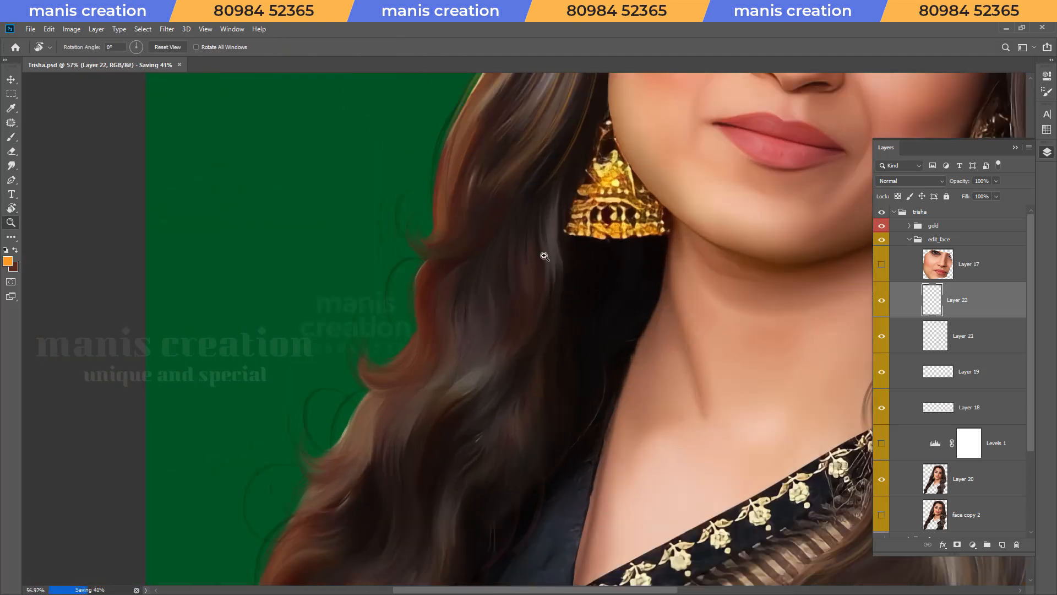
left_click_drag(541, 259, 561, 259)
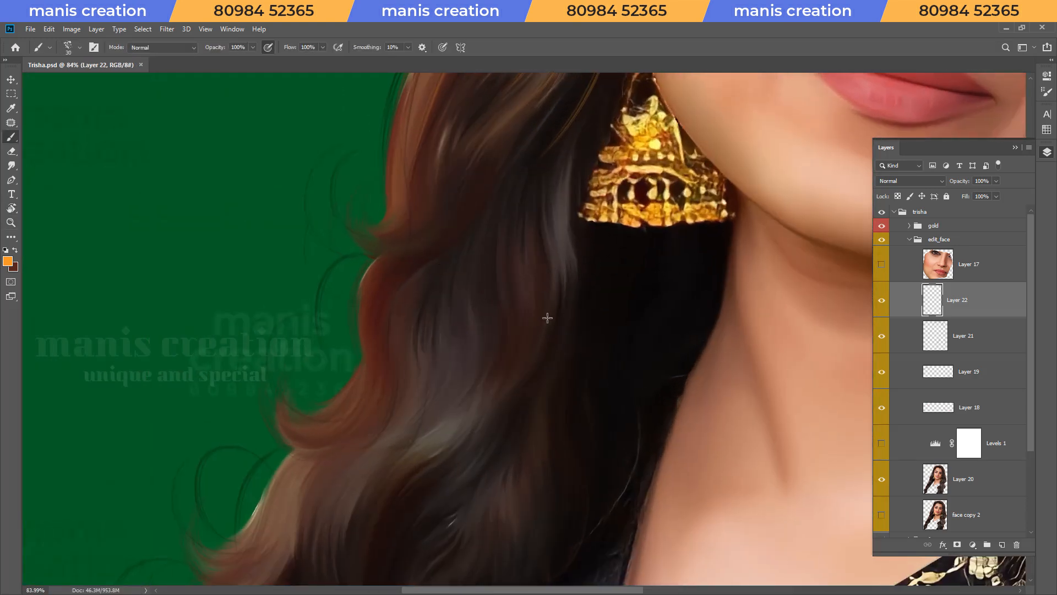
left_click_drag(608, 140, 510, 297)
right_click(532, 225)
left_click_drag(714, 472, 717, 315)
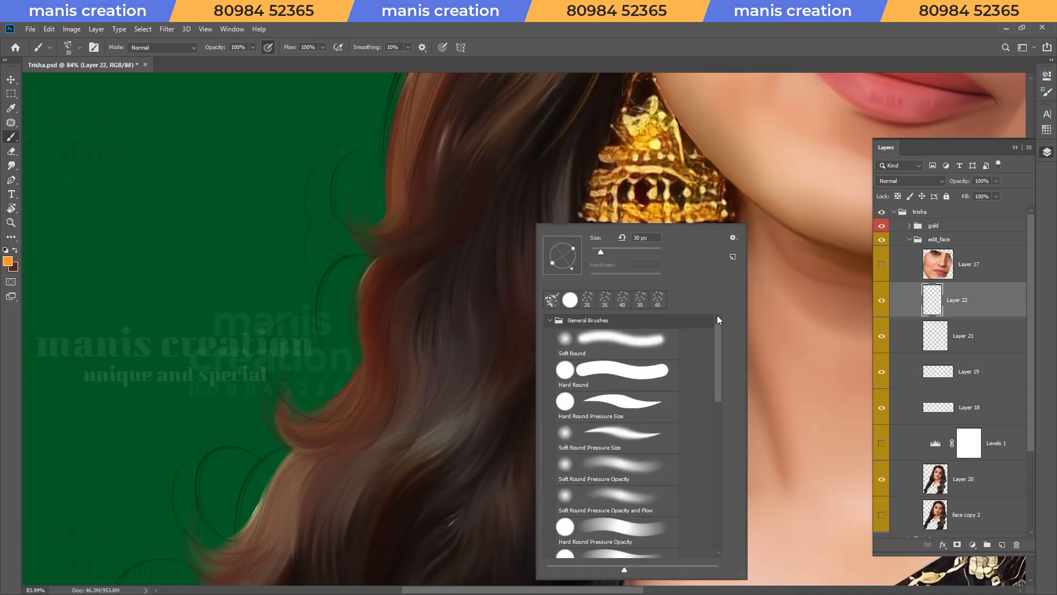
left_click(624, 409)
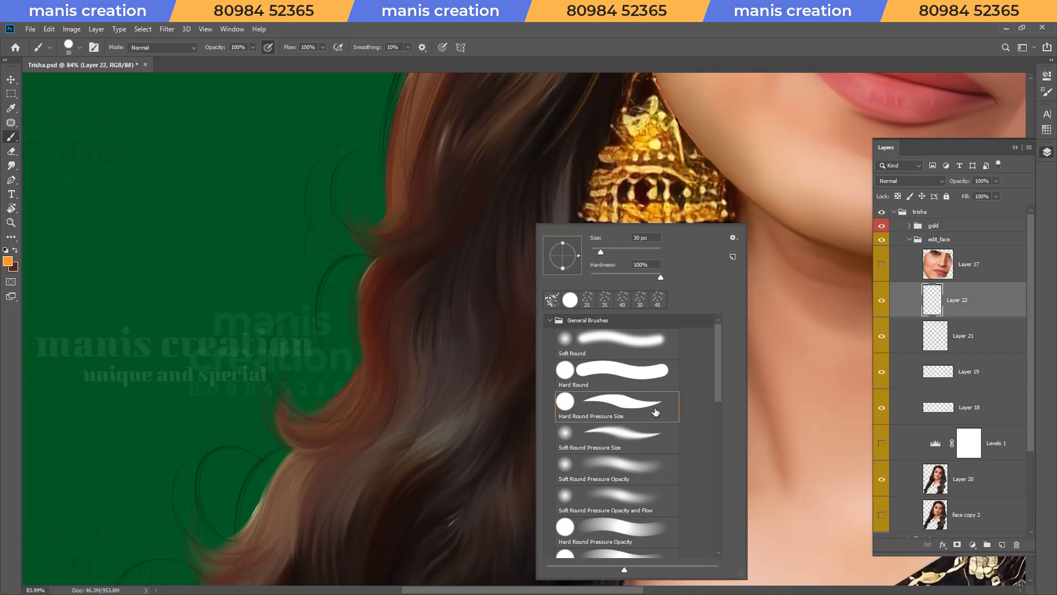
double_click(626, 417)
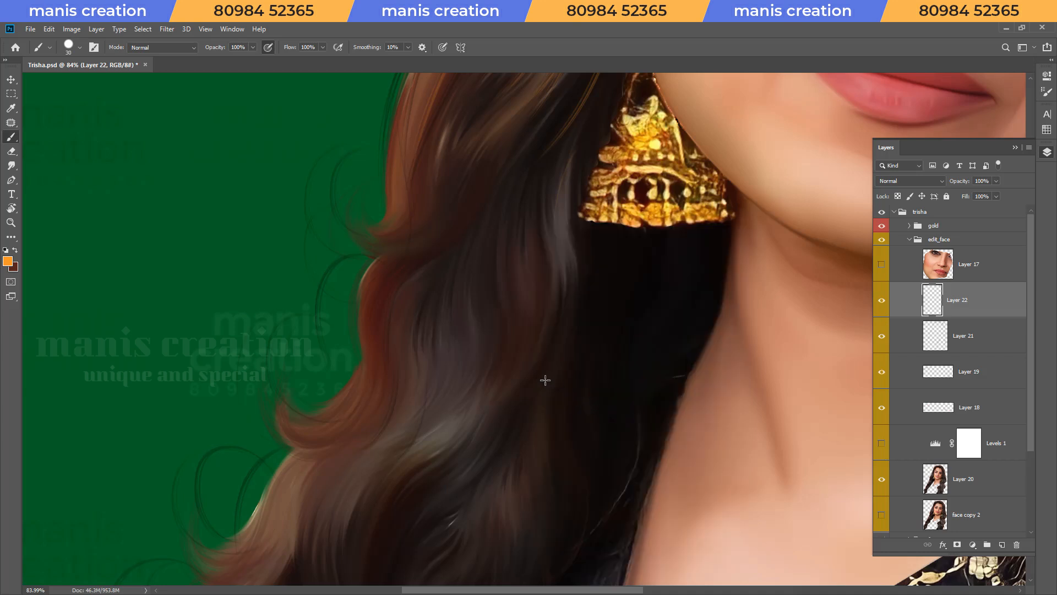
right_click(483, 331)
double_click(518, 316)
Paint fine orange strands through the dark inner waves directly beside and below the earring.
left_click_drag(587, 133, 568, 221)
mouse_move(564, 151)
left_mouse_down()
mouse_move(564, 246)
mouse_move(536, 227)
mouse_move(514, 256)
left_mouse_up()
left_click_drag(543, 173, 500, 309)
left_click_drag(519, 191, 474, 326)
Paint curved orange strands along the reddish outer wave and across the waves beside the neck, and save the document.
key("r")
mouse_move(413, 264)
left_mouse_down()
mouse_move(458, 187)
mouse_move(634, 338)
left_mouse_up()
key("space")
mouse_move(588, 272)
left_mouse_down()
mouse_move(524, 415)
mouse_move(425, 375)
left_mouse_up()
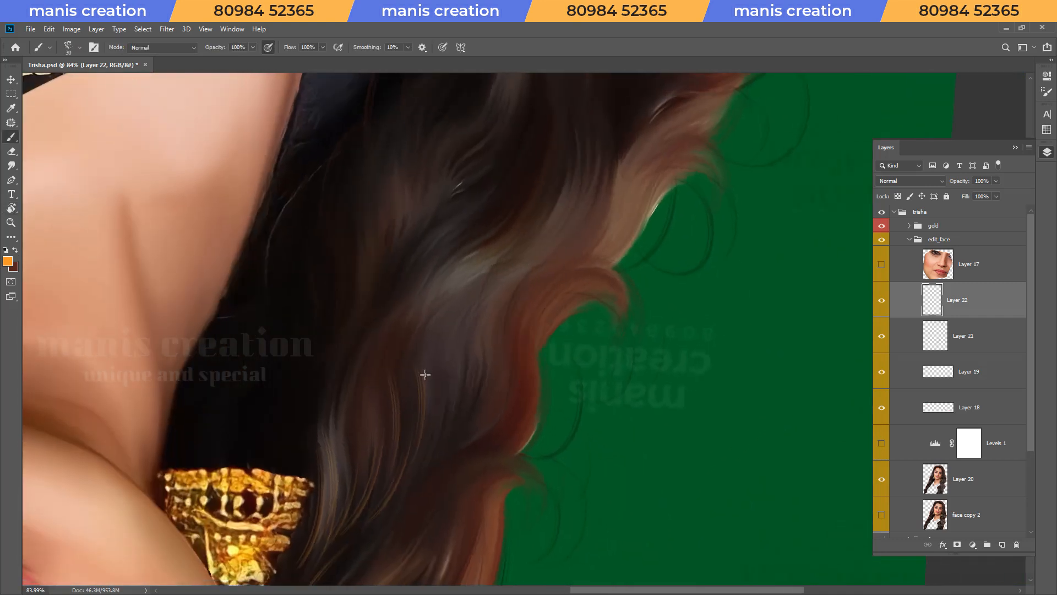
mouse_move(514, 274)
left_mouse_down()
mouse_move(441, 396)
mouse_move(468, 384)
left_mouse_up()
mouse_move(617, 264)
left_mouse_down()
mouse_move(522, 368)
mouse_move(549, 325)
mouse_move(529, 454)
left_mouse_up()
left_click_drag(592, 241, 506, 357)
left_click_drag(434, 281, 406, 388)
left_click_drag(400, 279, 354, 386)
left_click_drag(355, 294, 313, 404)
key("Escape")
scroll(507, 249, "down", 5)
key("ctrl+s")
Paint short orange strands in the inner wave and loose orange curls over the green background at chest level.
scroll(602, 303, "up", 4)
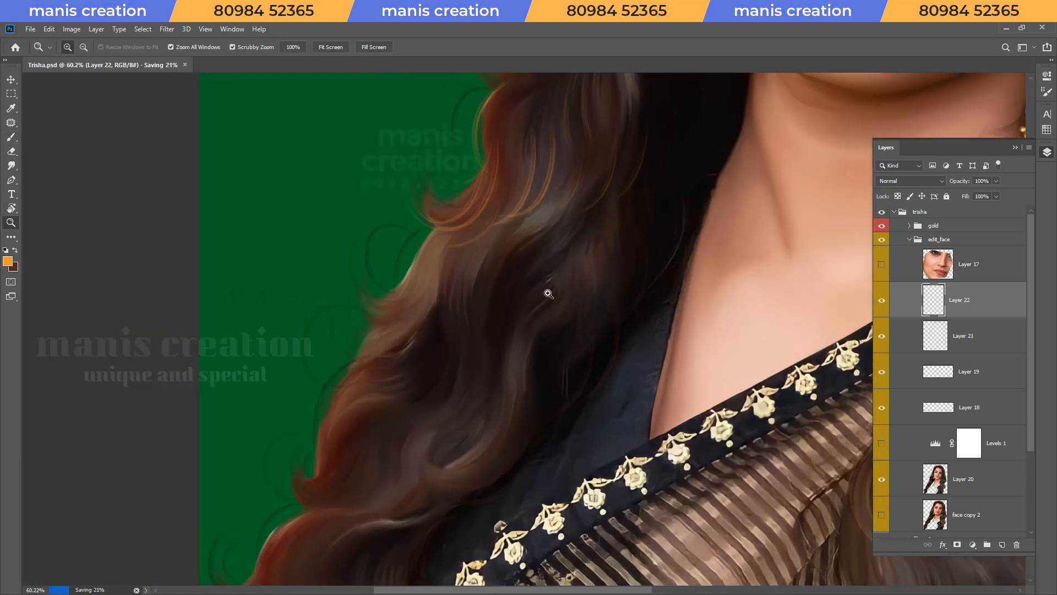
left_click_drag(512, 242, 484, 295)
left_click_drag(477, 257, 461, 297)
left_click_drag(376, 243, 397, 340)
left_click_drag(385, 252, 404, 323)
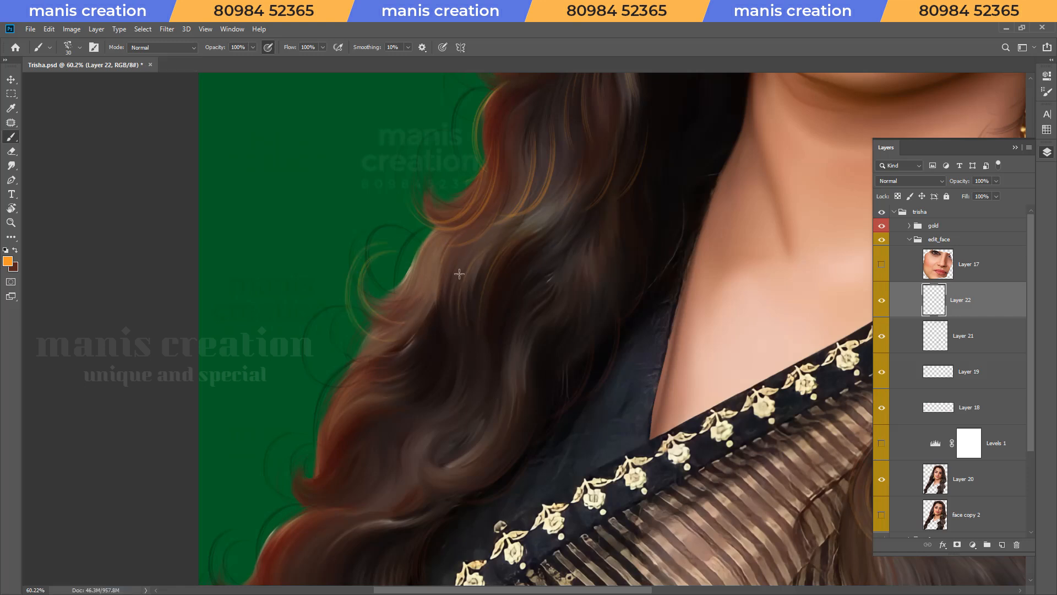
Paint orange strands along the lower outer curl and the waves next to it, and save the document.
left_click_drag(367, 371, 333, 441)
key("space")
mouse_move(359, 482)
left_mouse_down()
mouse_move(530, 250)
mouse_move(518, 258)
left_mouse_up()
mouse_move(373, 371)
left_mouse_down()
mouse_move(399, 309)
mouse_move(404, 323)
mouse_move(465, 282)
left_mouse_up()
key("Escape")
key("z")
left_click_drag(594, 207, 607, 185)
key("r")
key("ctrl+s")
Paint arched orange strands over the rounded inner wave next to the embroidered saree border.
mouse_move(734, 224)
left_mouse_down()
mouse_move(483, 437)
mouse_move(429, 407)
left_mouse_up()
key("h")
left_click_drag(498, 430, 512, 334)
key("b")
left_click_drag(445, 449, 517, 304)
left_click_drag(454, 429, 541, 327)
left_click_drag(414, 416, 546, 315)
mouse_move(414, 352)
left_mouse_down()
mouse_move(539, 276)
mouse_move(594, 216)
left_mouse_up()
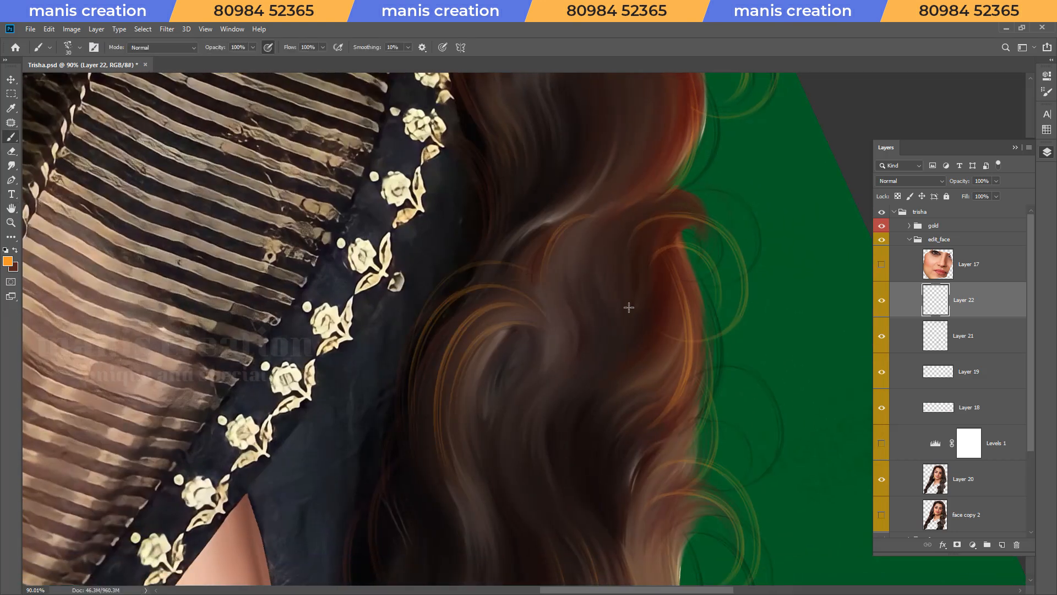
Paint orange strands through the lowest waves between the reddish outer curl and the saree border, and save the document.
key("space")
mouse_move(644, 163)
left_mouse_down()
mouse_move(585, 394)
mouse_move(479, 451)
mouse_move(552, 432)
mouse_move(433, 406)
mouse_move(543, 323)
left_mouse_up()
key("r")
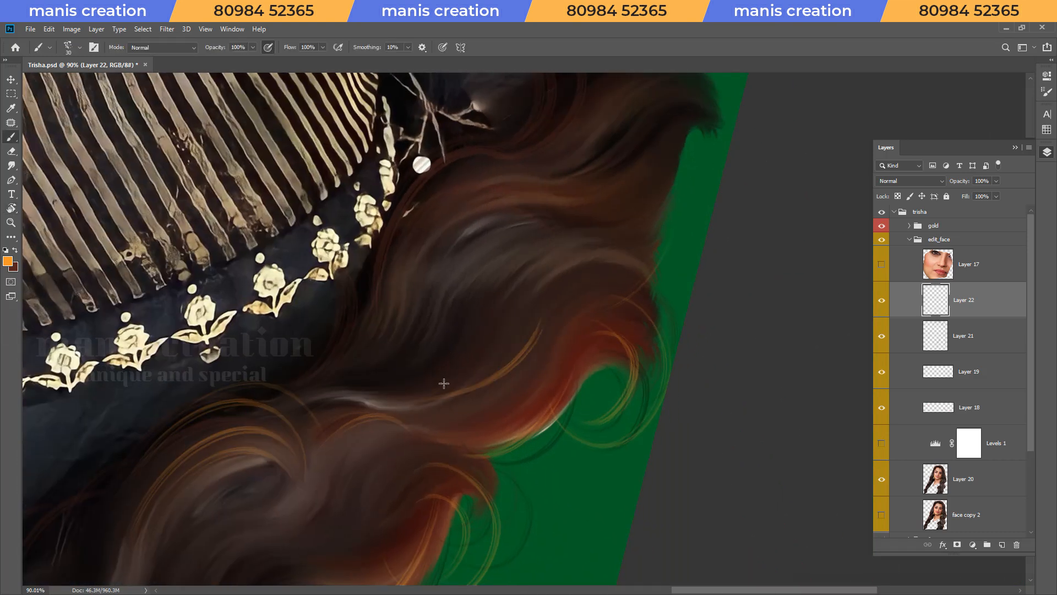
key("ctrl+z")
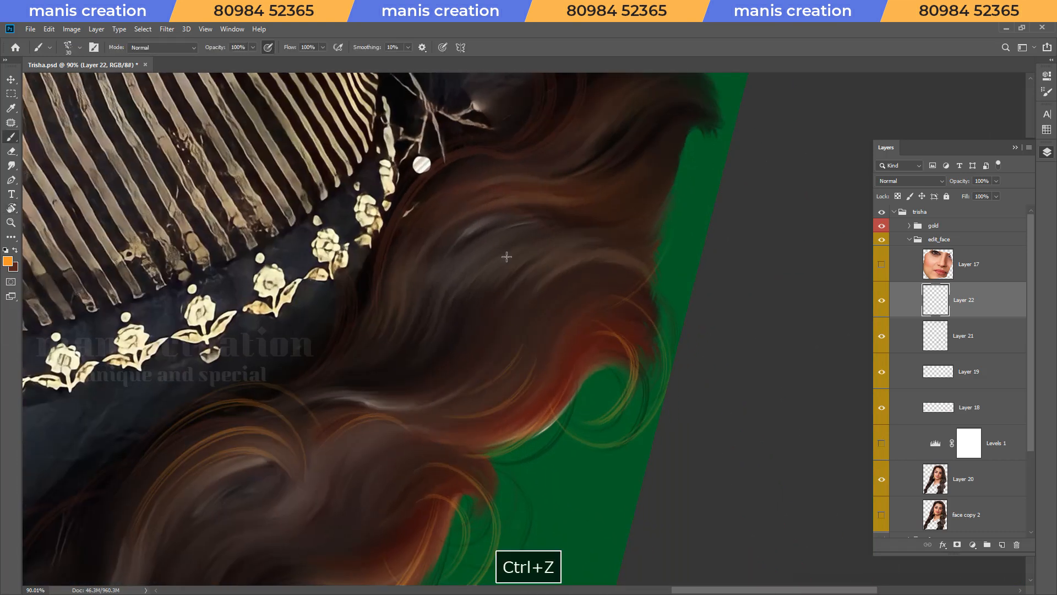
left_click_drag(395, 266, 516, 184)
left_click_drag(388, 224, 523, 142)
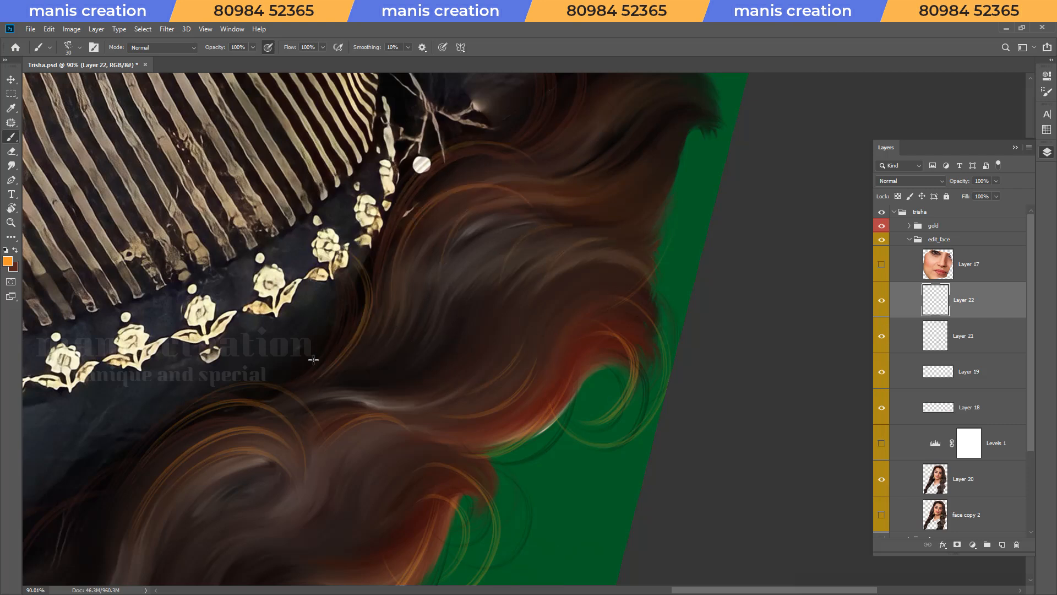
key("Escape")
scroll(512, 309, "down", 5)
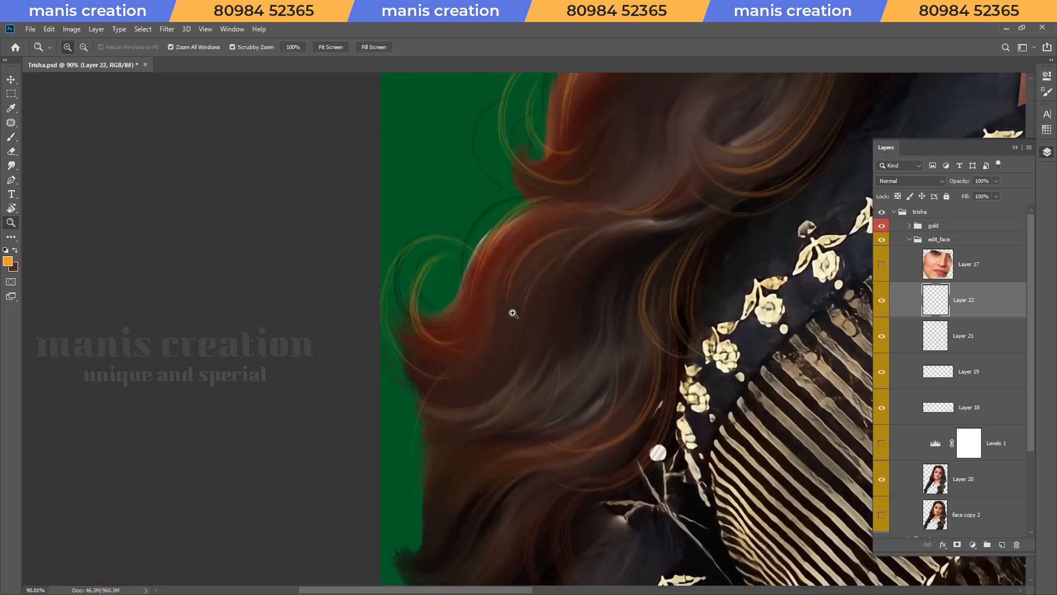
key("ctrl+s")
Add a fine orange strand in the dark inner hair between the earring and the blouse.
key("h")
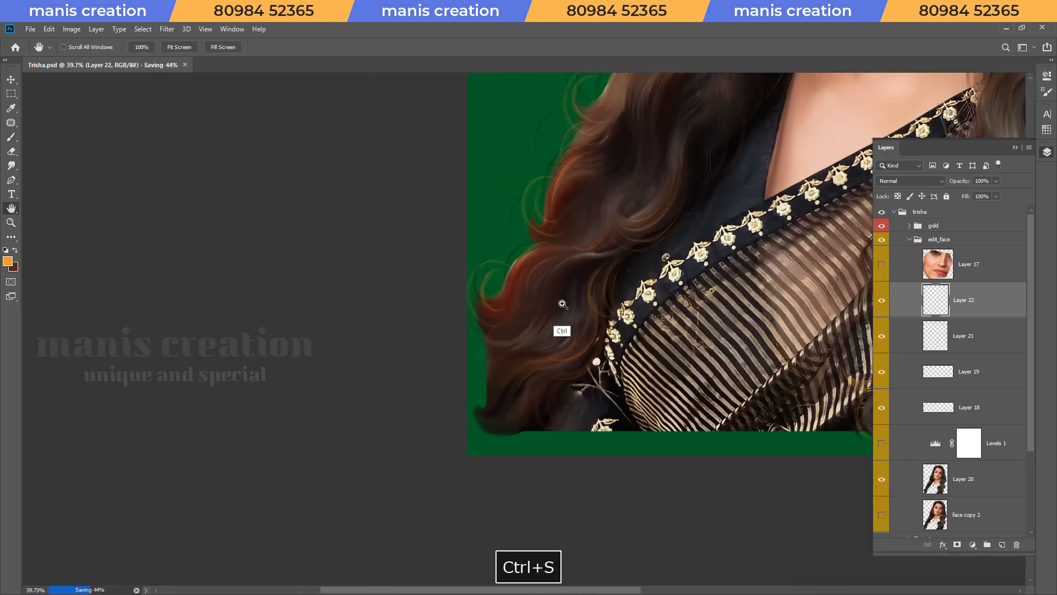
left_click_drag(587, 276, 483, 441)
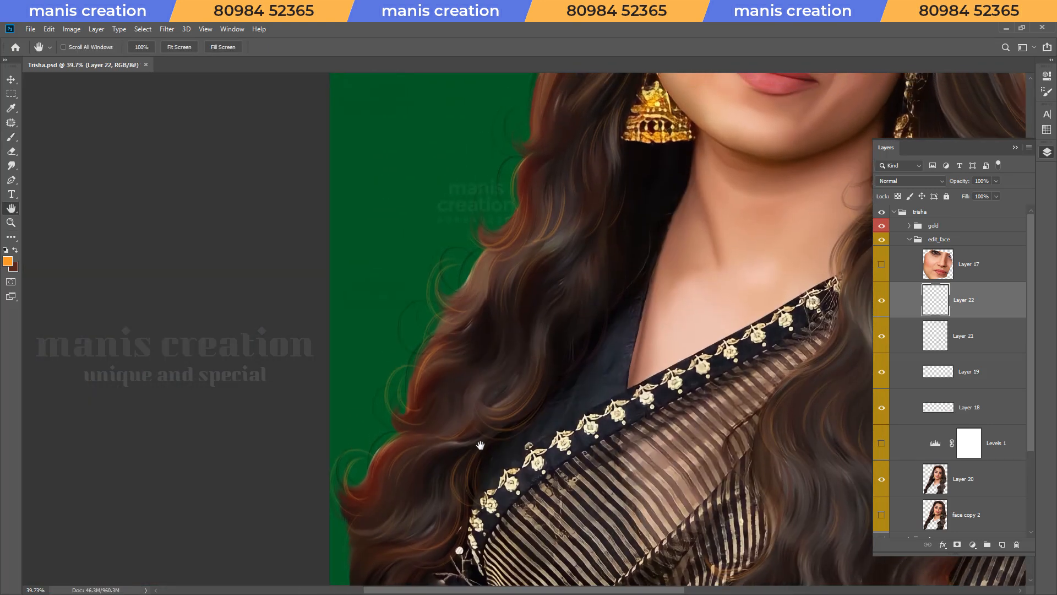
key("z")
scroll(548, 358, "up", 1)
key("b")
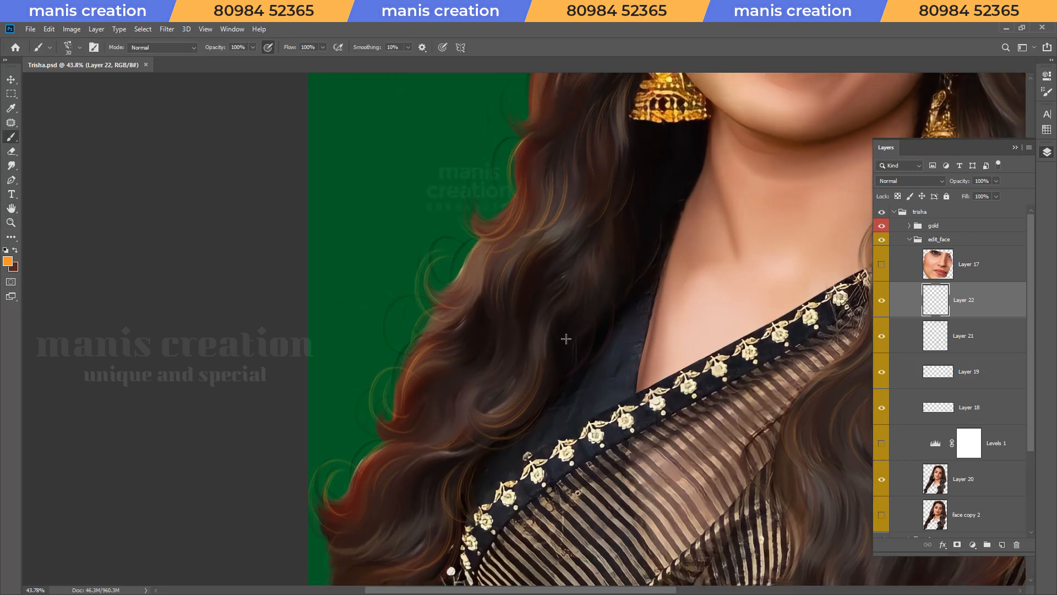
left_click_drag(597, 232, 577, 309)
Paint loose orange strands curving off the outer hair edge level with the cheek and earring.
key("ctrl+space")
left_click_drag(492, 293, 484, 302)
left_click_drag(542, 208, 562, 188)
key("space")
mouse_move(481, 226)
left_mouse_down()
mouse_move(410, 425)
mouse_move(433, 436)
mouse_move(441, 421)
left_mouse_up()
key("ctrl+space")
key("r")
left_click_drag(373, 307, 627, 339)
key("space")
left_click_drag(622, 285, 630, 269)
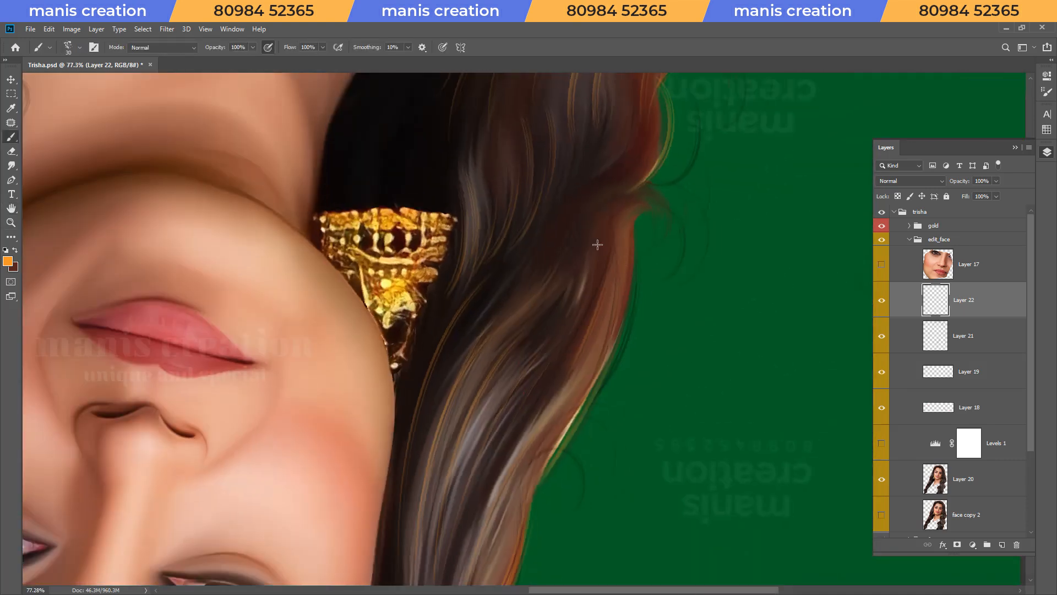
mouse_move(669, 232)
left_mouse_down()
mouse_move(677, 251)
mouse_move(603, 370)
left_mouse_up()
left_click_drag(622, 226, 554, 405)
key("r")
key("Escape")
Paint fine orange strands fanning out from the parting through the crown toward the forehead hairline.
key("ctrl+space")
left_click_drag(562, 235, 524, 264)
key("space")
left_click_drag(626, 146, 485, 387)
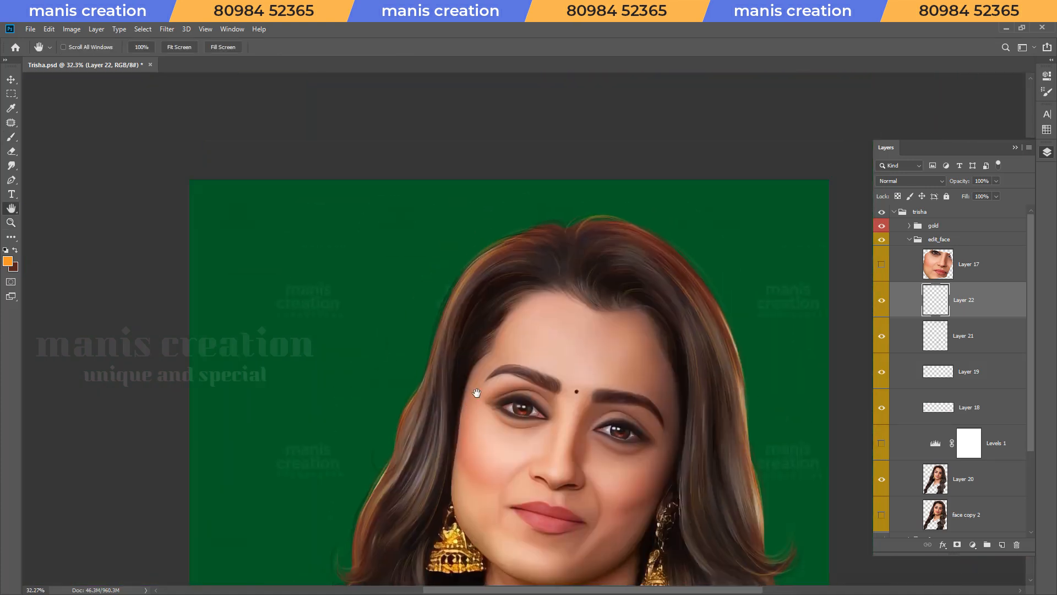
key("ctrl+space")
left_click_drag(463, 334, 484, 332)
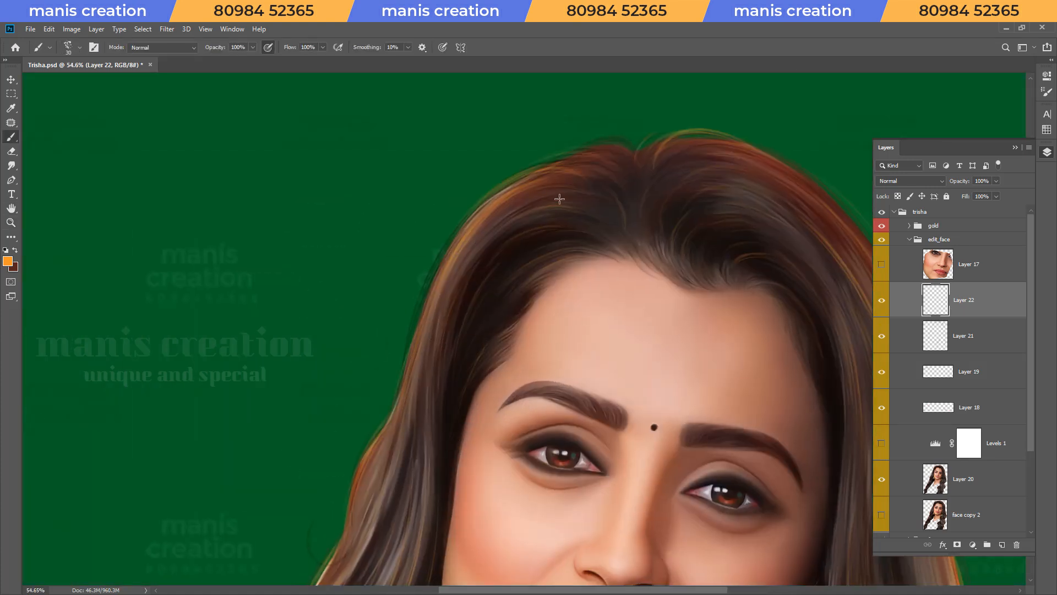
key("r")
left_click_drag(584, 250, 461, 298)
key("ctrl+space")
left_click_drag(414, 275, 427, 306)
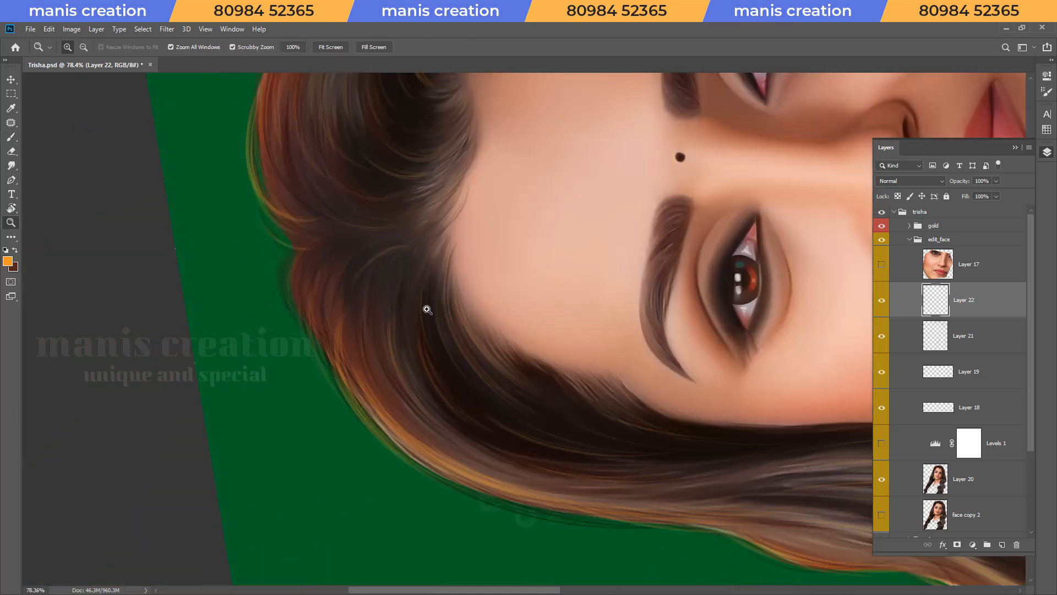
key("r")
left_click_drag(380, 360, 356, 250)
left_click_drag(414, 367, 473, 216)
left_click_drag(394, 322, 496, 214)
left_click_drag(380, 303, 483, 193)
left_click_drag(366, 164, 423, 148)
mouse_move(468, 391)
left_mouse_down()
mouse_move(472, 230)
mouse_move(439, 302)
mouse_move(452, 332)
left_mouse_up()
Set the blend mode of Layer 22 to Color Dodge and save the document.
key("Escape")
key("ctrl+space")
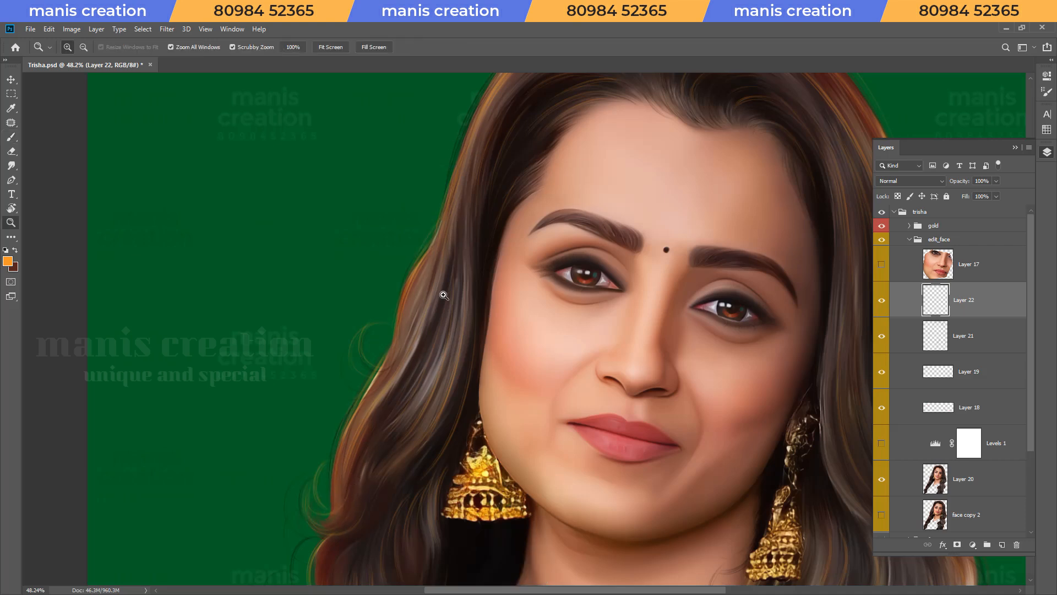
left_click_drag(435, 290, 315, 263)
key("ctrl+s")
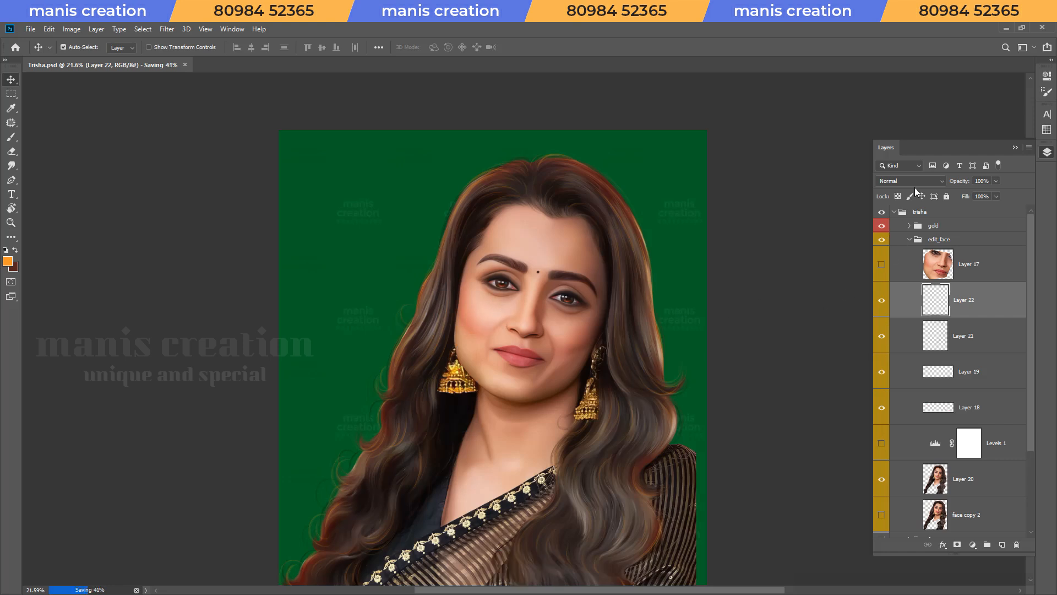
left_click(912, 183)
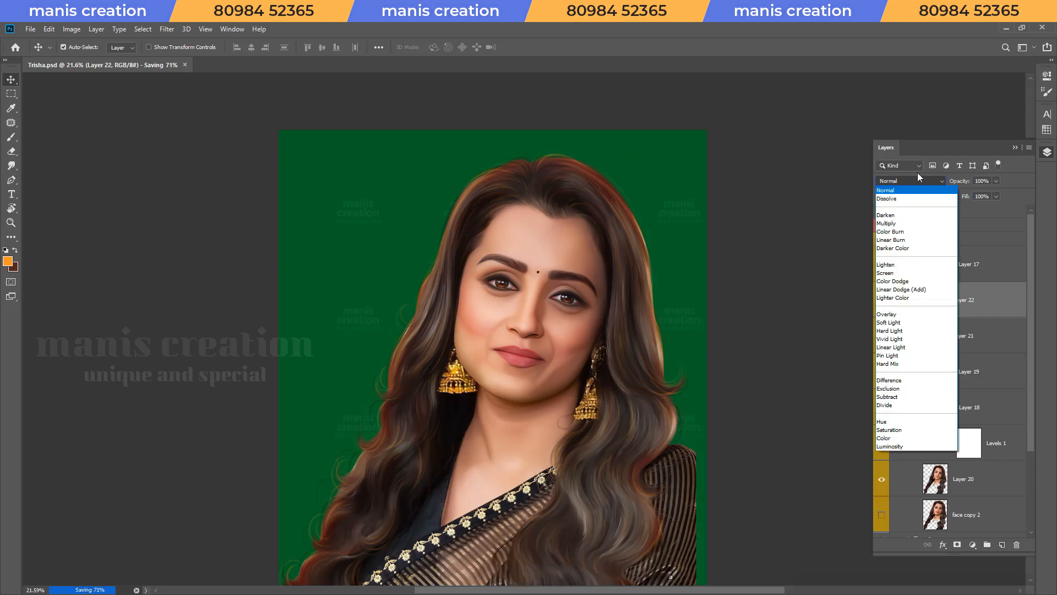
left_click(901, 282)
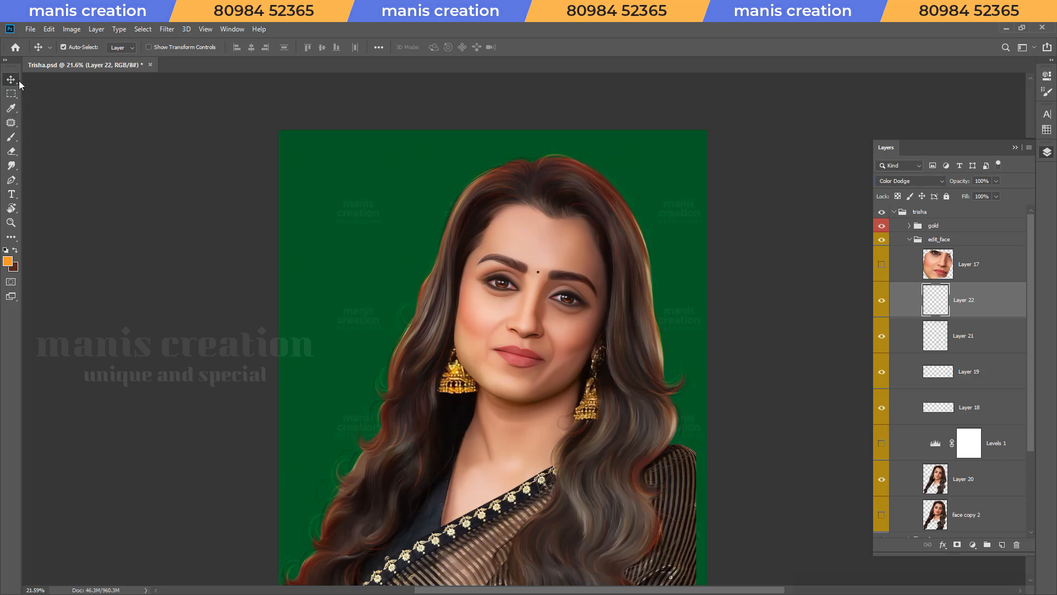
key("ctrl+s")
Try the Screen blend mode on Layer 22, restore Color Dodge and save.
left_click(905, 180)
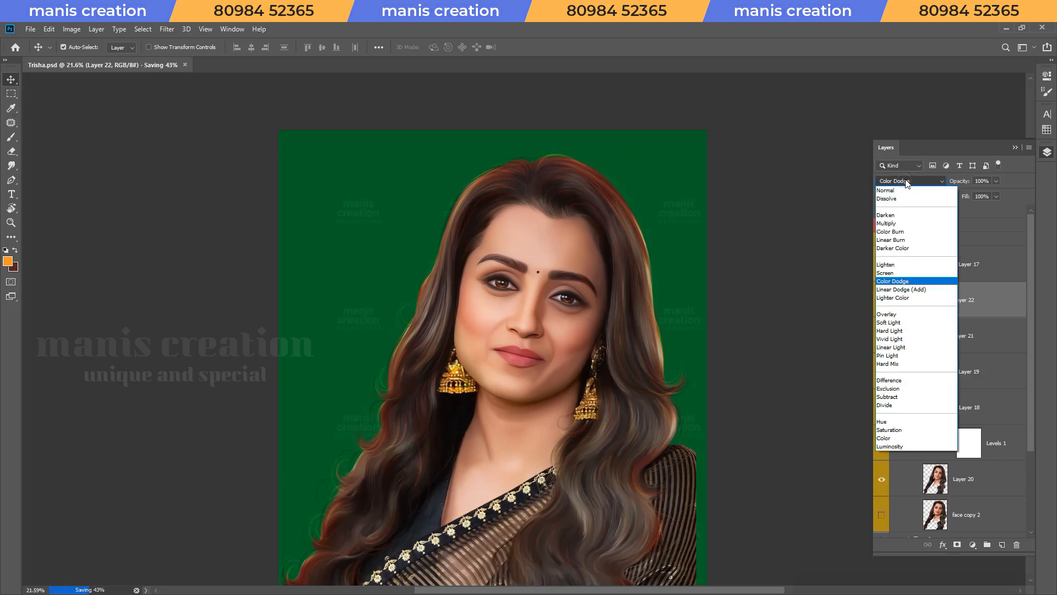
left_click(906, 180)
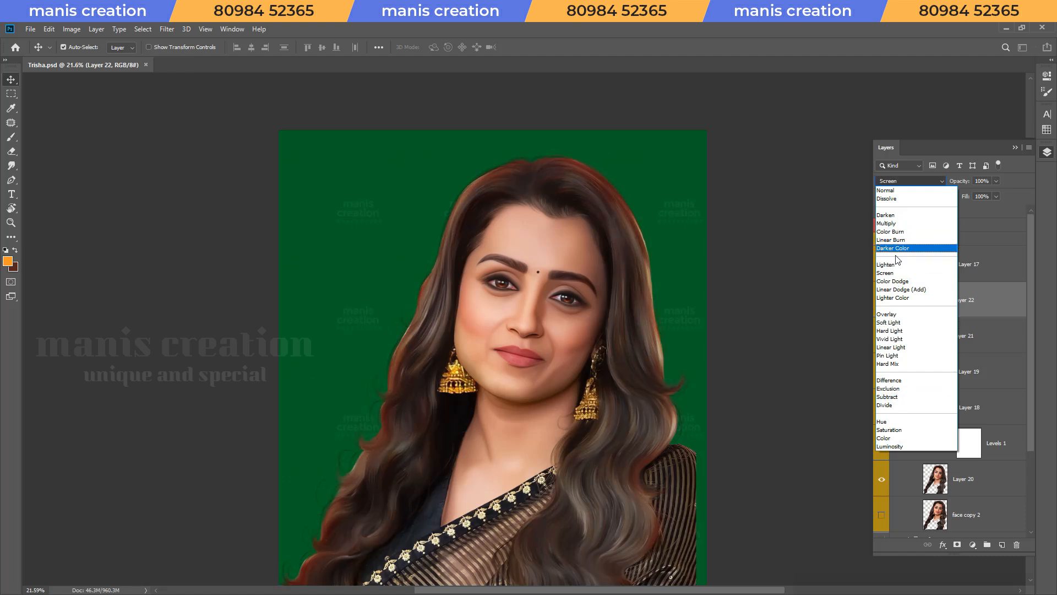
left_click(903, 282)
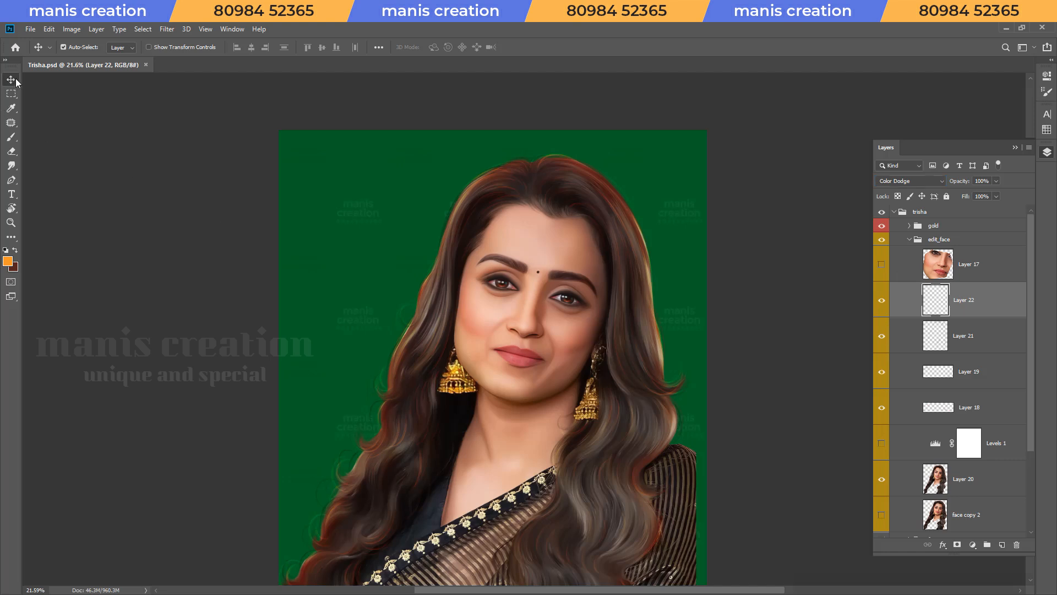
key("ctrl+s")
Create a new layer above Layer 22 and choose a soft round brush with white as the foreground colour.
key("ctrl+shift+n")
key("Return")
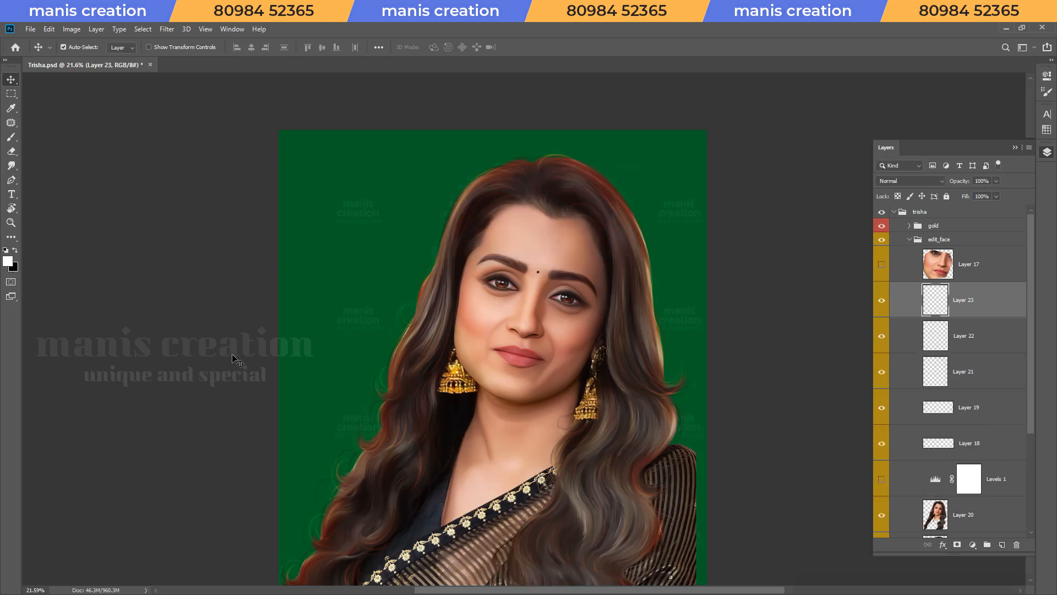
key("b")
right_click(486, 267)
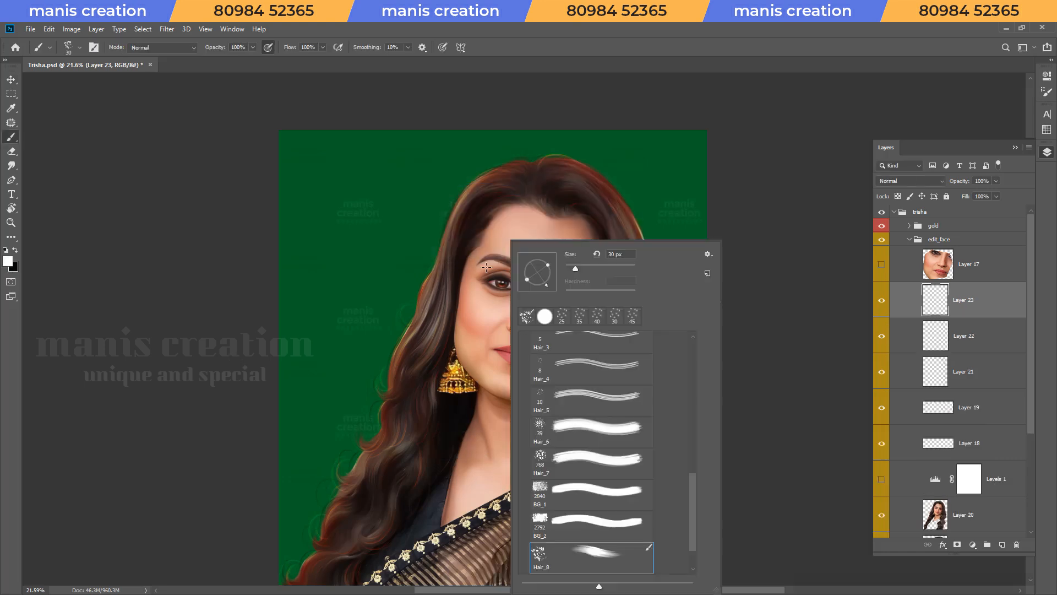
left_click_drag(689, 489, 692, 388)
double_click(597, 407)
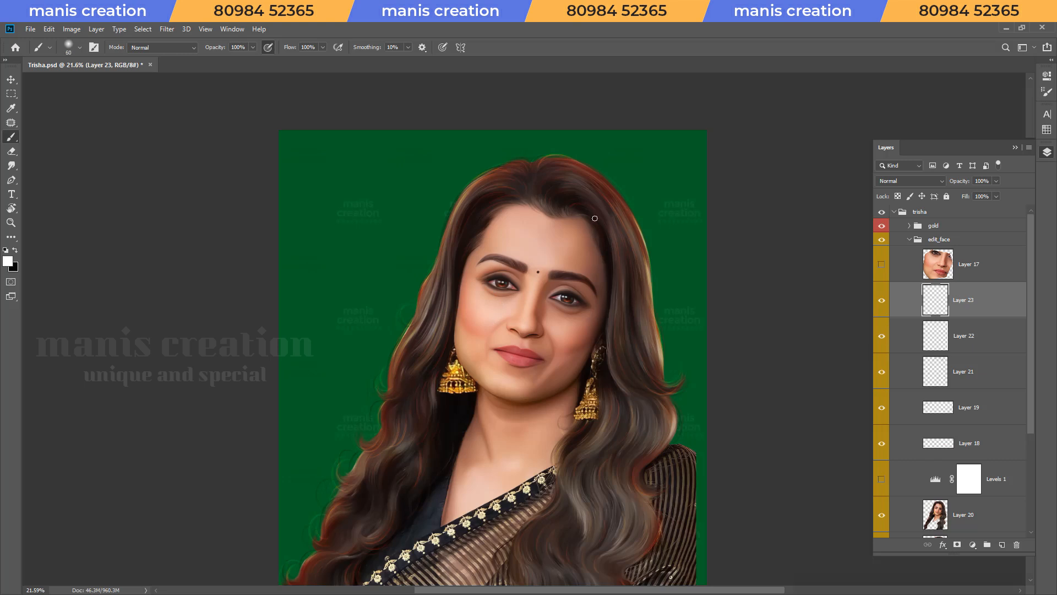
left_click_drag(569, 174, 566, 206)
left_click_drag(505, 175, 500, 203)
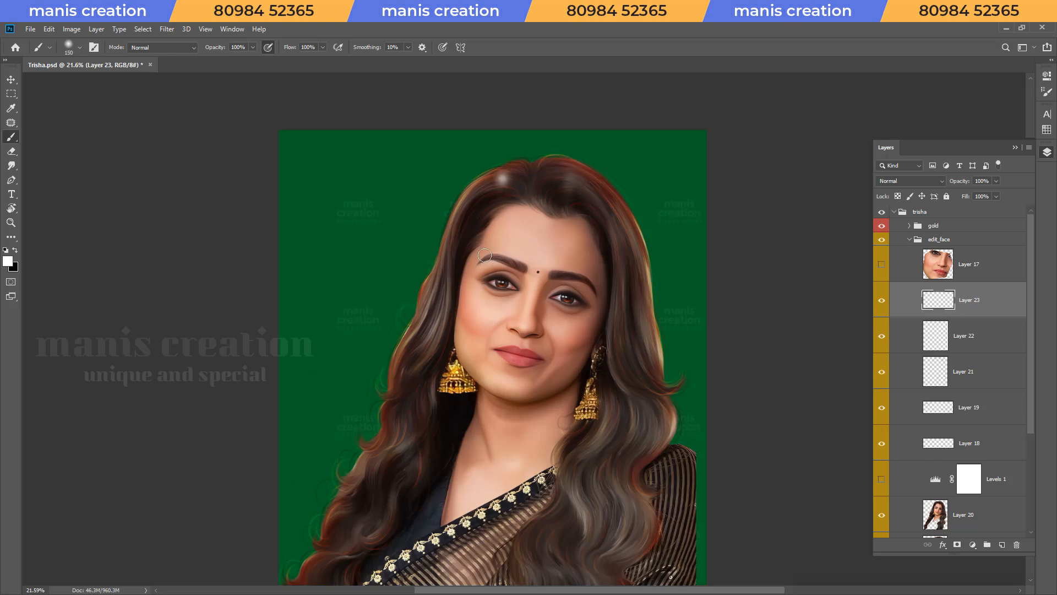
key("ctrl+z")
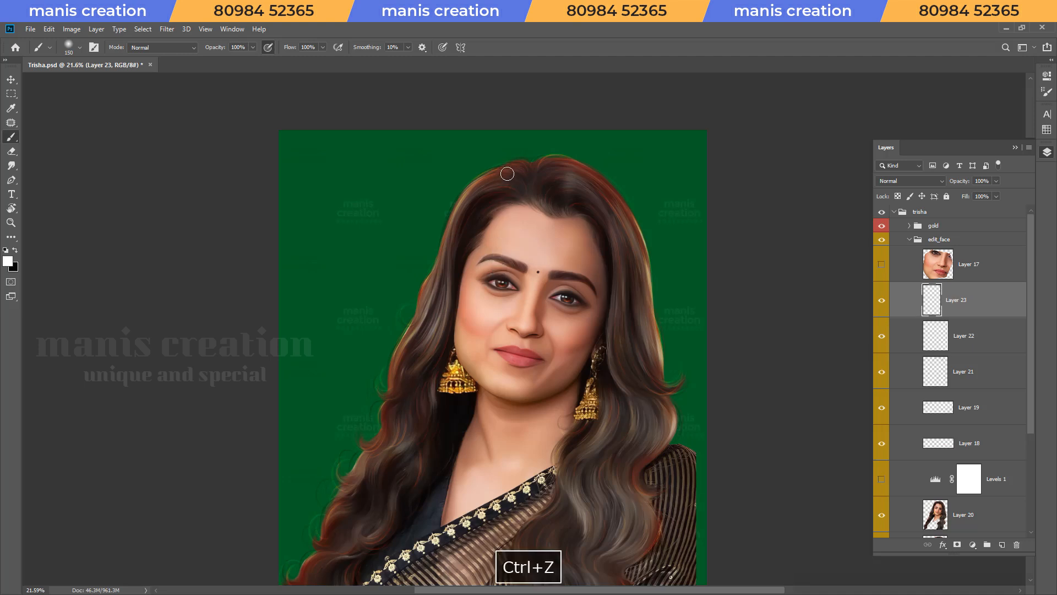
key("ctrl+z")
Paint soft white highlights down the wavy hair lengths on both sides of the portrait, enlarging the brush to about 200 px.
left_click_drag(433, 289, 440, 292)
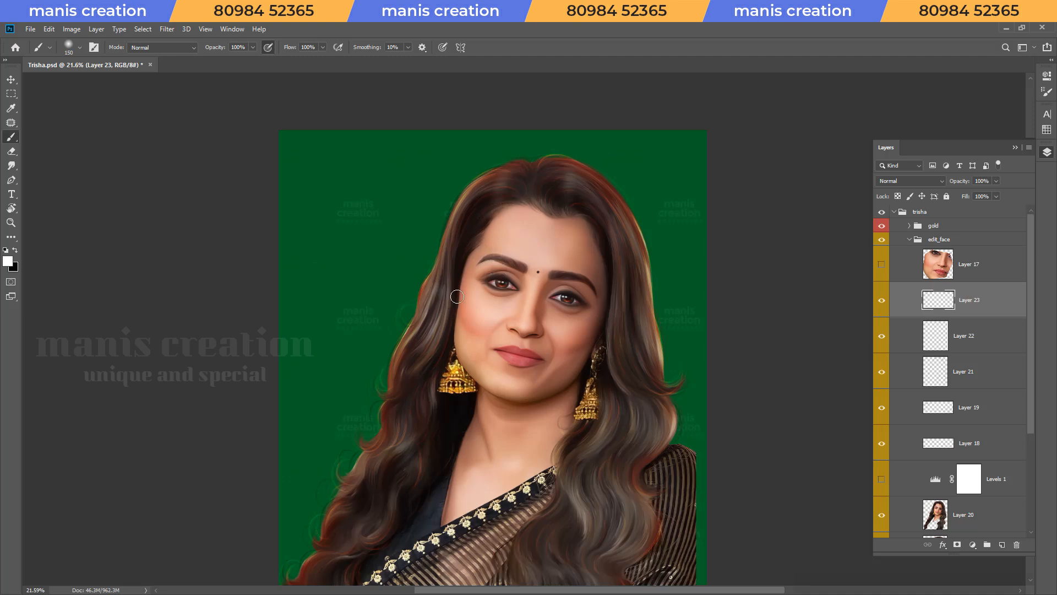
left_click_drag(410, 361, 423, 366)
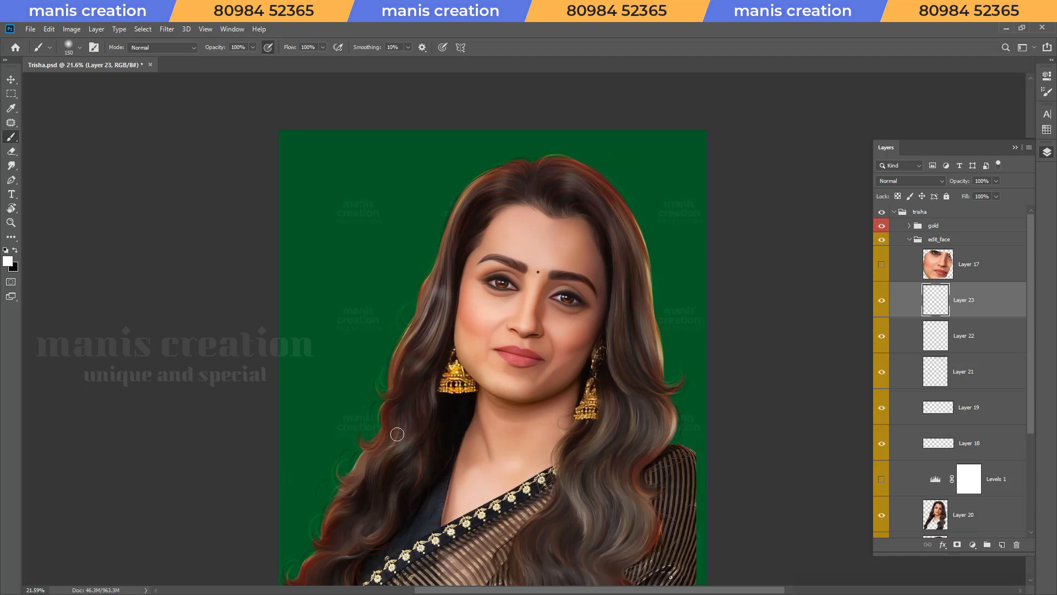
left_click_drag(397, 435, 422, 445)
left_click_drag(386, 523, 438, 355)
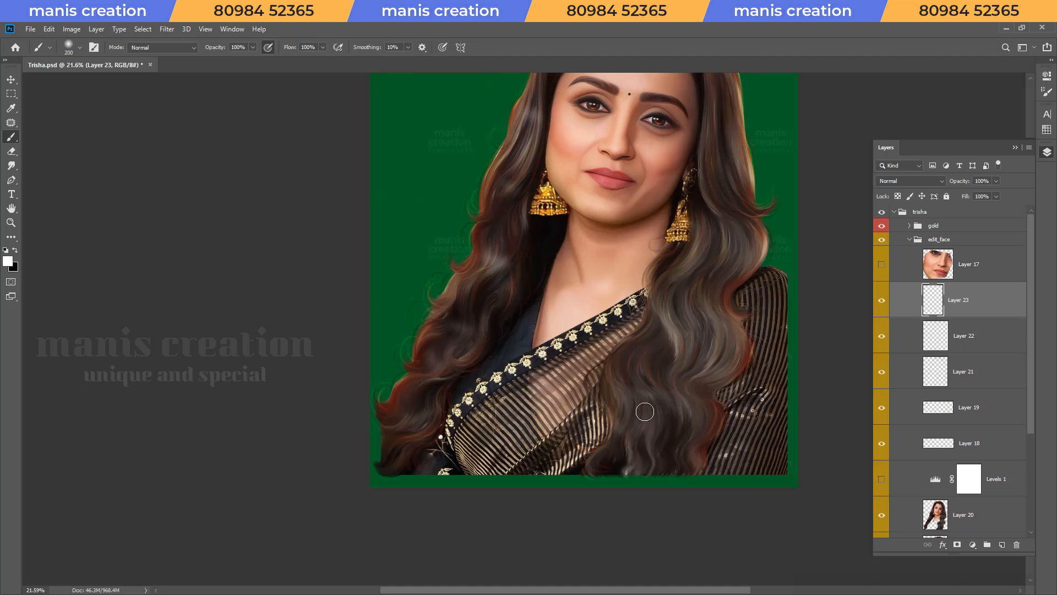
key("bracketright")
key("bracketright")
key("bracketright")
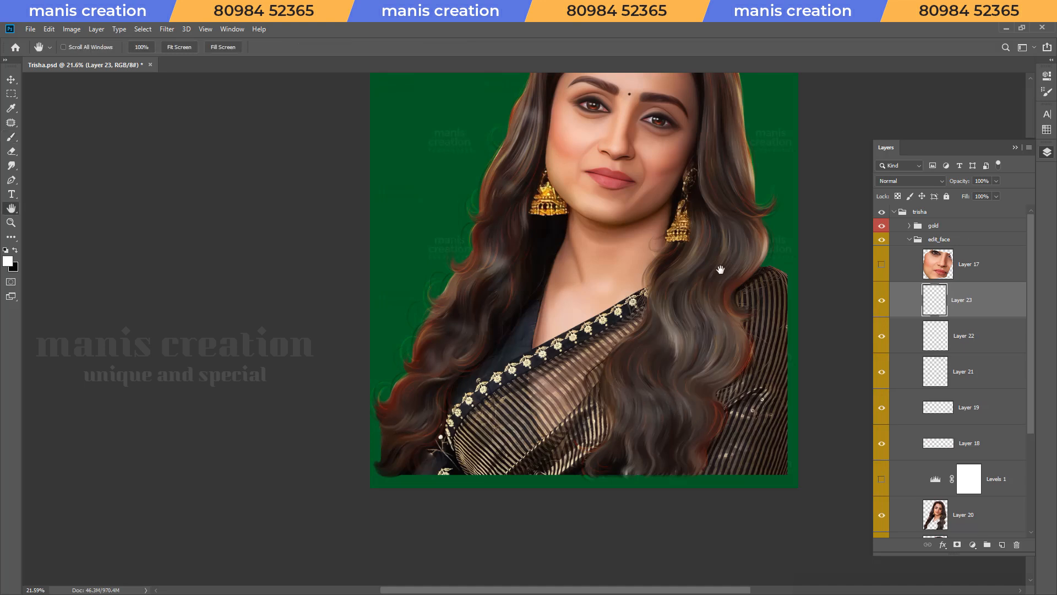
left_click_drag(720, 272, 632, 389)
key("bracketleft")
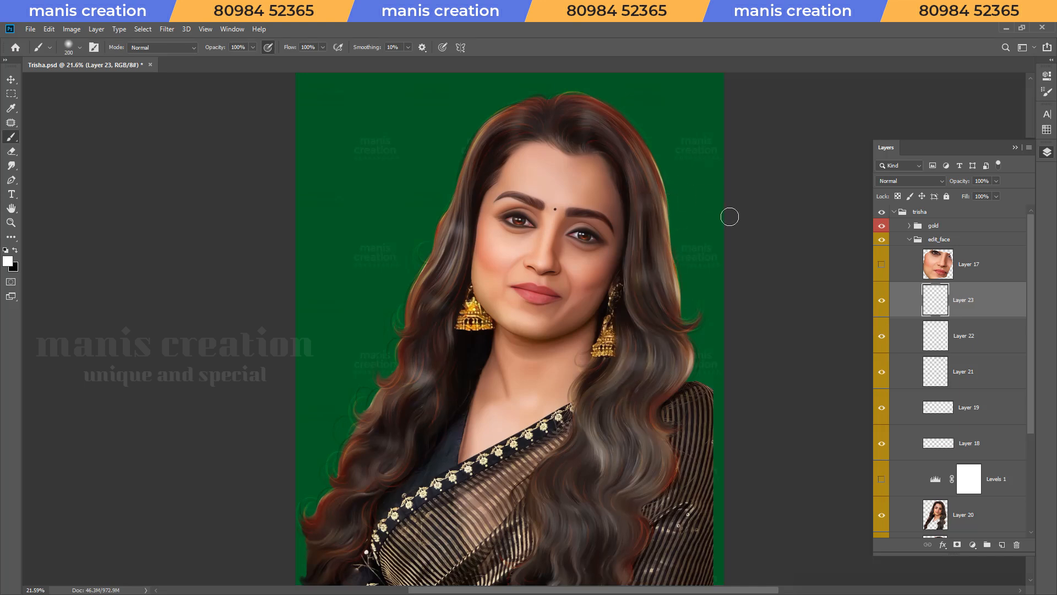
Set the blend mode of Layer 23 to Color Dodge and save the document.
left_click(909, 181)
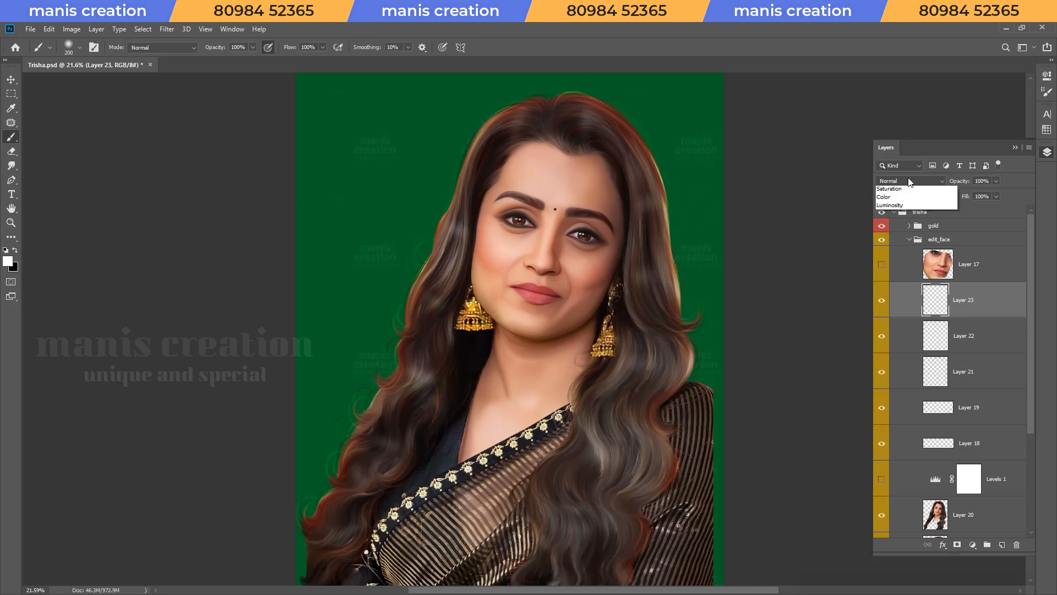
left_click(902, 285)
left_click(11, 79)
key("ctrl+s")
key("ctrl+0")
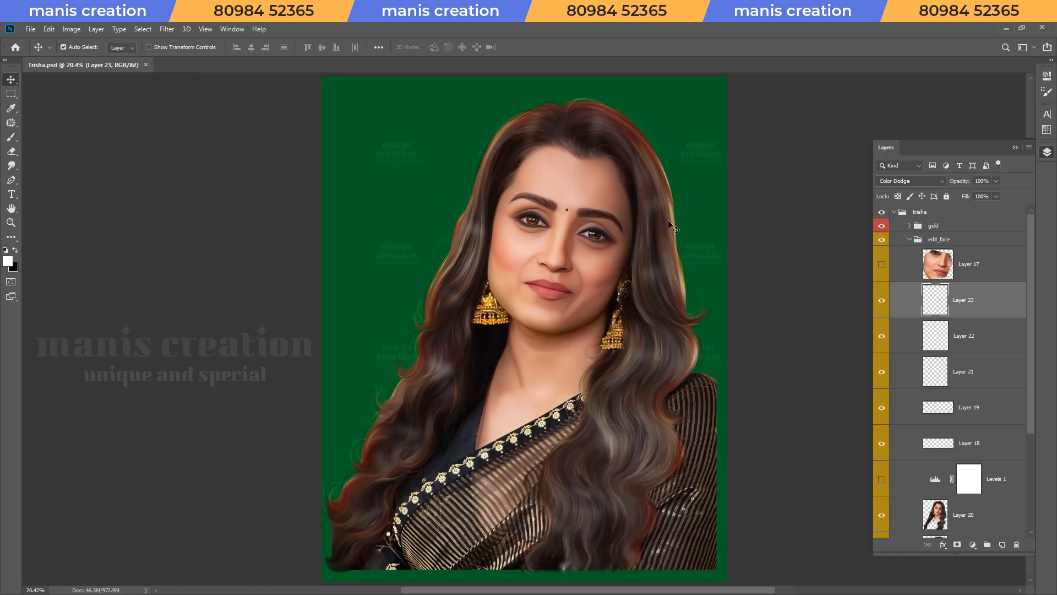
key("ctrl+s")
Collapse the edit_face and trisha groups and save the document.
left_click(910, 239)
left_click(894, 211)
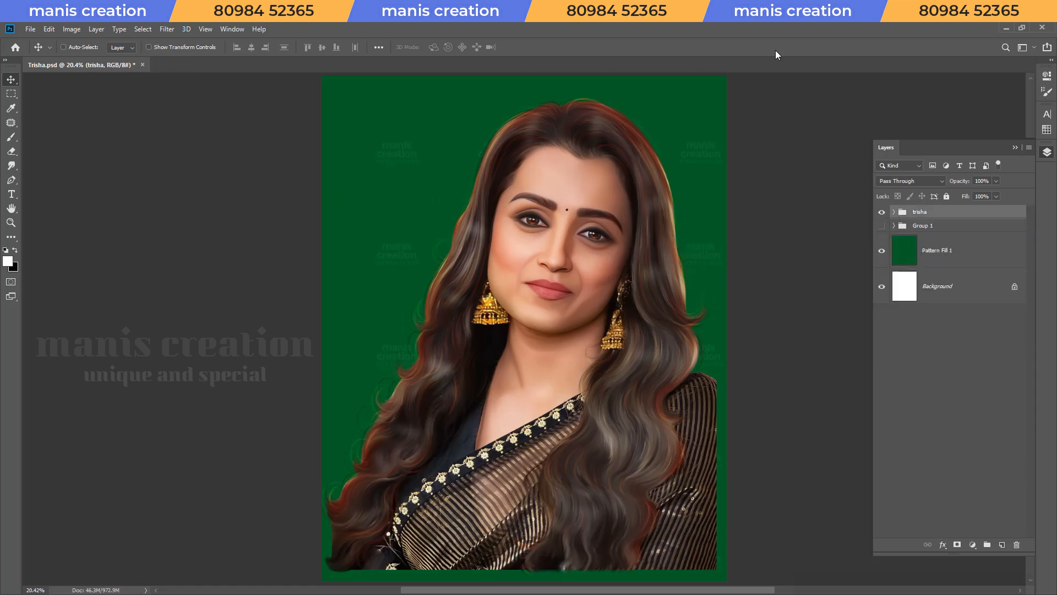
key("ctrl+s")
Expand the trisha group, hide the green Pattern Fill 1 layer and save the document.
left_click(894, 212)
left_click(935, 256)
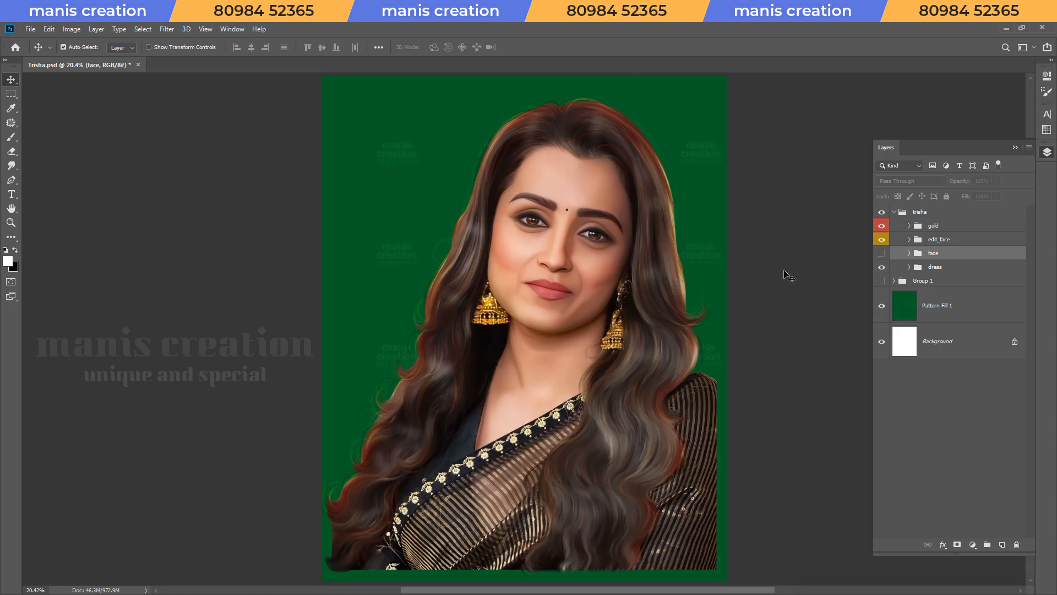
left_click(882, 305)
key("ctrl+s")
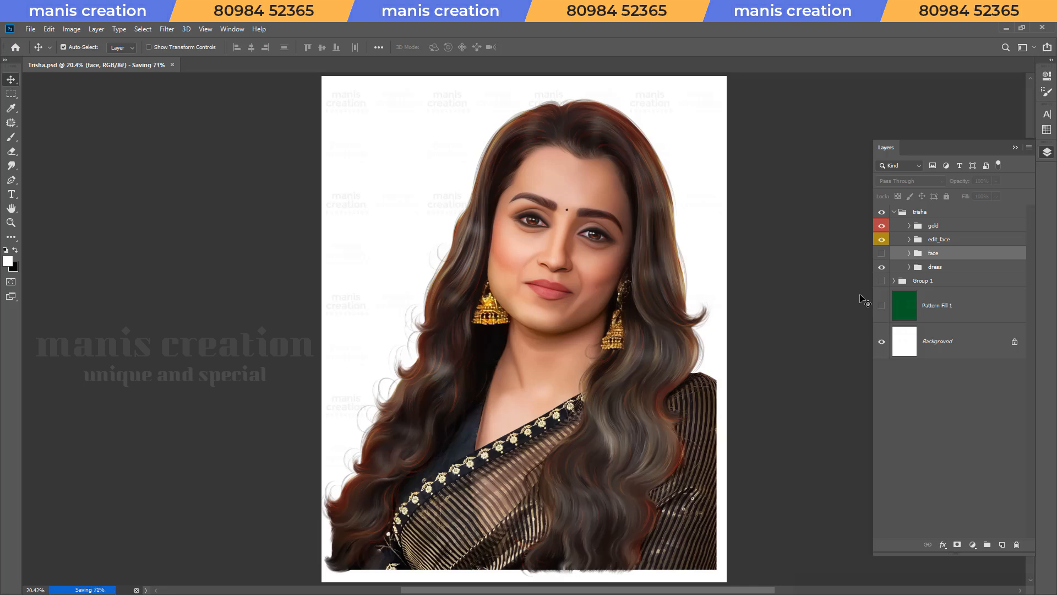
key("ctrl+s")
Examine the portrait up close and as a whole against the white background, saving the document.
key("z")
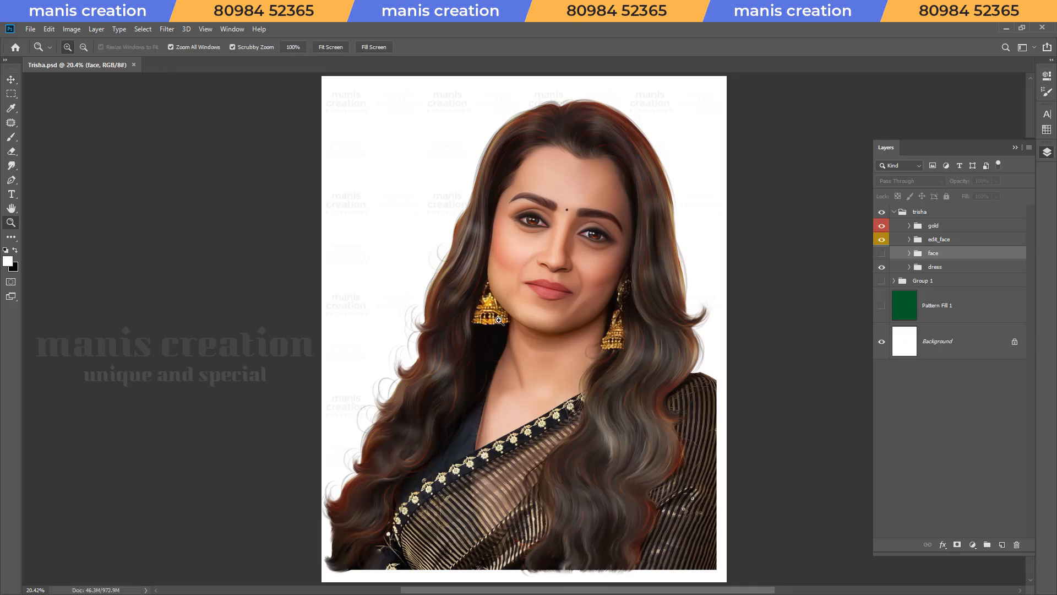
left_click(528, 295)
key("ctrl+s")
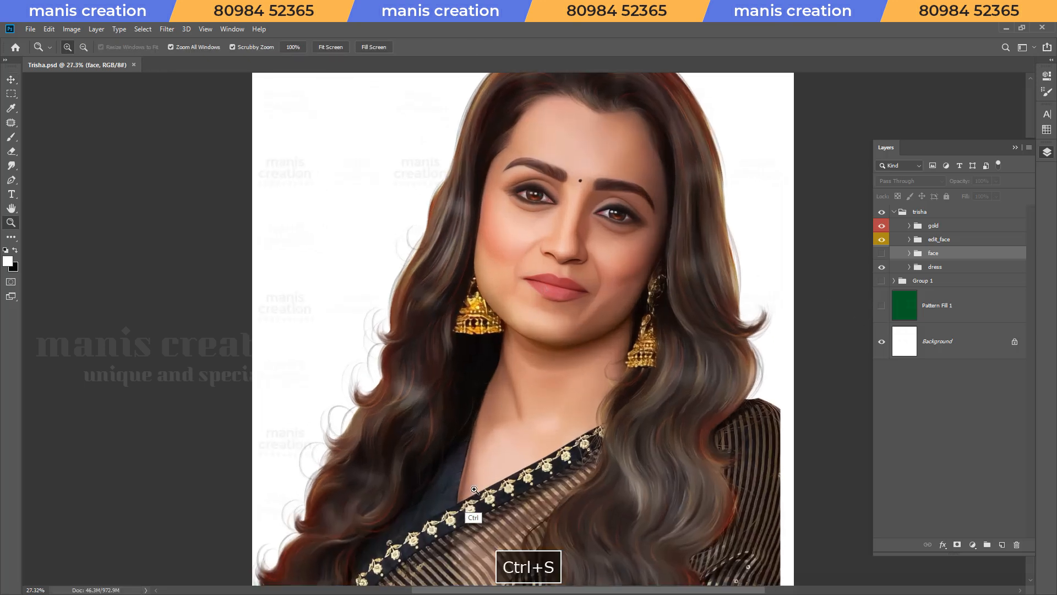
key("v")
key("ctrl+0")
key("ctrl+s")
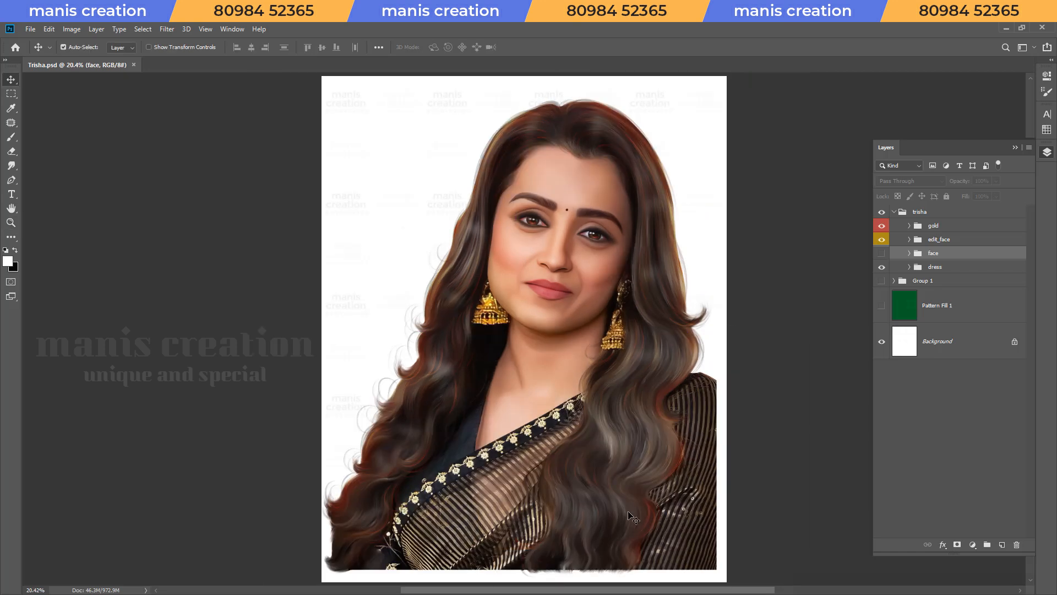
key("ctrl+s")
key("ctrl+s")
Select the saree layer Layer 4 copy and locate the Oil Paint filter among the Stylize filters.
left_click(483, 499)
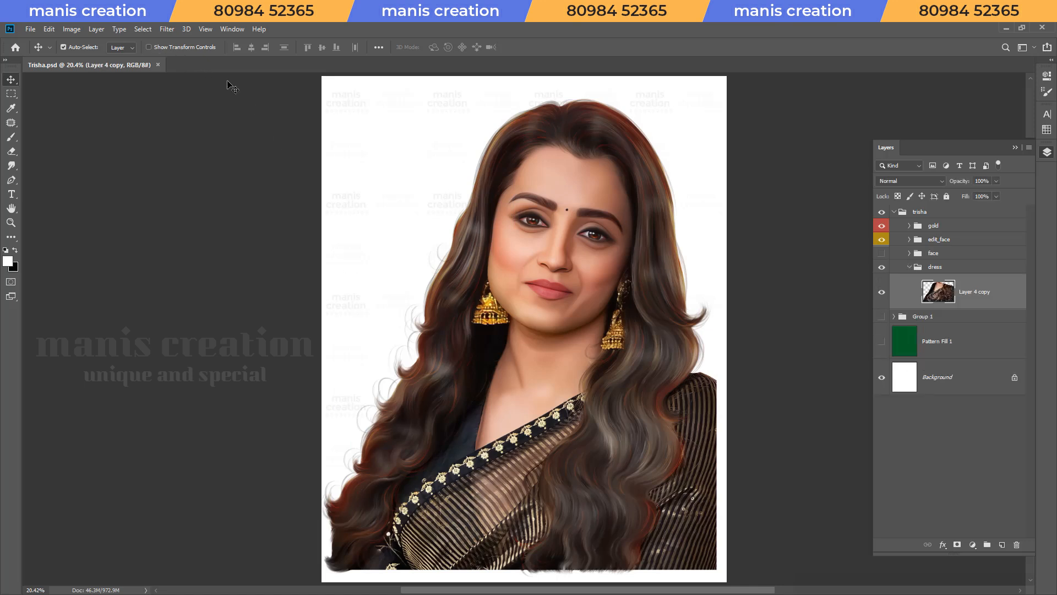
left_click(167, 31)
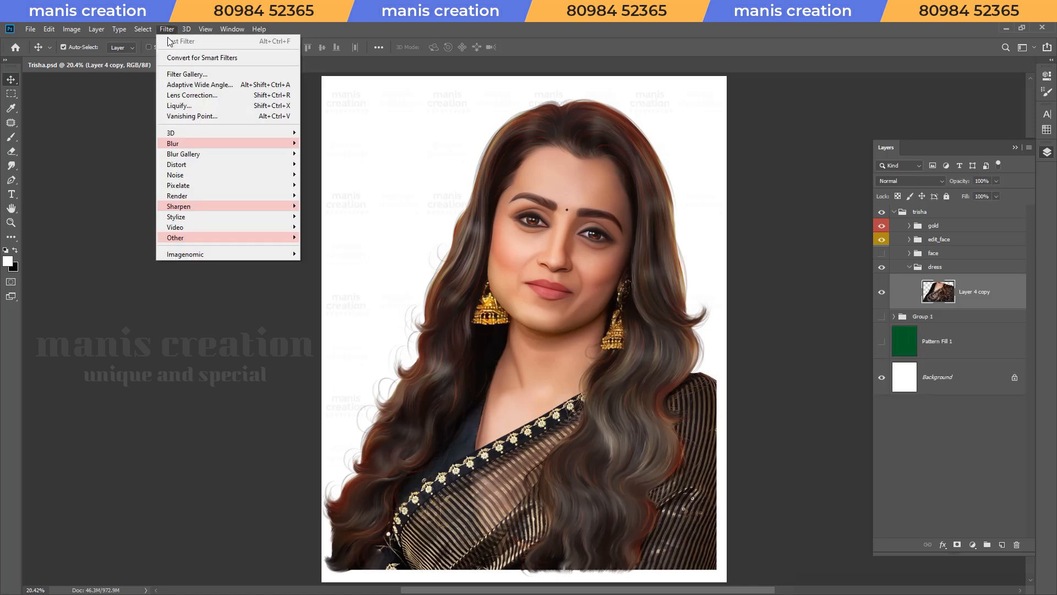
mouse_move(192, 220)
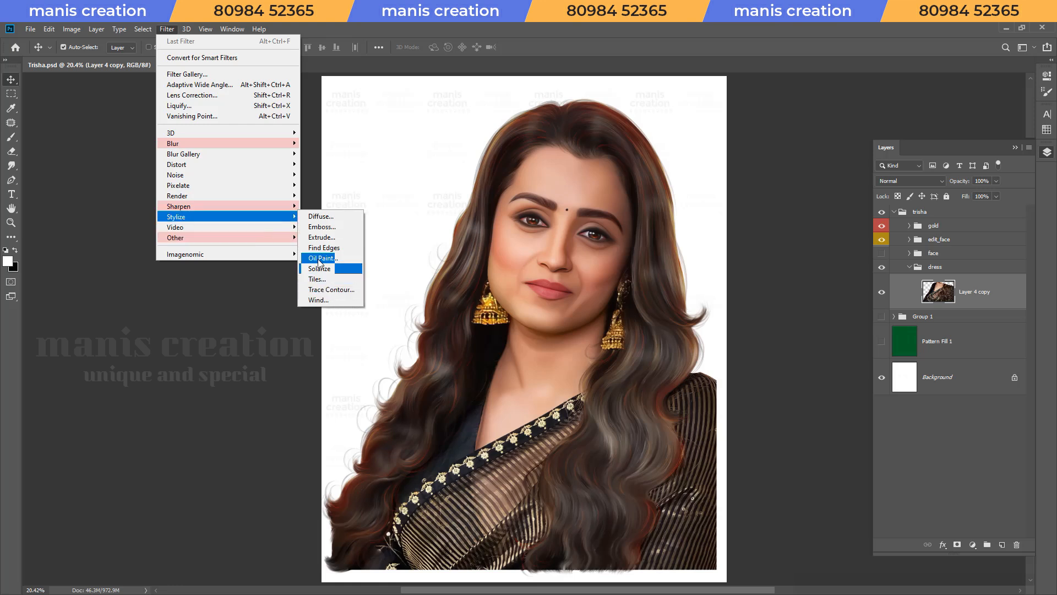
left_click(11, 80)
key("ctrl+s")
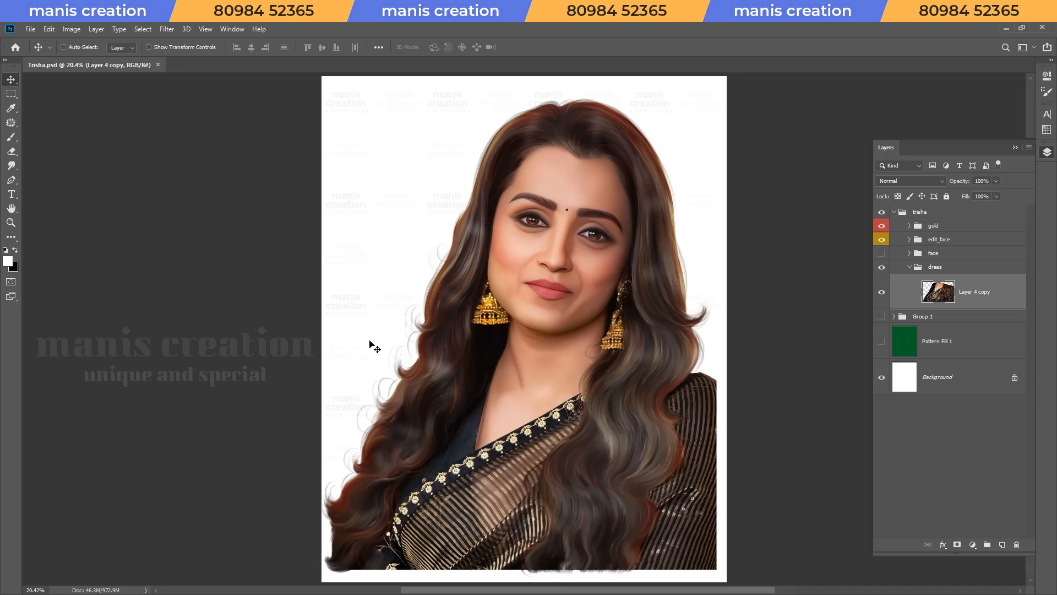
key("ctrl+s")
left_click(165, 30)
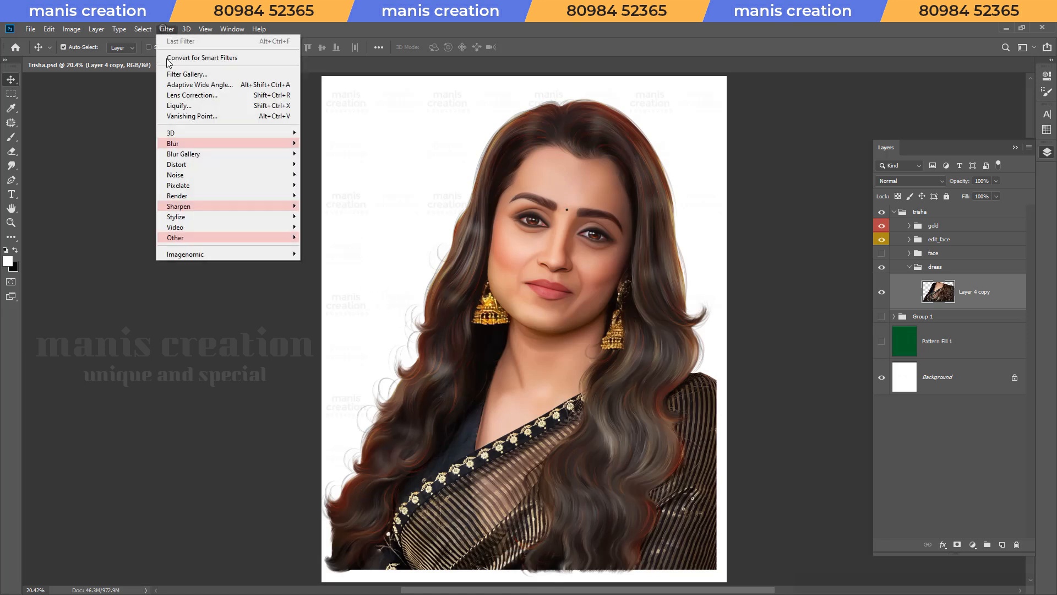
mouse_move(214, 217)
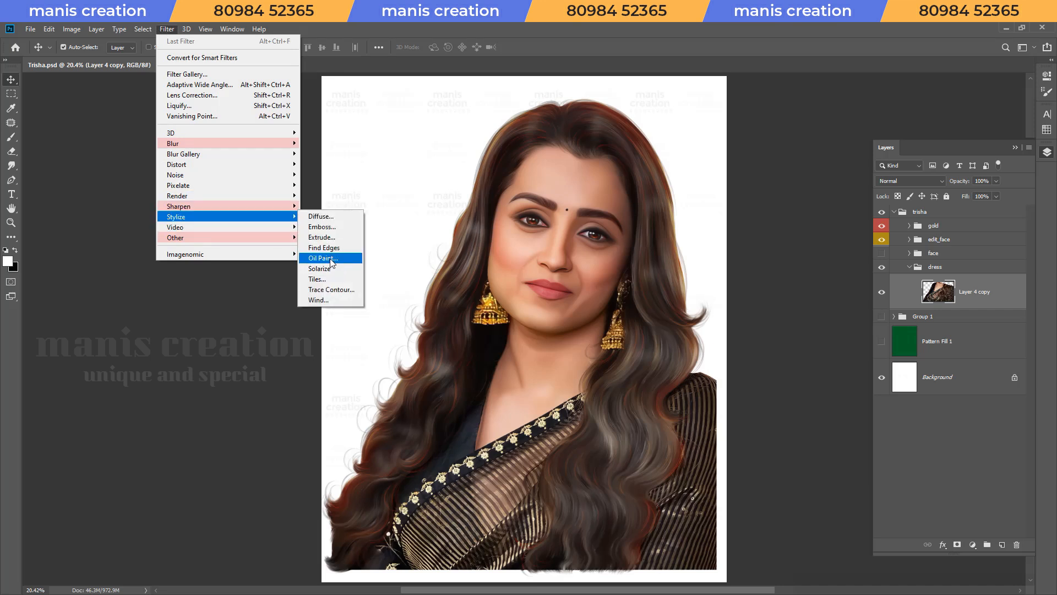
left_click(43, 99)
Save Trisha.psd and close it.
key("ctrl+s")
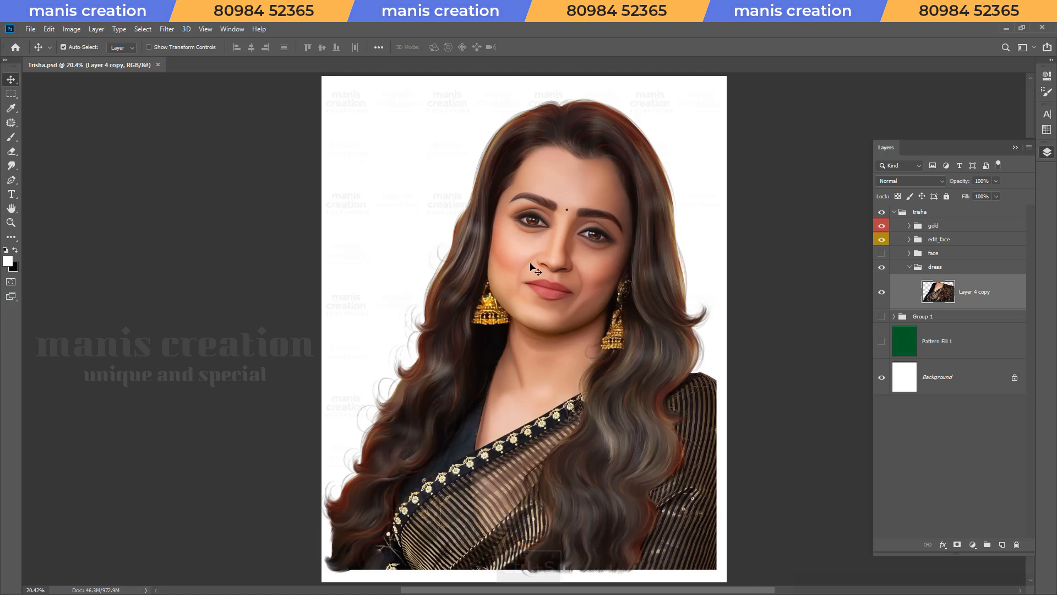
key("ctrl+s")
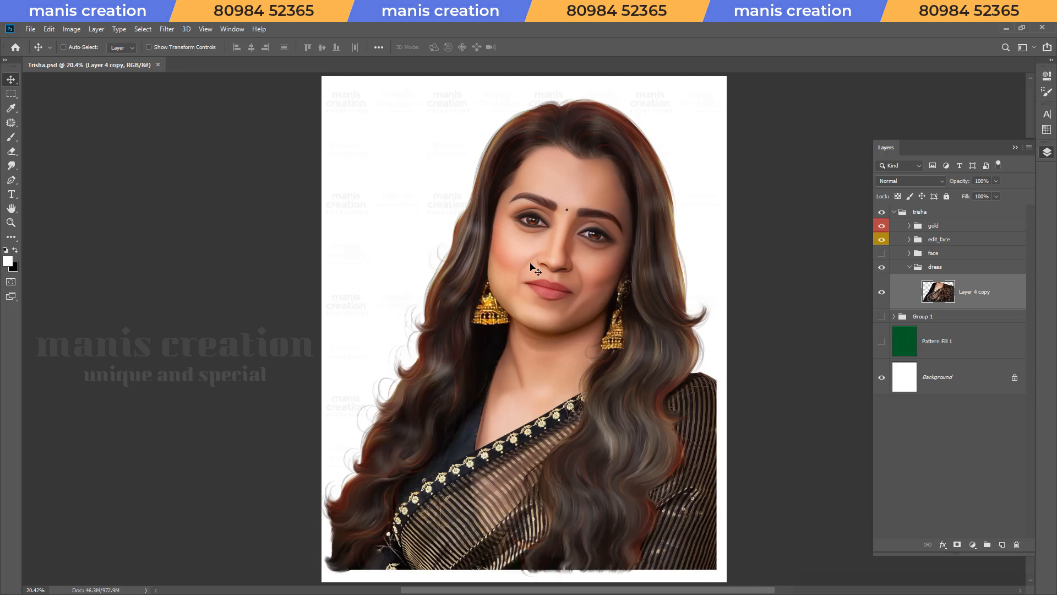
key("ctrl+s")
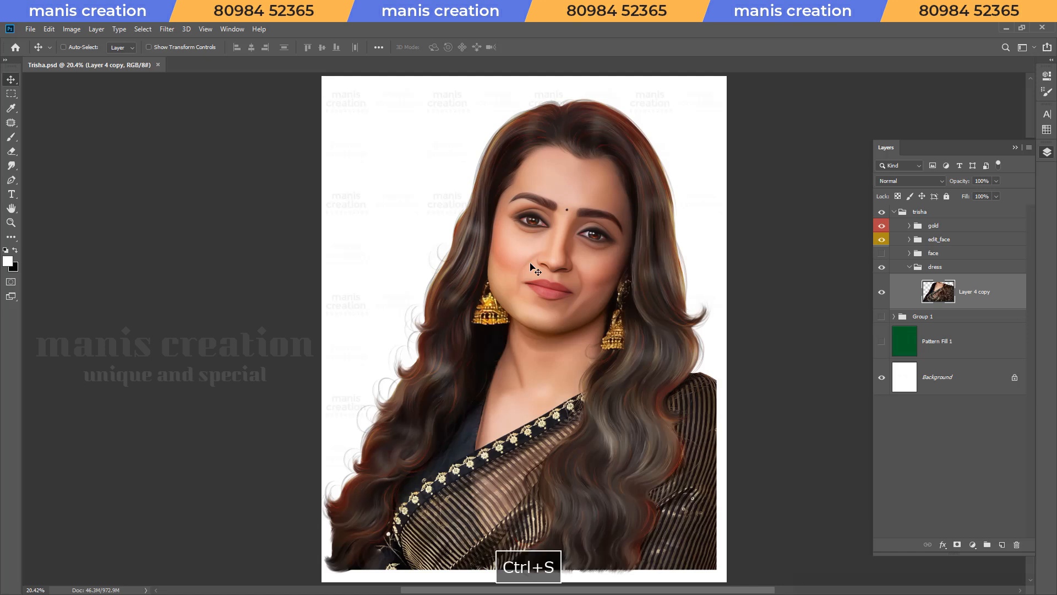
key("ctrl+w")
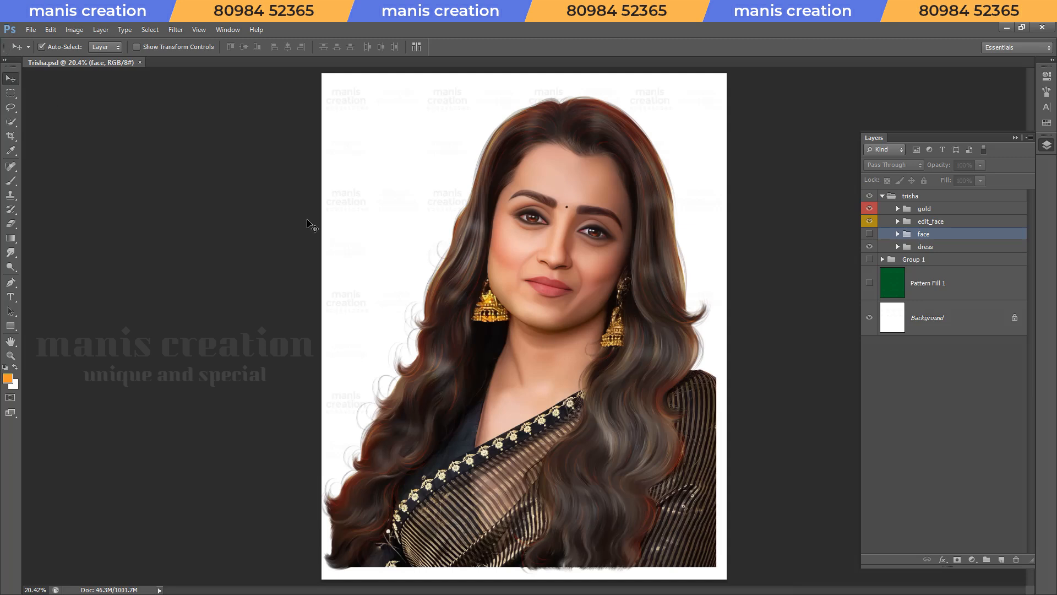
With Trisha.psd open in the older Photoshop version, select the saree layer Layer 4 copy and open the Oil Paint filter.
scroll(484, 488, "up", 3)
left_click(484, 487)
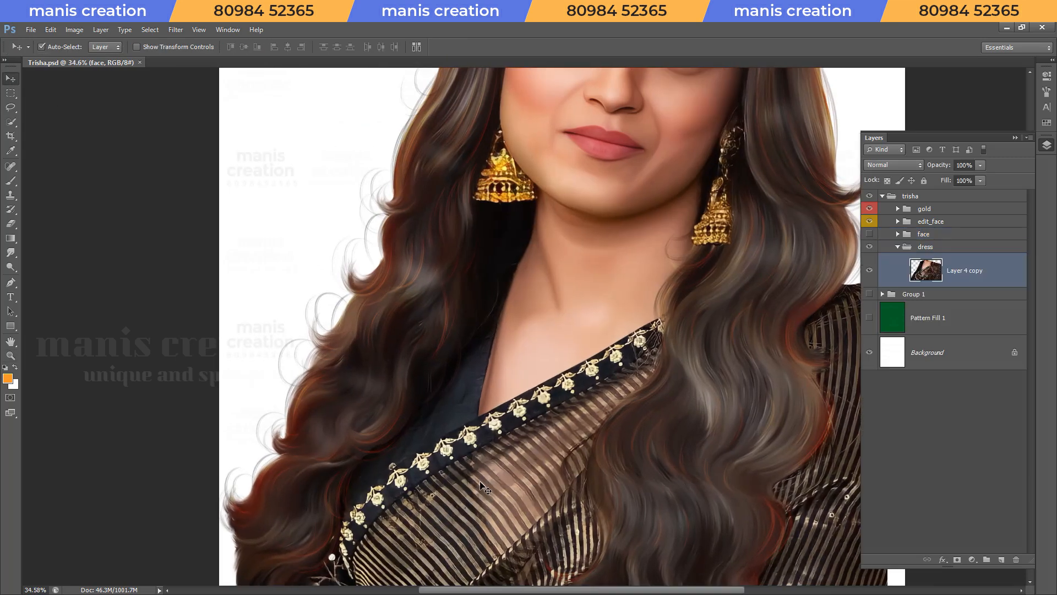
left_click(176, 29)
mouse_move(199, 32)
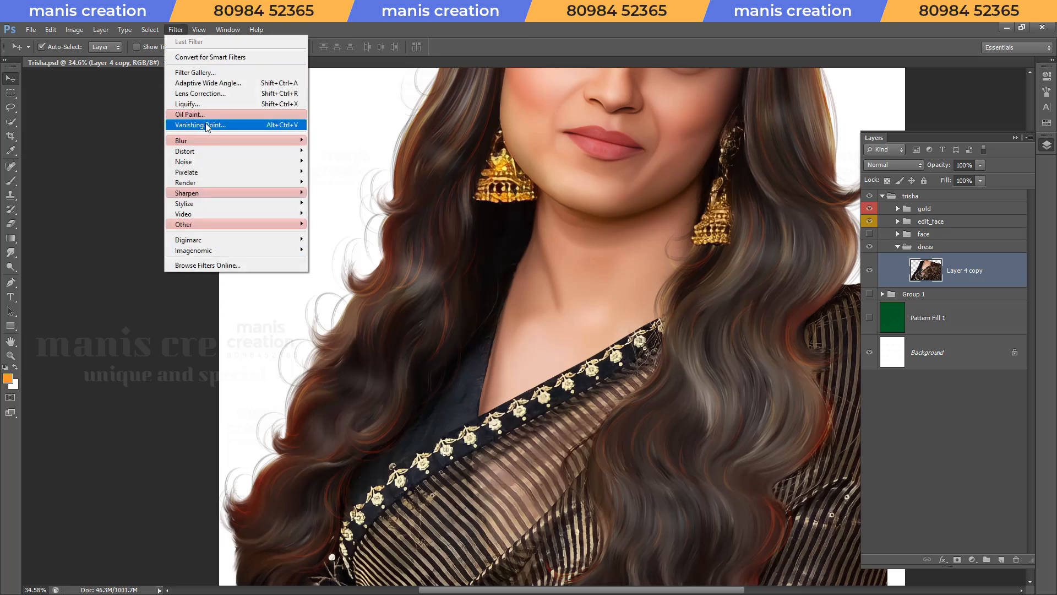
left_click(204, 115)
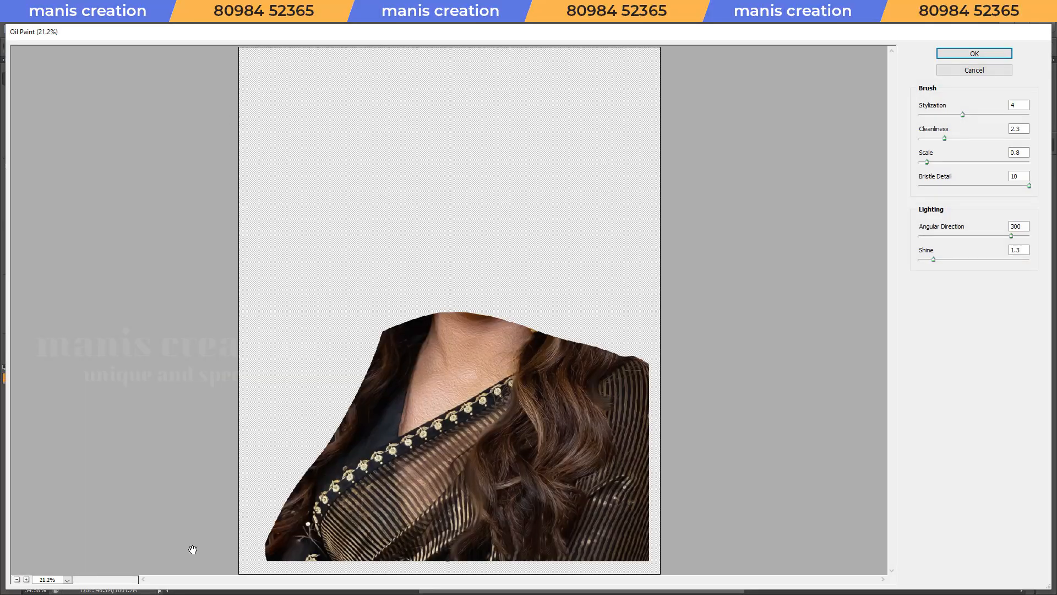
Apply Oil Paint to the saree layer with Stylization 5.1, Cleanliness 3.8 and Shine 0, and save the document.
left_click(26, 579)
left_click(26, 580)
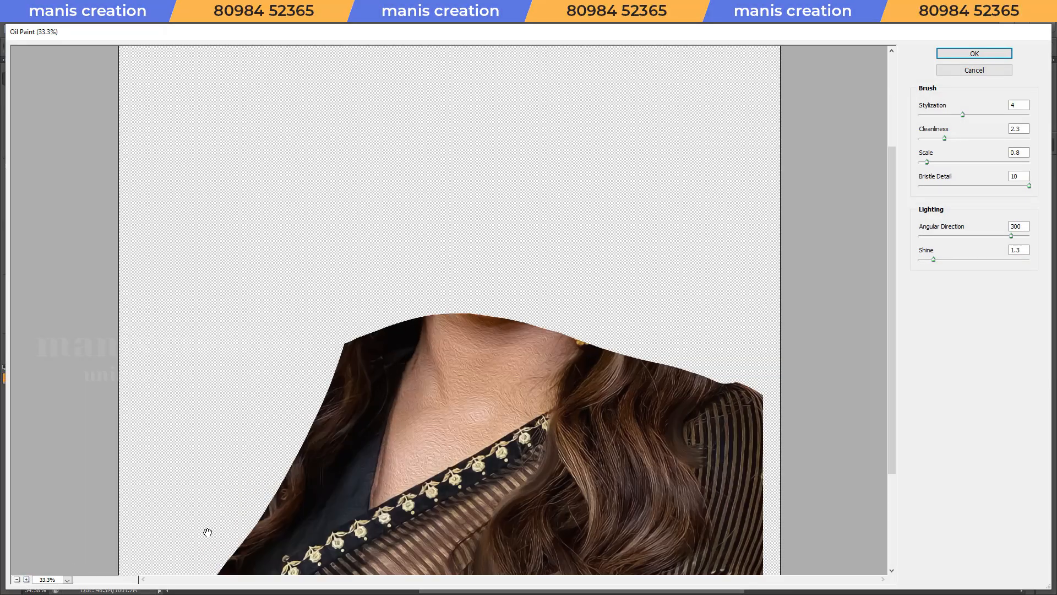
scroll(517, 266, "down", 3)
left_click_drag(934, 259, 906, 260)
left_click_drag(963, 114, 952, 147)
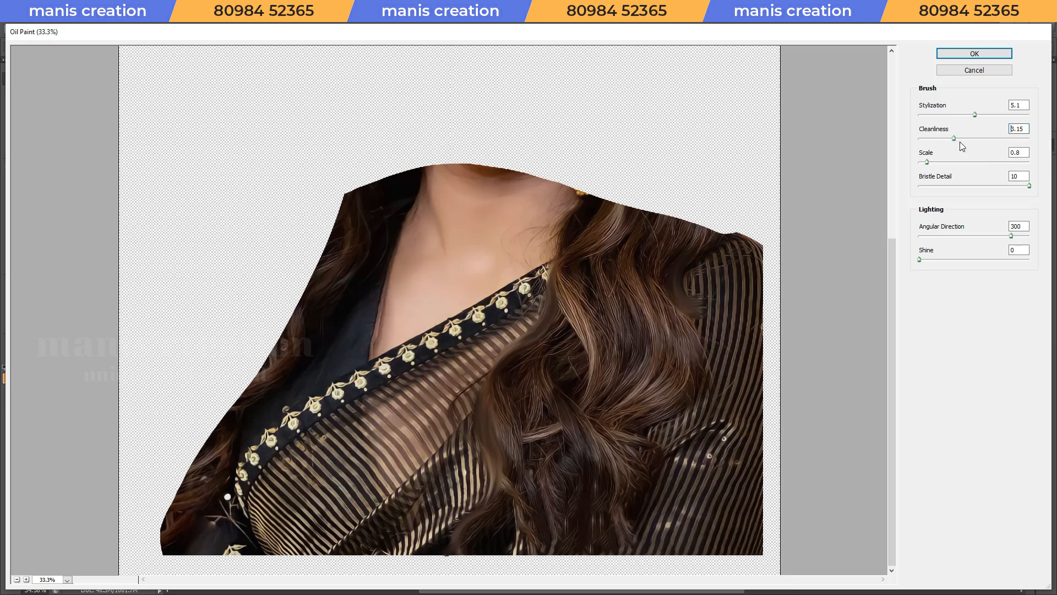
left_click_drag(958, 138, 960, 139)
left_click(978, 55)
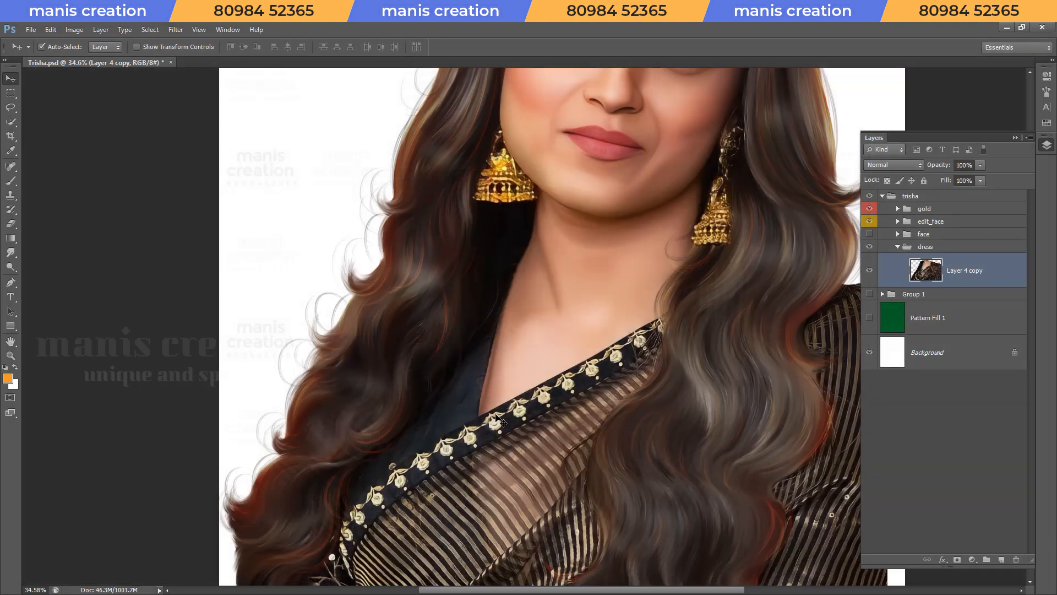
key("ctrl+s")
Apply the Oil Paint filter to the gold earrings on Layer 6 with reduced Scale and Cleanliness, and save the document.
key("ctrl+space")
left_click_drag(501, 149, 533, 158)
left_click(505, 185)
left_click(176, 29)
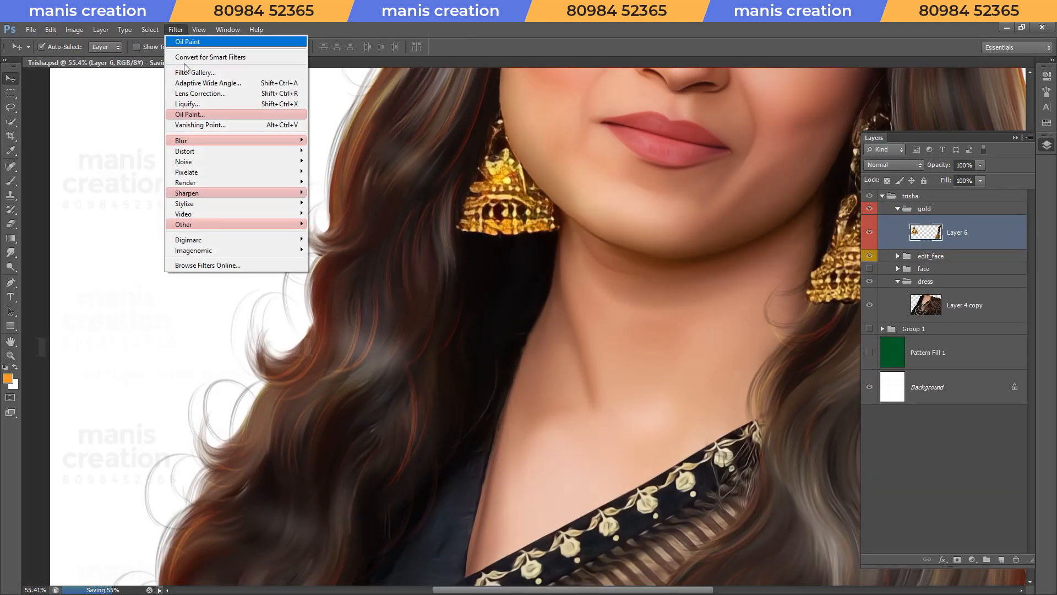
left_click(188, 112)
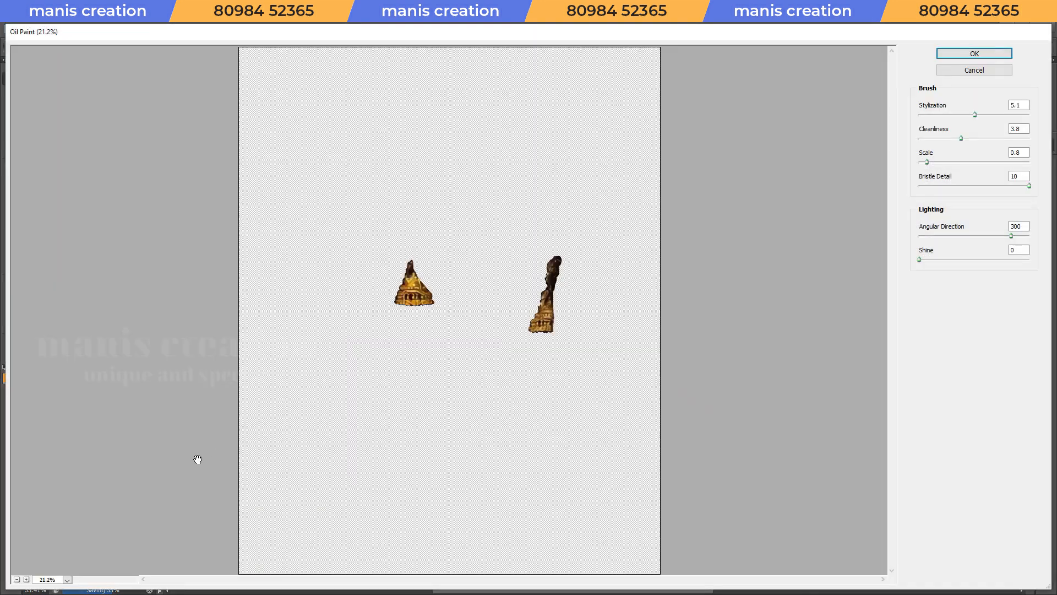
left_click_drag(928, 164, 919, 162)
left_click(935, 138)
left_click(974, 53)
key("ctrl+s")
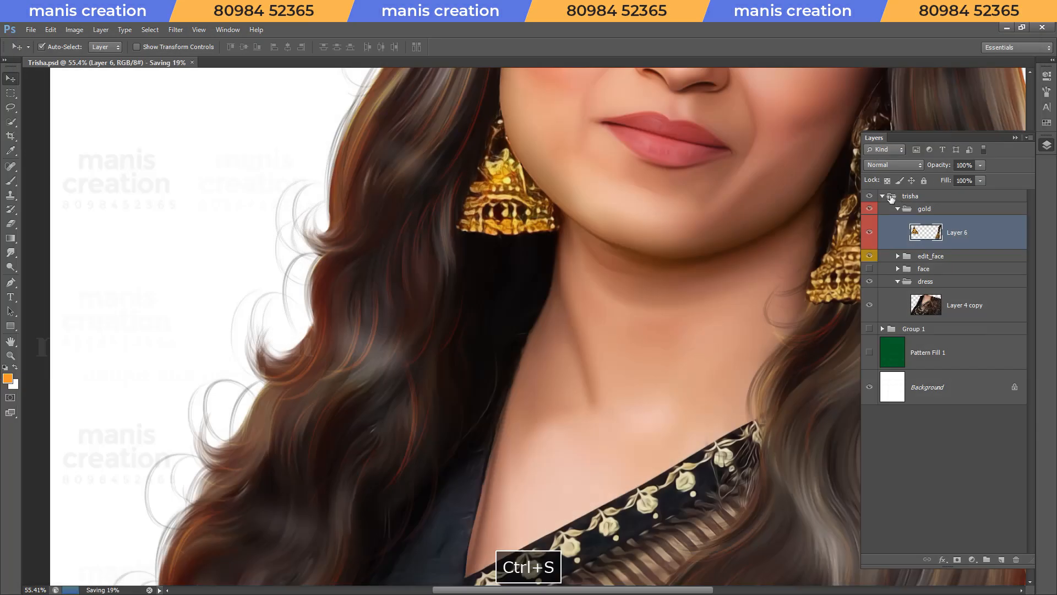
Collapse the gold and trisha groups and save the document.
left_click(898, 208)
left_click(883, 197)
key("ctrl+0")
key("ctrl+s")
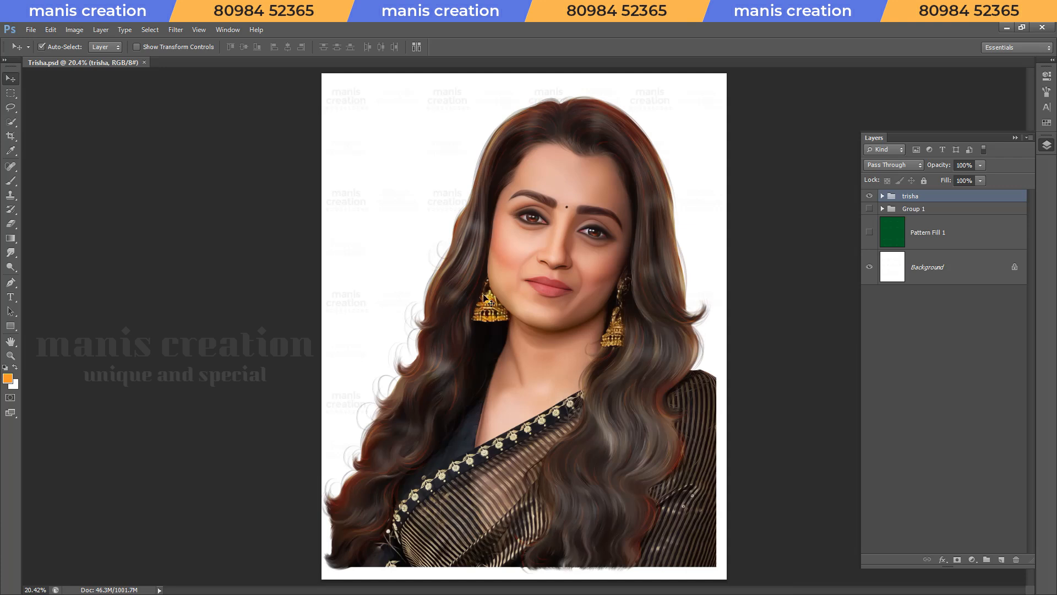
Save and close Trisha.psd in the older Photoshop version, and reopen it in the newer version.
key("ctrl+s")
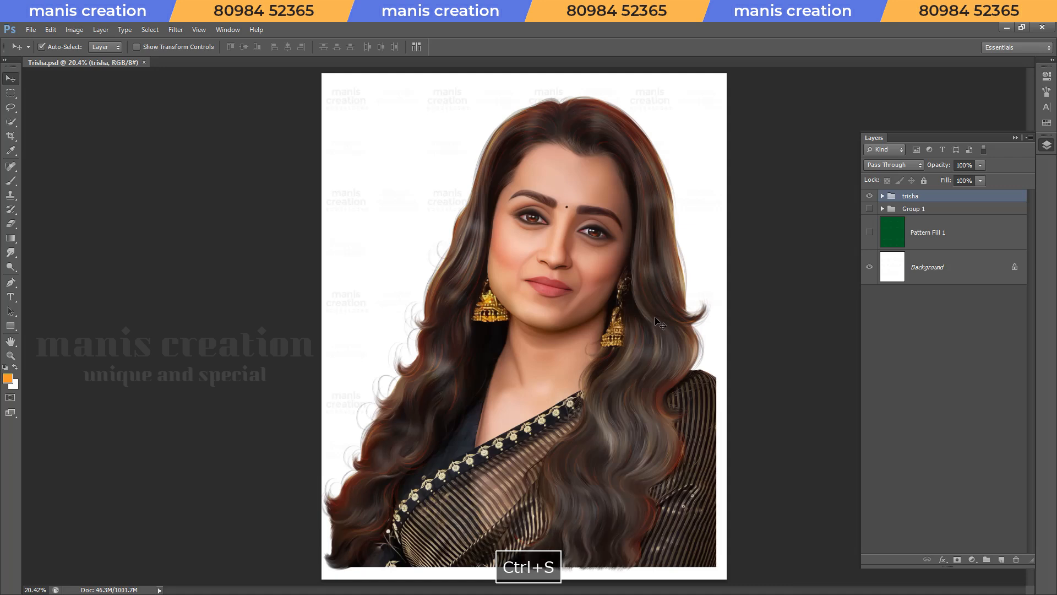
key("ctrl+w")
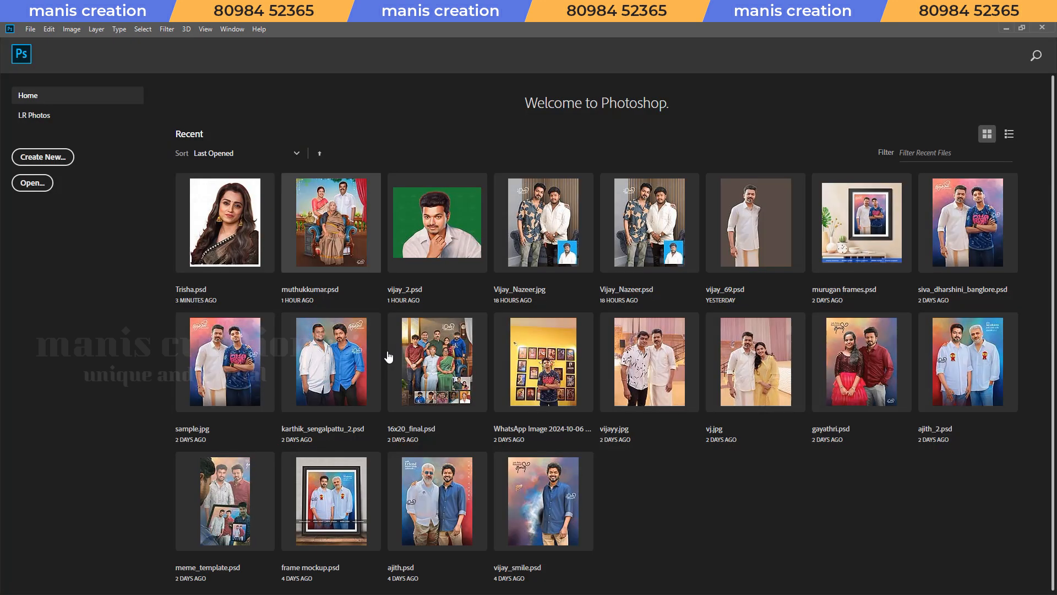
key("space")
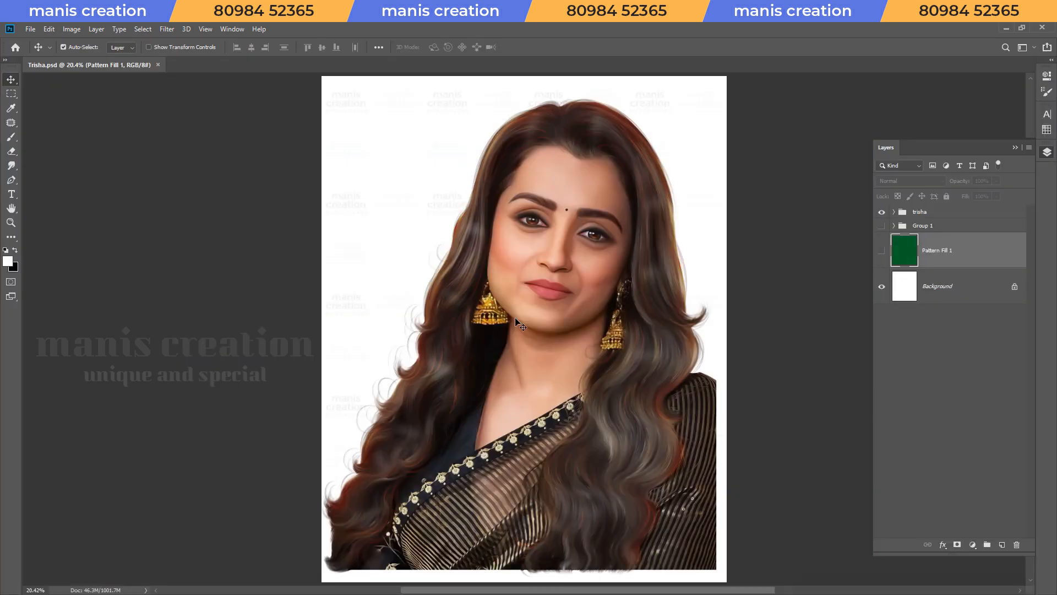
Save the document and add a new empty layer directly above Pattern Fill 1.
key("ctrl+s")
key("ctrl+s")
key("ctrl+s")
key("ctrl+shift+n")
key("Return")
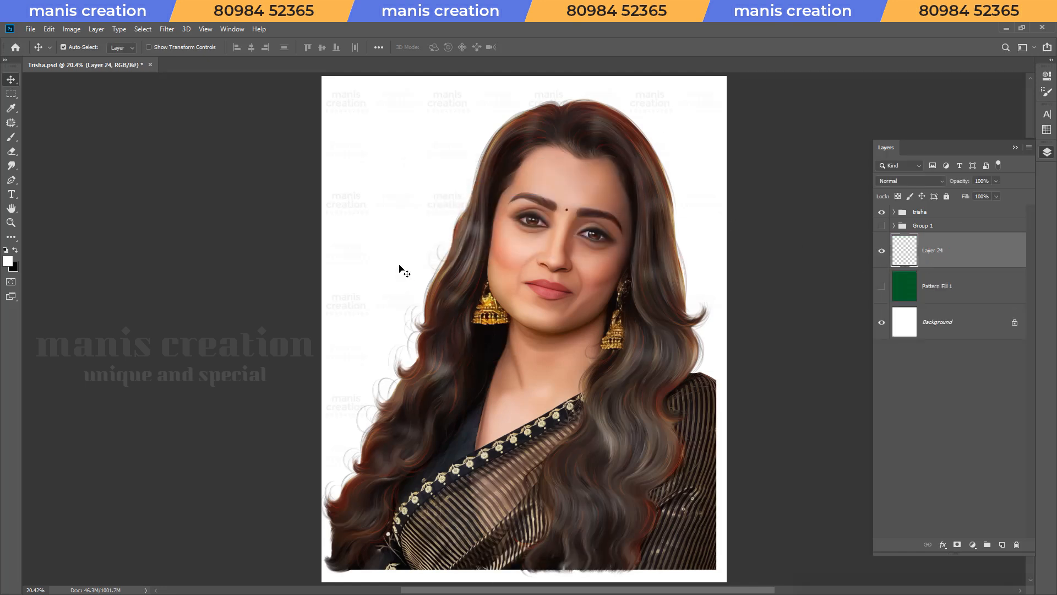
Enlarge the trisha group and Group 1 together to about 106.6%, nudge them to fill the canvas's lower edge, and save the document.
left_click(930, 226)
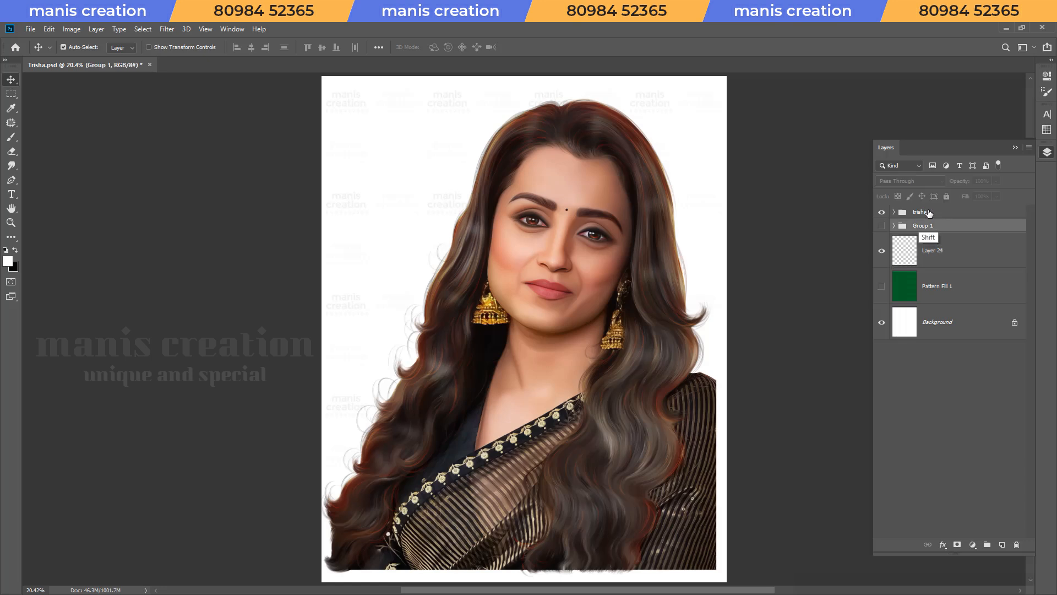
left_click(929, 213, "shift")
key("z")
left_click_drag(525, 240, 506, 230)
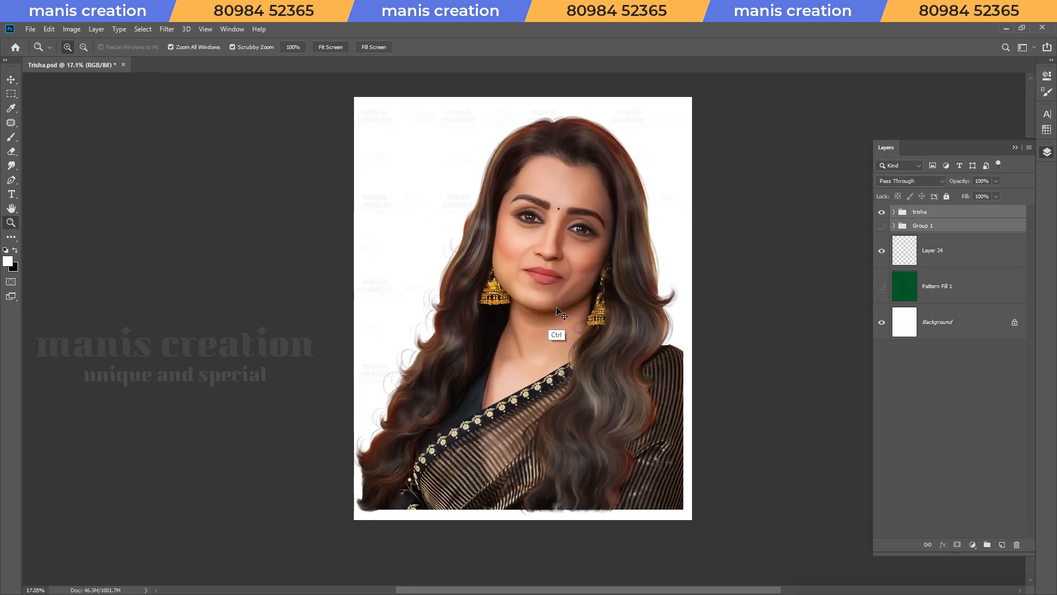
key("ctrl+t")
left_click_drag(684, 515, 692, 527)
key("shift+Left")
key("shift+Left")
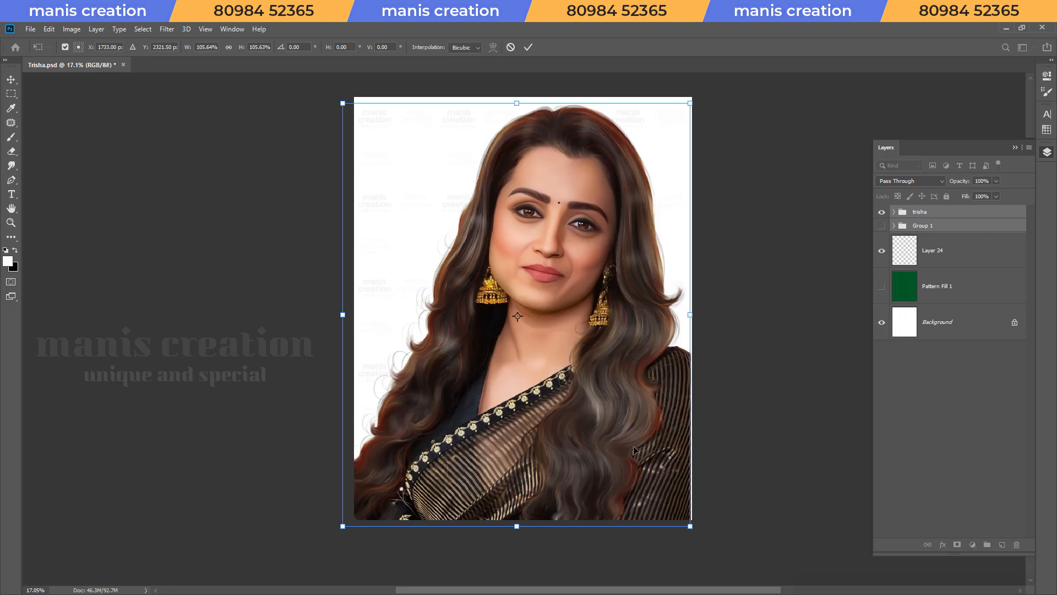
left_click_drag(691, 528, 694, 527)
key("shift+Down")
key("shift+Down")
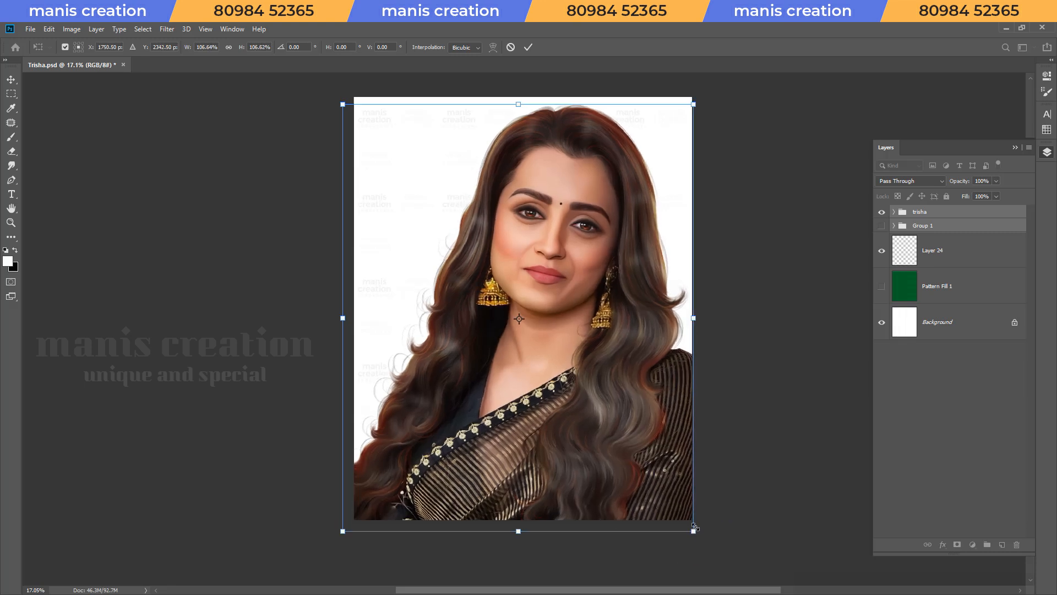
key("shift+Down")
key("Return")
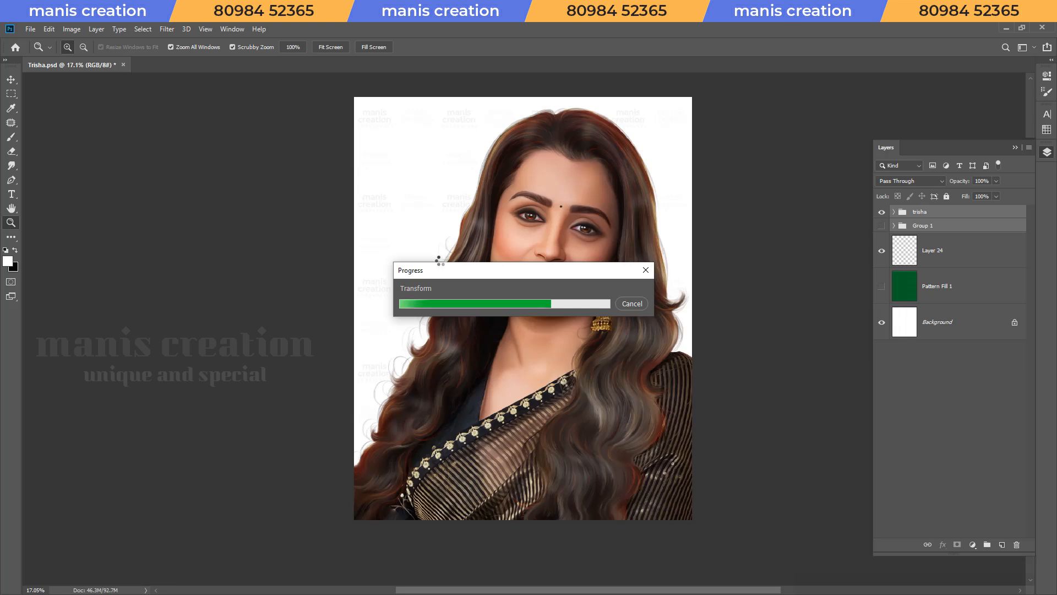
key("ctrl+s")
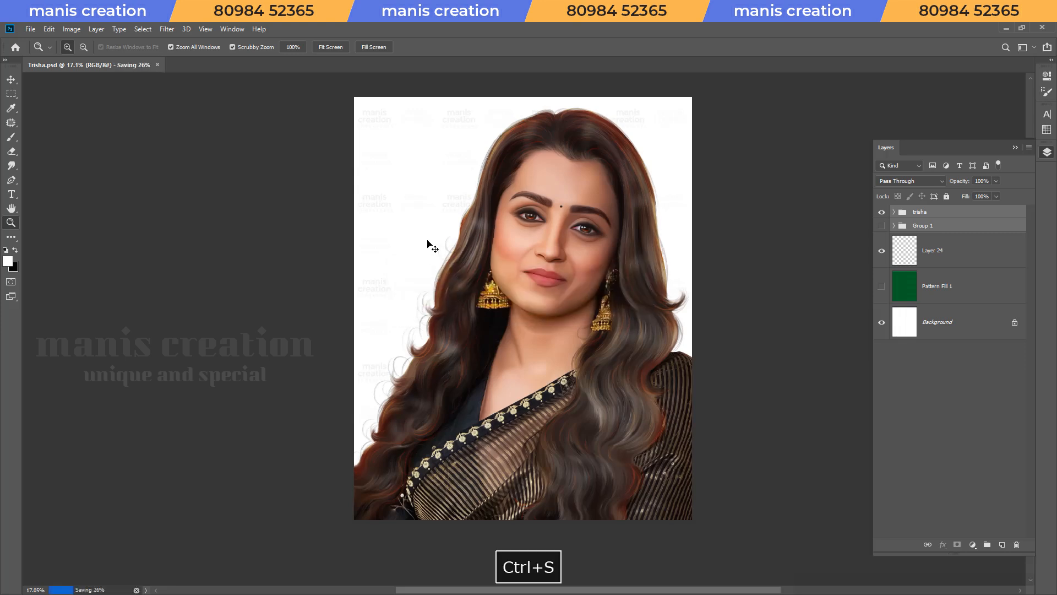
On Layer 24, pick the textured BG_1 brush preset for painting the background.
key("ctrl+0")
key("v")
left_click(926, 264)
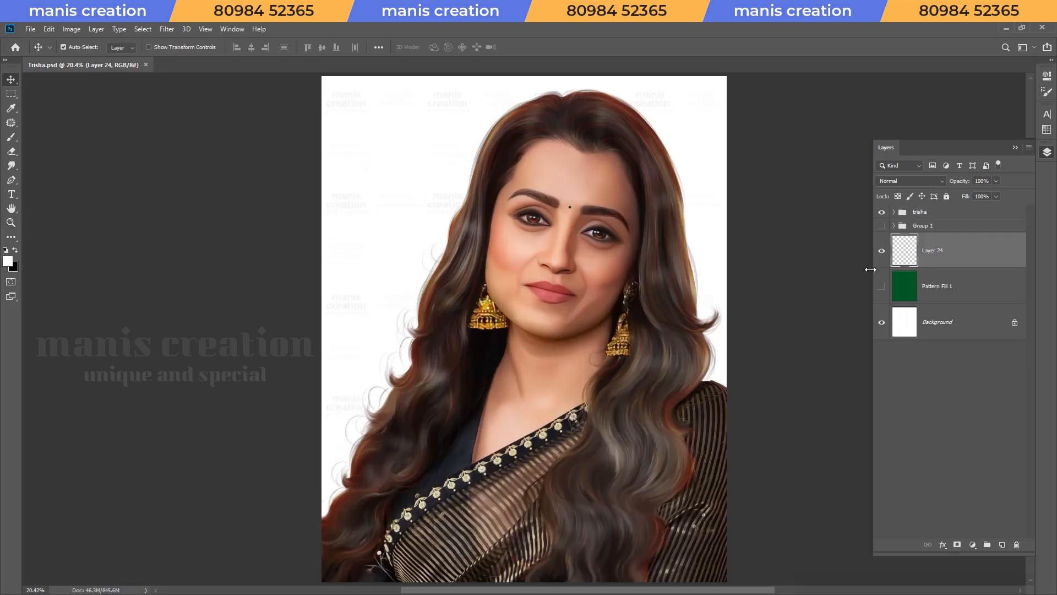
key("b")
right_click(401, 219)
left_click_drag(593, 355, 594, 458)
left_click(459, 449)
left_click(490, 485)
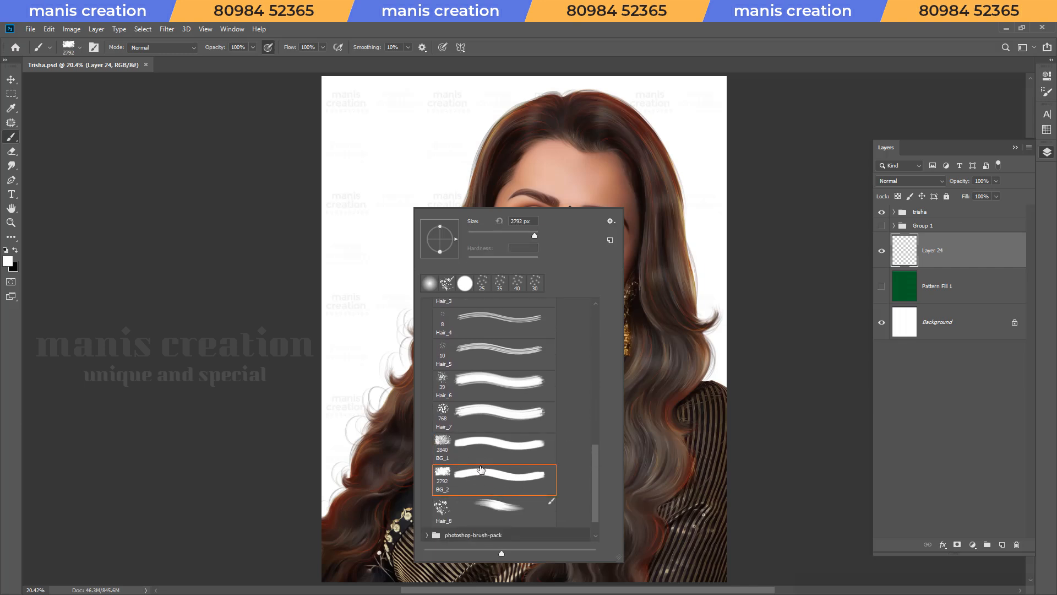
left_click(477, 447)
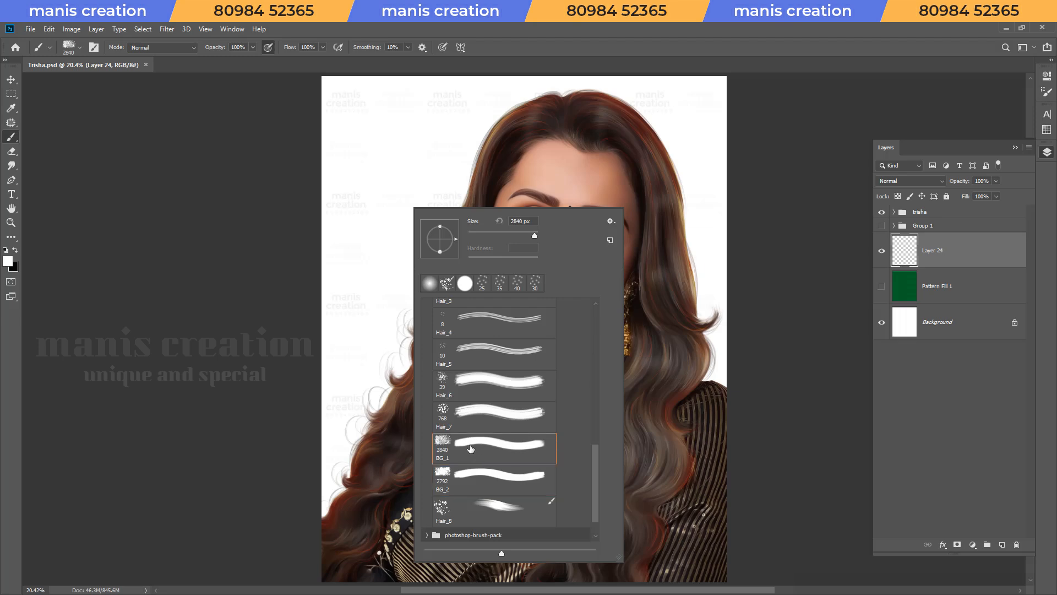
key("Return")
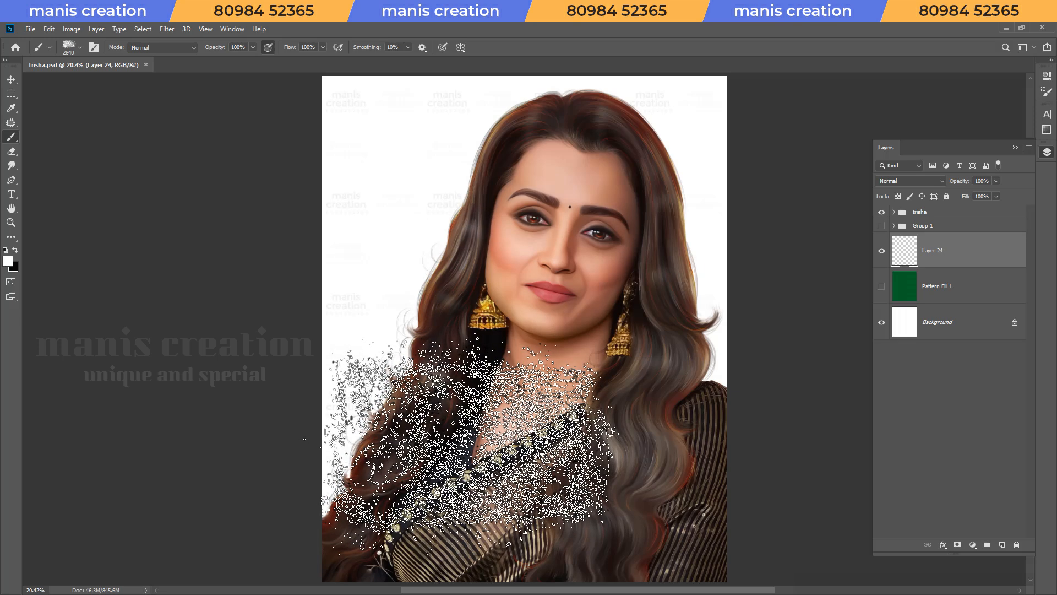
Reduce the BG_1 brush size to 400 px.
key("[")
key("[")
key("[")
key("[")
key("[")
key("[")
key("[")
key("[")
key("[")
key("[")
key("[")
key("[")
key("[")
key("[")
key("[")
key("[")
key("[")
key("[")
key("[")
key("[")
key("[")
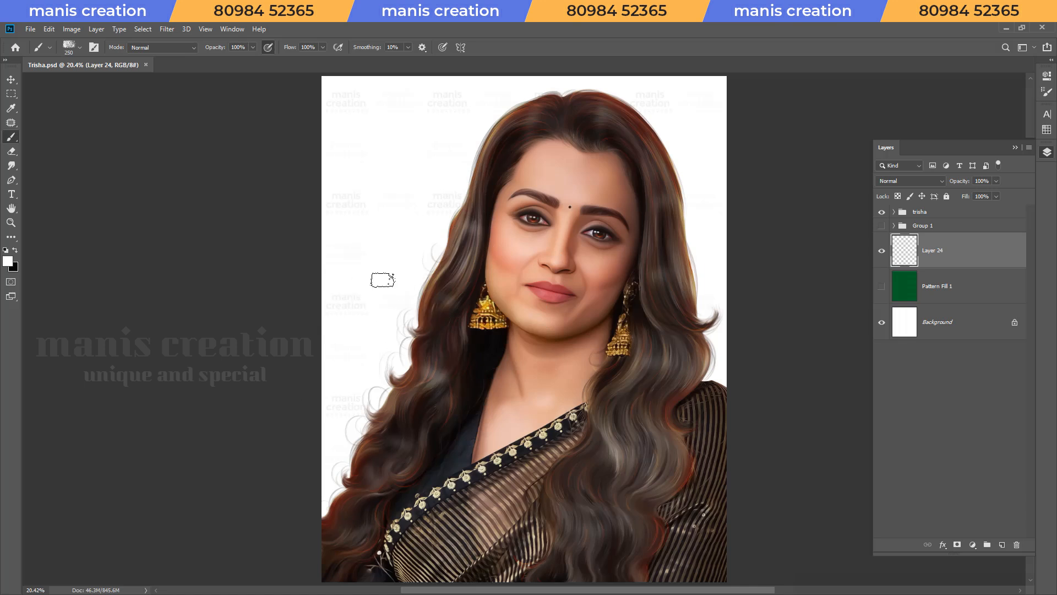
key("bracketright")
key("bracketright")
key("bracketright")
key("bracketright")
Give the BG_1 brush 142% Scattering and a Shape Dynamics Angle Jitter of 10%.
key("F5")
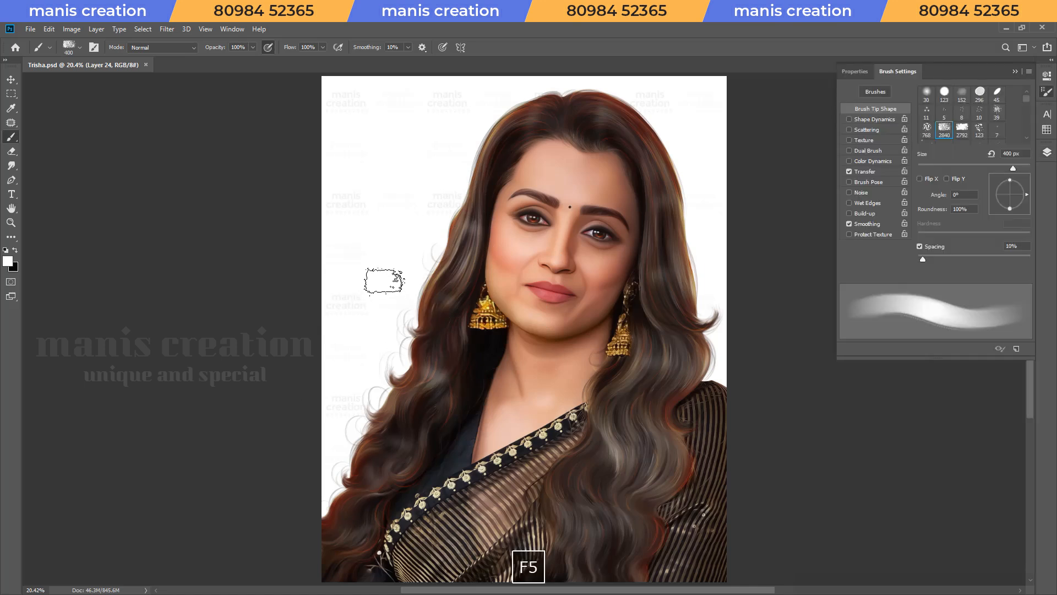
right_click(378, 262)
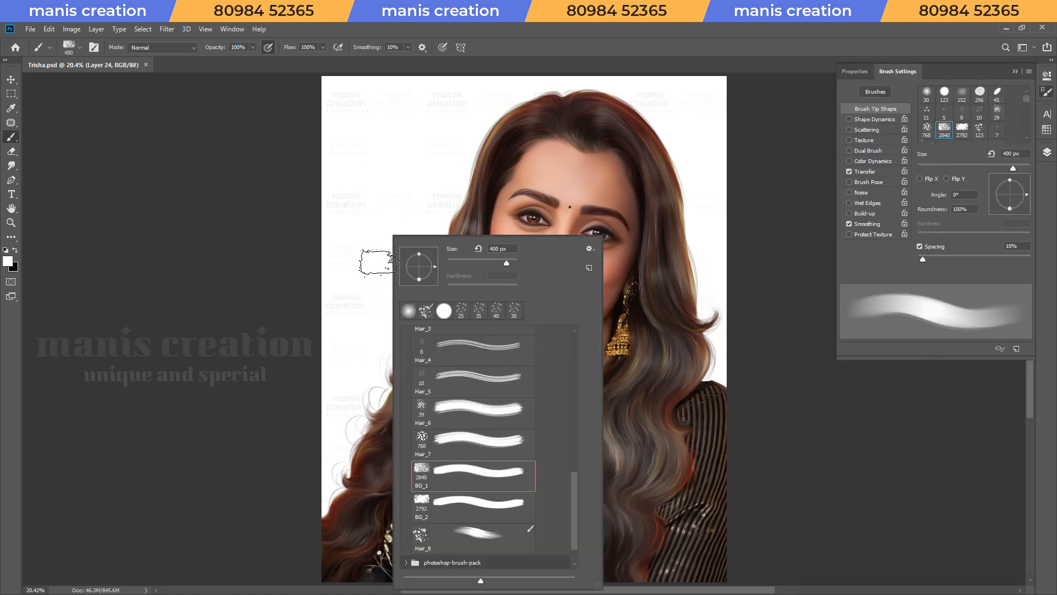
double_click(435, 467)
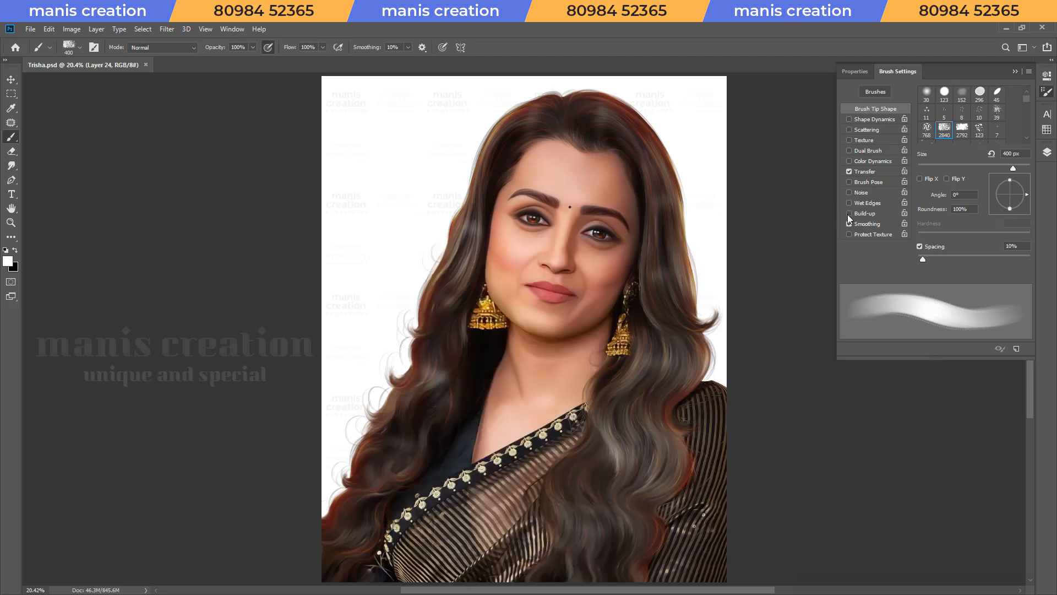
left_click(870, 131)
left_click_drag(920, 102, 934, 101)
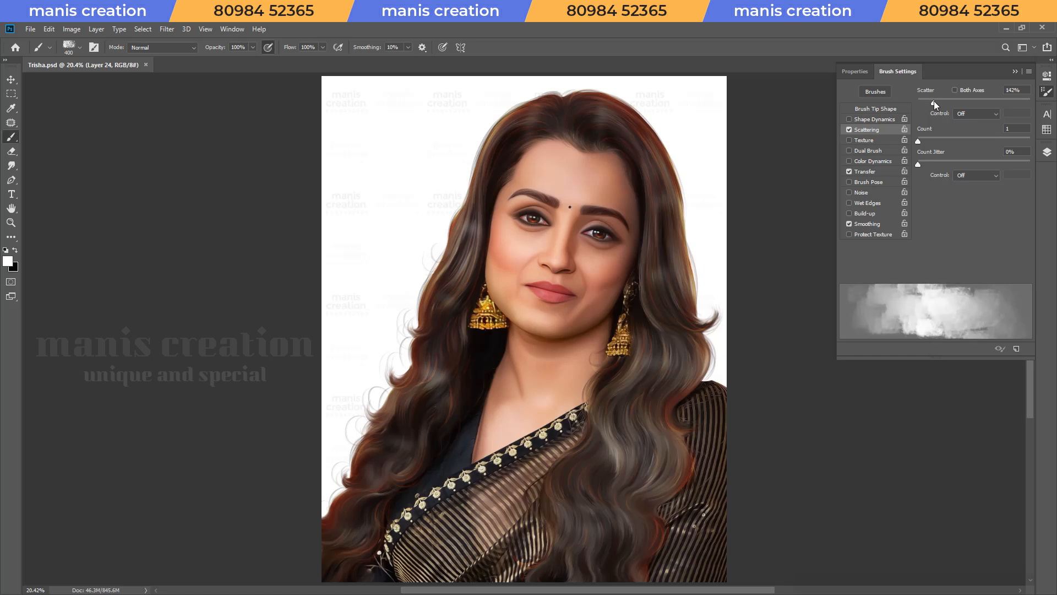
left_click(873, 119)
left_click_drag(918, 187, 929, 187)
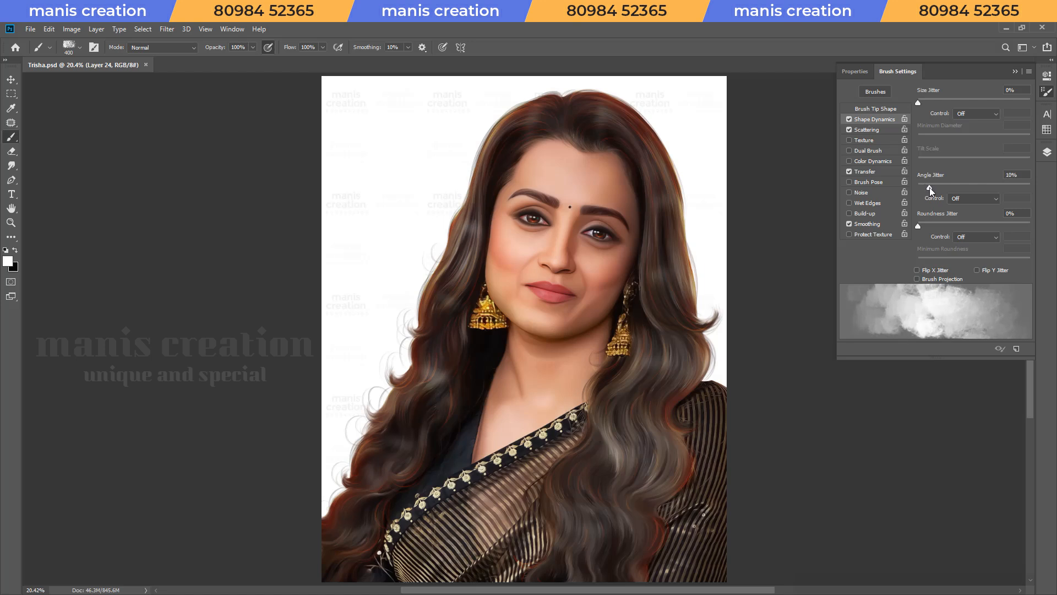
Choose a dark blue swatch and paint the background beside the long hair on the image's left, using 300 and 400 px brush sizes.
left_click(1046, 152)
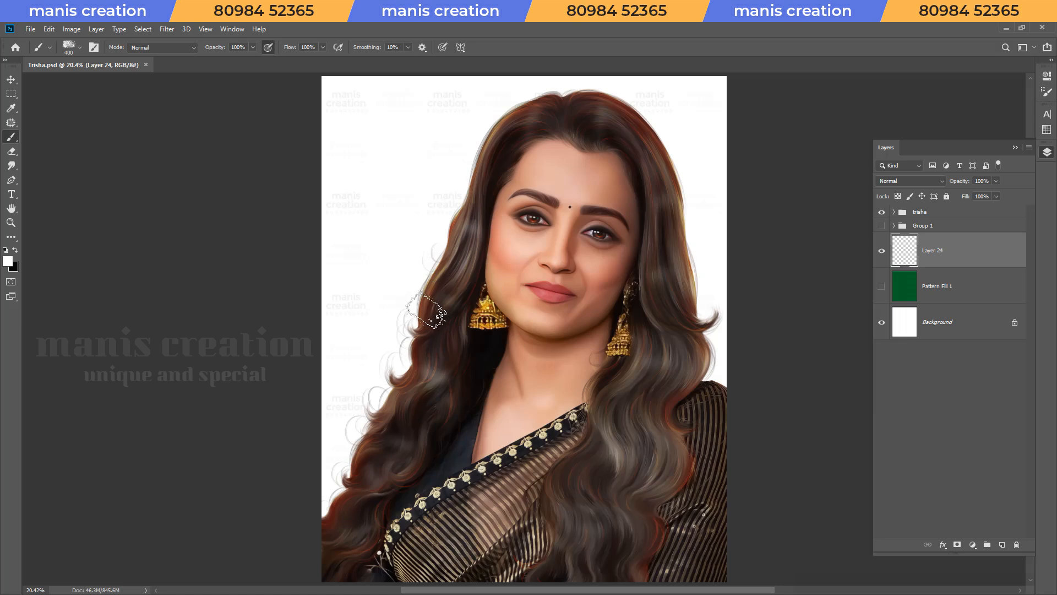
key("F1")
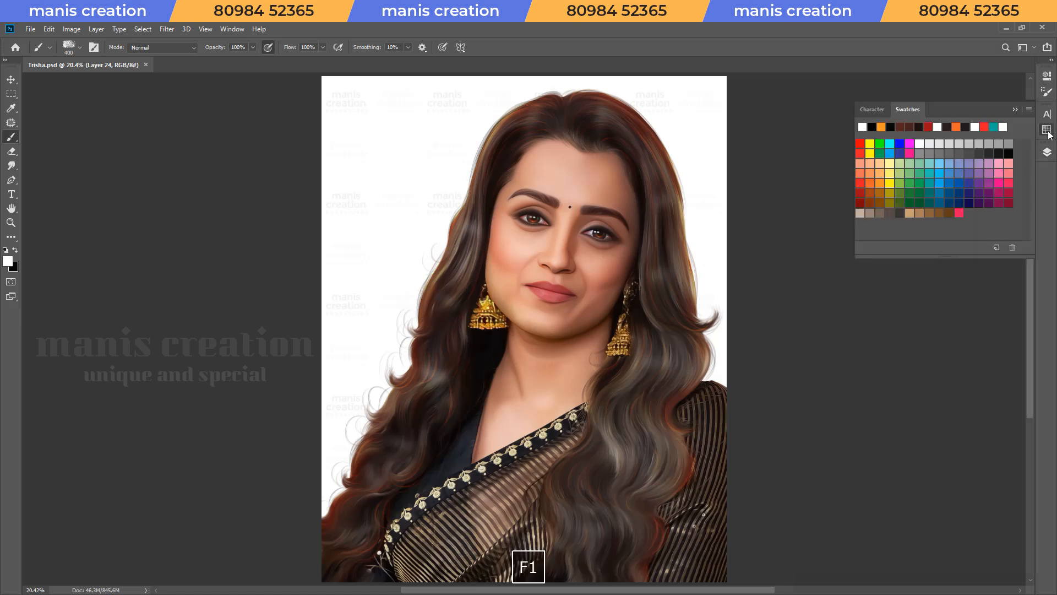
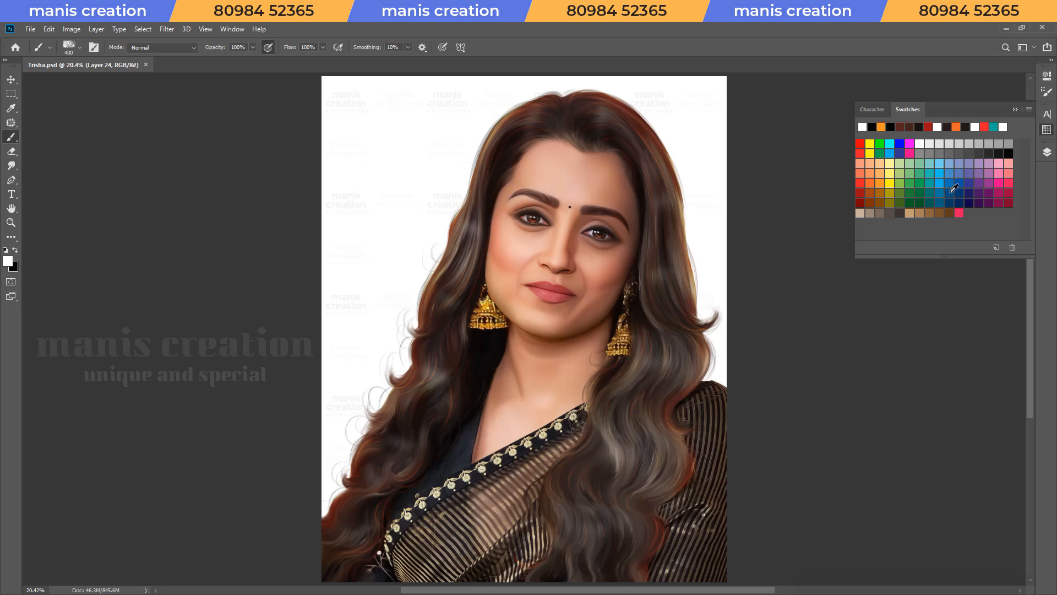
left_click(953, 190)
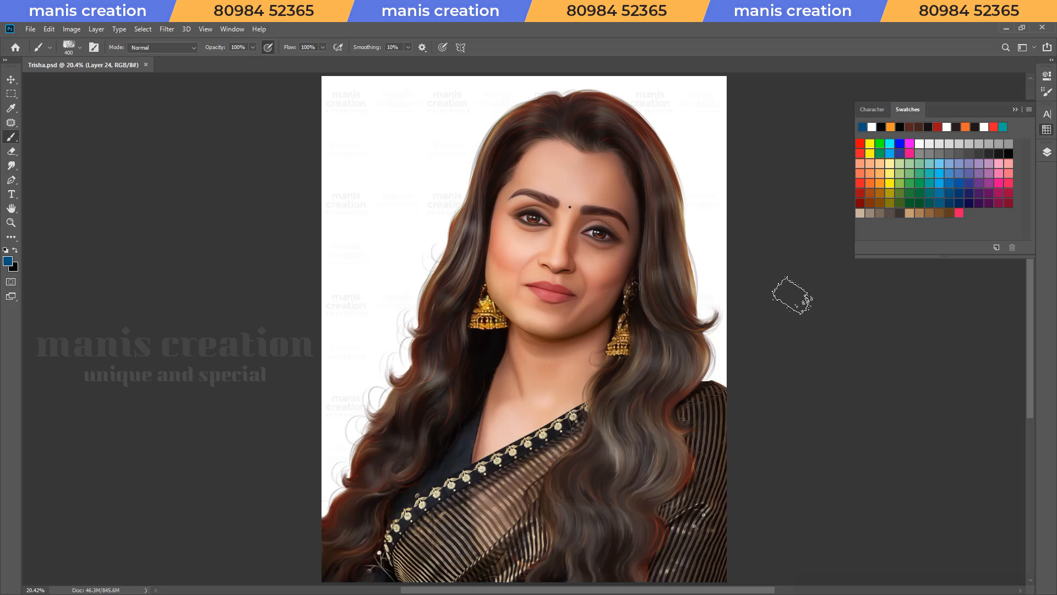
key("bracketleft")
key("bracketleft")
mouse_move(355, 420)
left_mouse_down()
mouse_move(344, 421)
mouse_move(330, 484)
left_mouse_up()
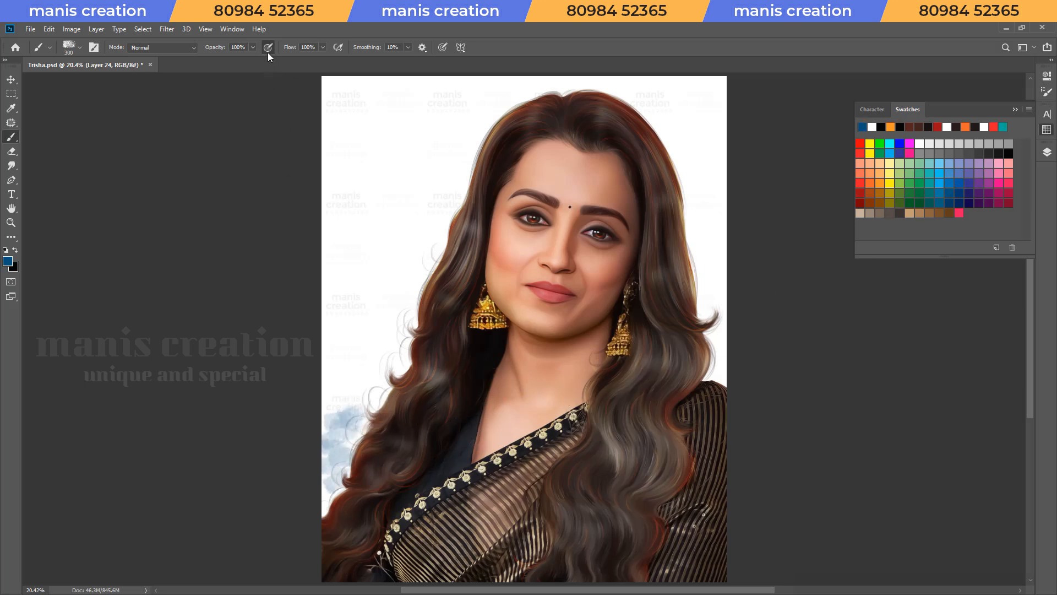
key("bracketright")
mouse_move(358, 443)
left_mouse_down()
mouse_move(331, 395)
mouse_move(340, 379)
mouse_move(386, 383)
mouse_move(324, 522)
mouse_move(389, 348)
mouse_move(404, 335)
mouse_move(342, 333)
mouse_move(347, 344)
mouse_move(385, 264)
mouse_move(366, 280)
mouse_move(340, 258)
mouse_move(349, 256)
mouse_move(420, 302)
mouse_move(391, 315)
mouse_move(382, 389)
mouse_move(328, 506)
left_mouse_up()
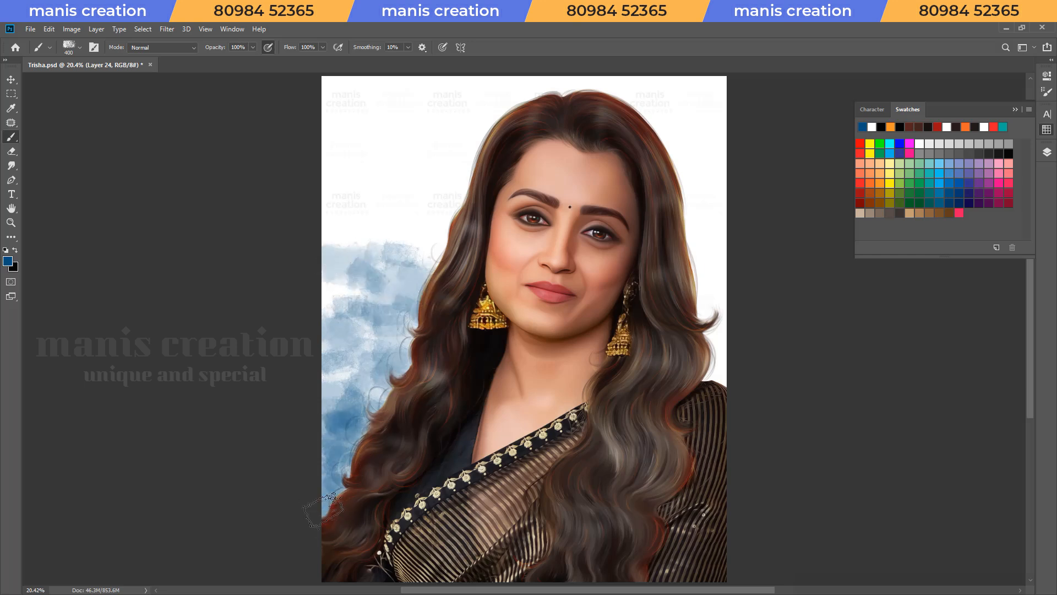
Extend the blue brush texture along the right side and across the top until it covers the whole background.
left_click_drag(722, 373, 703, 378)
left_click_drag(707, 307, 708, 357)
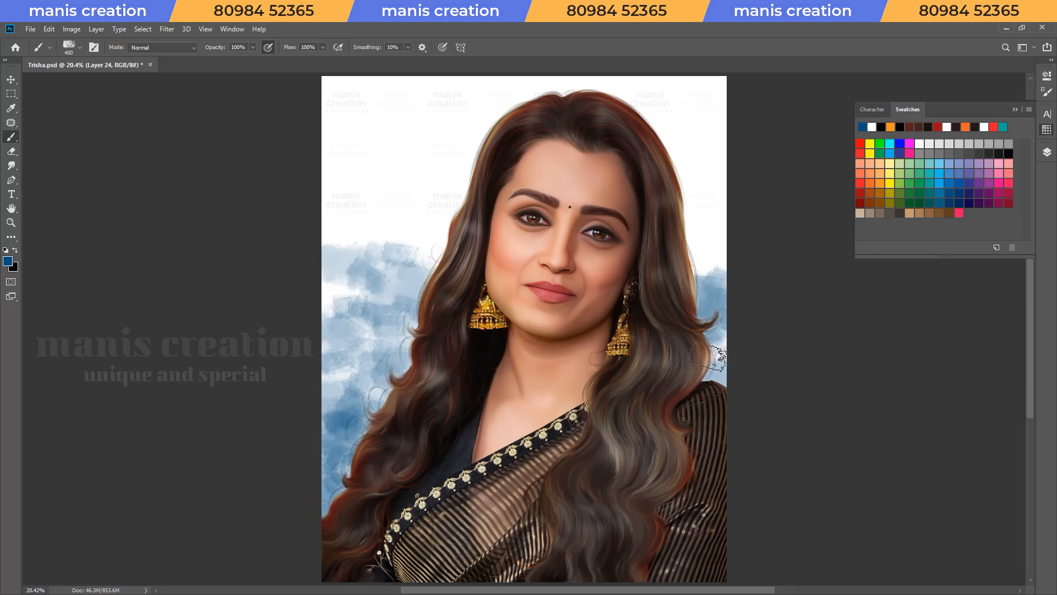
left_click_drag(713, 298, 711, 264)
mouse_move(711, 213)
left_mouse_down()
mouse_move(685, 170)
mouse_move(708, 94)
mouse_move(689, 104)
mouse_move(674, 138)
mouse_move(503, 94)
mouse_move(377, 104)
mouse_move(341, 253)
mouse_move(420, 189)
mouse_move(418, 201)
mouse_move(353, 191)
mouse_move(404, 283)
mouse_move(352, 418)
mouse_move(328, 545)
mouse_move(329, 374)
mouse_move(356, 392)
left_mouse_up()
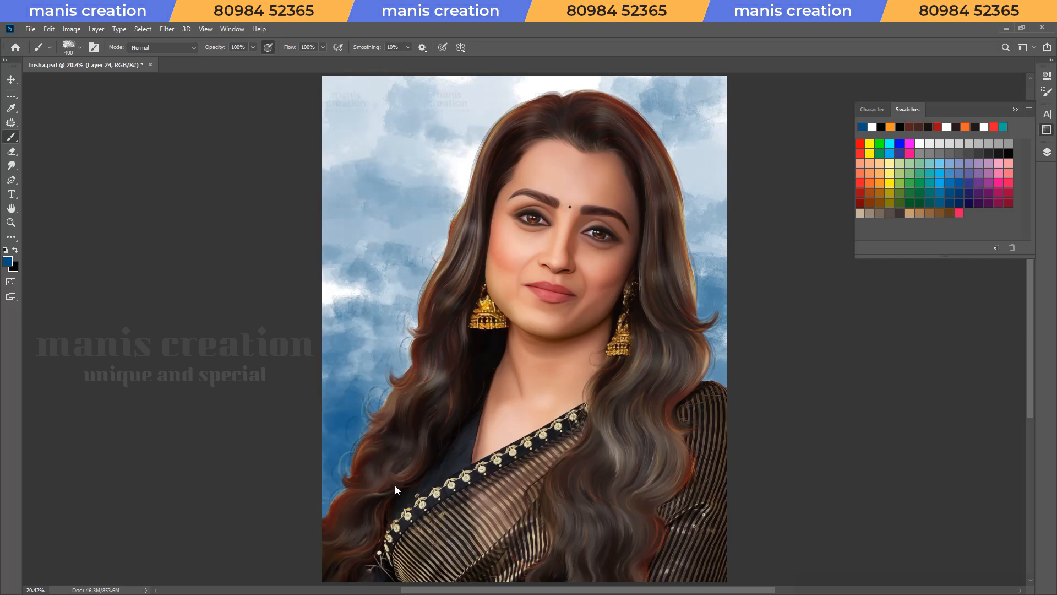
Choose a red swatch, keep blue as the background colour, and paint pinkish texture over the upper and middle background.
key("x")
left_click(857, 180)
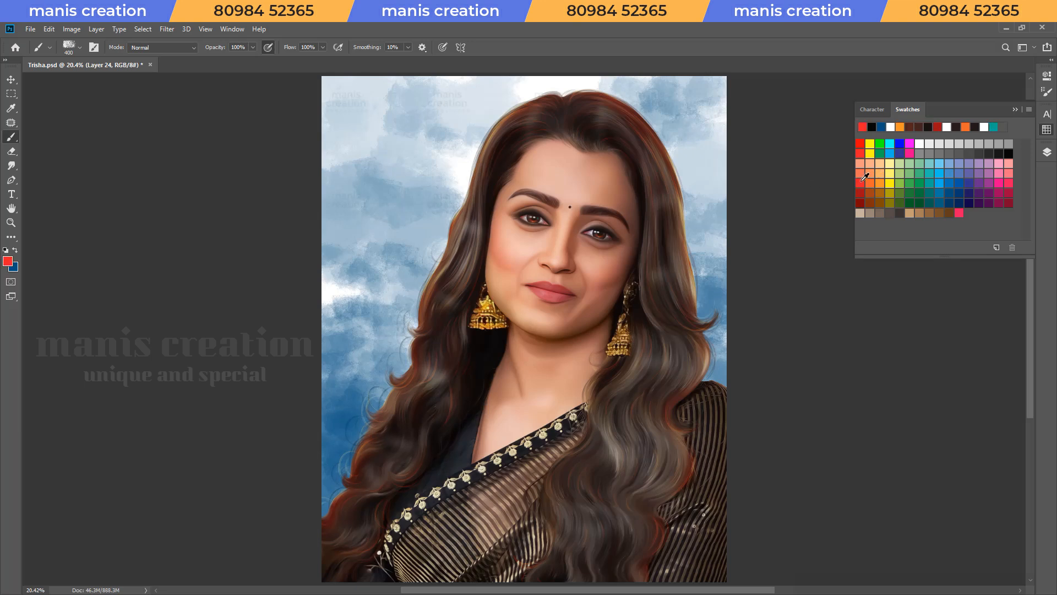
mouse_move(361, 243)
left_mouse_down()
mouse_move(381, 208)
mouse_move(367, 241)
mouse_move(341, 201)
mouse_move(331, 126)
mouse_move(397, 105)
mouse_move(474, 126)
mouse_move(457, 141)
mouse_move(456, 191)
mouse_move(329, 315)
mouse_move(345, 335)
mouse_move(494, 145)
mouse_move(706, 271)
left_mouse_up()
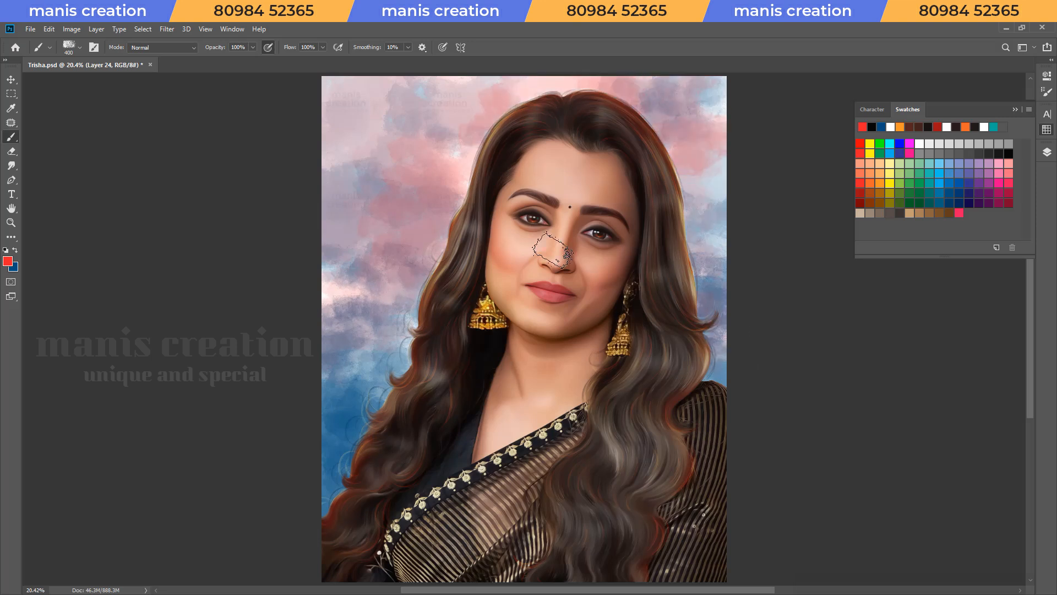
mouse_move(361, 285)
left_mouse_down()
mouse_move(404, 377)
mouse_move(335, 256)
mouse_move(343, 148)
mouse_move(332, 95)
mouse_move(408, 173)
left_mouse_up()
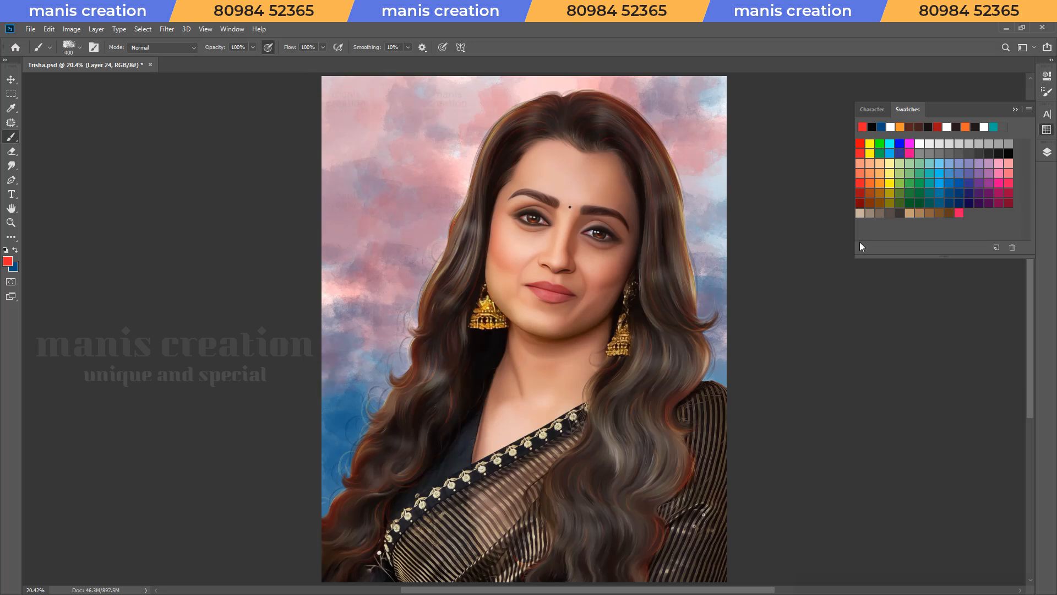
Blend orange brush texture into the background around the portrait, and save the document.
left_click(882, 182)
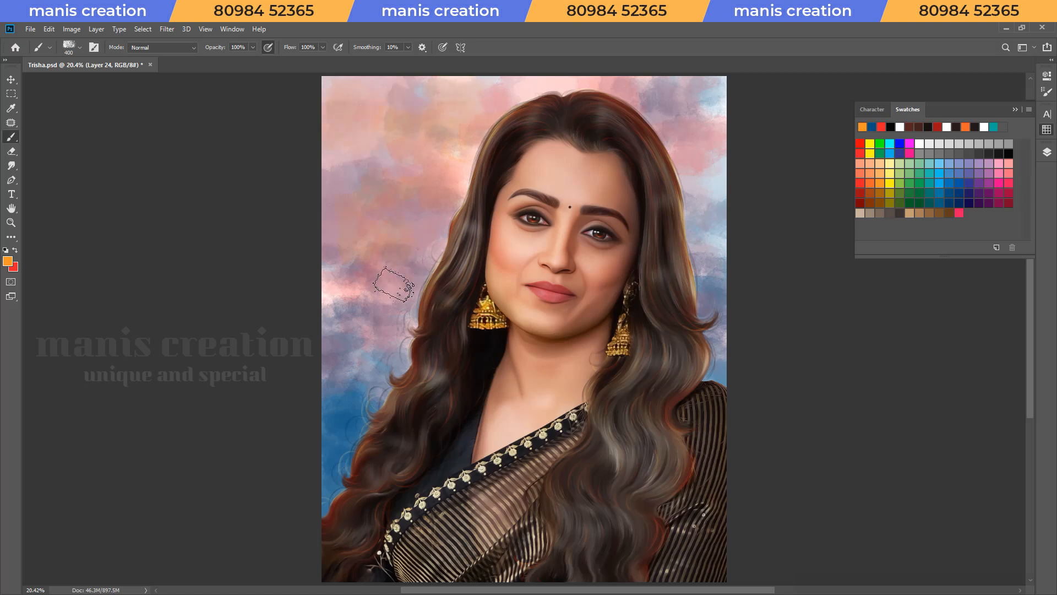
left_click_drag(372, 399, 360, 406)
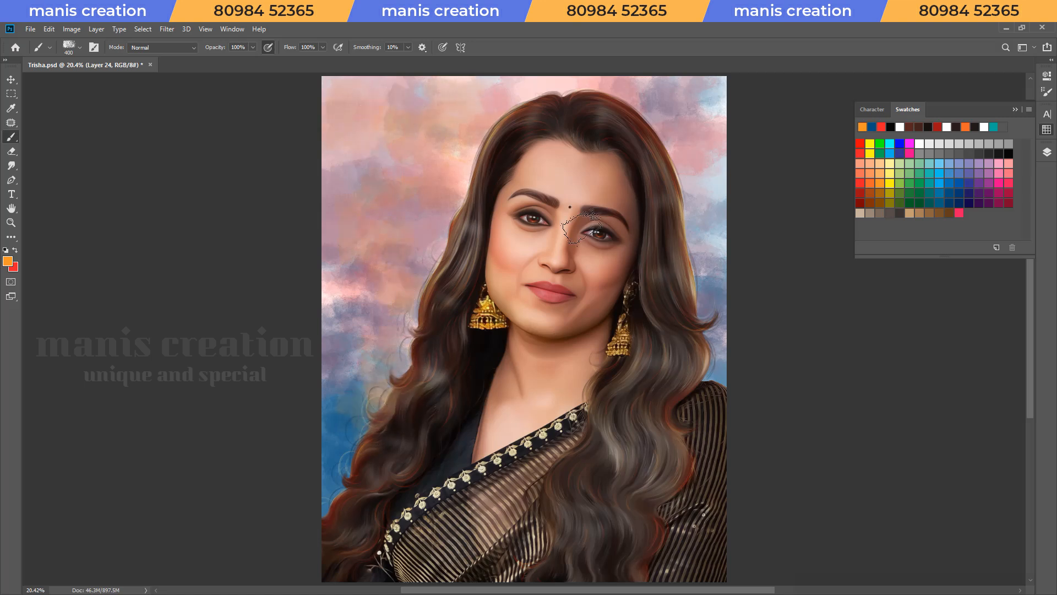
left_click(611, 108)
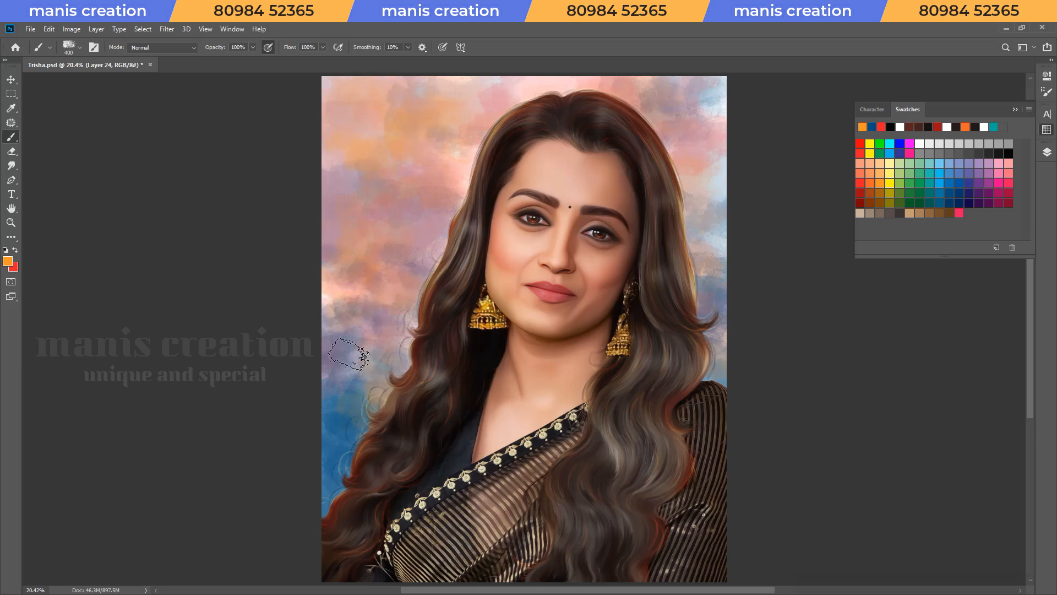
key("ctrl+s")
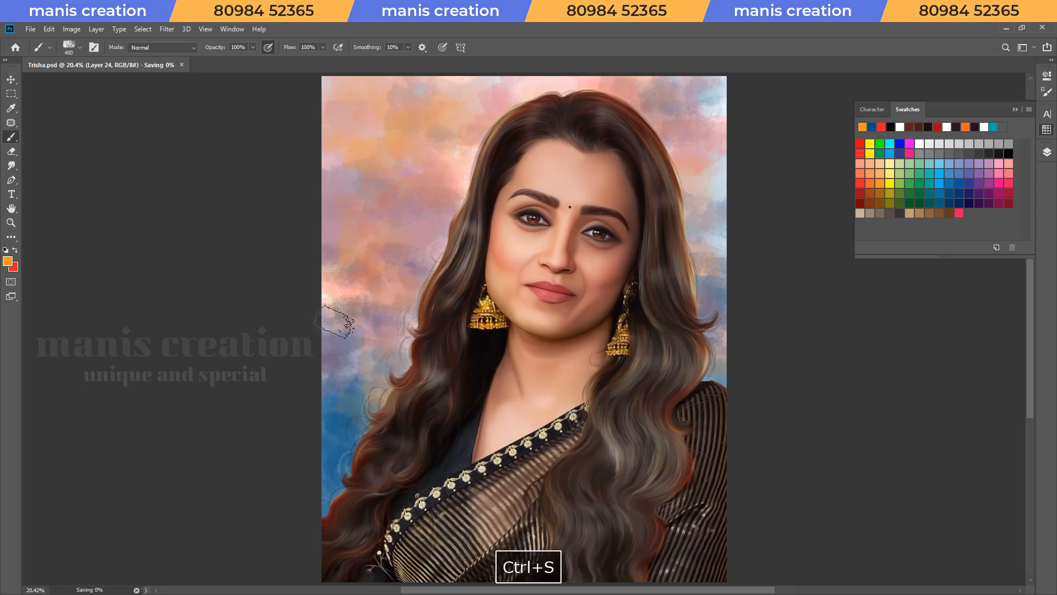
Choose a light orange swatch and paint texture into the upper background, using 300 and 400 px brush sizes.
key("bracketleft")
key("bracketleft")
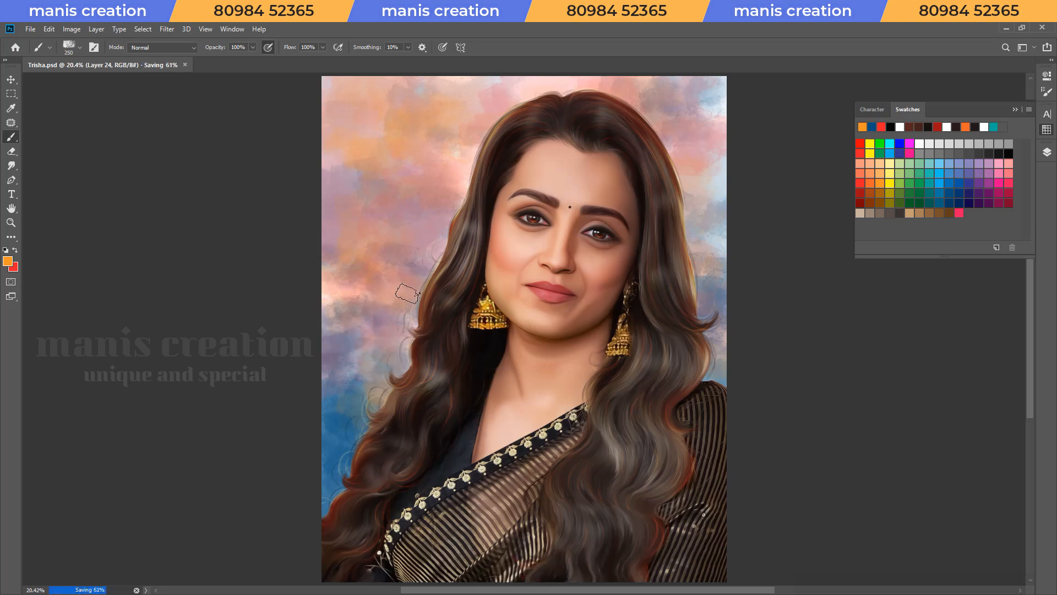
key("bracketright")
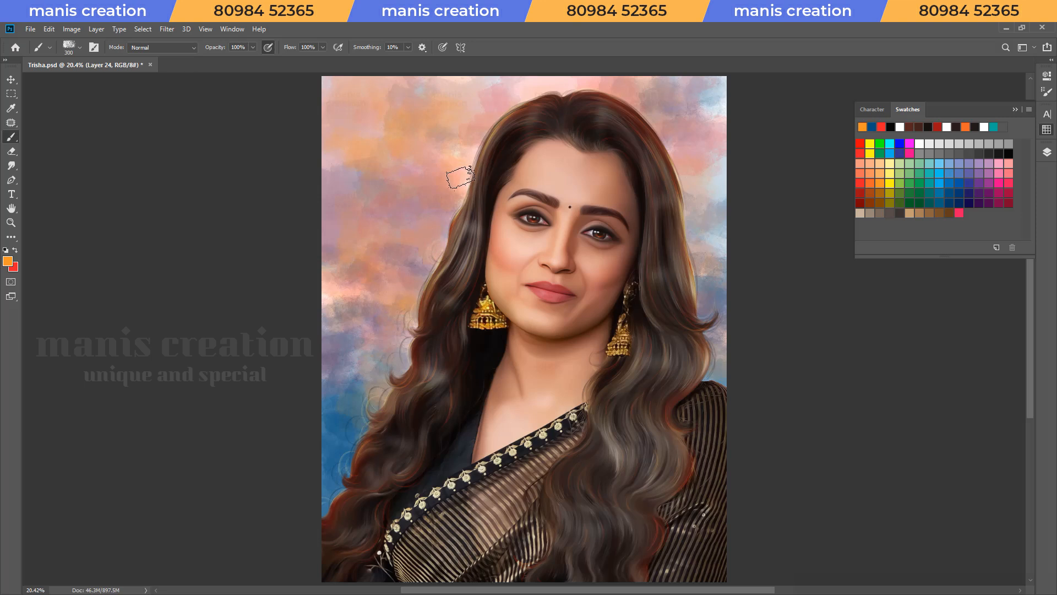
left_click(881, 174)
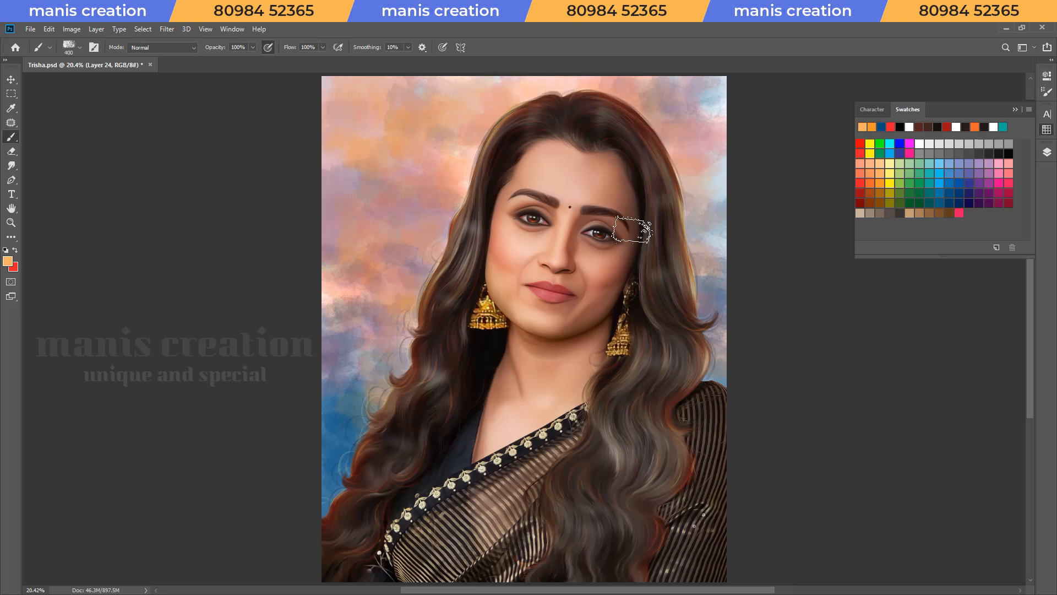
Choose a dark blue swatch and paint texture over the lower background on both sides of the hair with the 400 px brush.
key("x")
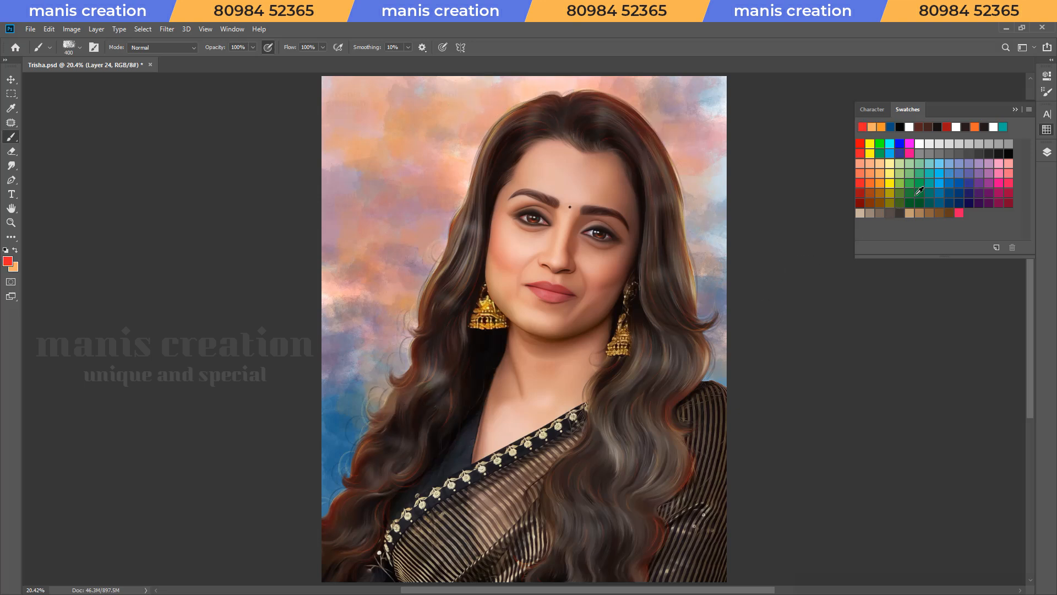
left_click(948, 190)
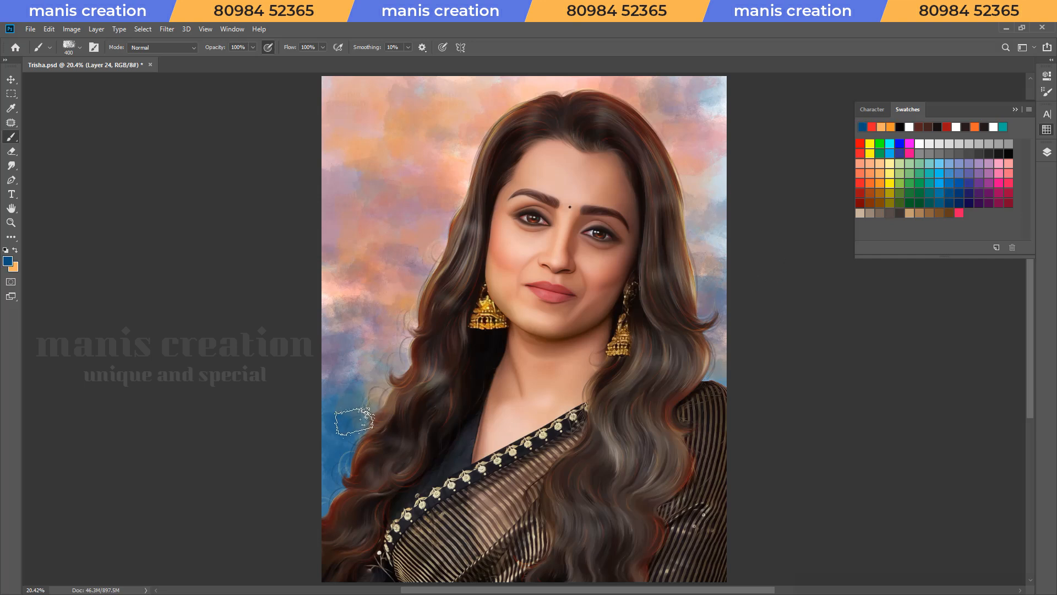
mouse_move(348, 378)
left_mouse_down()
mouse_move(332, 348)
mouse_move(344, 353)
left_mouse_up()
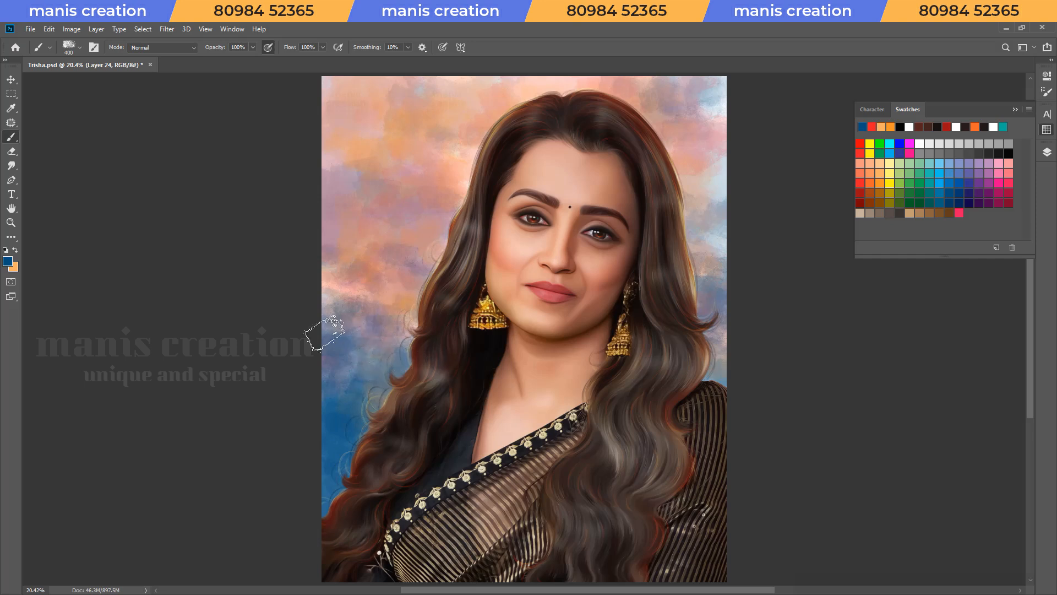
left_click_drag(325, 333, 337, 301)
mouse_move(697, 364)
left_mouse_down()
mouse_move(701, 273)
mouse_move(714, 281)
mouse_move(702, 259)
mouse_move(732, 378)
left_mouse_up()
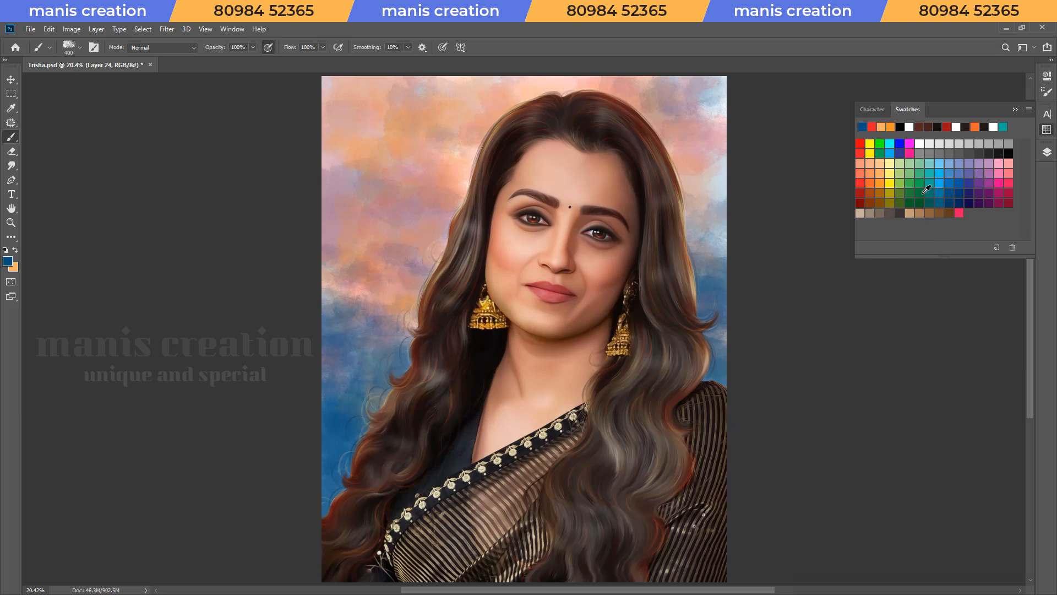
Paint orange and red texture into the middle background beside the hair on the image's left.
left_click(876, 176)
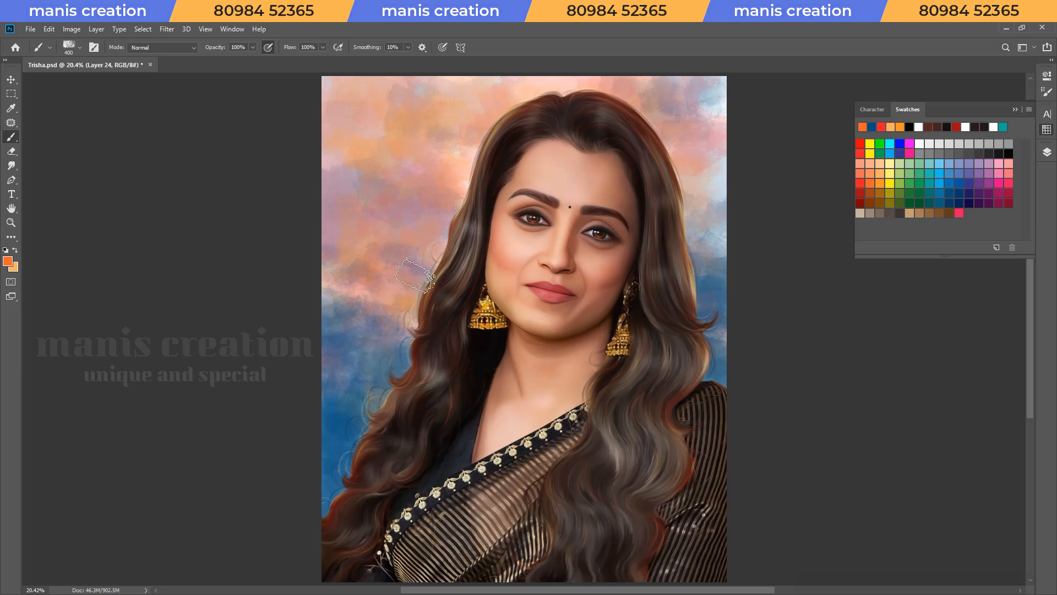
mouse_move(339, 314)
left_mouse_down()
mouse_move(361, 344)
mouse_move(410, 333)
mouse_move(342, 279)
mouse_move(327, 225)
left_mouse_up()
left_click(868, 184)
left_click_drag(342, 243, 347, 335)
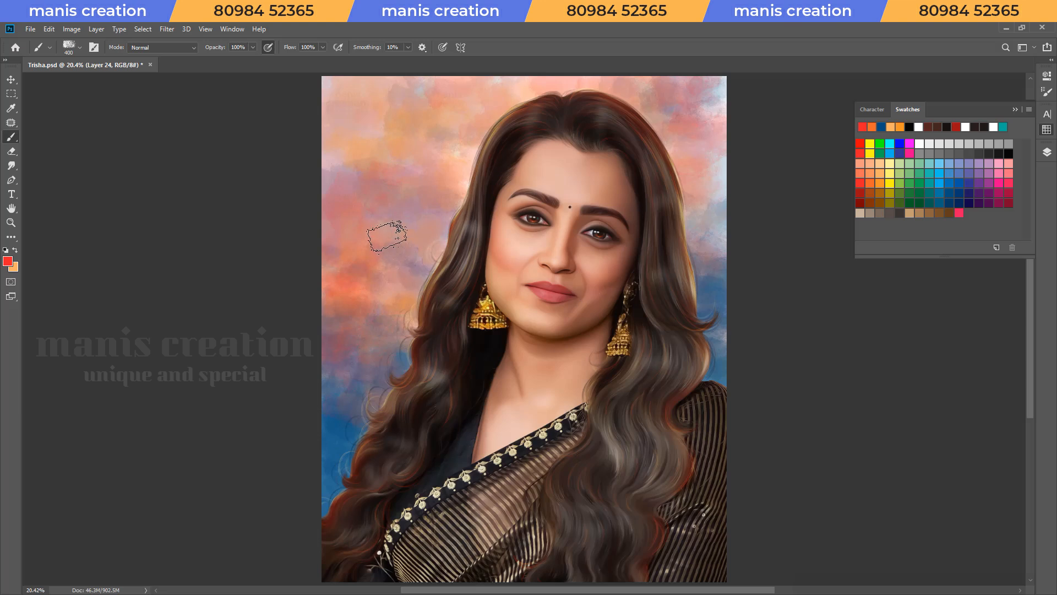
Smudge the upper-left corner of the background with the textured brush tip at 250 px and 70% strength.
key("r")
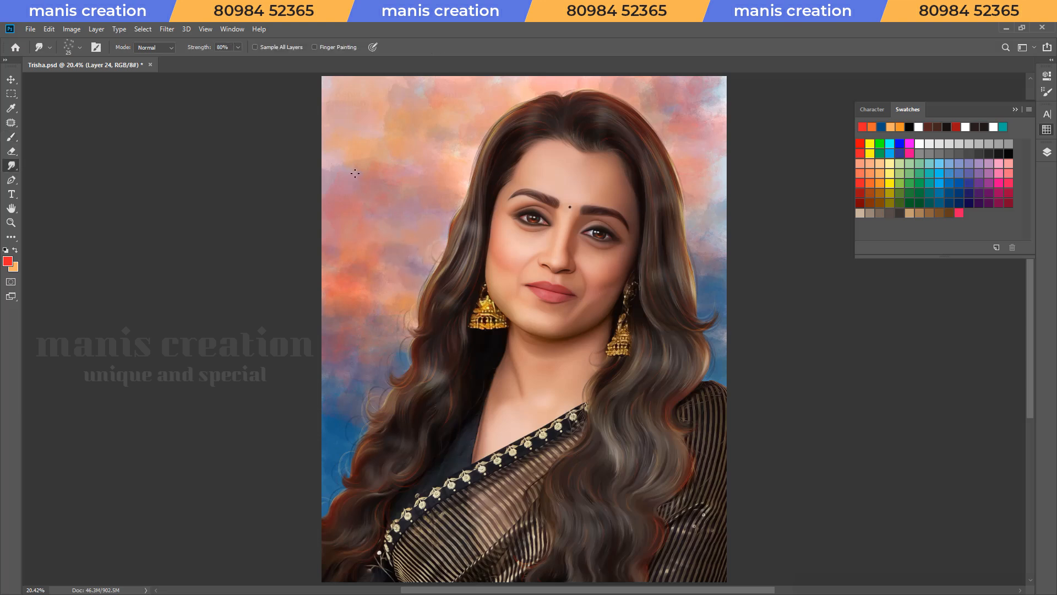
right_click(355, 174)
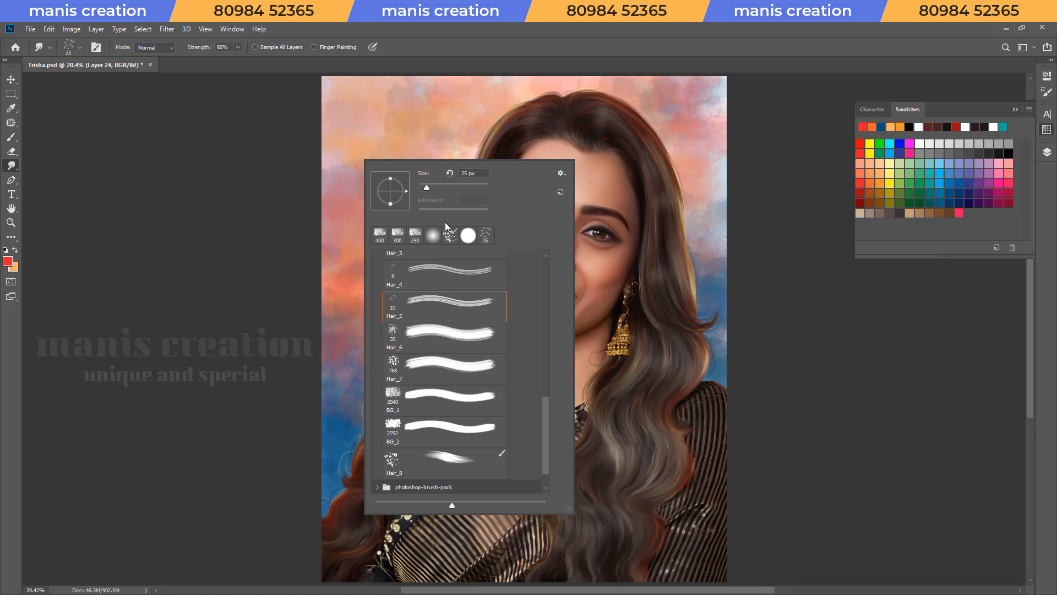
left_click(380, 238)
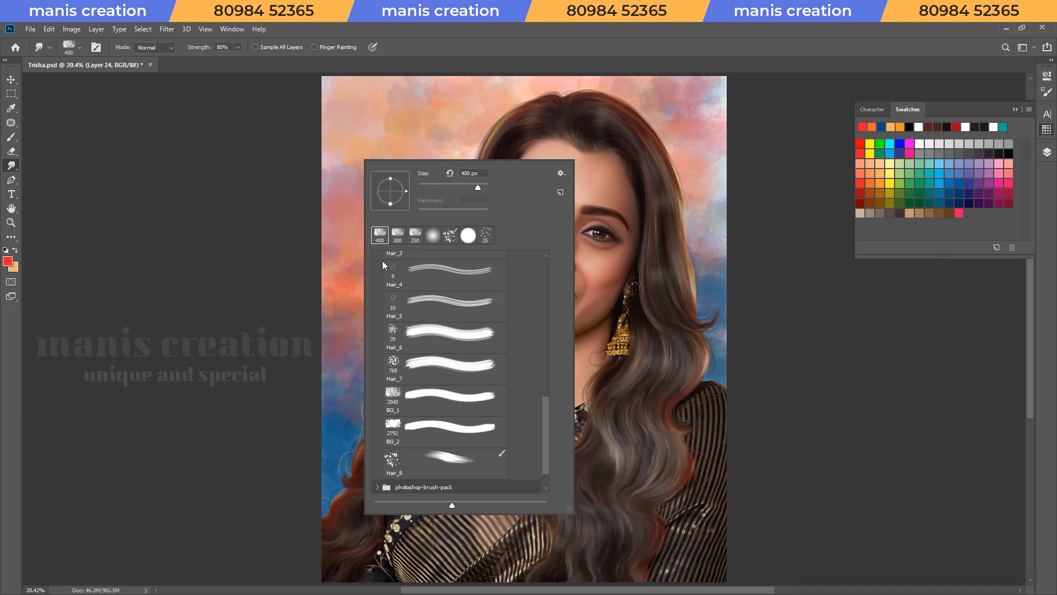
key("Return")
key("bracketleft")
key("7")
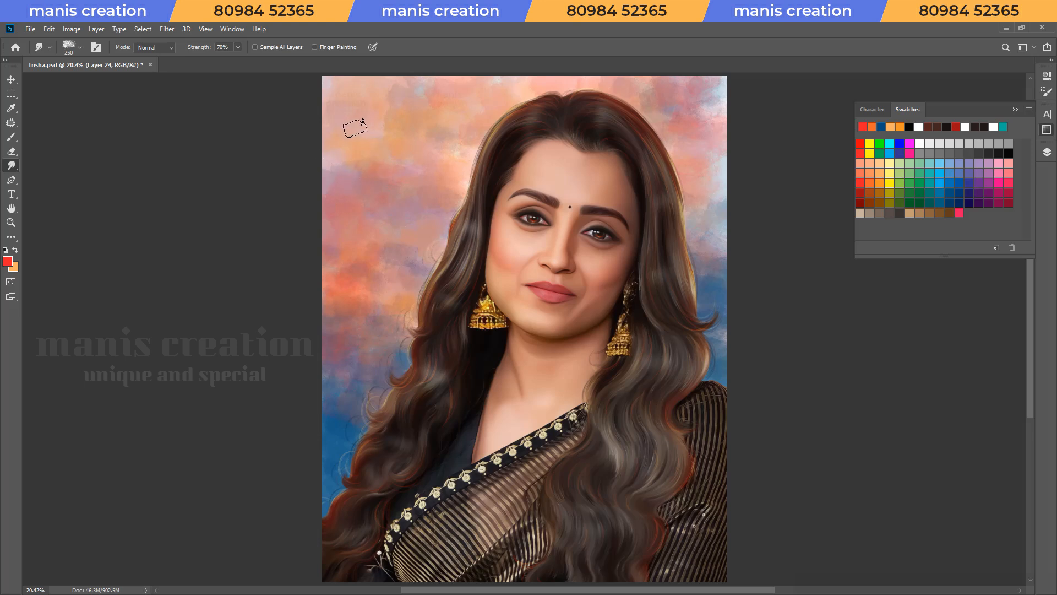
key("bracketright")
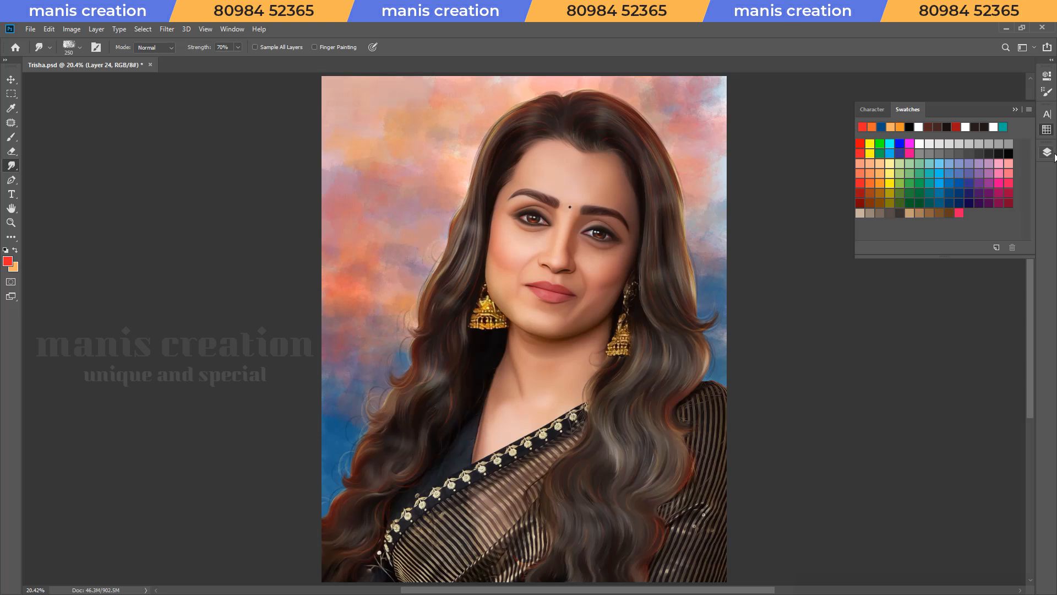
Add a new layer directly above Background, fill it with white and lock it.
left_click(1048, 153)
key("ctrl+shift+n")
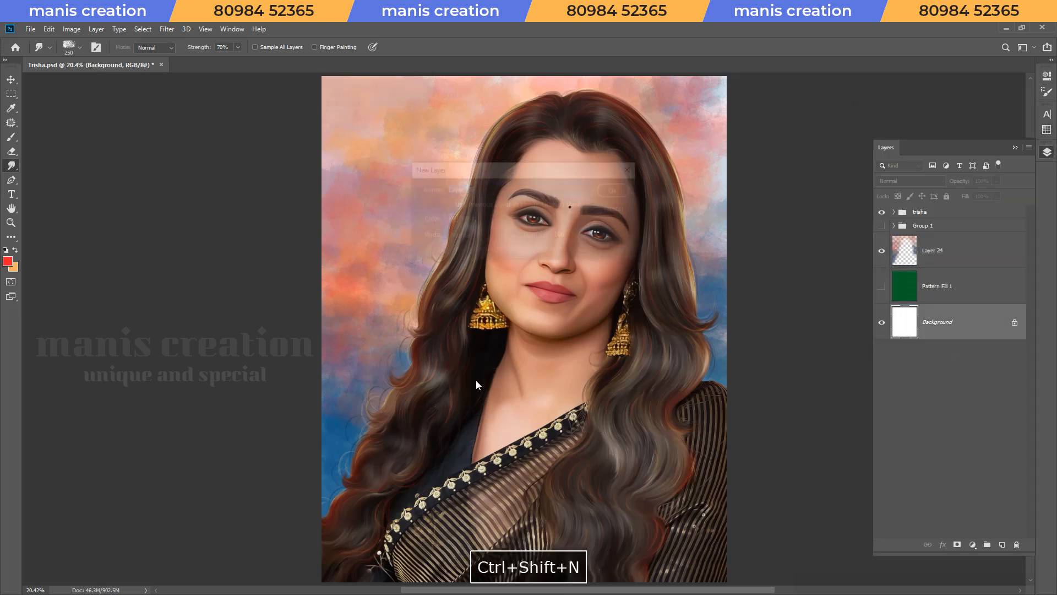
key("Return")
key("alt+Delete")
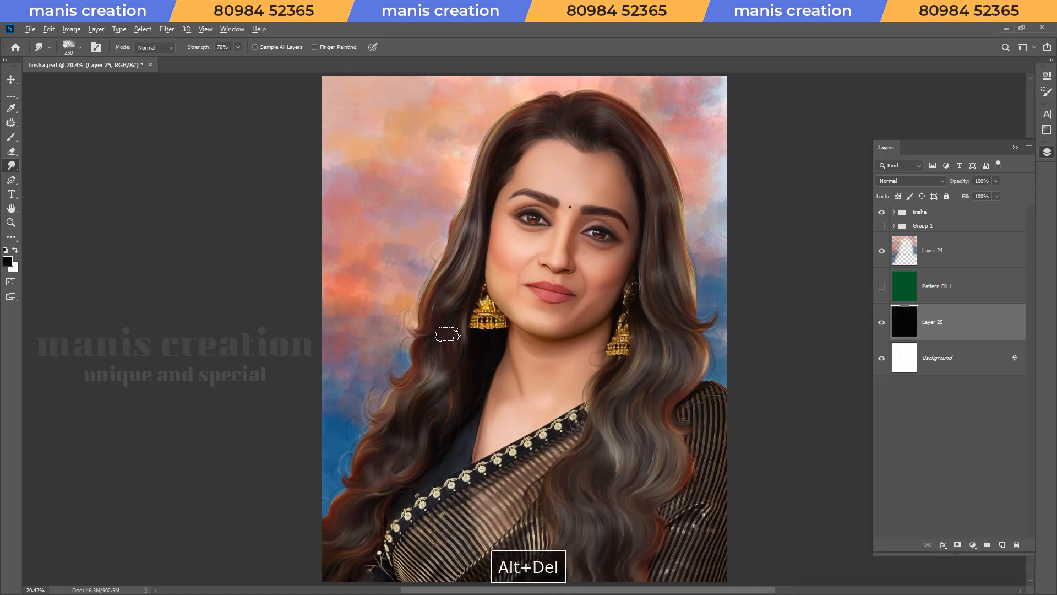
key("ctrl+Delete")
left_click(946, 196)
Smudge Layer 24 from the background's upper-left area across to the top of the hair at 70% strength.
left_click(937, 250)
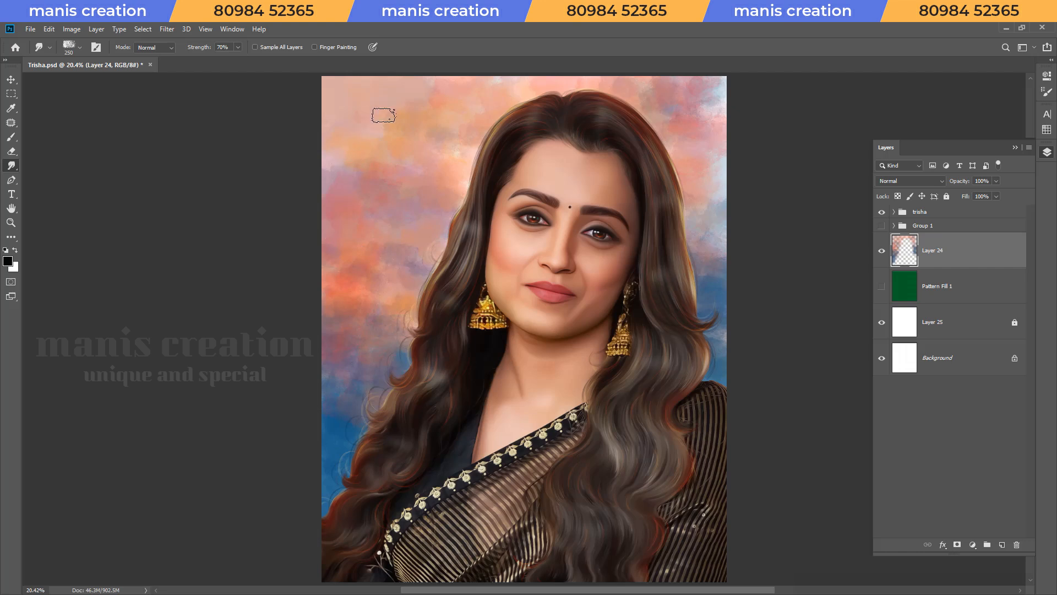
mouse_move(333, 139)
left_mouse_down()
mouse_move(341, 180)
mouse_move(325, 212)
mouse_move(330, 229)
mouse_move(338, 246)
mouse_move(371, 238)
left_mouse_up()
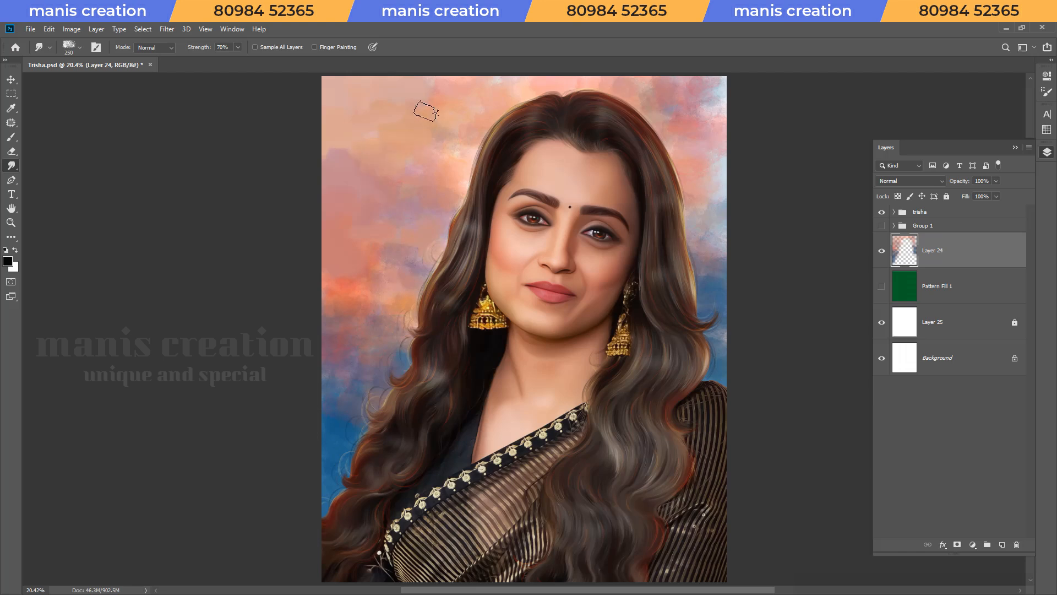
left_click_drag(465, 128, 467, 147)
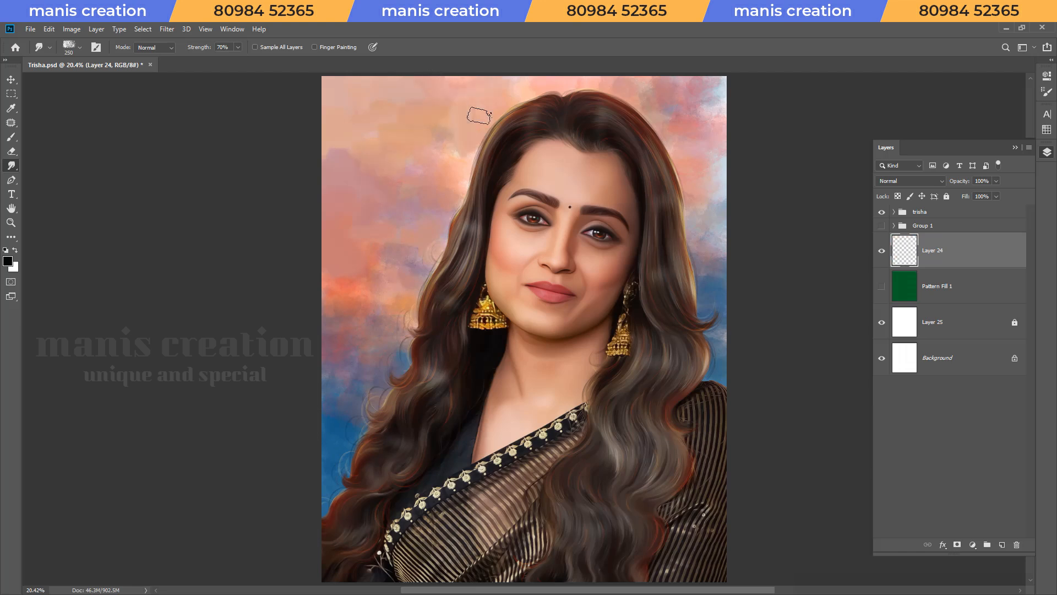
mouse_move(527, 86)
left_mouse_down()
mouse_move(542, 89)
mouse_move(530, 94)
left_mouse_up()
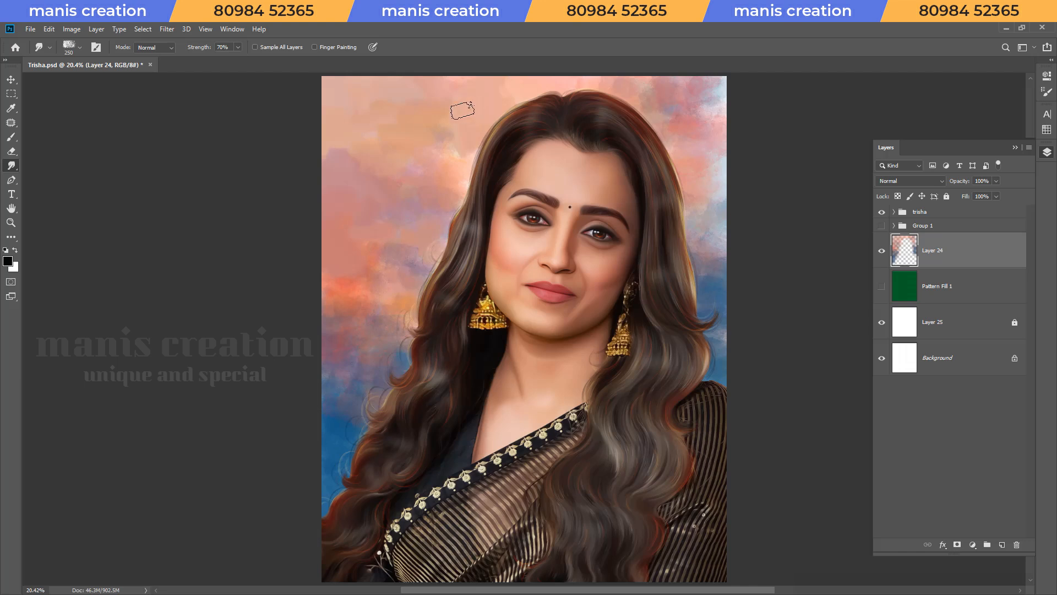
Lower the smudge strength to 40% and soften the image's left background down to the blue area, using 175 and 250 px sizes.
key("bracketleft")
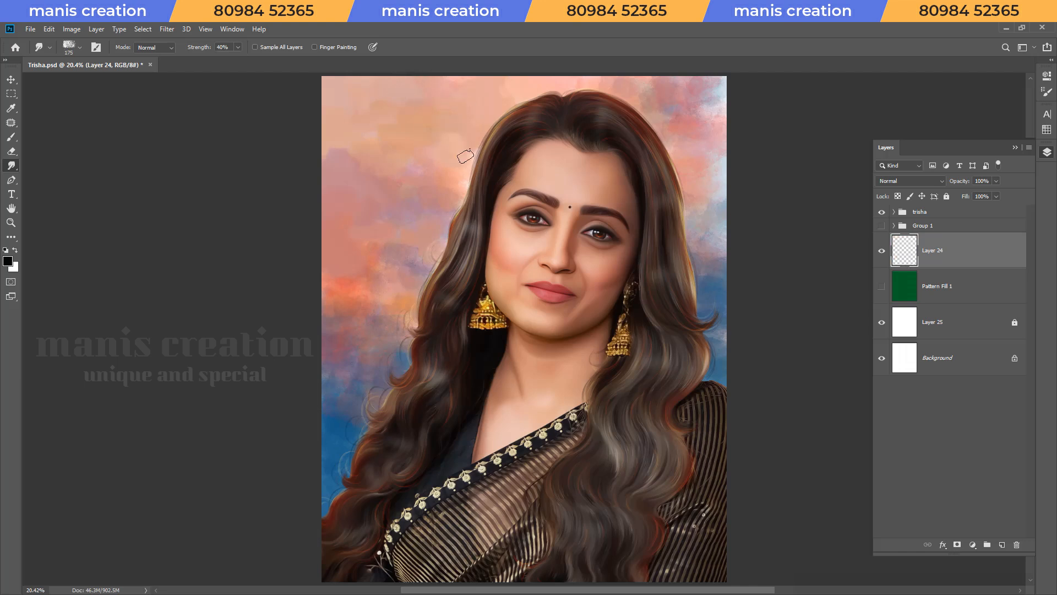
key("bracketright")
key("bracketright")
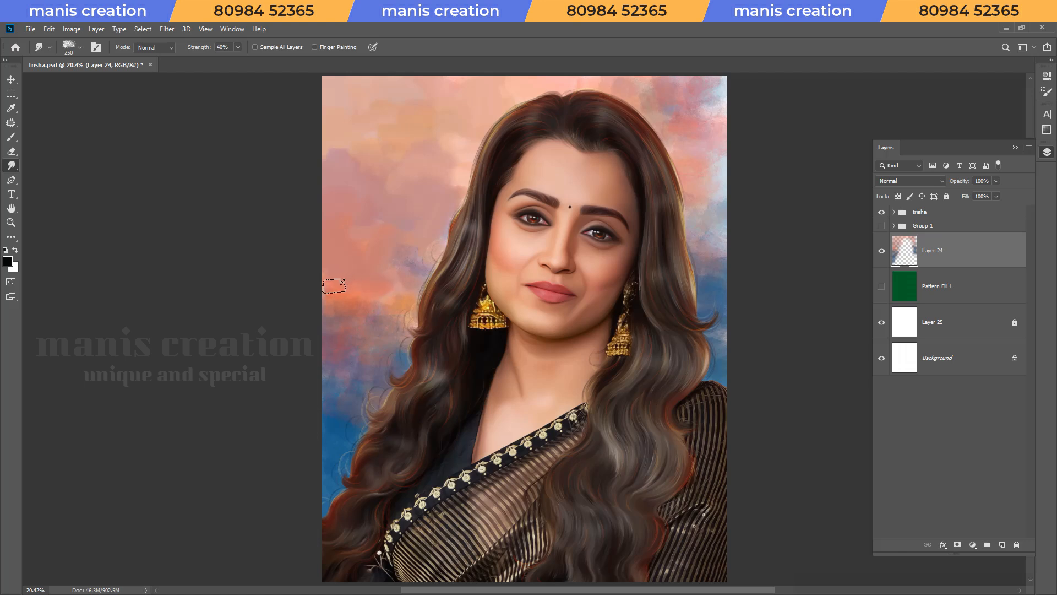
left_click_drag(336, 393, 338, 425)
key("bracketleft")
key("bracketleft")
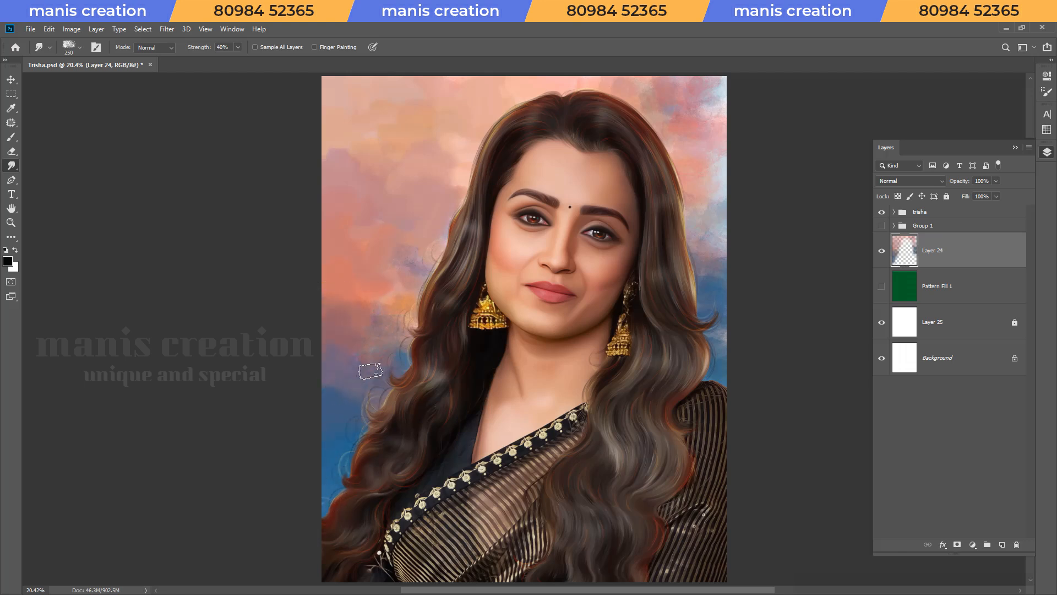
left_click_drag(389, 295, 386, 318)
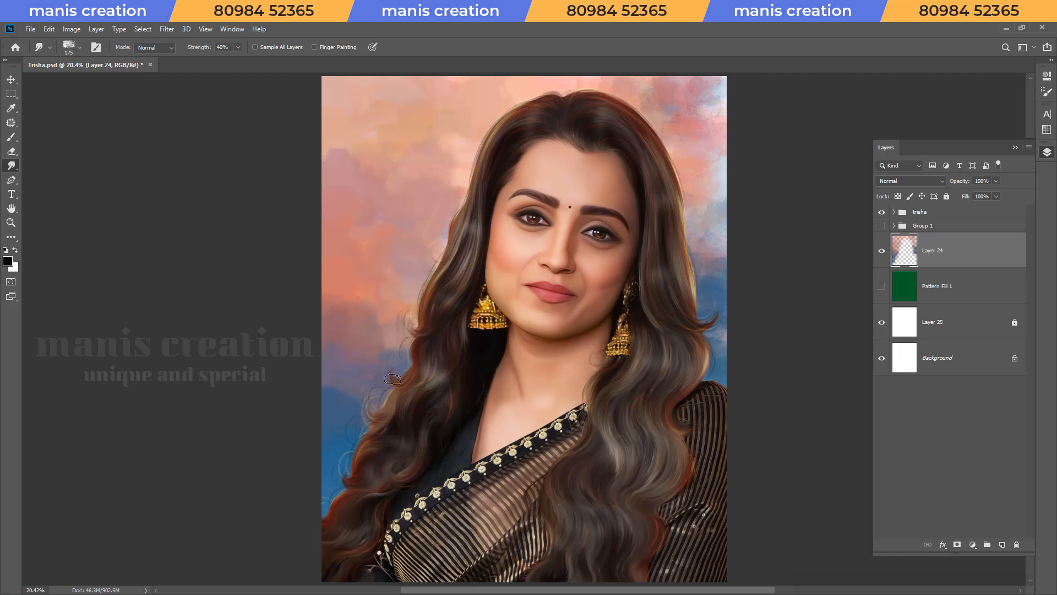
Soften the background on both sides of the hair with a 200 px smudge brush at 10% strength, and save the document.
key("bracketright")
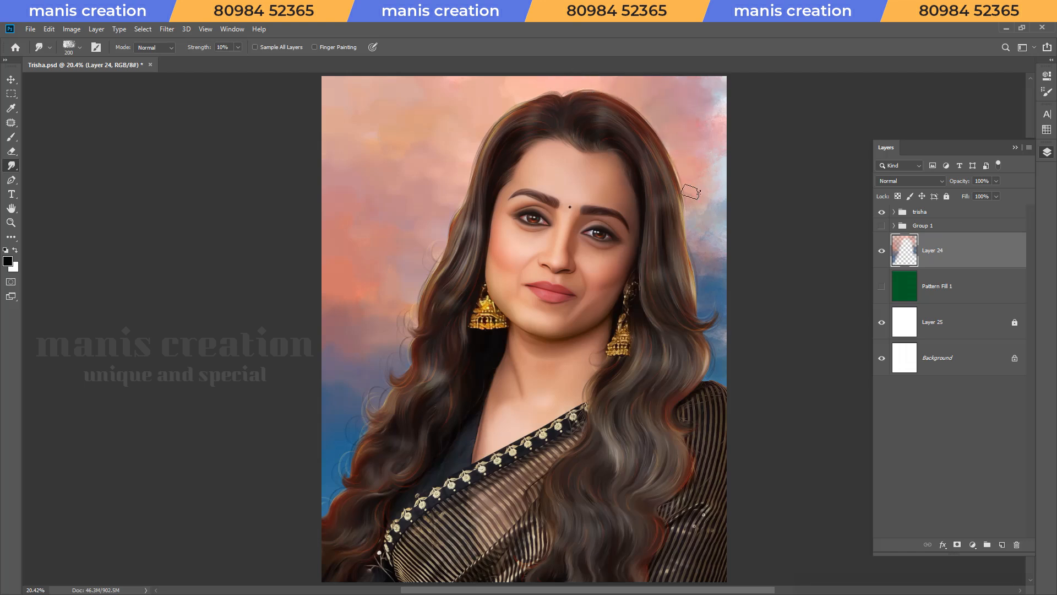
left_click_drag(697, 243, 708, 287)
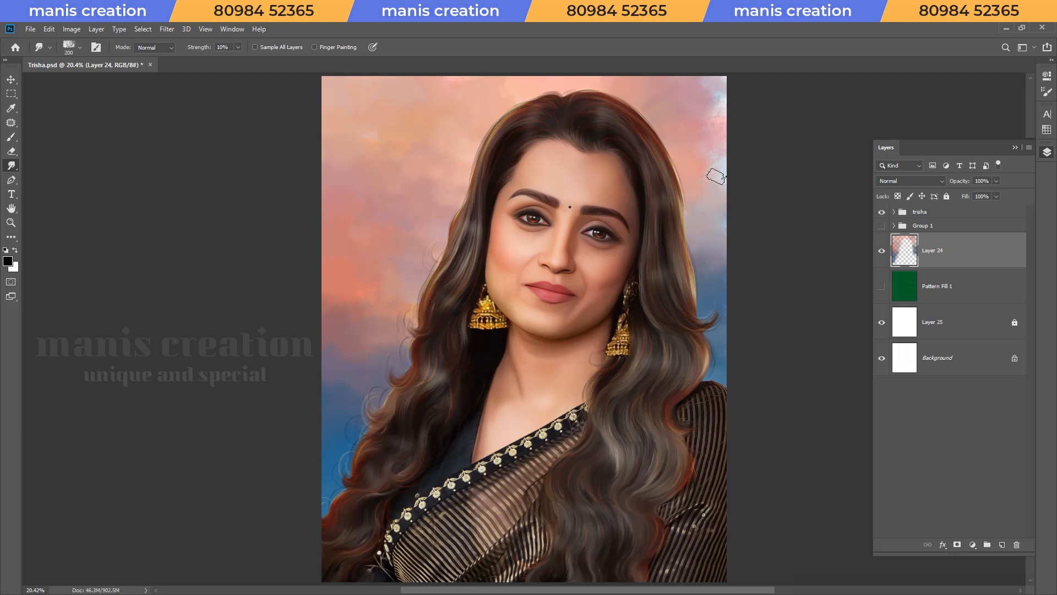
mouse_move(710, 125)
left_mouse_down()
mouse_move(722, 81)
mouse_move(711, 97)
left_mouse_up()
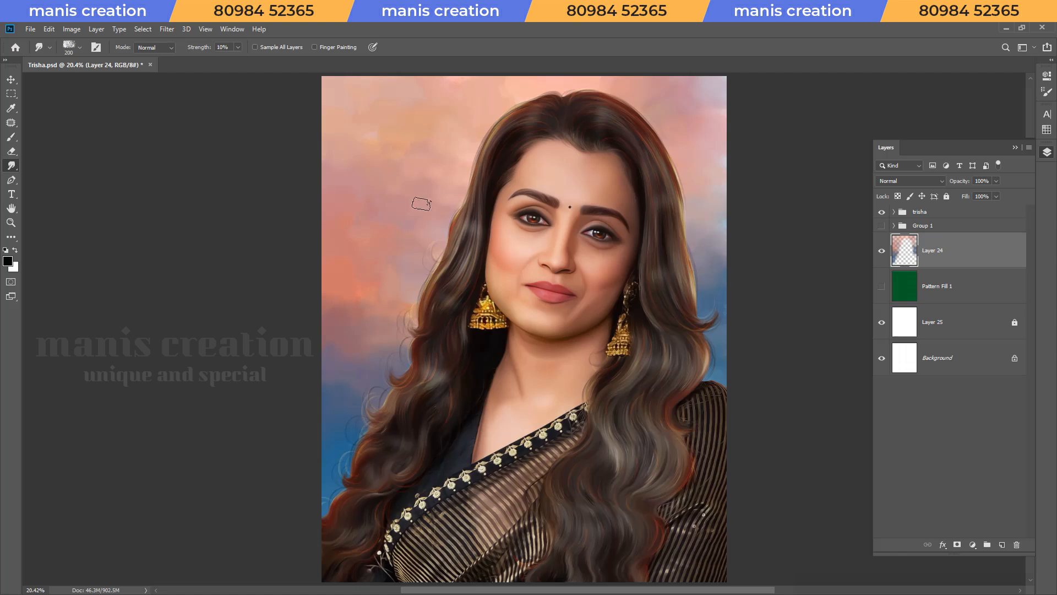
left_click_drag(427, 153, 378, 142)
left_click_drag(402, 308, 336, 313)
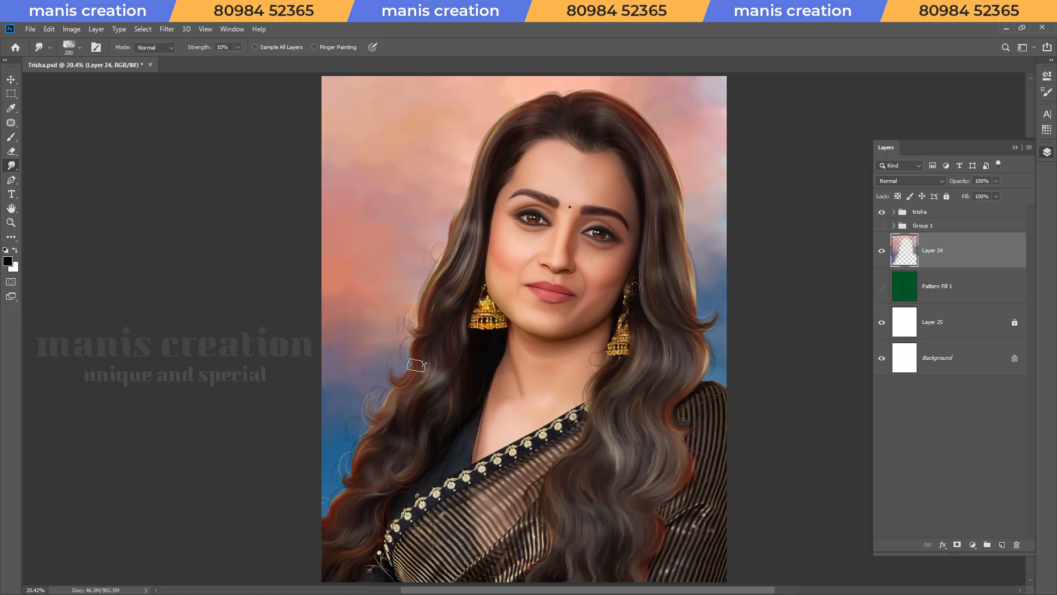
key("ctrl+s")
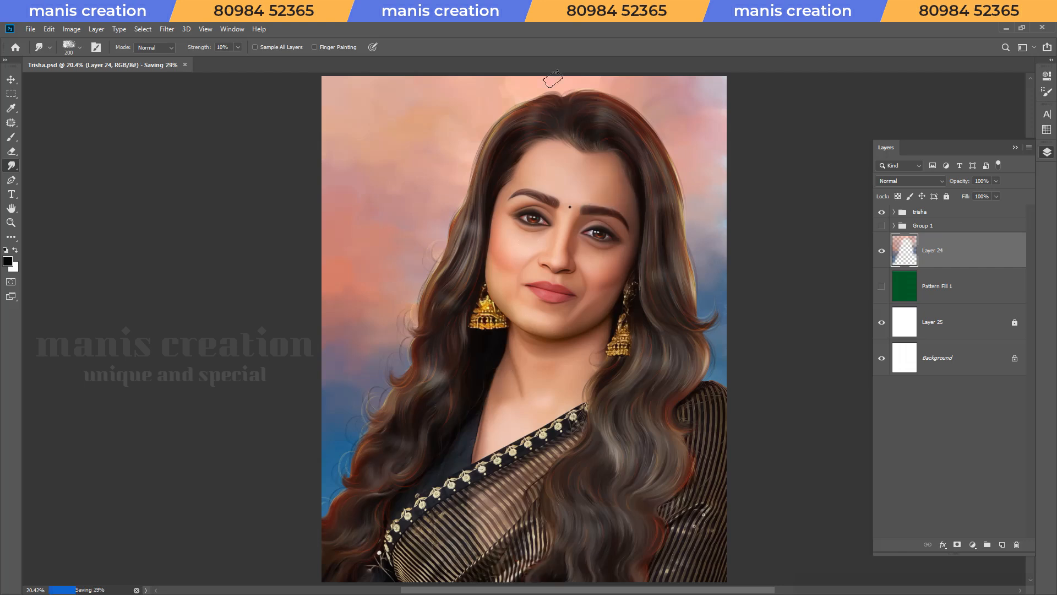
key("ctrl+s")
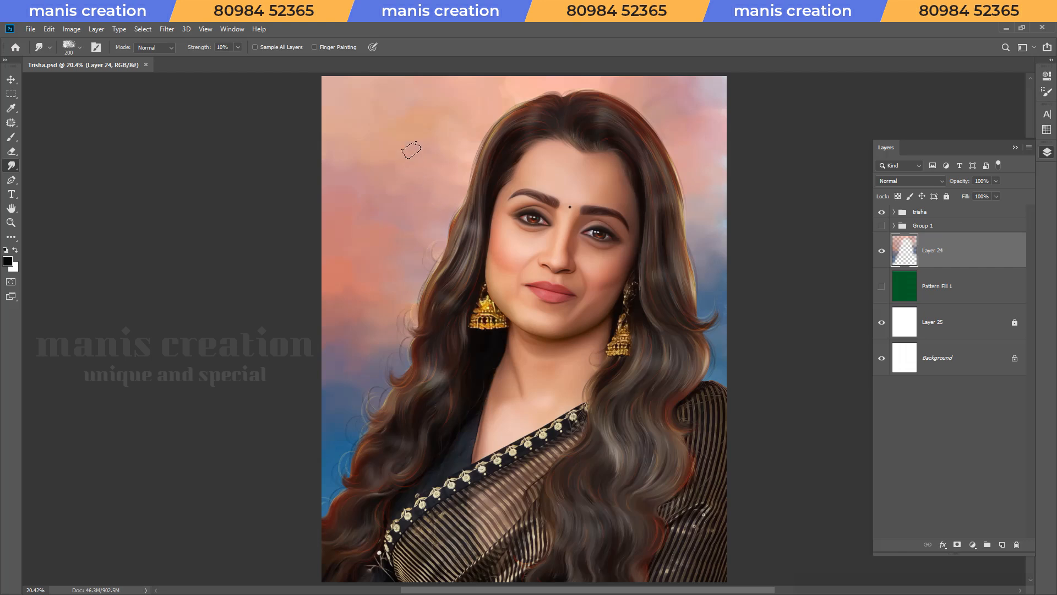
Smudge the background just above the hair, check the brush's shape dynamics without changing them, and save the document.
left_click_drag(512, 96, 500, 87)
key("F5")
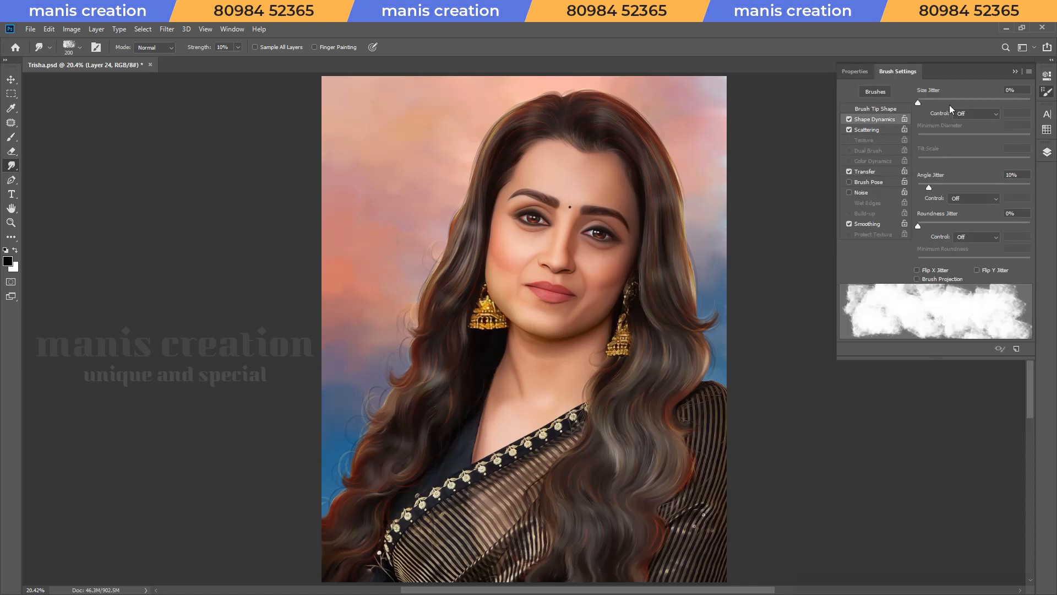
left_click(1018, 71)
left_click(1047, 152)
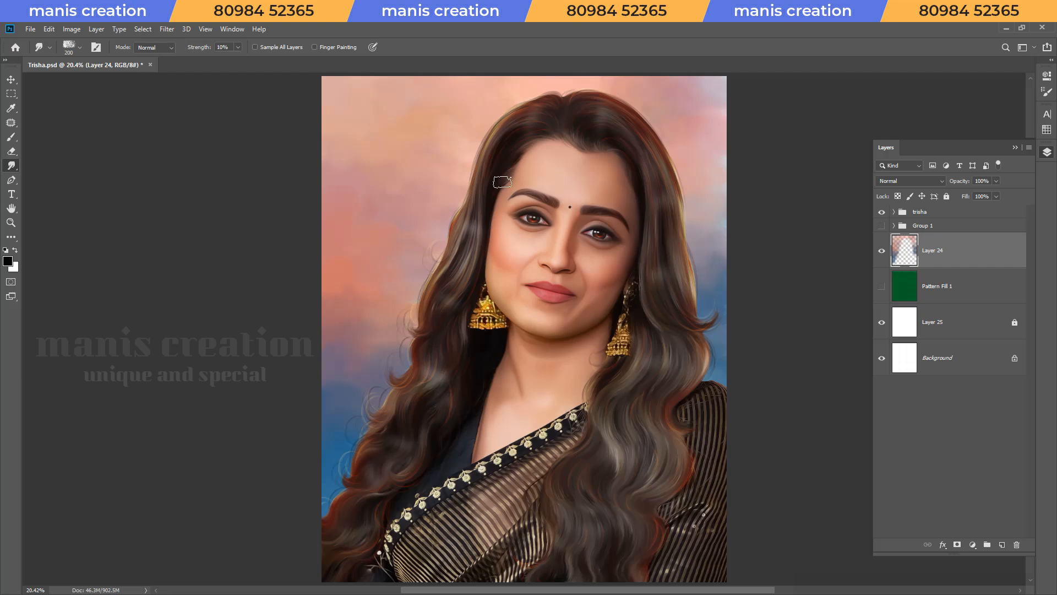
key("ctrl+s")
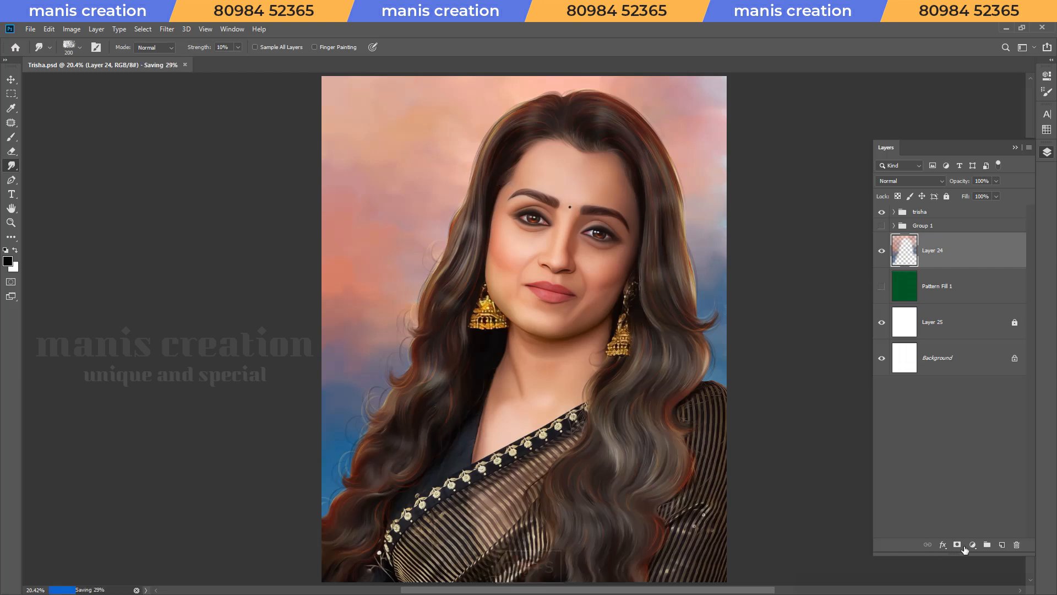
Add a Color Balance adjustment above Layer 24 with midtones at red +25, blue +27 and a slight magenta shift.
left_click(973, 545)
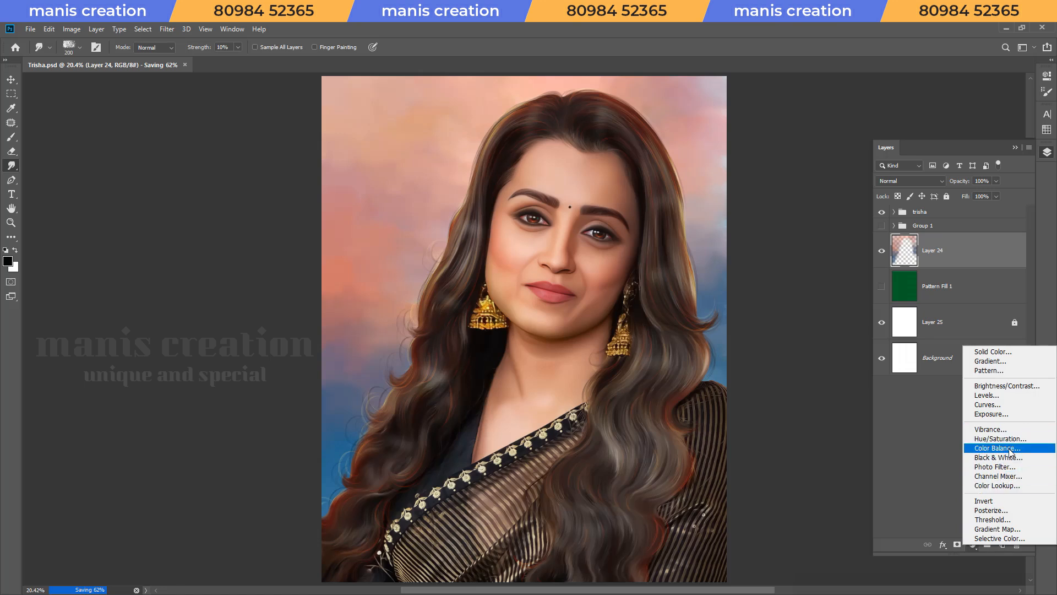
left_click(1008, 449)
left_click_drag(940, 169, 956, 130)
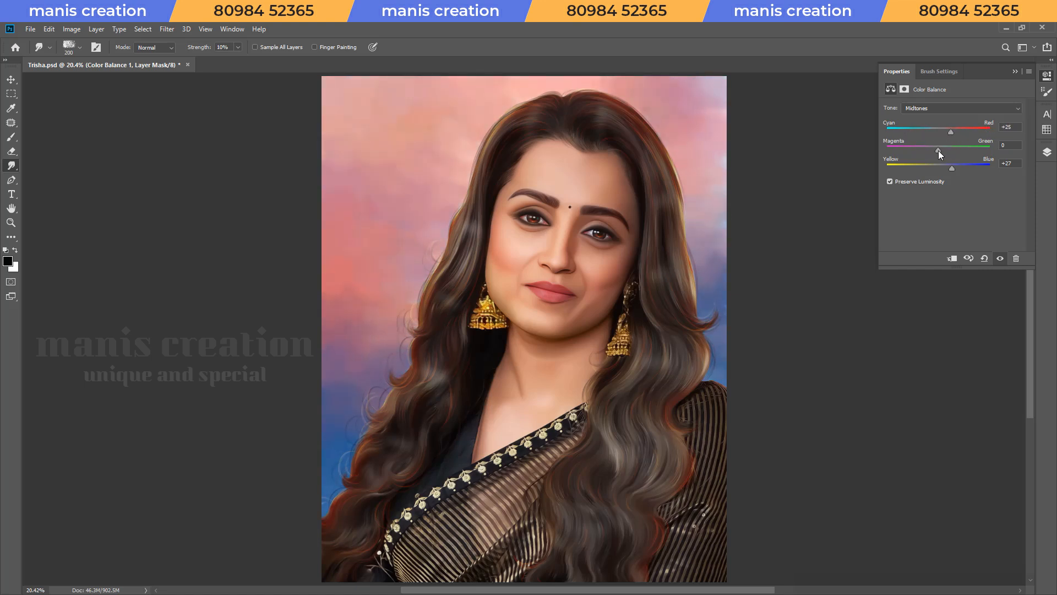
mouse_move(940, 151)
left_mouse_down()
mouse_move(930, 152)
mouse_move(953, 147)
mouse_move(929, 150)
left_mouse_up()
left_click(1048, 153)
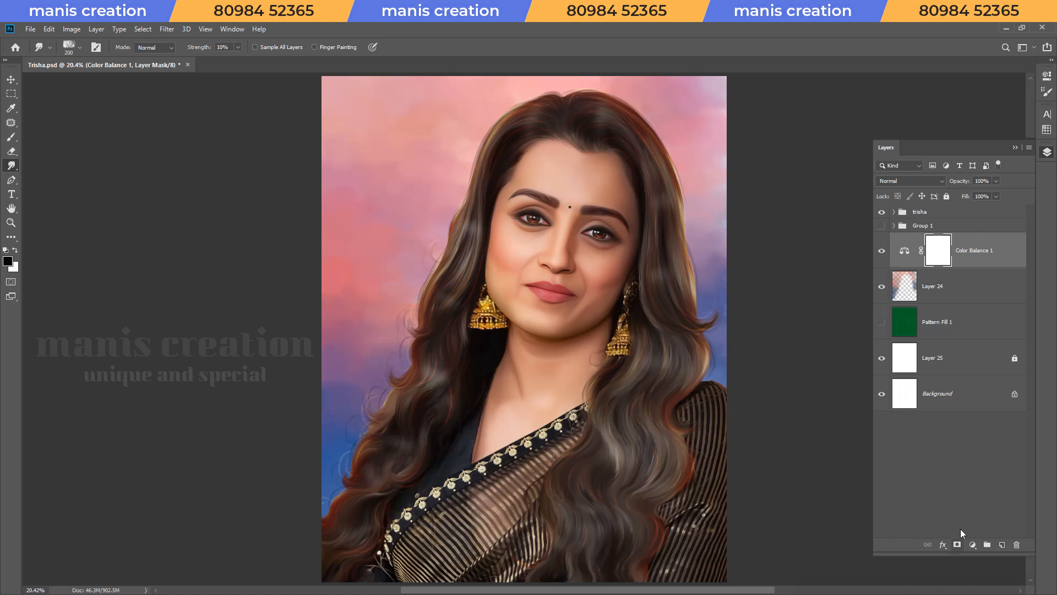
Add a Hue/Saturation adjustment above the colour balance, reset its trial changes, reselect Layer 24, and save the document.
left_click(973, 544)
left_click(998, 437)
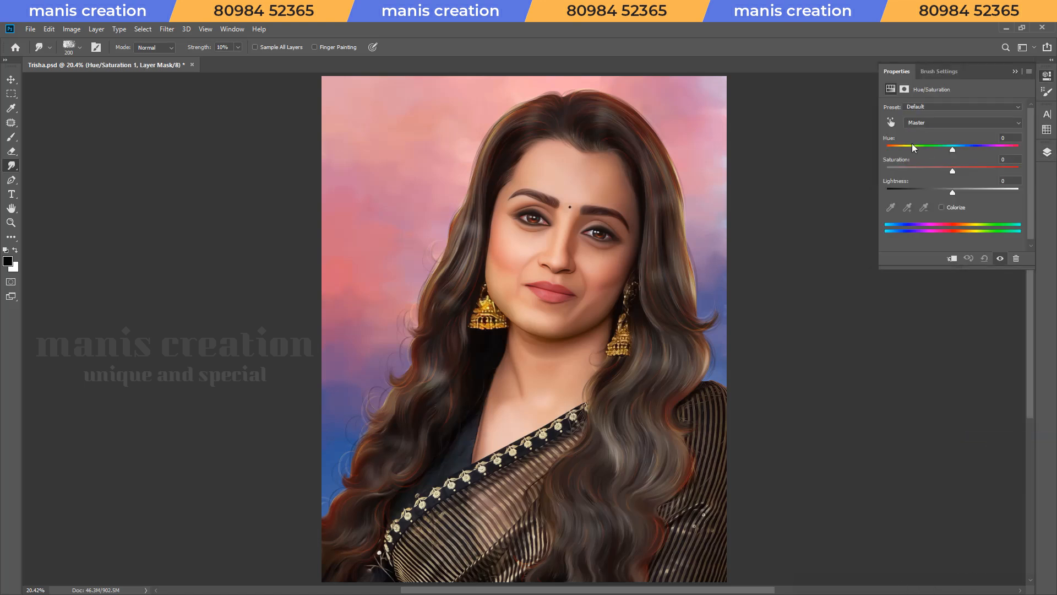
mouse_move(953, 152)
left_mouse_down()
mouse_move(895, 152)
mouse_move(948, 153)
mouse_move(960, 170)
left_mouse_up()
left_click(984, 259)
left_click(1047, 152)
key("ctrl+s")
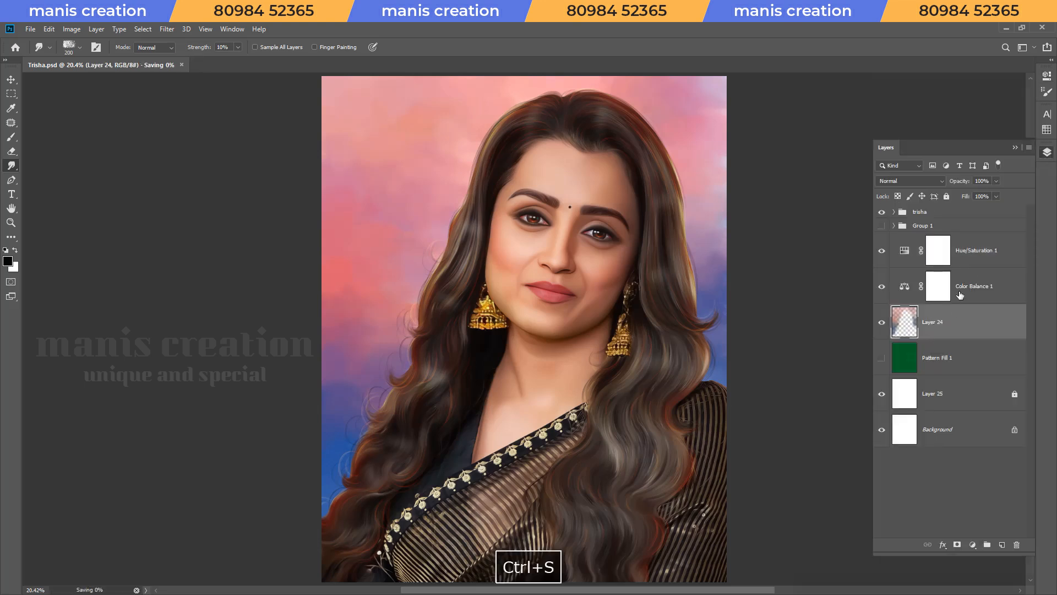
Create a new layer above the adjustments and choose the Soft Round Pressure Opacity and Flow brush, enlarged to 600 px.
key("ctrl+shift+n")
key("Return")
key("b")
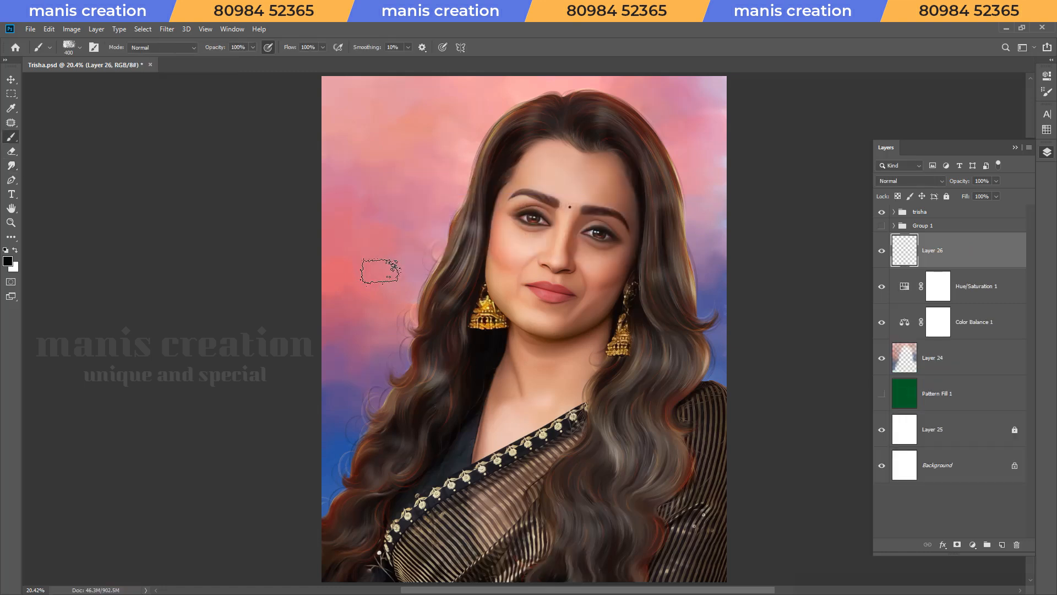
right_click(380, 271)
left_click_drag(557, 489, 558, 381)
left_click(461, 424)
key("Return")
key("bracketright")
key("bracketright")
key("bracketright")
key("bracketright")
key("bracketright")
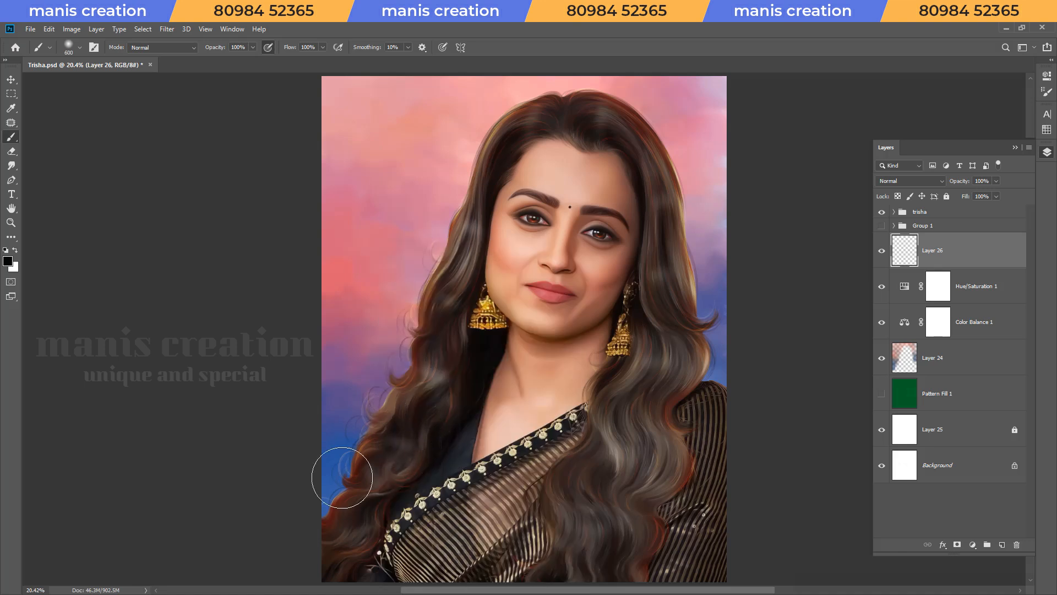
Darken the lower background on both sides of the hair with soft black strokes up to 900 px, and save the document.
mouse_move(316, 511)
left_mouse_down()
mouse_move(319, 466)
mouse_move(339, 432)
mouse_move(349, 500)
mouse_move(331, 533)
mouse_move(319, 504)
left_mouse_up()
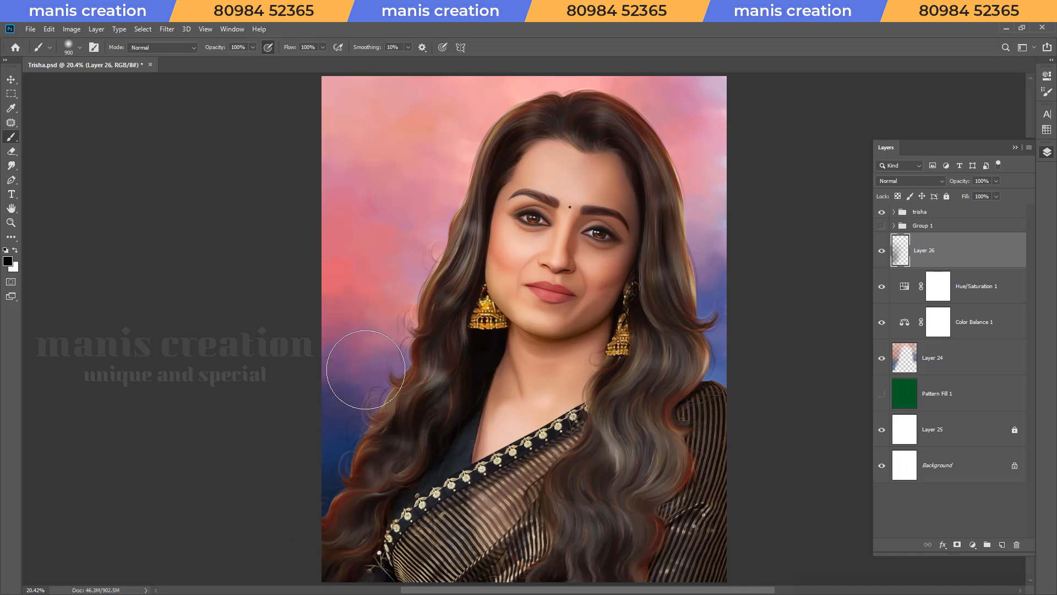
mouse_move(681, 385)
left_mouse_down()
mouse_move(743, 366)
mouse_move(739, 307)
left_mouse_up()
mouse_move(339, 428)
left_mouse_down()
mouse_move(299, 397)
mouse_move(399, 436)
mouse_move(325, 513)
left_mouse_up()
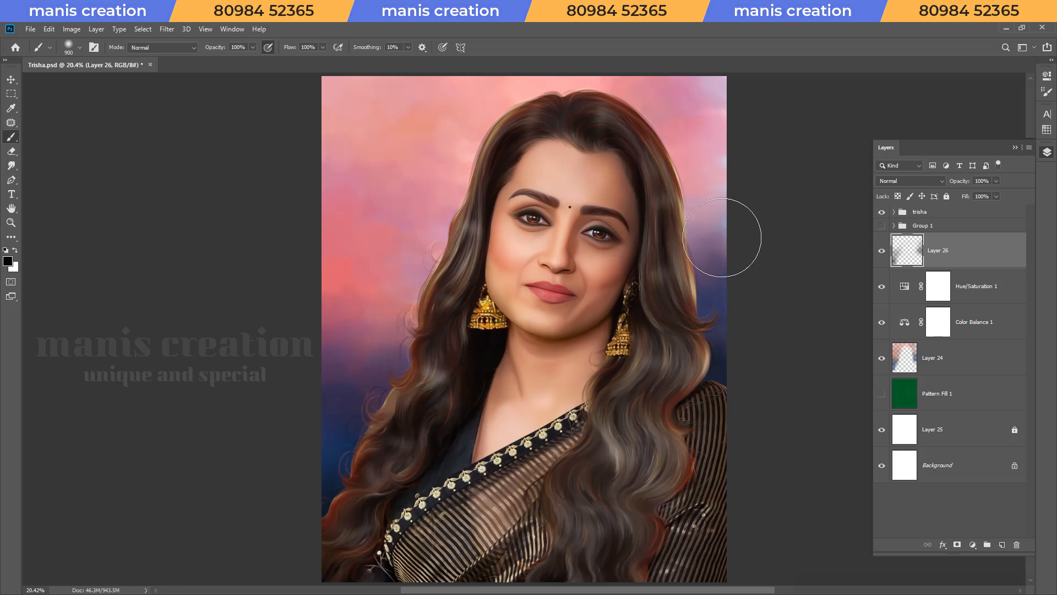
key("v")
scroll(561, 353, "down", 1)
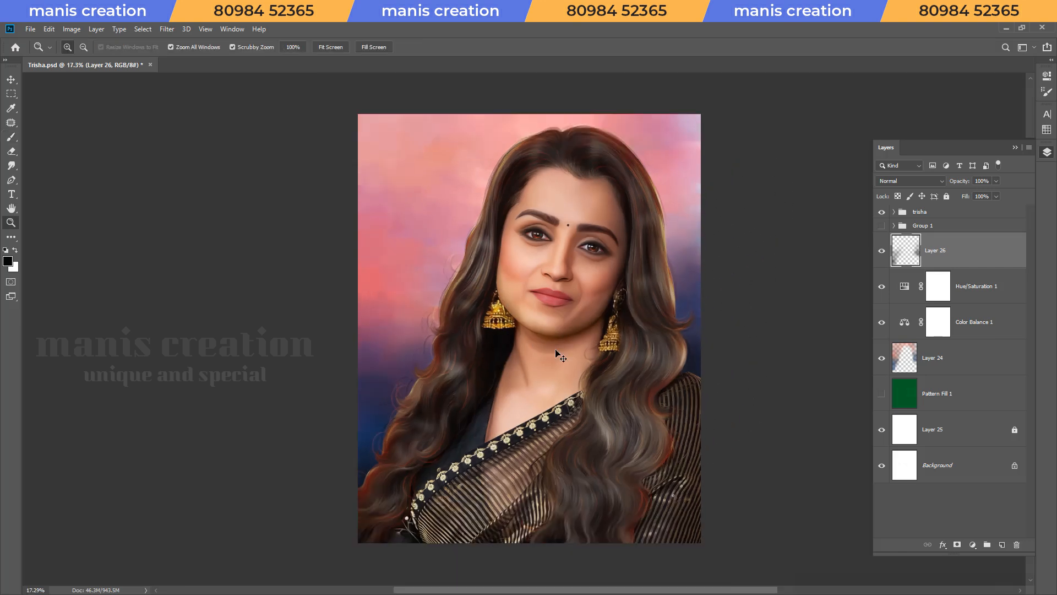
key("ctrl+s")
Group Layer 24 through Layer 26 as "BG", lock the group, select the trisha group, and save the document.
left_click(951, 366)
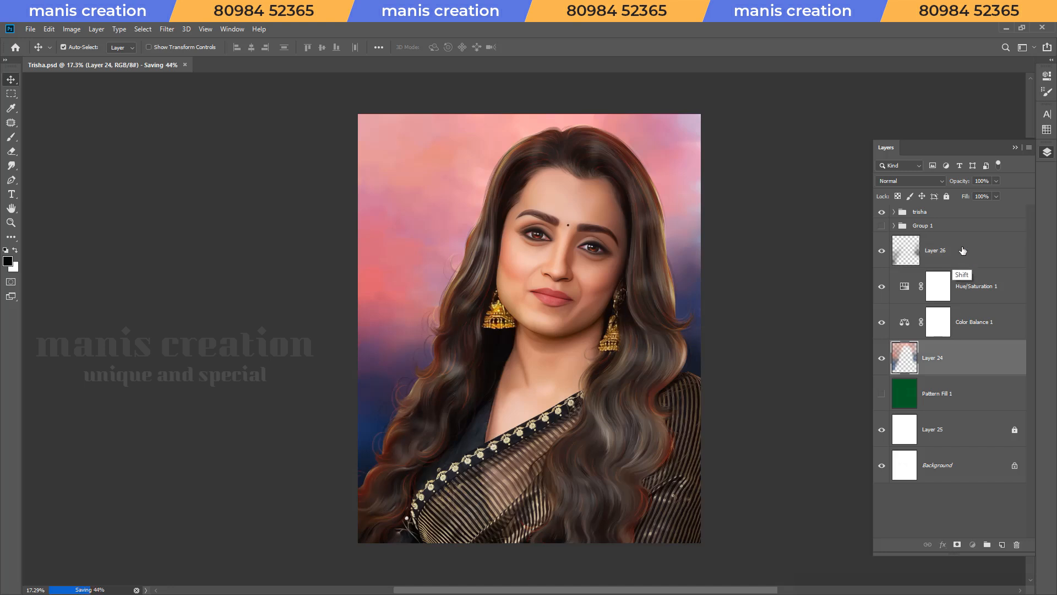
left_click(961, 271, "shift")
key("ctrl+g")
double_click(923, 239)
type("BG")
key("Return")
left_click(946, 196)
left_click(934, 213)
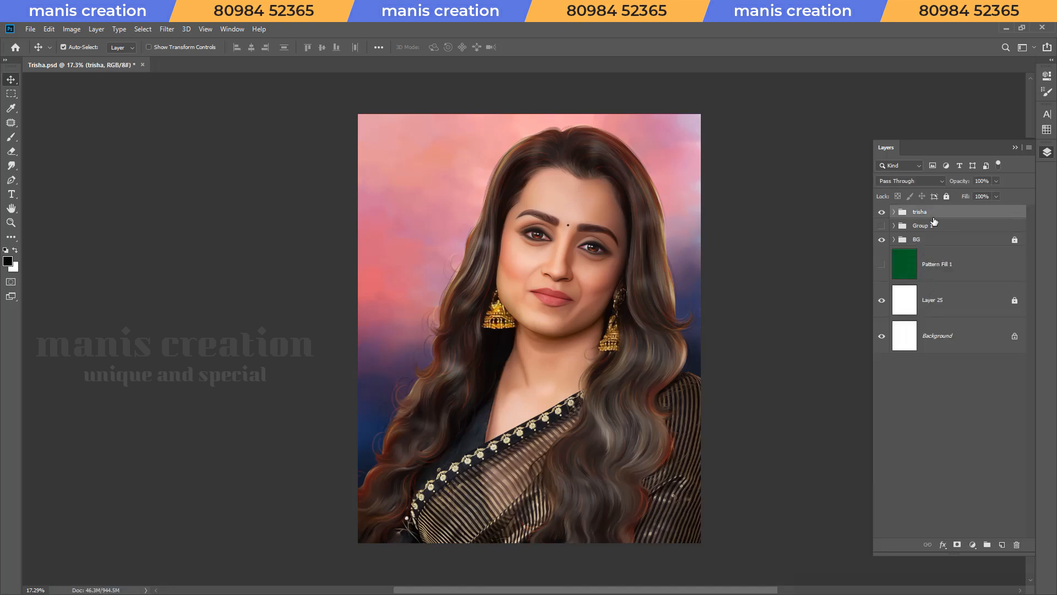
key("ctrl+s")
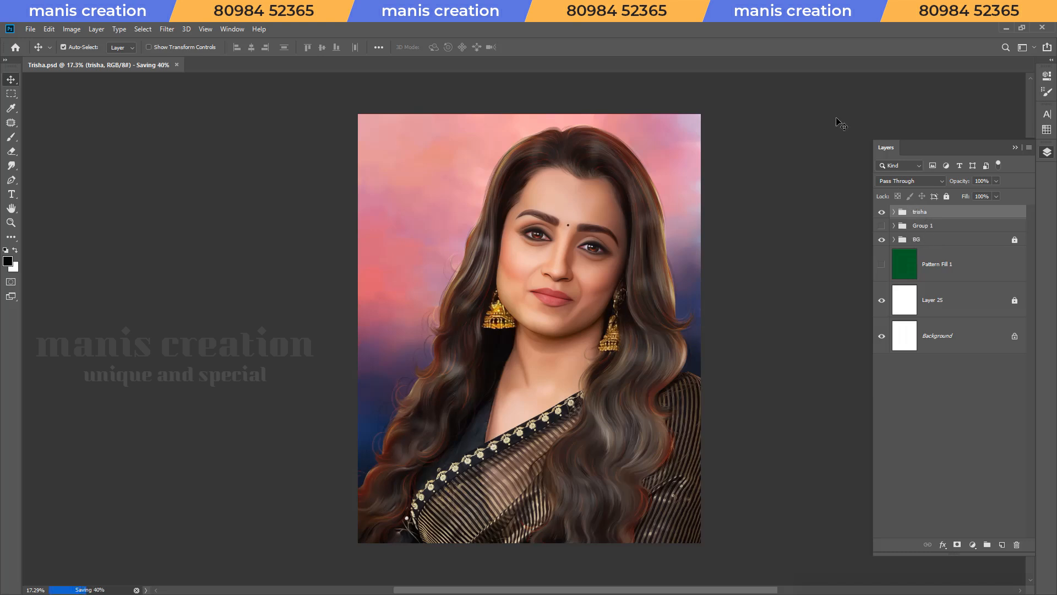
key("ctrl+s")
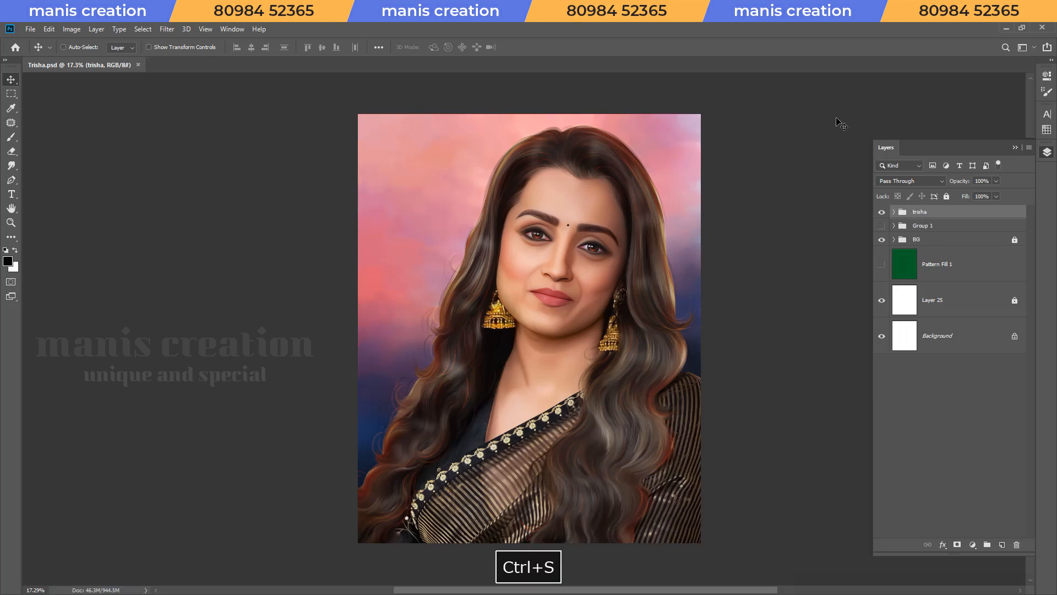
Collapse the dress group, open the edit_face group inside trisha, and delete its hidden Layer 17.
key("ctrl+0")
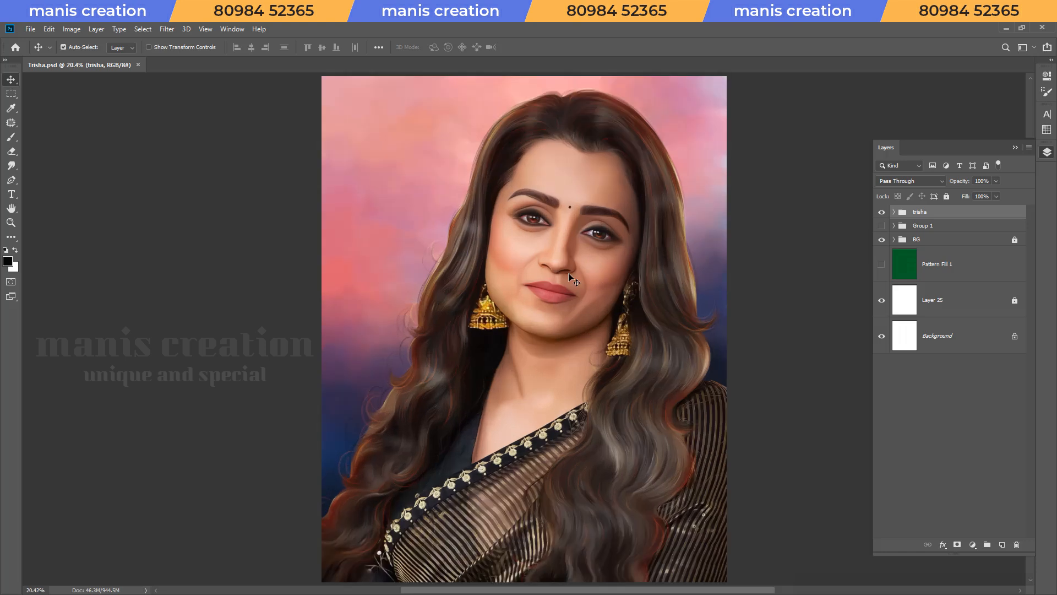
left_click(894, 213)
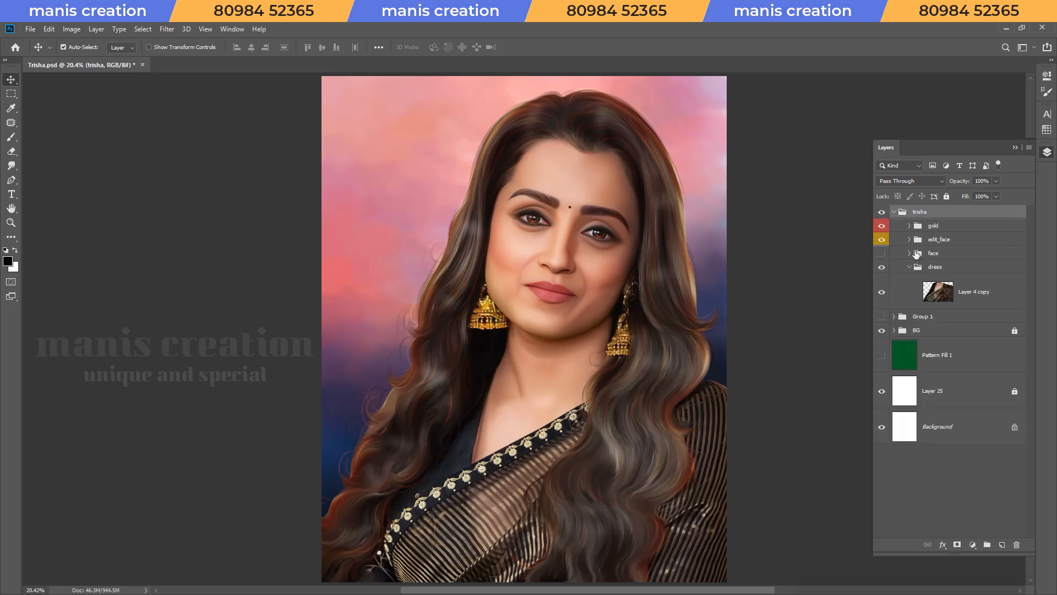
left_click(909, 267)
left_click(909, 240)
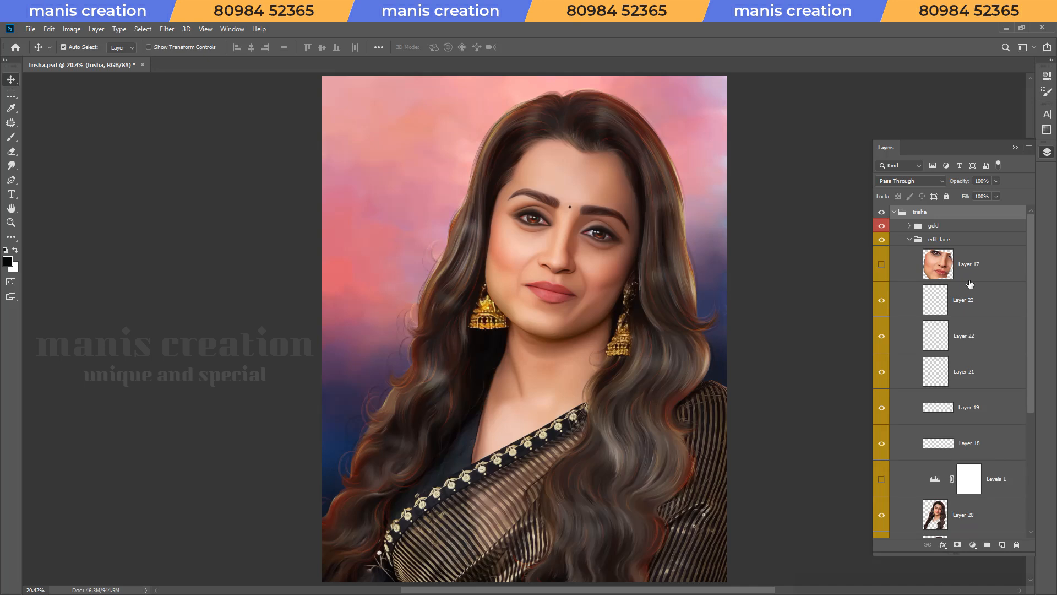
left_click(929, 265)
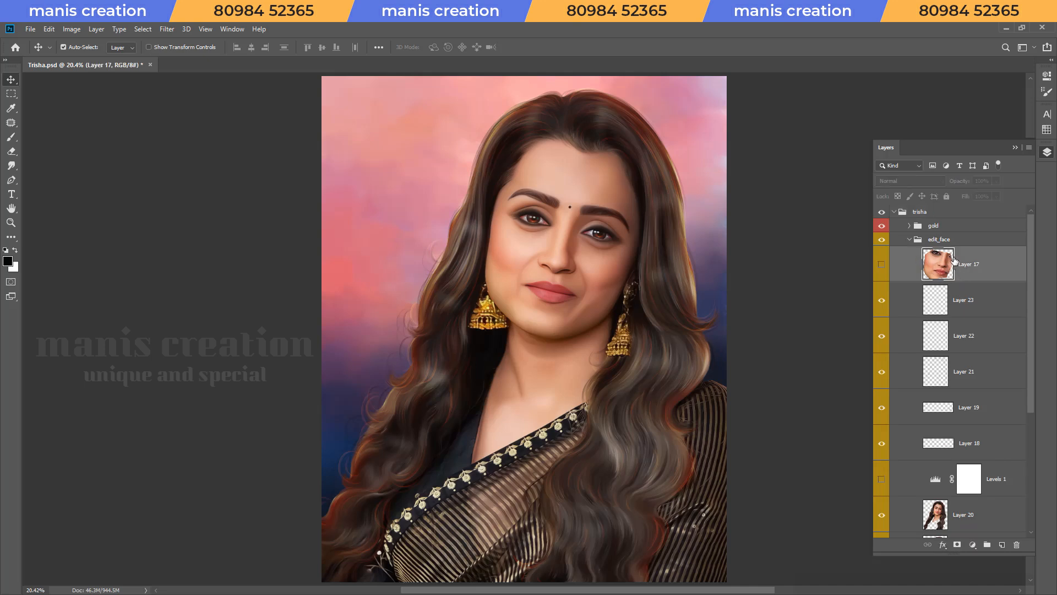
key("Delete")
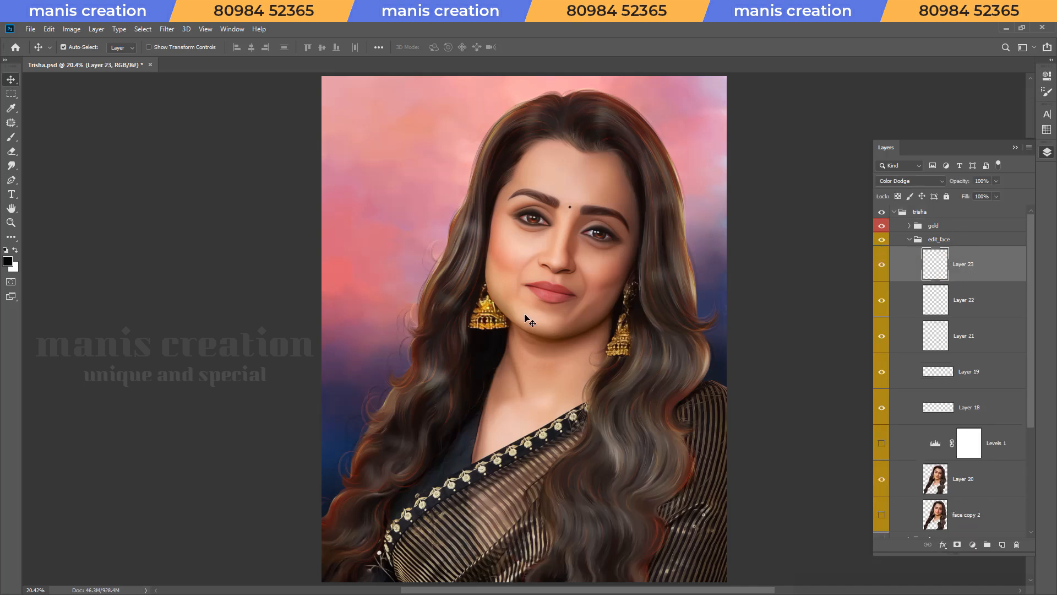
Create a new layer on top of the edit_face group and pick the light orange swatch as the foreground colour.
key("ctrl+shift+n")
key("Return")
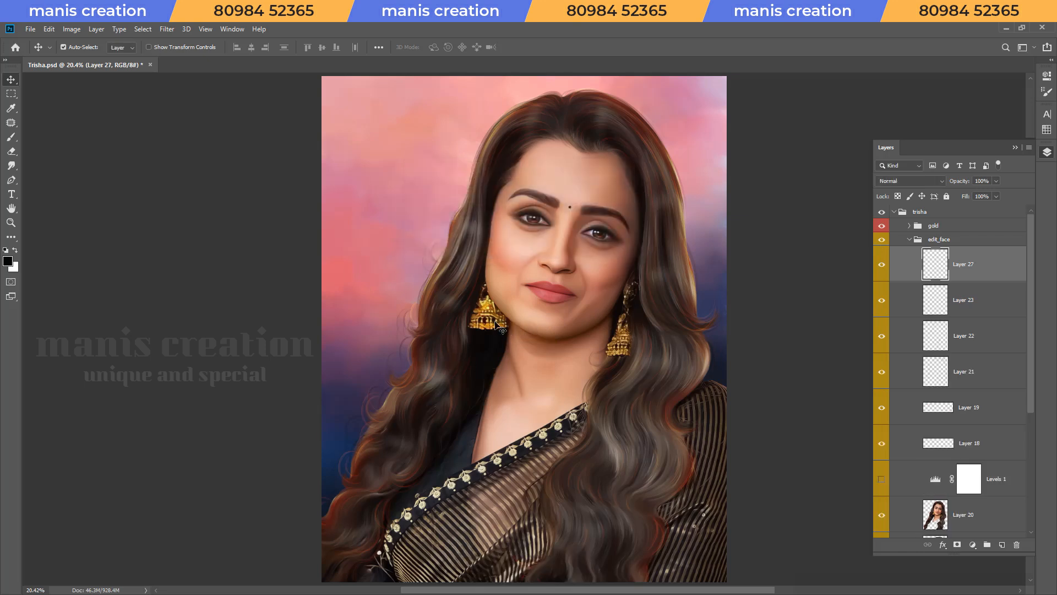
key("F1")
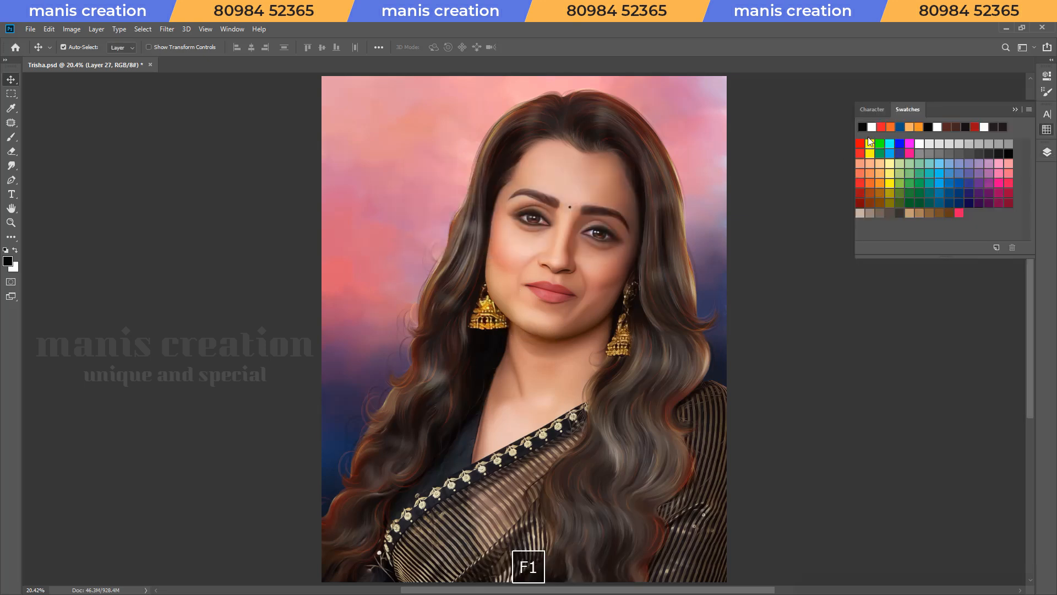
left_click(881, 164)
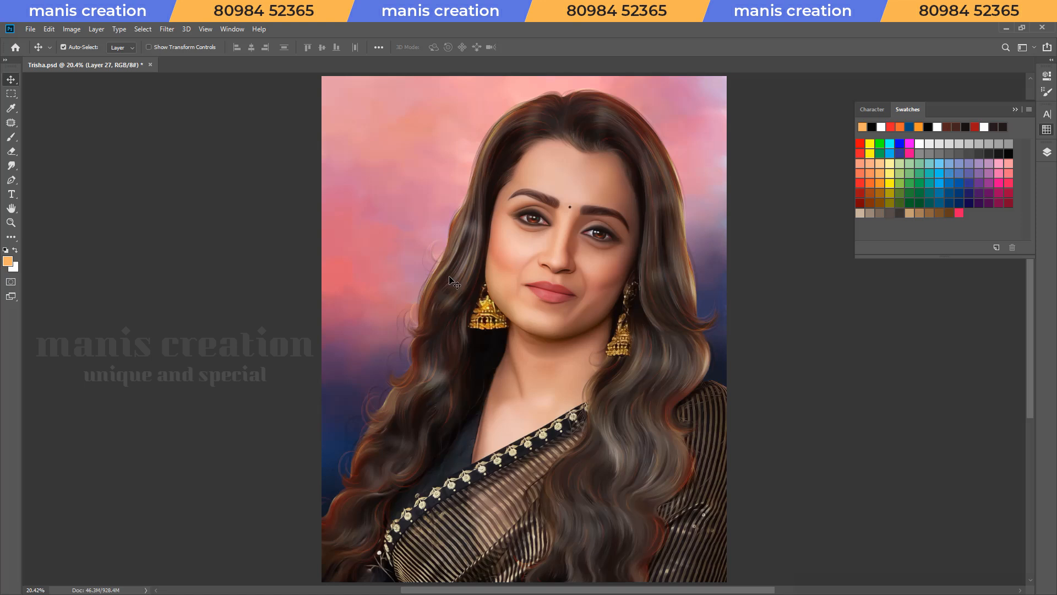
Choose a hard round brush preset and reduce it to 40 px for fine strands at the hair's left edge.
key("b")
right_click(418, 247)
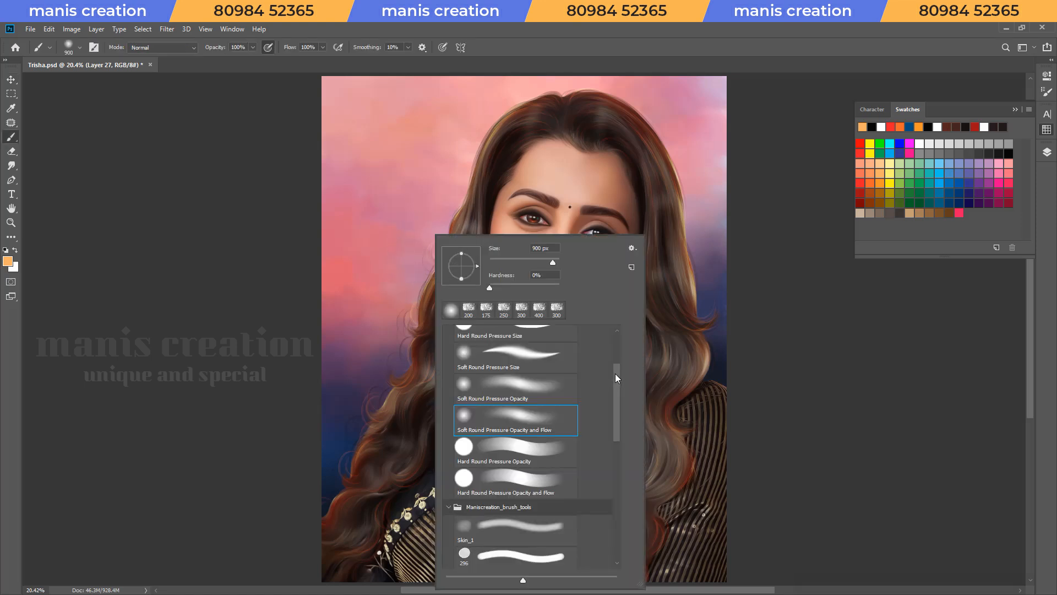
scroll(616, 373, "up", 2)
double_click(515, 397)
key("bracketleft")
key("bracketleft")
key("bracketleft")
key("bracketleft")
key("bracketleft")
key("bracketleft")
key("bracketleft")
key("bracketleft")
key("bracketleft")
key("bracketleft")
key("bracketleft")
key("bracketleft")
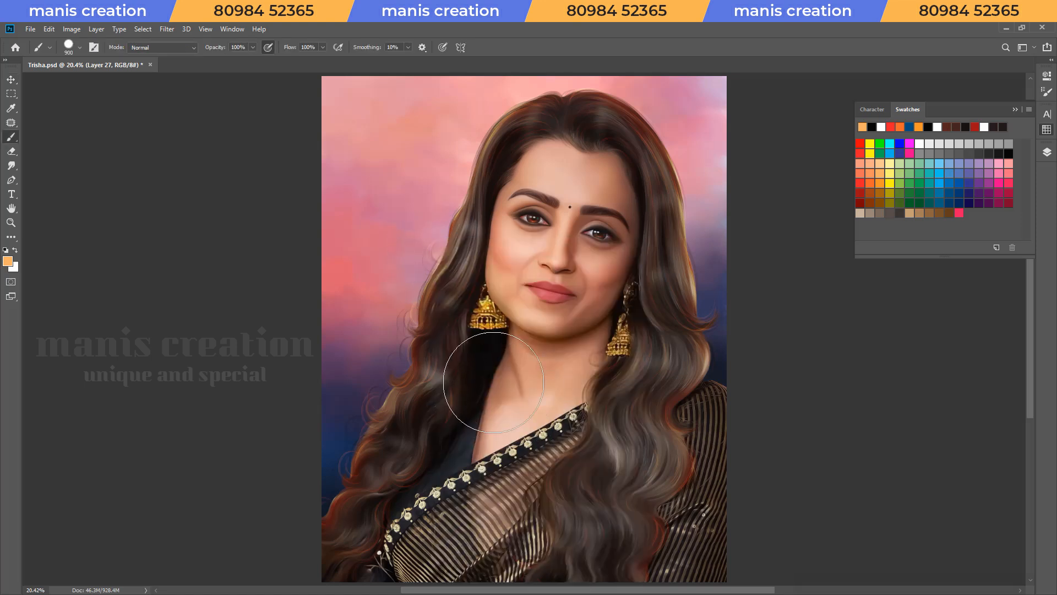
key("ctrl+space")
left_click_drag(360, 438, 392, 425)
key("bracketleft")
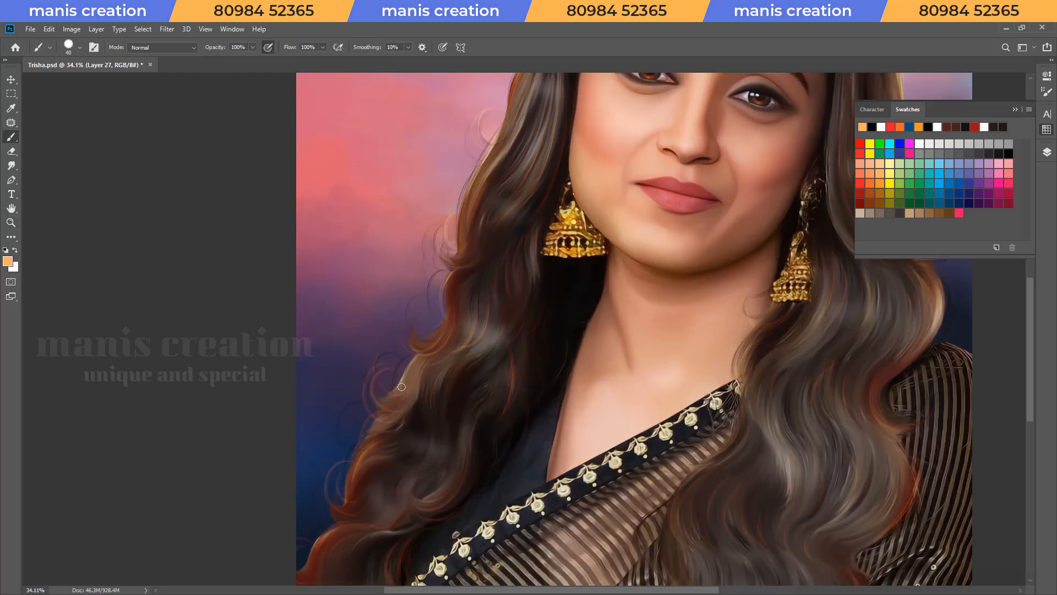
Paint fine light orange strands and curls along the left edge of the hair, up towards the head.
left_click_drag(374, 395, 404, 389)
left_click_drag(402, 337, 438, 325)
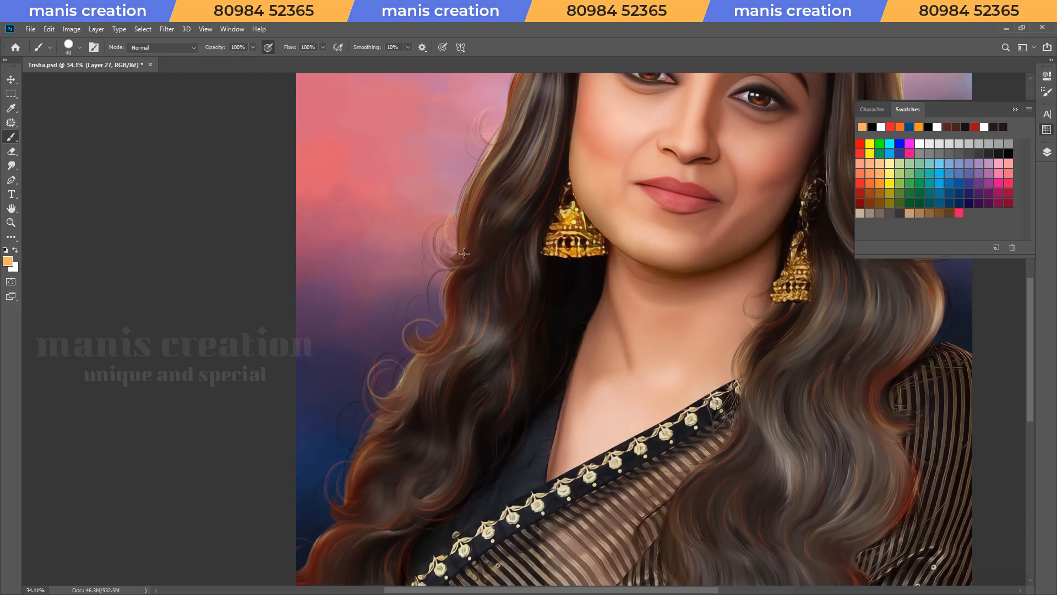
mouse_move(519, 128)
left_mouse_down()
mouse_move(449, 239)
mouse_move(407, 338)
left_mouse_up()
left_click_drag(440, 291, 499, 164)
mouse_move(447, 245)
left_mouse_down()
mouse_move(506, 171)
mouse_move(447, 235)
mouse_move(559, 139)
left_mouse_up()
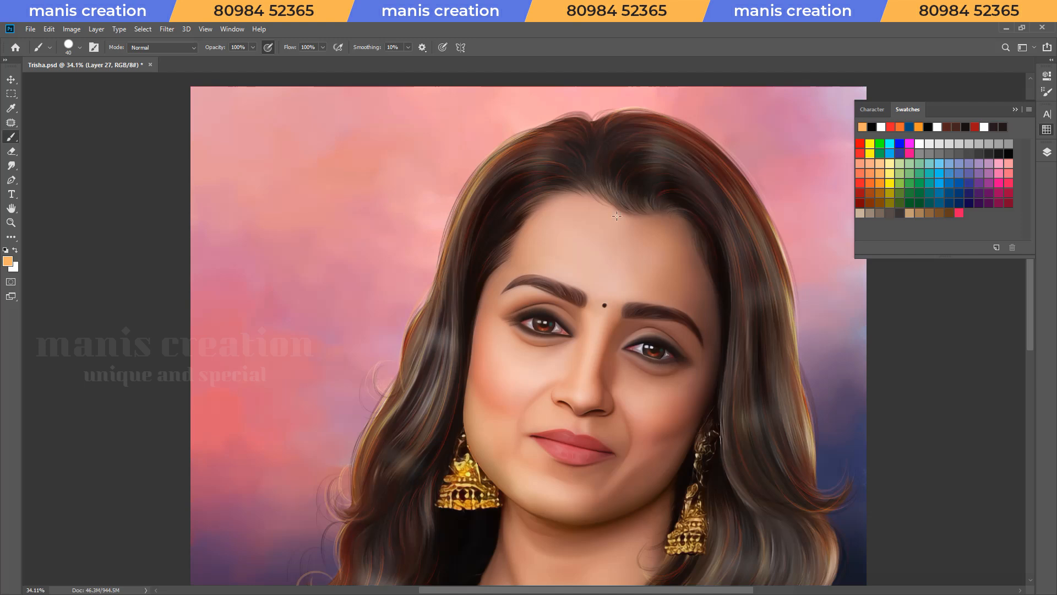
Set Layer 27's blend mode to Color Dodge.
key("F2")
left_click(907, 182)
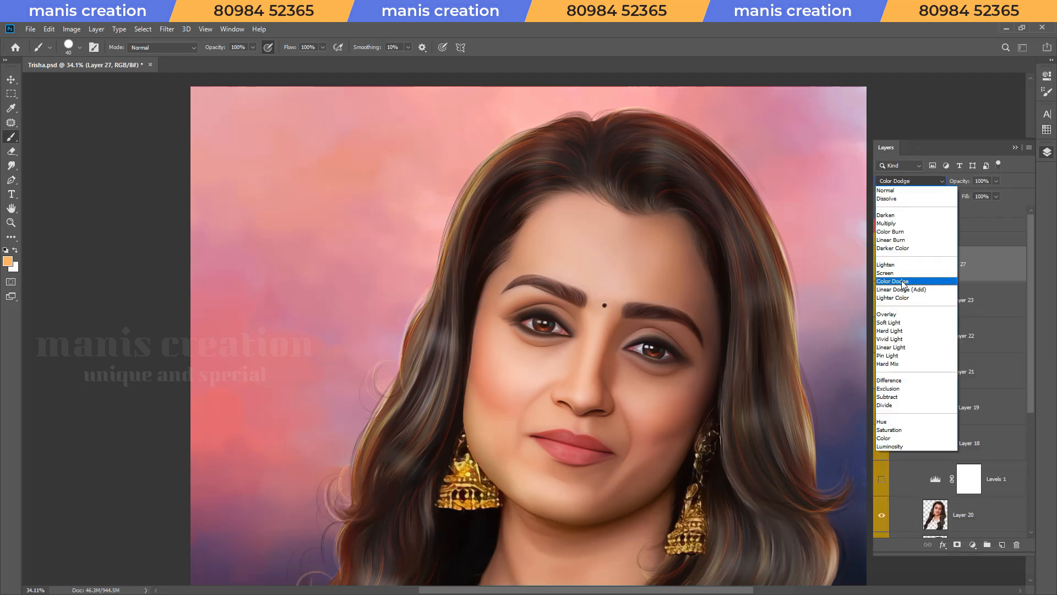
left_click(902, 280)
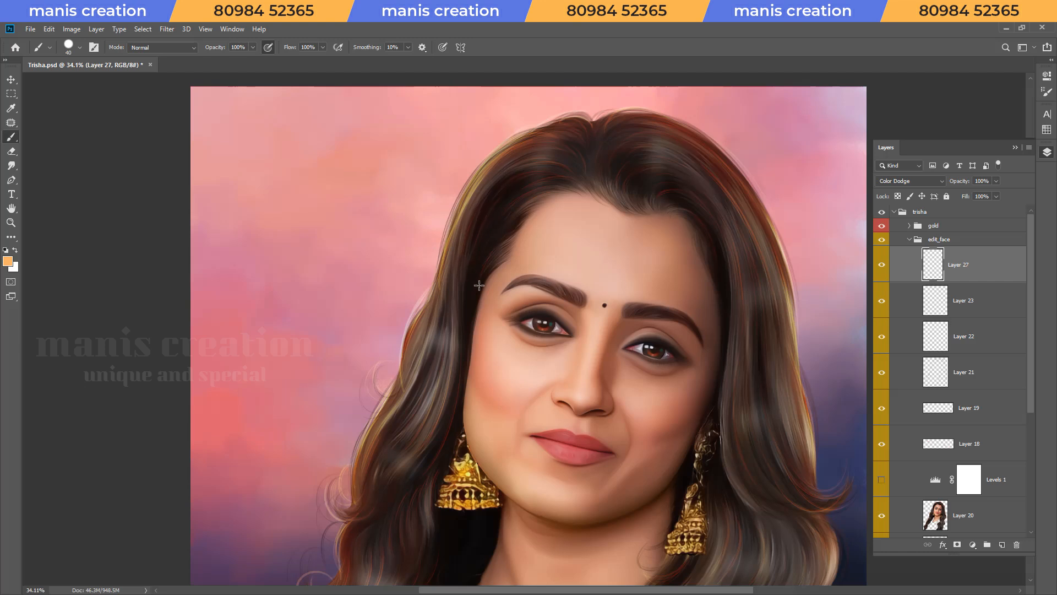
Paint glowing fine strands along the hair's lower-left edge near the image's bottom corner.
key("z")
mouse_move(495, 182)
left_mouse_down()
mouse_move(437, 368)
mouse_move(457, 368)
left_mouse_up()
key("b")
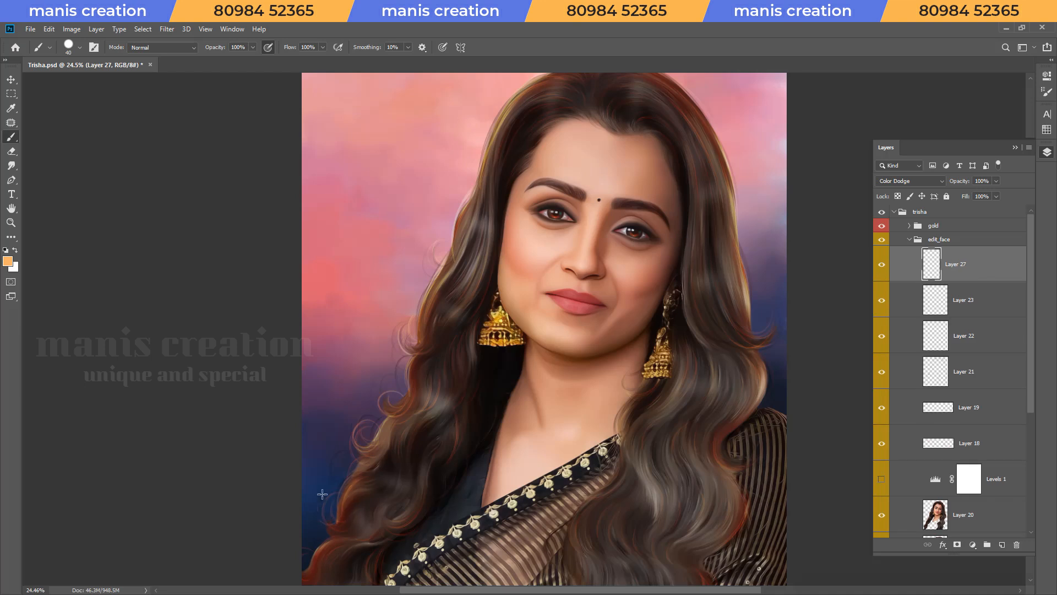
left_click_drag(310, 569, 325, 535)
Rotate the canvas and paint fine light orange strands along the top of the hair.
key("z")
left_click_drag(571, 297, 473, 293)
key("r")
key("z")
left_click_drag(355, 214, 407, 217)
key("h")
left_click_drag(335, 341, 459, 410)
key("b")
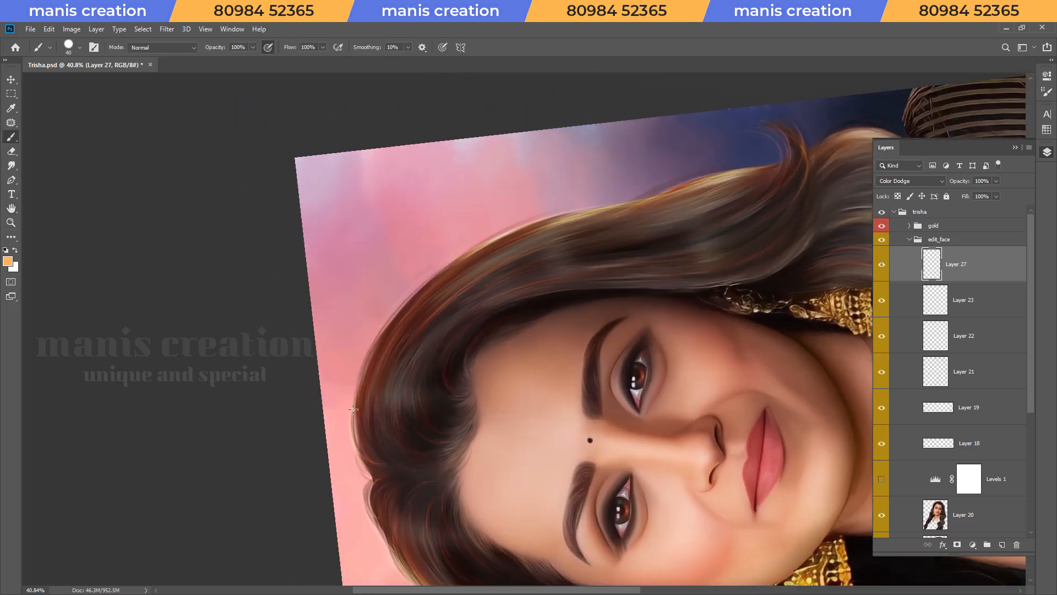
left_click_drag(368, 464, 358, 410)
Rotate the canvas further and paint fine light orange strands along the hair's right edge near the curled tip.
key("r")
mouse_move(399, 328)
left_mouse_down()
mouse_move(416, 316)
mouse_move(423, 325)
mouse_move(402, 424)
left_mouse_up()
mouse_move(402, 382)
left_mouse_down()
mouse_move(440, 290)
mouse_move(494, 225)
left_mouse_up()
key("r")
mouse_move(608, 158)
left_mouse_down()
mouse_move(518, 217)
mouse_move(412, 360)
left_mouse_up()
key("b")
mouse_move(444, 281)
left_mouse_down()
mouse_move(482, 240)
mouse_move(450, 217)
left_mouse_up()
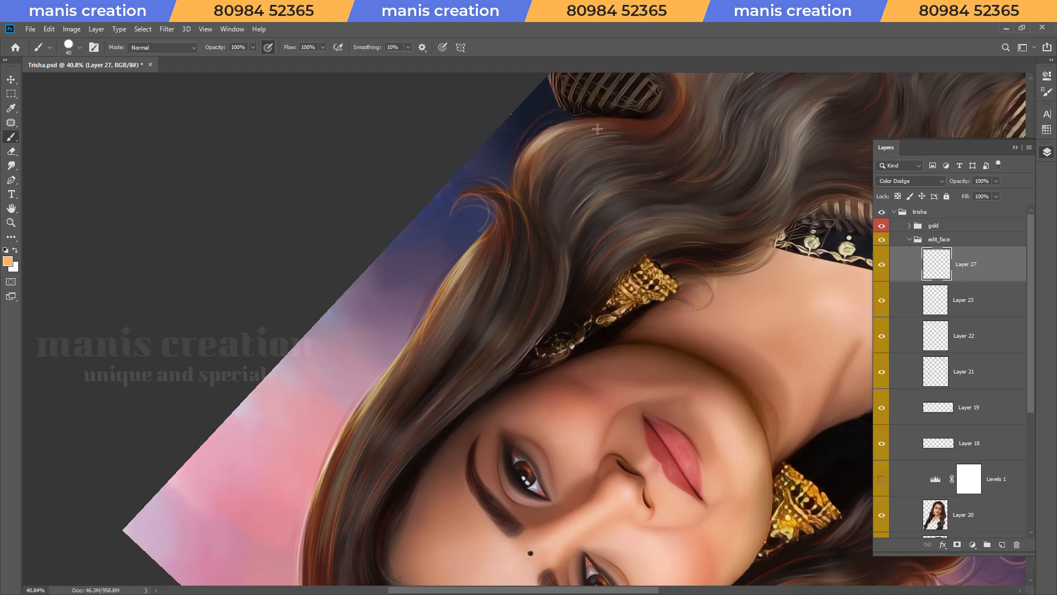
Reset the canvas rotation, collapse the edit_face and trisha groups, and save the document.
key("Escape")
key("z")
left_click_drag(576, 221, 517, 257)
key("s")
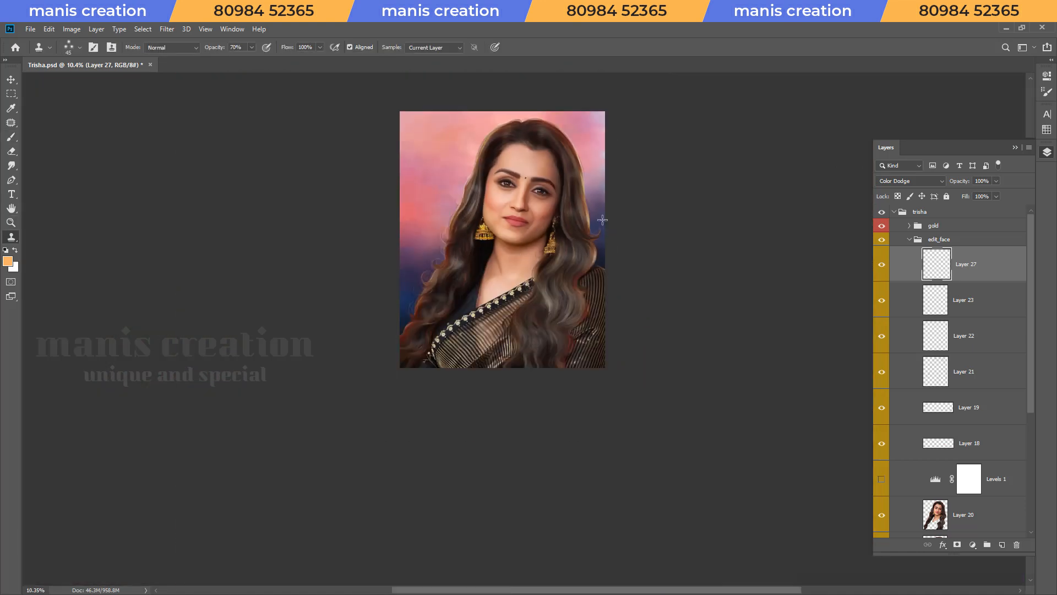
key("z")
left_click_drag(599, 219, 621, 210)
key("ctrl+s")
key("v")
left_click(910, 239)
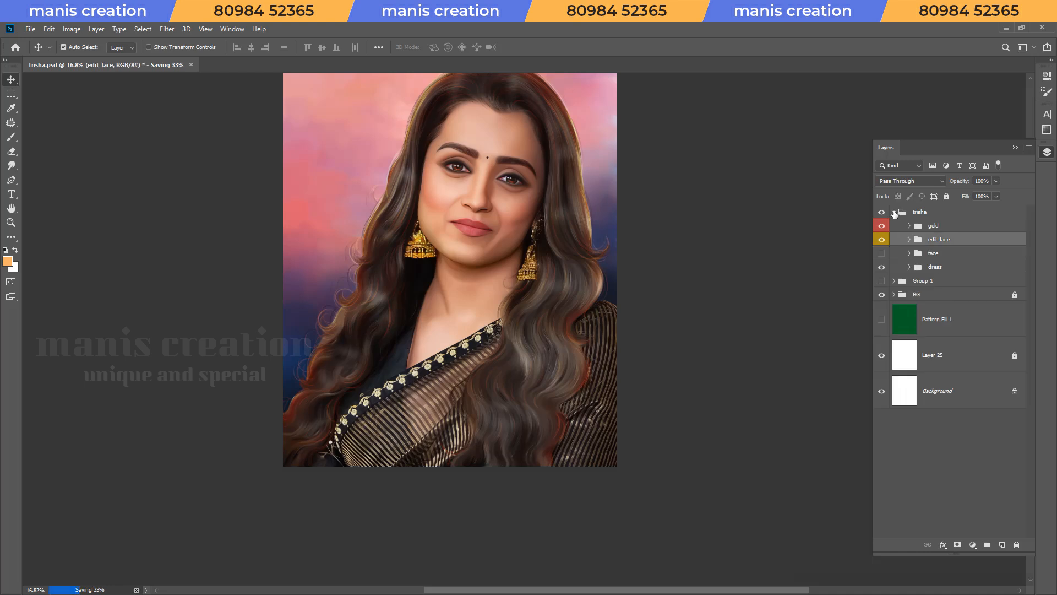
left_click(893, 212)
key("ctrl+0")
key("ctrl+s")
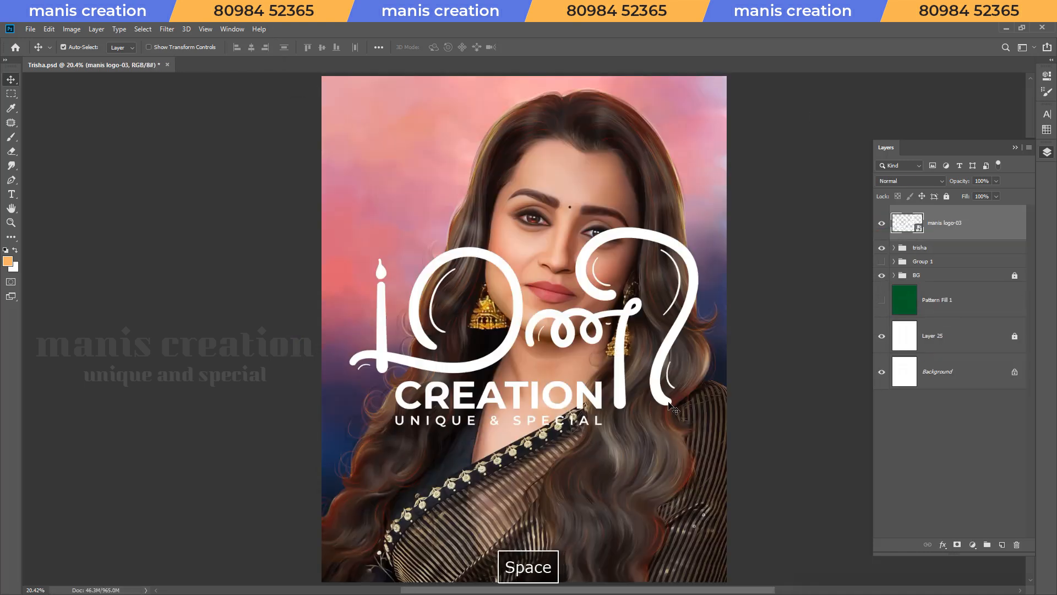
Shrink the manis logo-03 layer, place it over the pink background beside the woman's head, and save the document.
key("ctrl+t")
left_click_drag(710, 439, 414, 171)
key("Return")
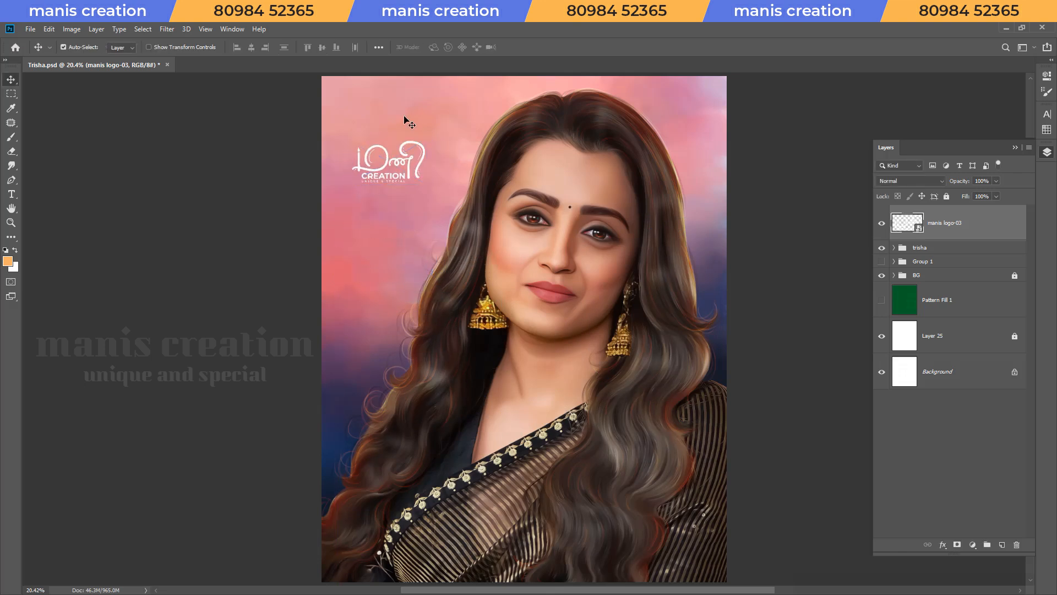
key("ctrl+0")
key("ctrl+s")
Create a new empty layer directly above the trisha group and reset the painting colours to default black and white.
left_click(930, 249)
key("ctrl+s")
key("z")
left_click_drag(439, 272, 438, 273)
key("ctrl+shift+n")
key("Return")
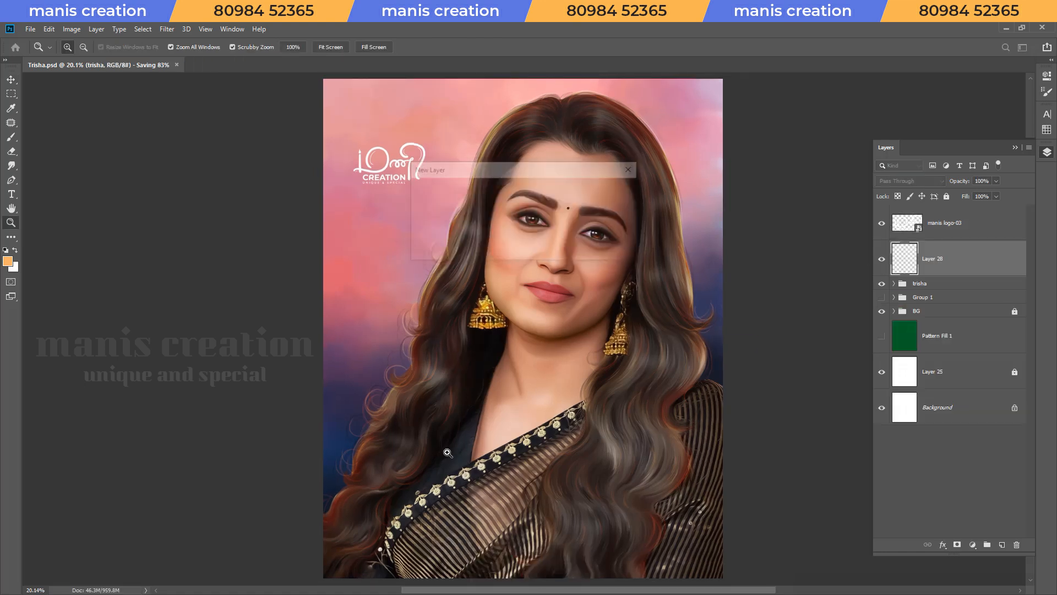
key("ctrl+0")
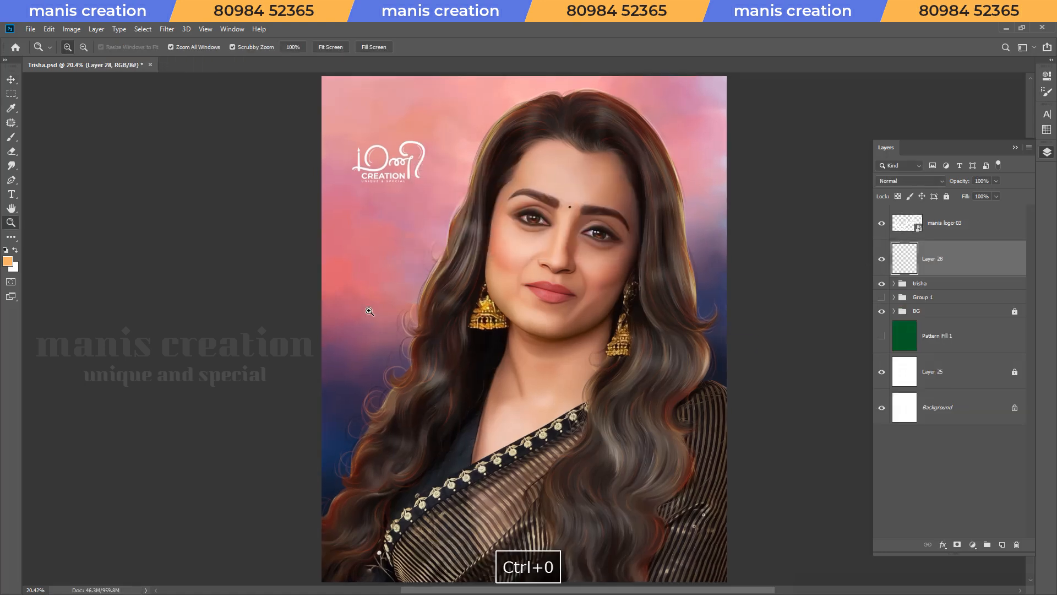
key("Delete")
key("ctrl+shift+n")
key("Return")
key("d")
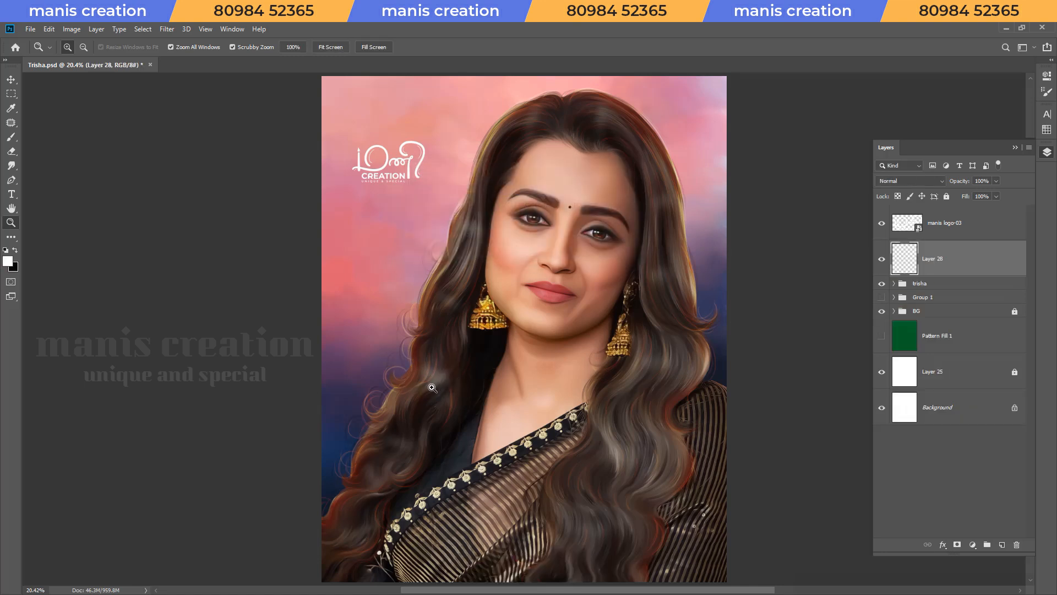
Choose the Soft Round Pressure Opacity and Flow brush with black as the foreground colour.
scroll(477, 327, "down", 2)
key("i")
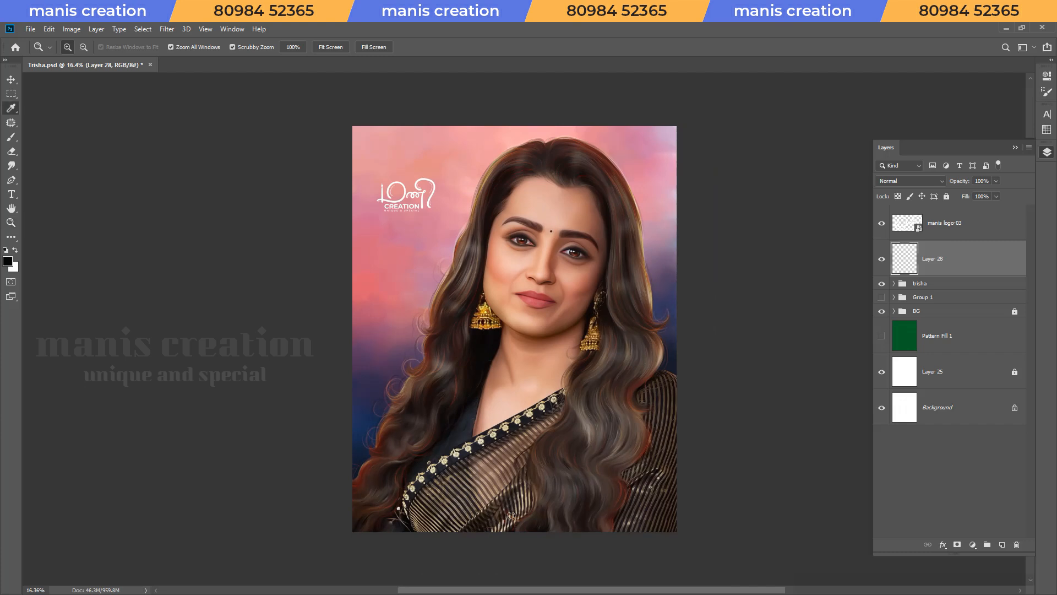
key("b")
right_click(413, 479)
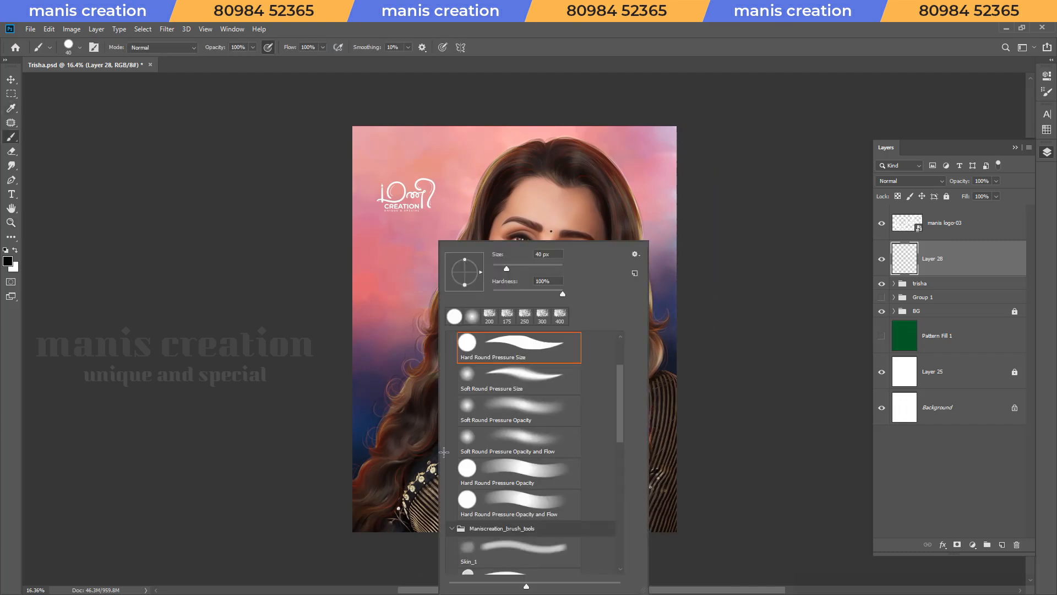
double_click(517, 447)
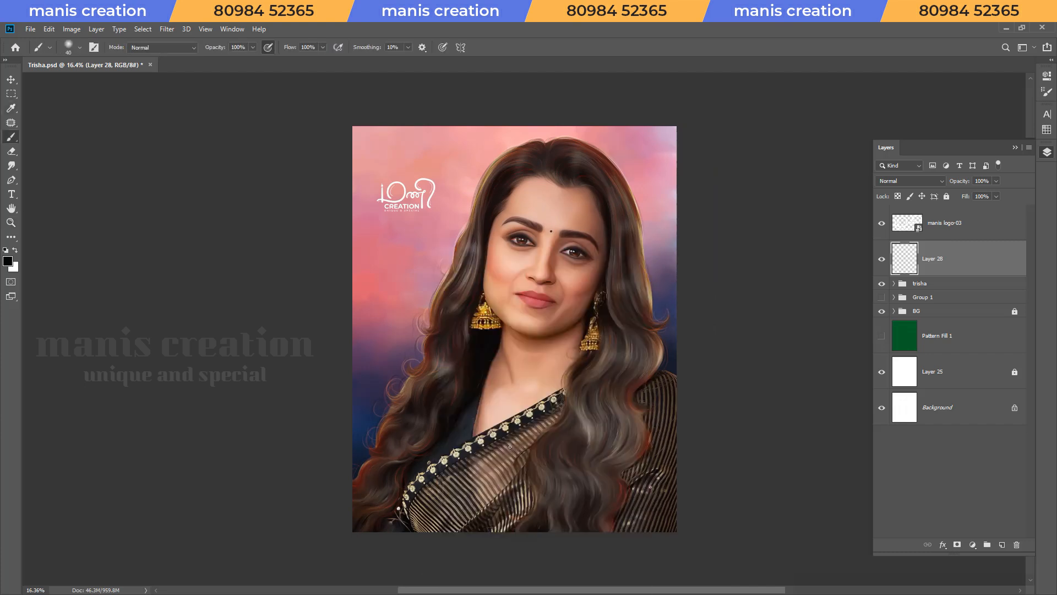
Enlarge the brush to about 1200 px and paint soft black shading along the portrait's bottom edge on the new layer.
key("bracketright")
key("bracketright")
key("bracketright")
key("bracketright")
key("bracketright")
key("bracketright")
key("bracketright")
key("bracketright")
key("bracketright")
key("bracketright")
key("bracketright")
key("bracketright")
key("bracketright")
key("bracketright")
key("bracketright")
key("bracketright")
key("bracketright")
key("bracketright")
key("bracketright")
left_click_drag(392, 545, 674, 542)
key("bracketright")
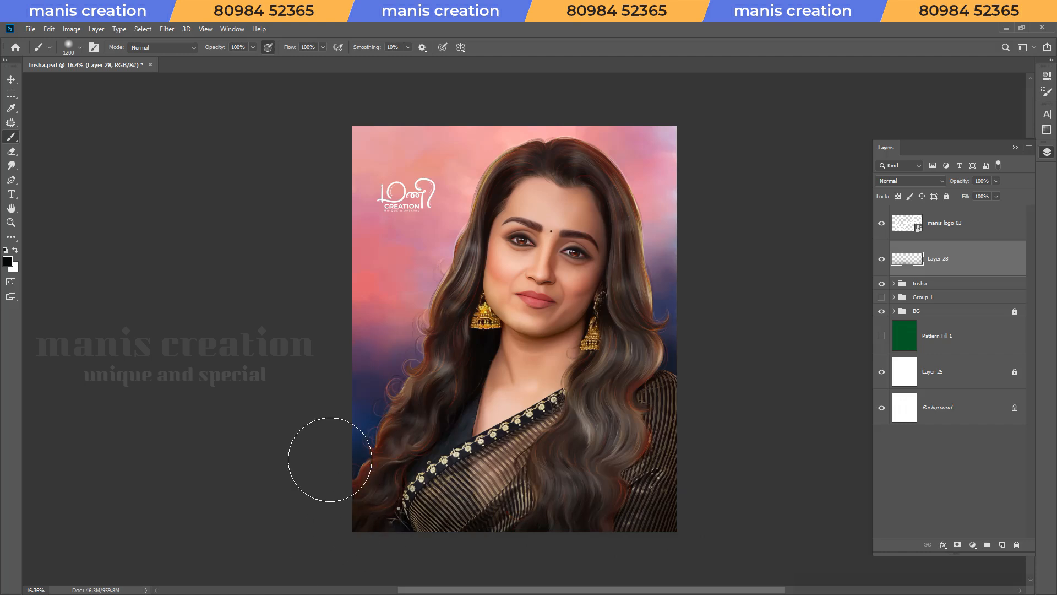
mouse_move(456, 551)
left_mouse_down()
mouse_move(641, 542)
mouse_move(385, 535)
mouse_move(635, 536)
mouse_move(689, 482)
mouse_move(693, 441)
mouse_move(699, 530)
left_mouse_up()
Fit the whole portrait on screen, activate the Move tool, and save Trisha.psd.
key("z")
key("ctrl+0")
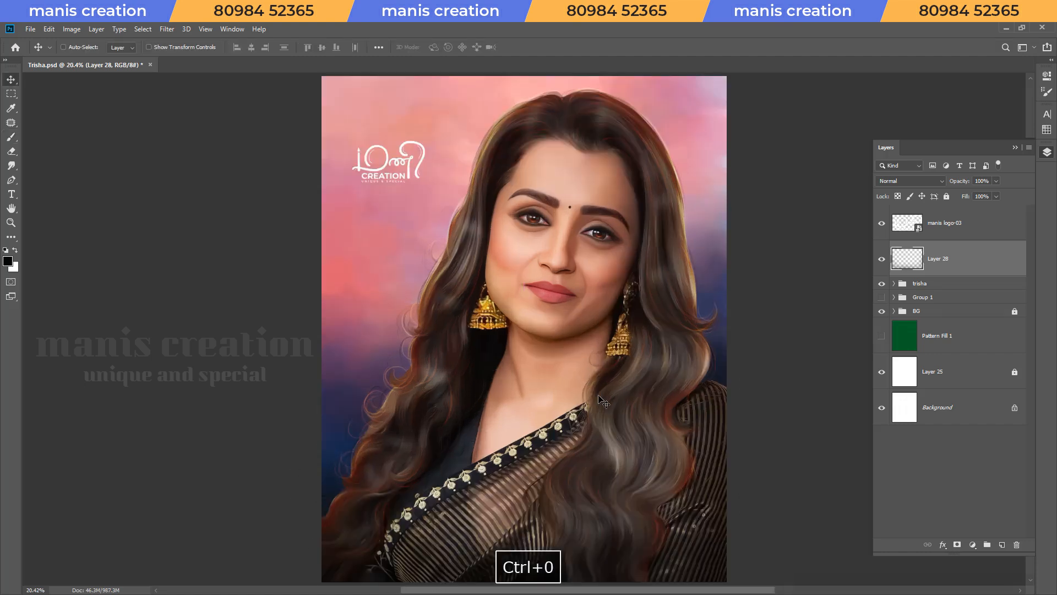
key("ctrl+s")
key("v")
key("ctrl+0")
key("ctrl+s")
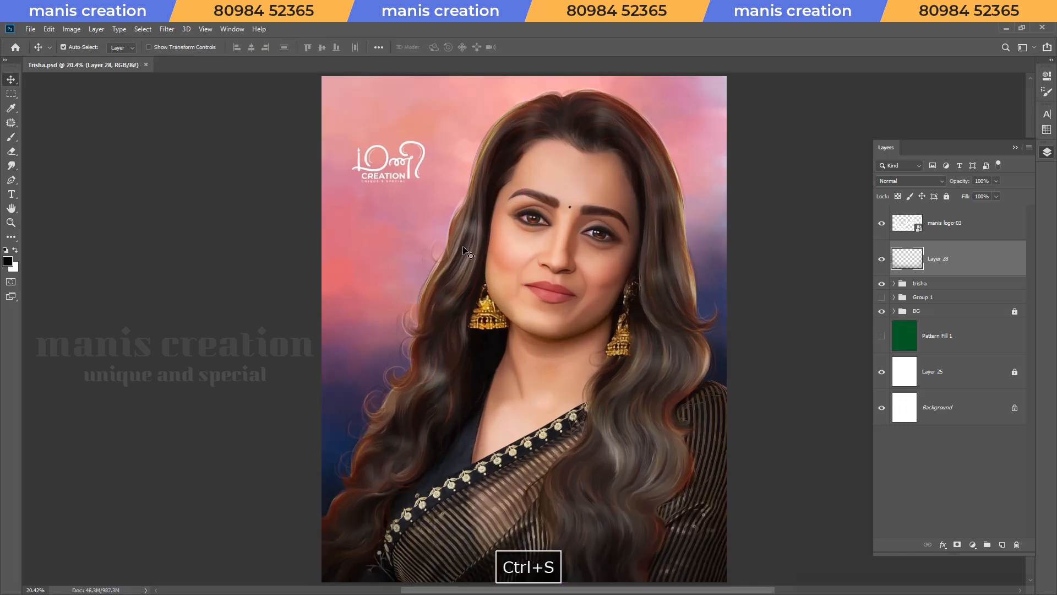